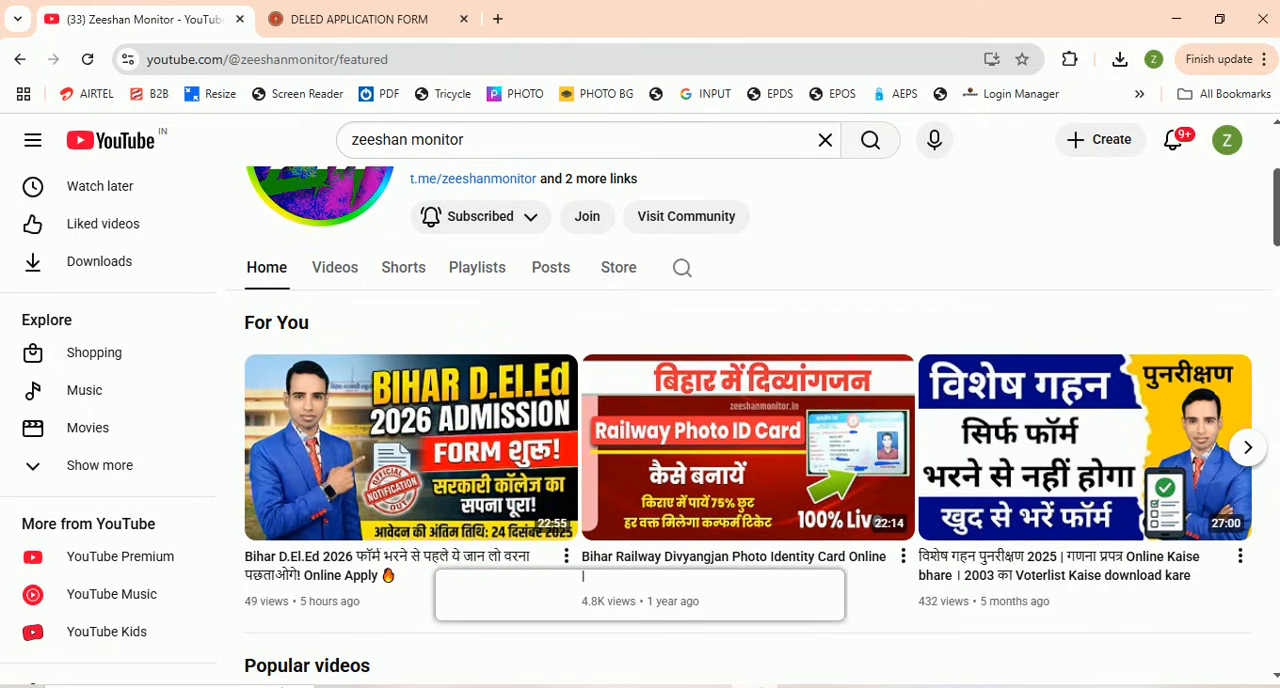
left_click(764, 590)
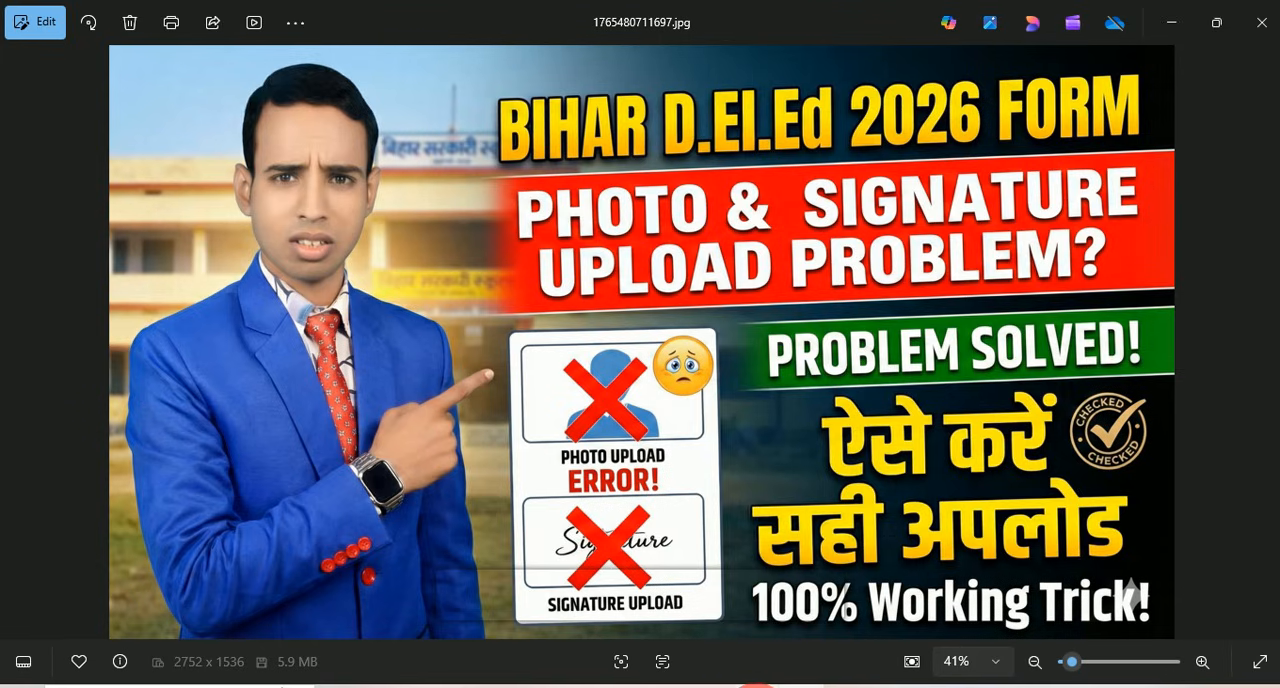
left_click(757, 687)
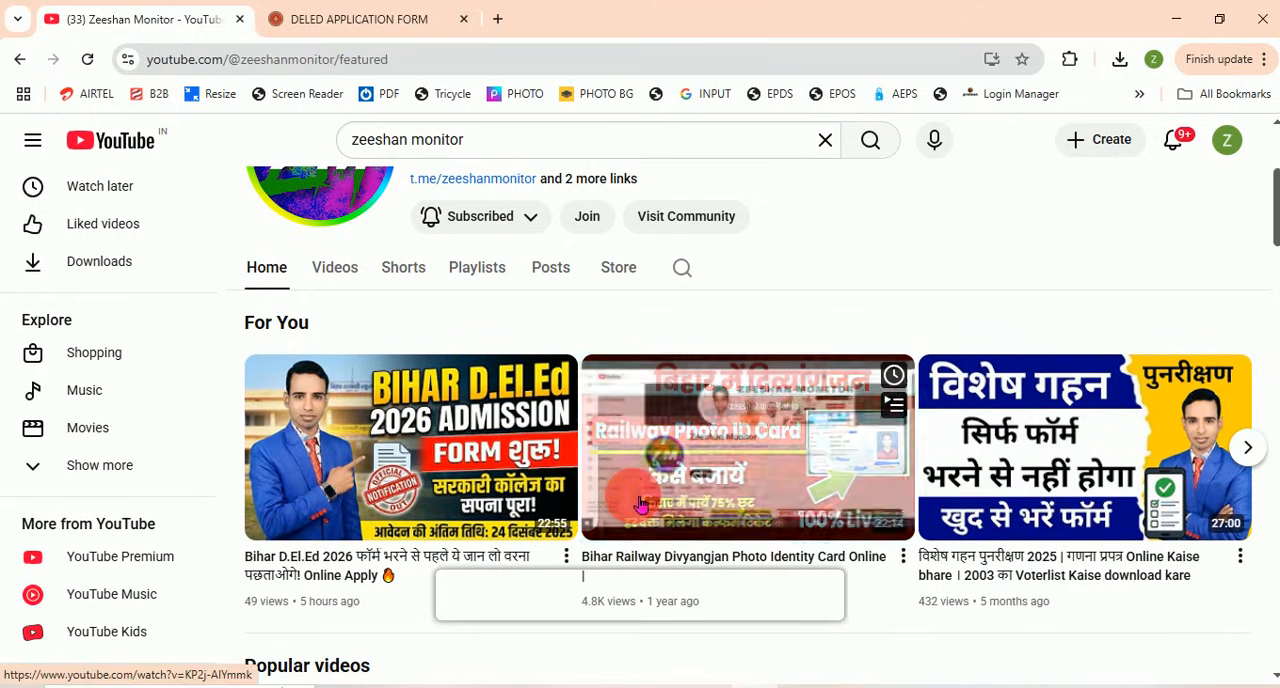
scroll(638, 502, "up", 1)
scroll(638, 502, "up", 2)
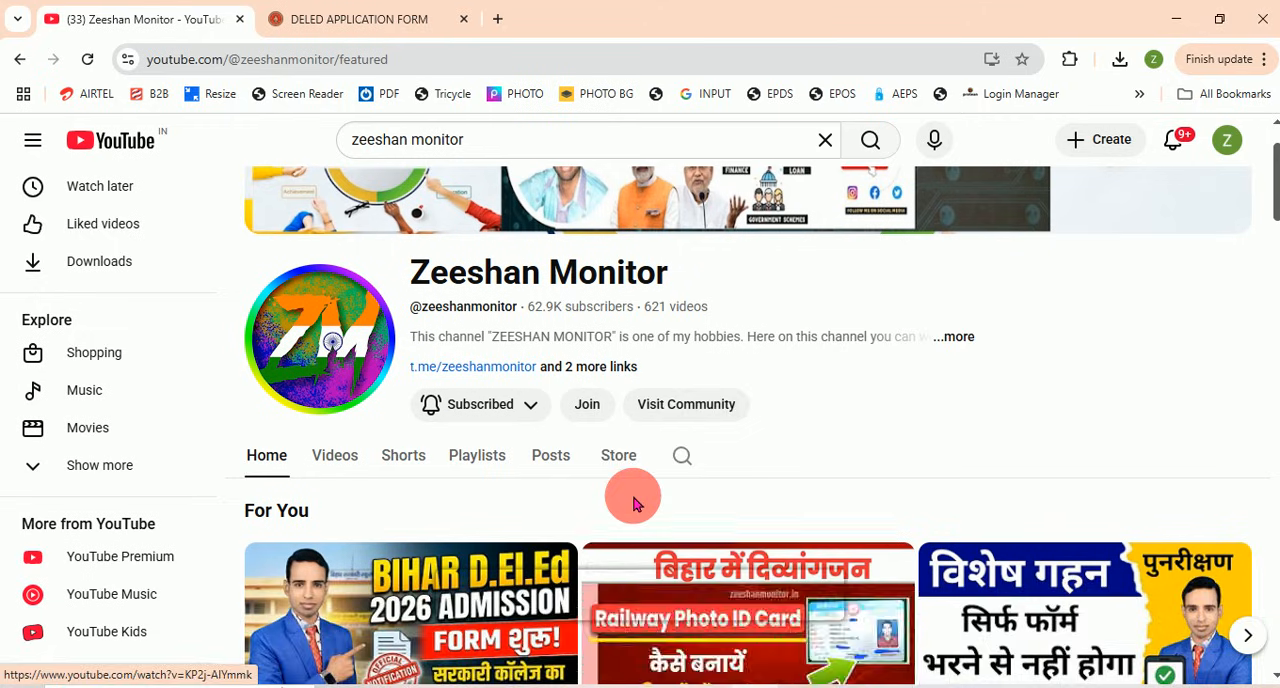
Step: Show the YouTube channel's Videos list and look through its latest uploads
scroll(806, 513, "down", 1)
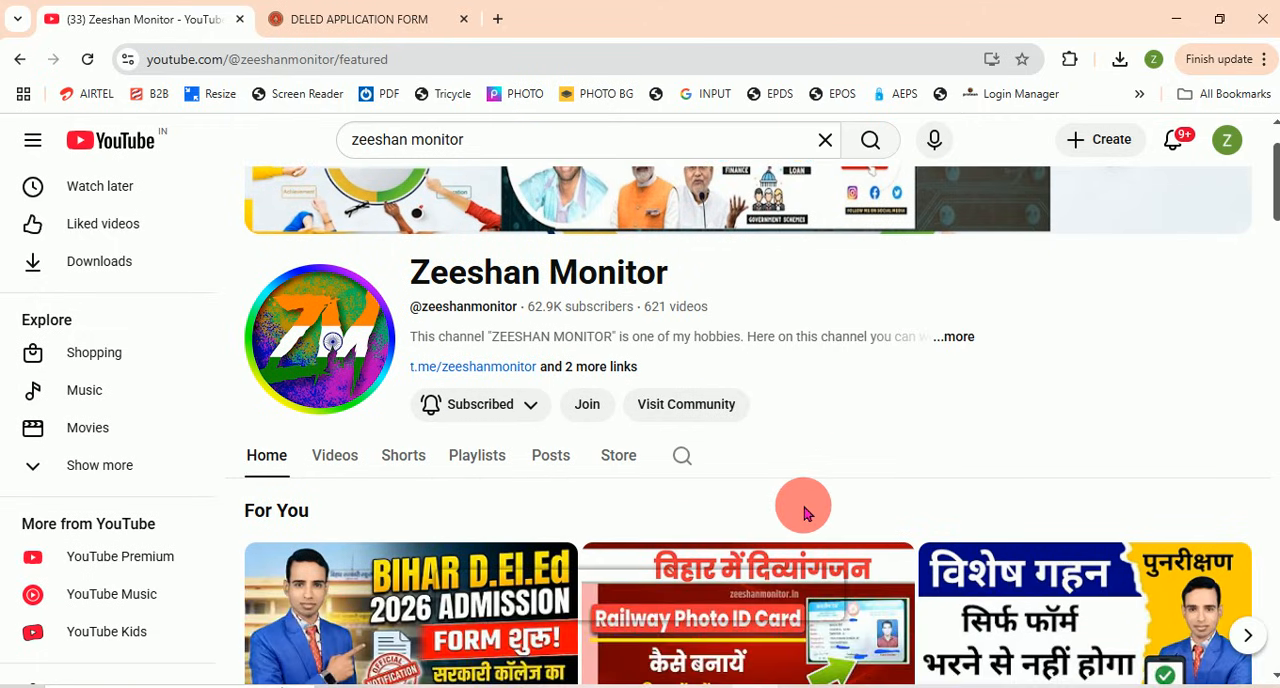
scroll(806, 513, "down", 1)
left_click(336, 361)
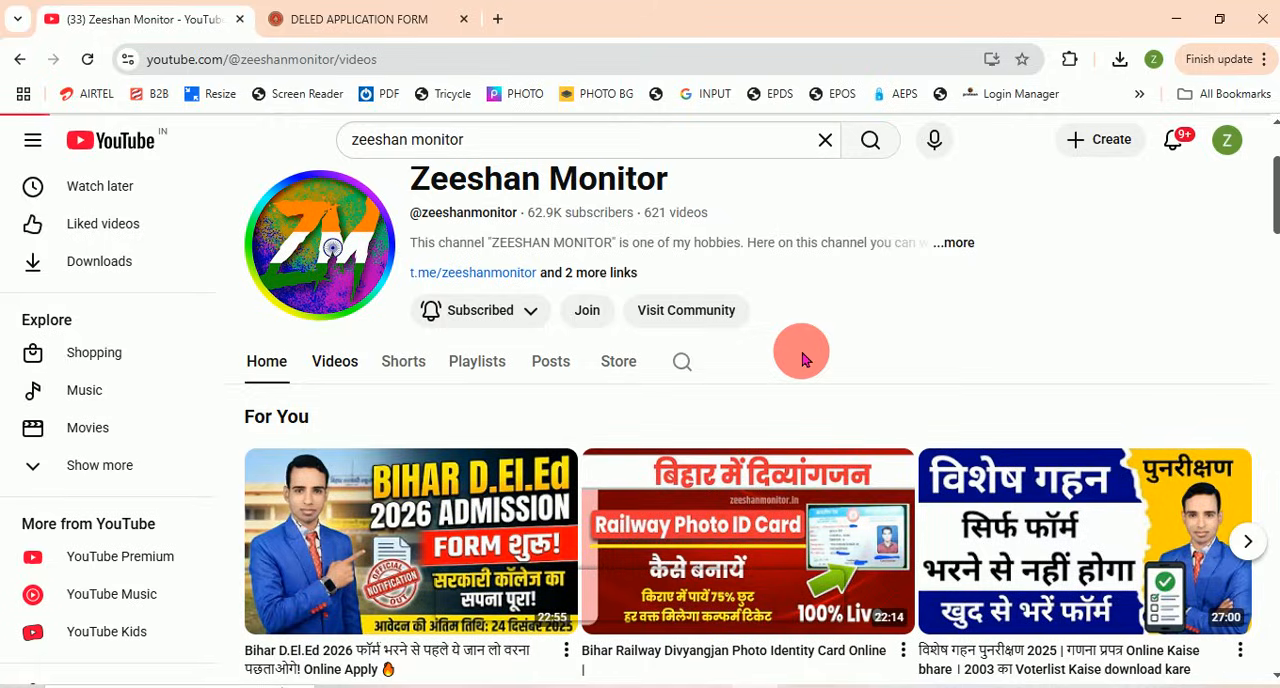
scroll(803, 360, "down", 1)
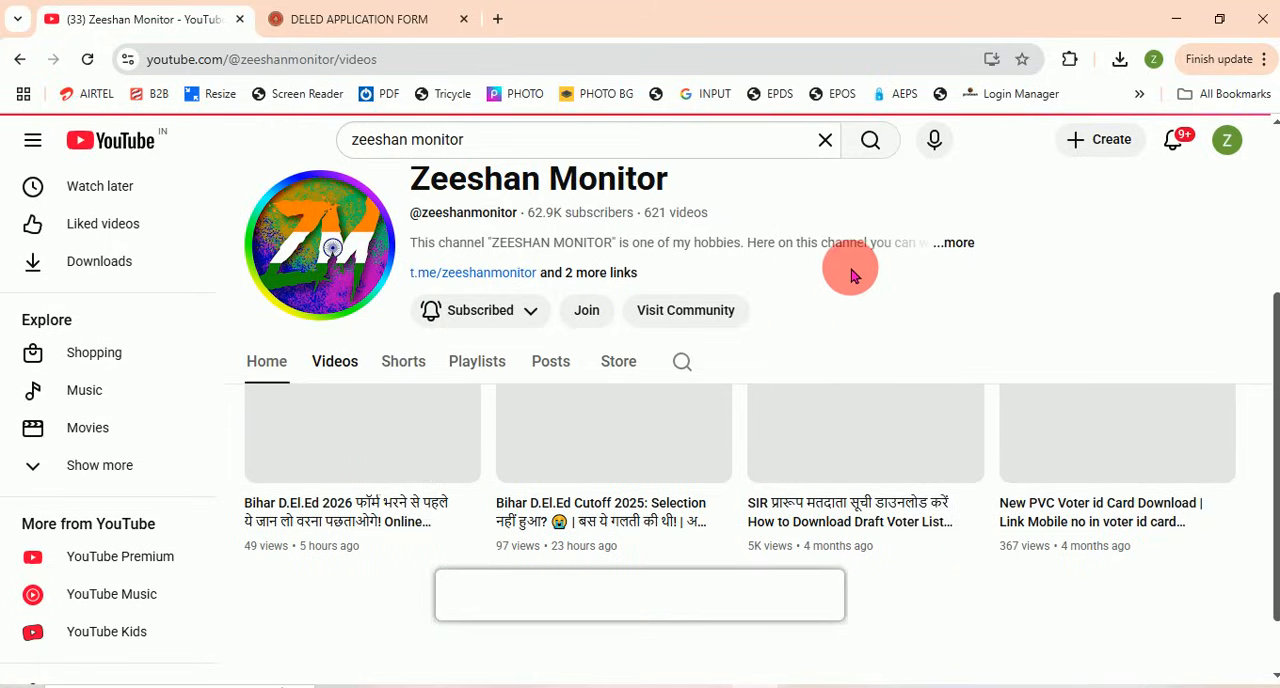
scroll(848, 284, "up", 2)
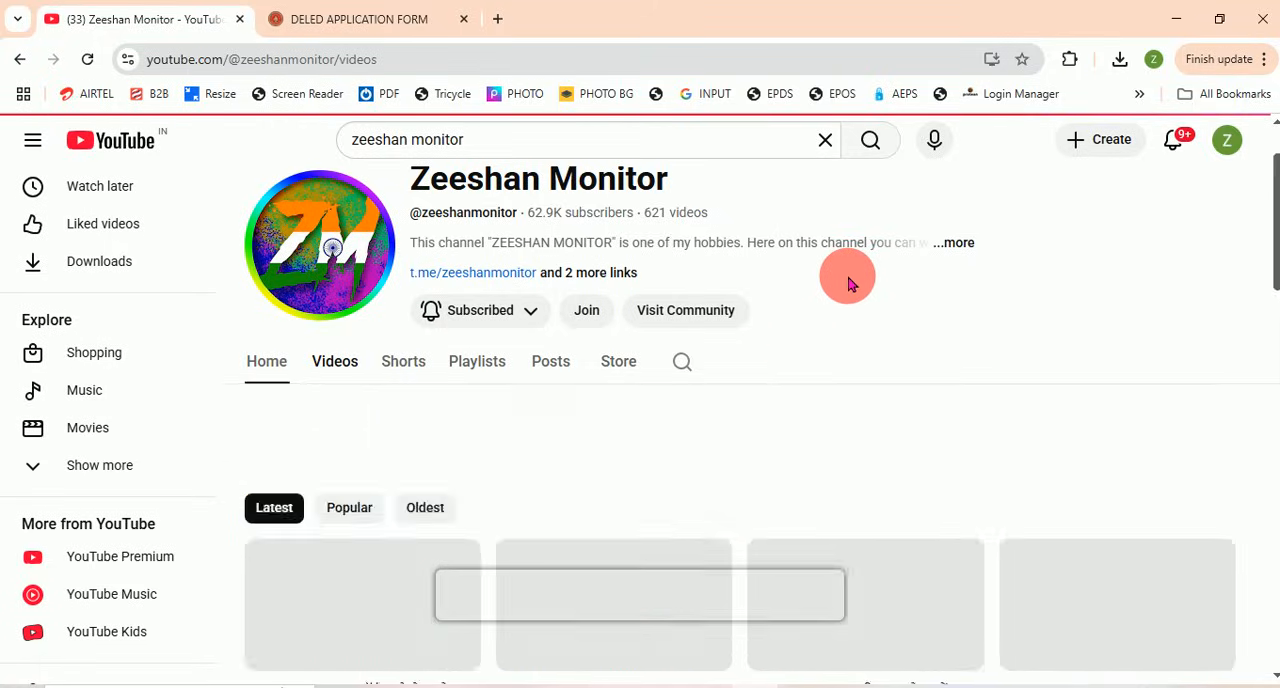
scroll(834, 320, "down", 1)
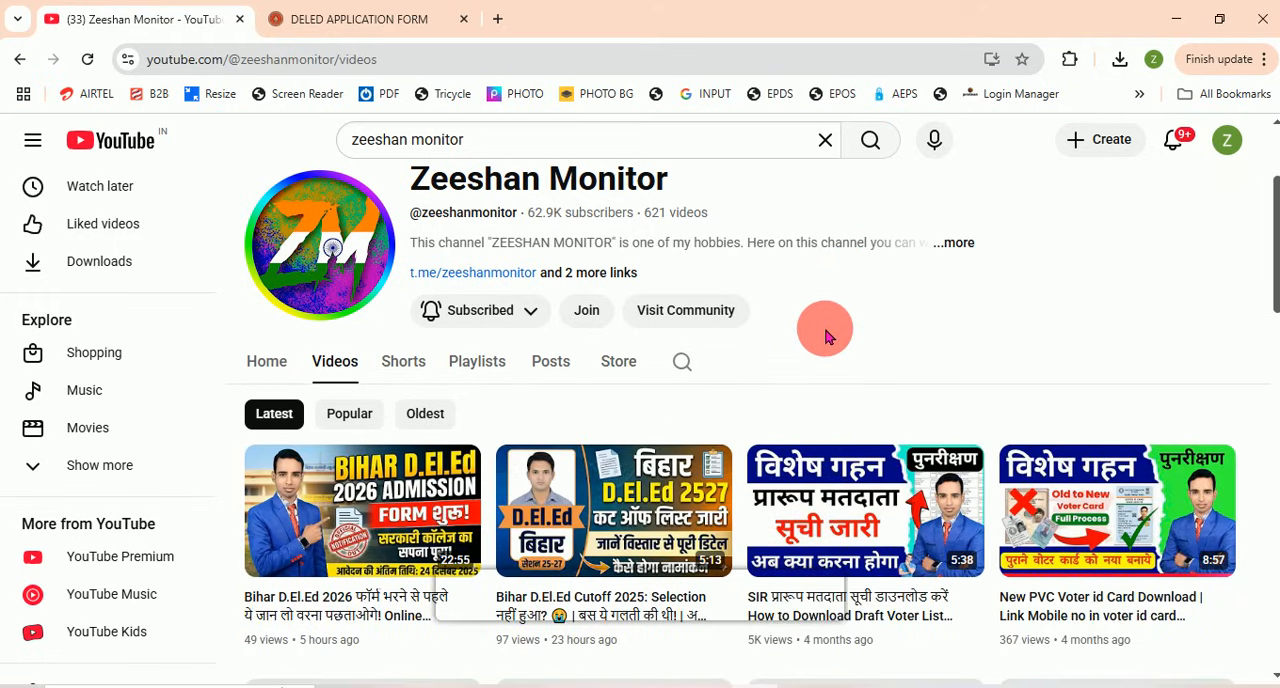
scroll(829, 334, "down", 1)
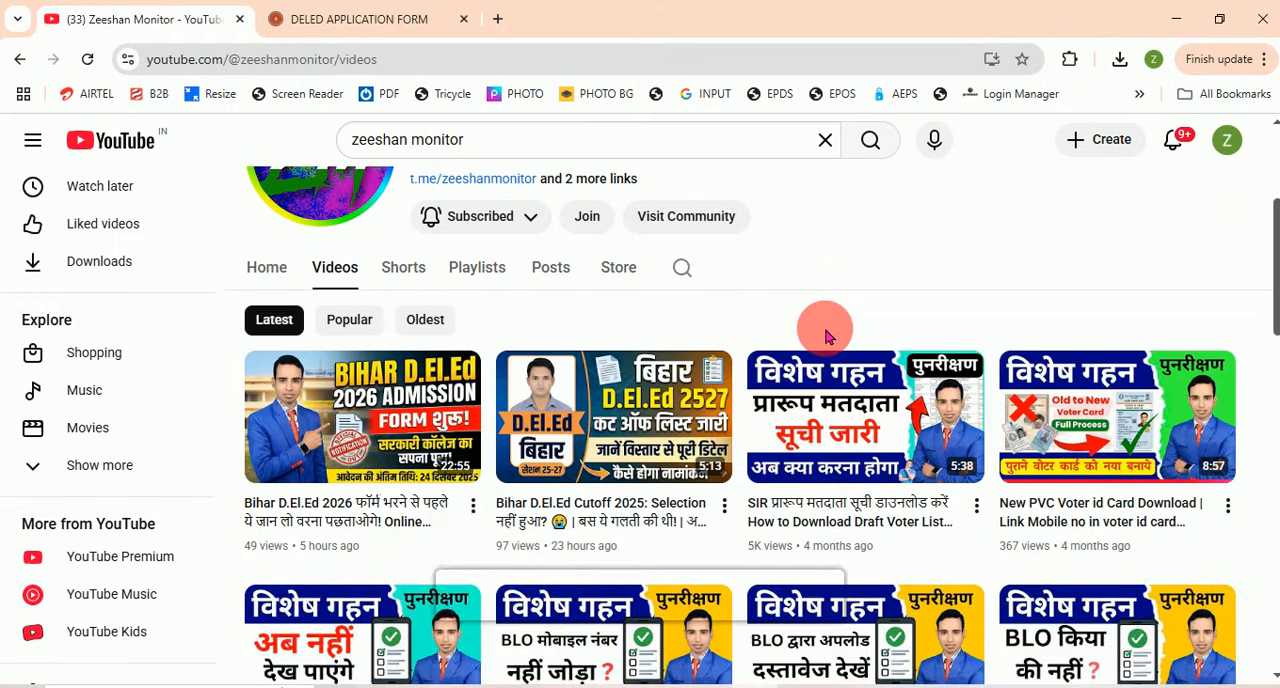
Step: Switch to File Explorer and check the file type, dimensions and size of the photo, sign and certificate images
left_click(386, 686)
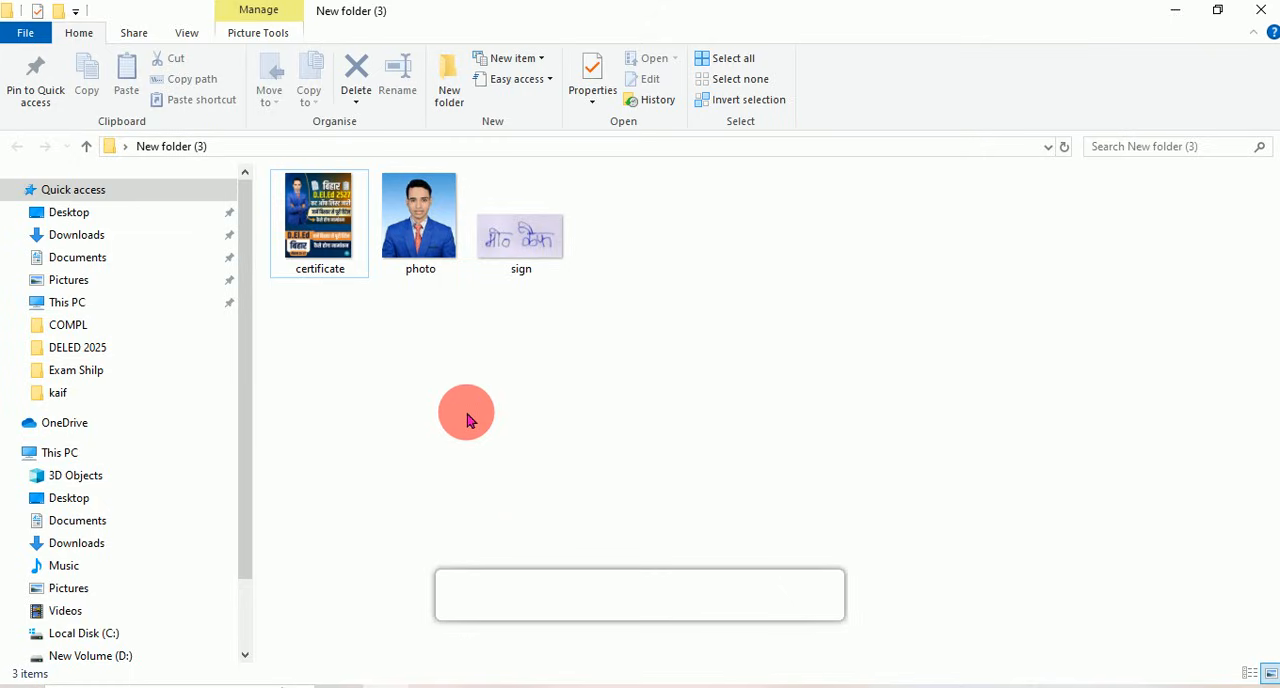
left_click_drag(295, 310, 580, 288)
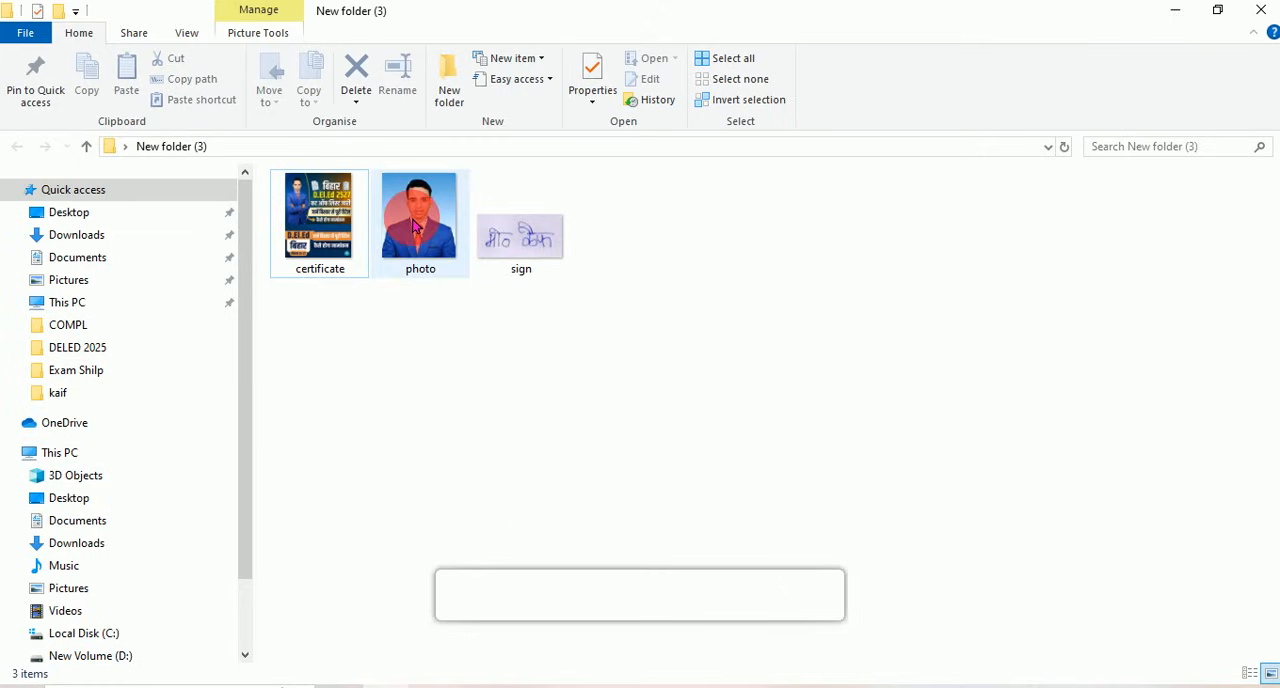
double_click(418, 222)
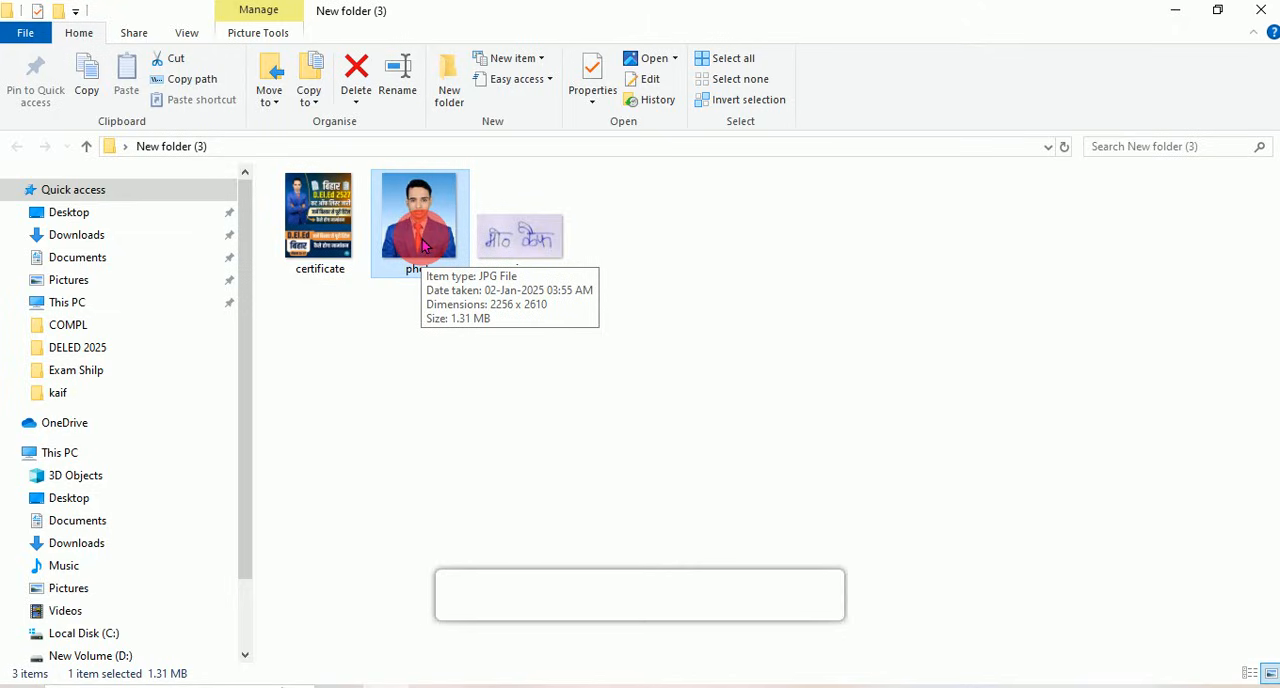
double_click(527, 248)
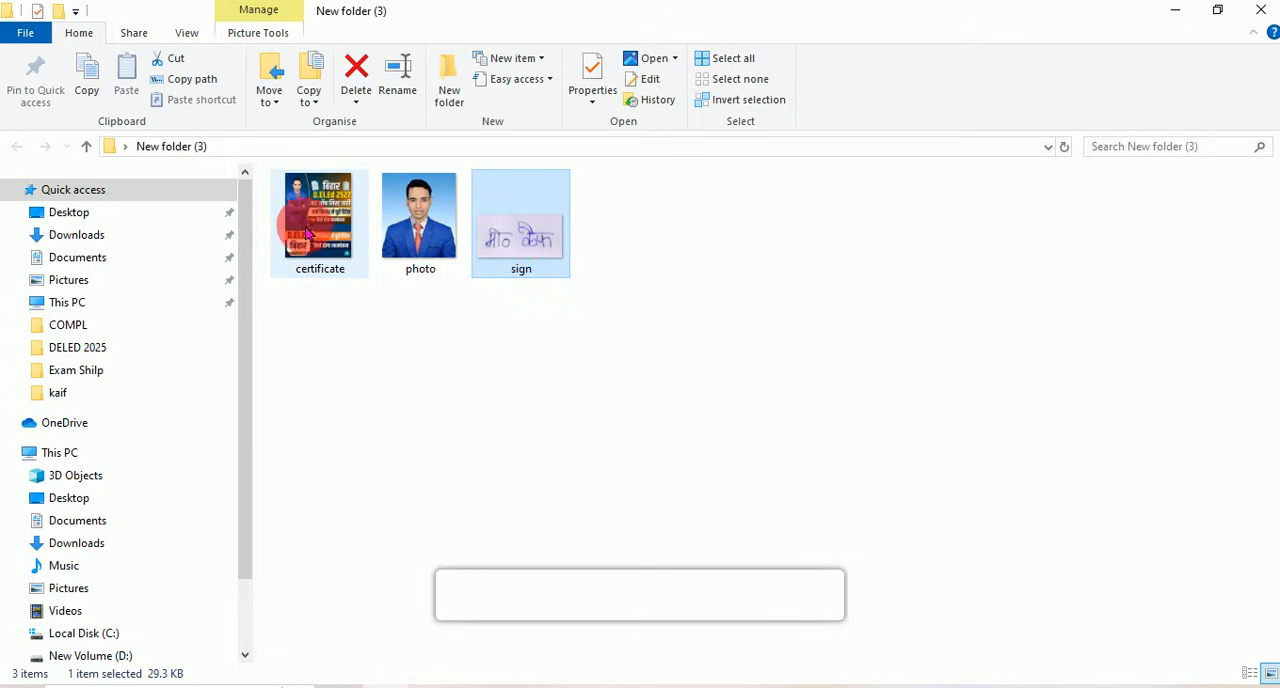
left_click(333, 208)
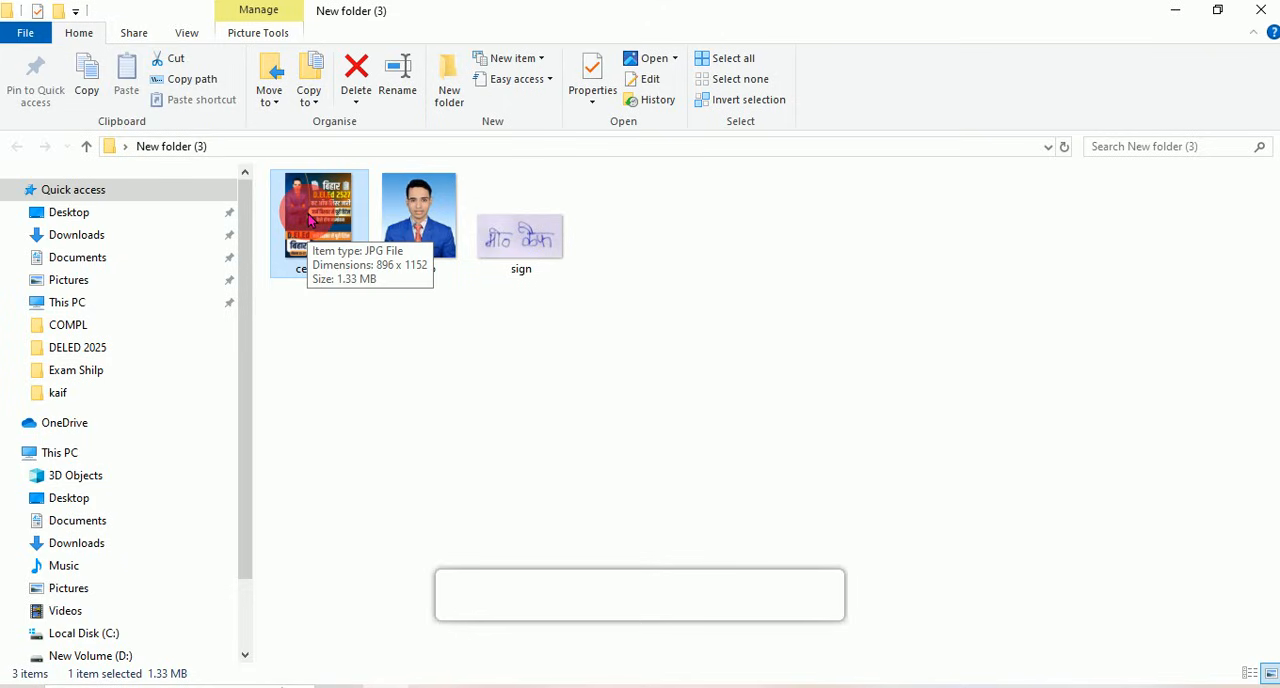
left_click_drag(286, 308, 558, 272)
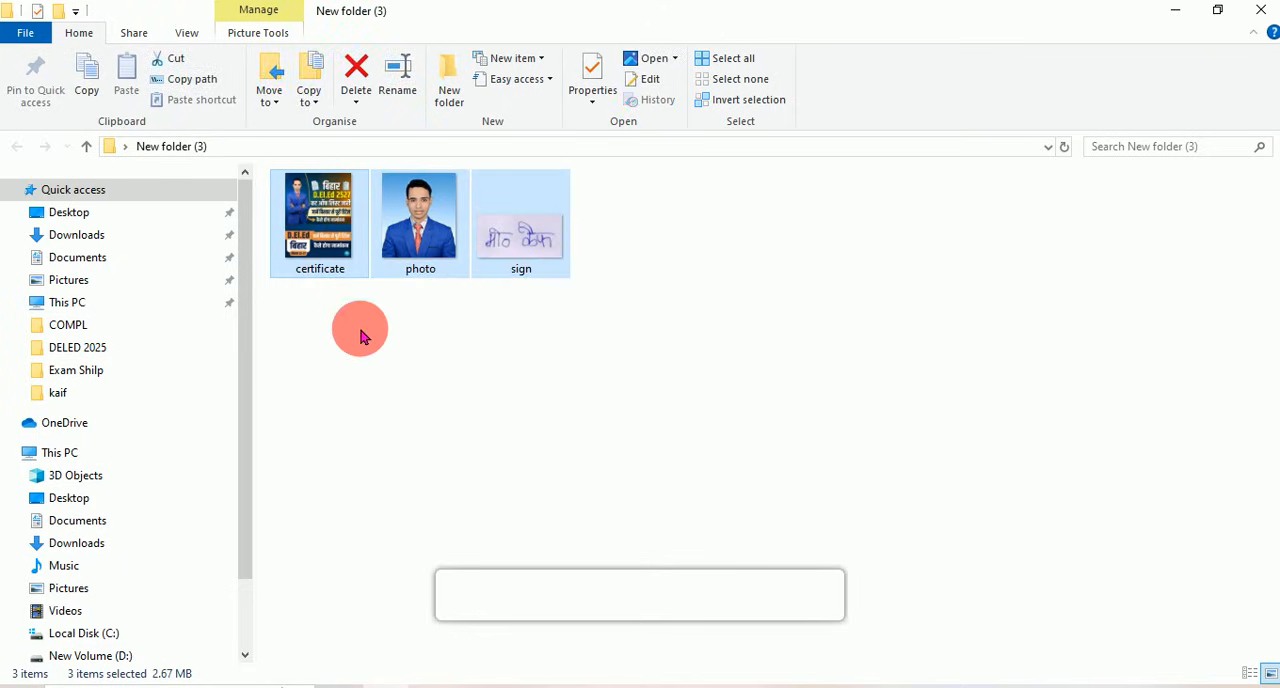
left_click(362, 332)
left_click(416, 228)
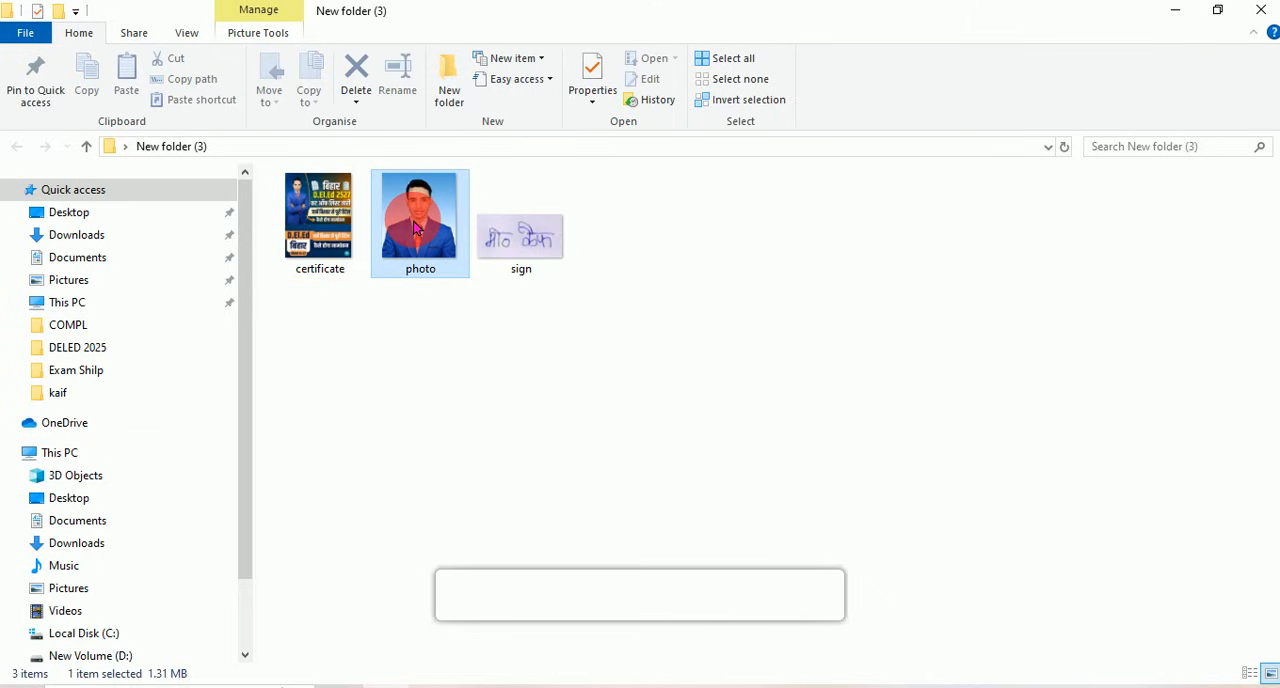
left_click(522, 229)
left_click(300, 224)
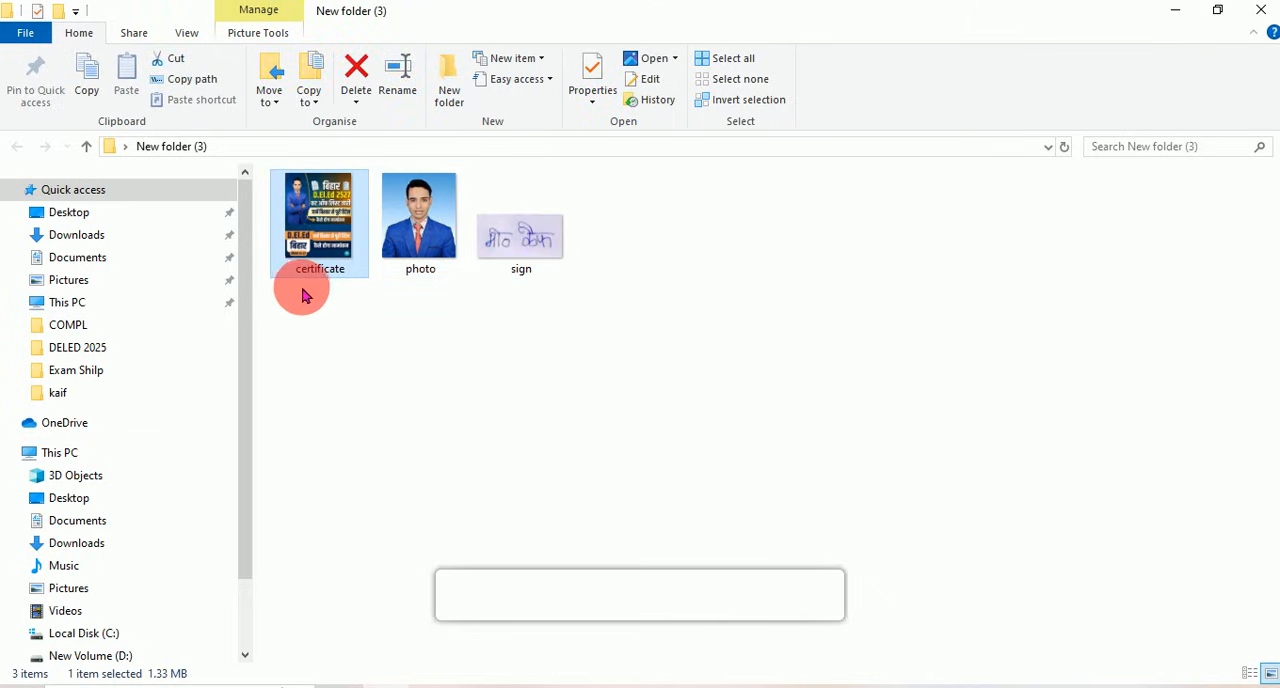
left_click_drag(286, 290, 573, 287)
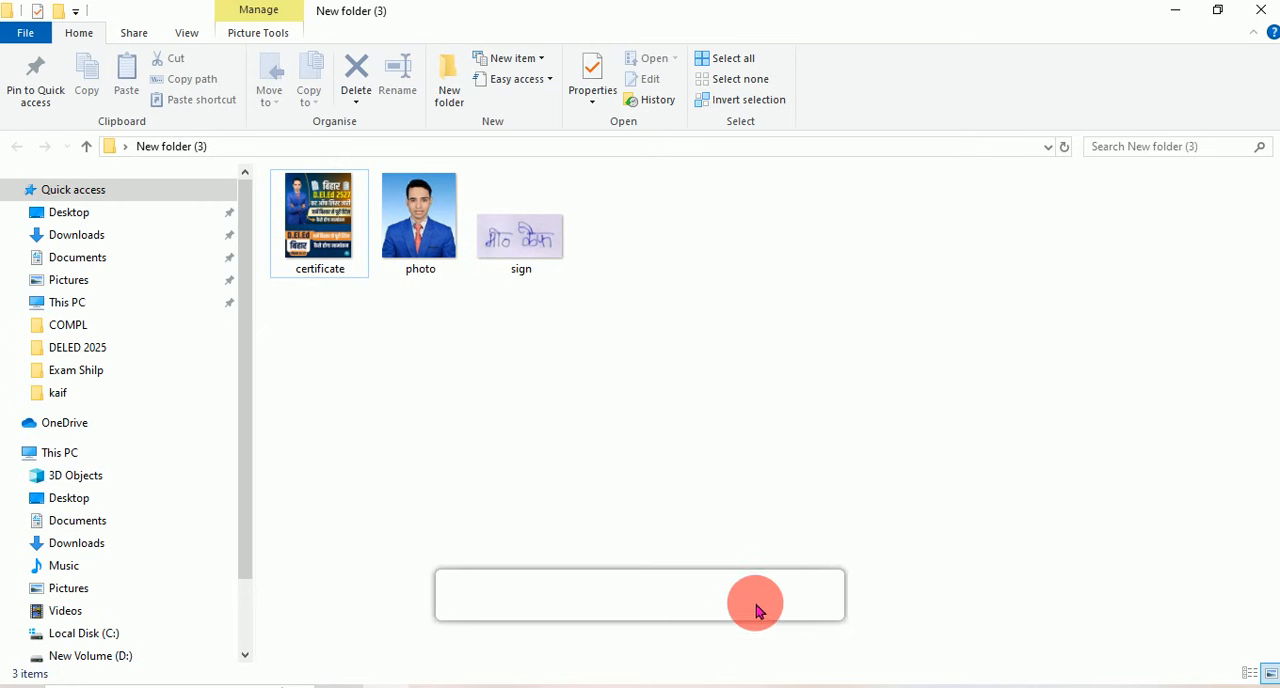
Step: Switch to the browser's DELED application form and look over the notice and the Personal Details fields
left_click(752, 687)
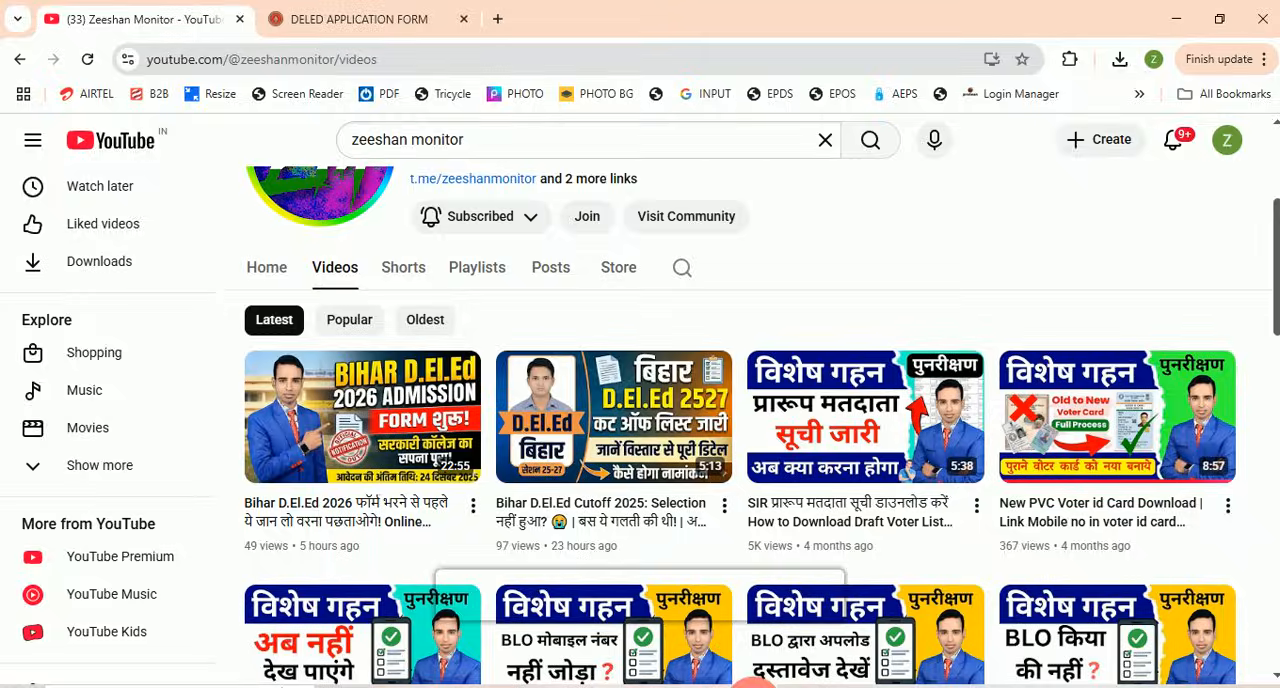
left_click(351, 17)
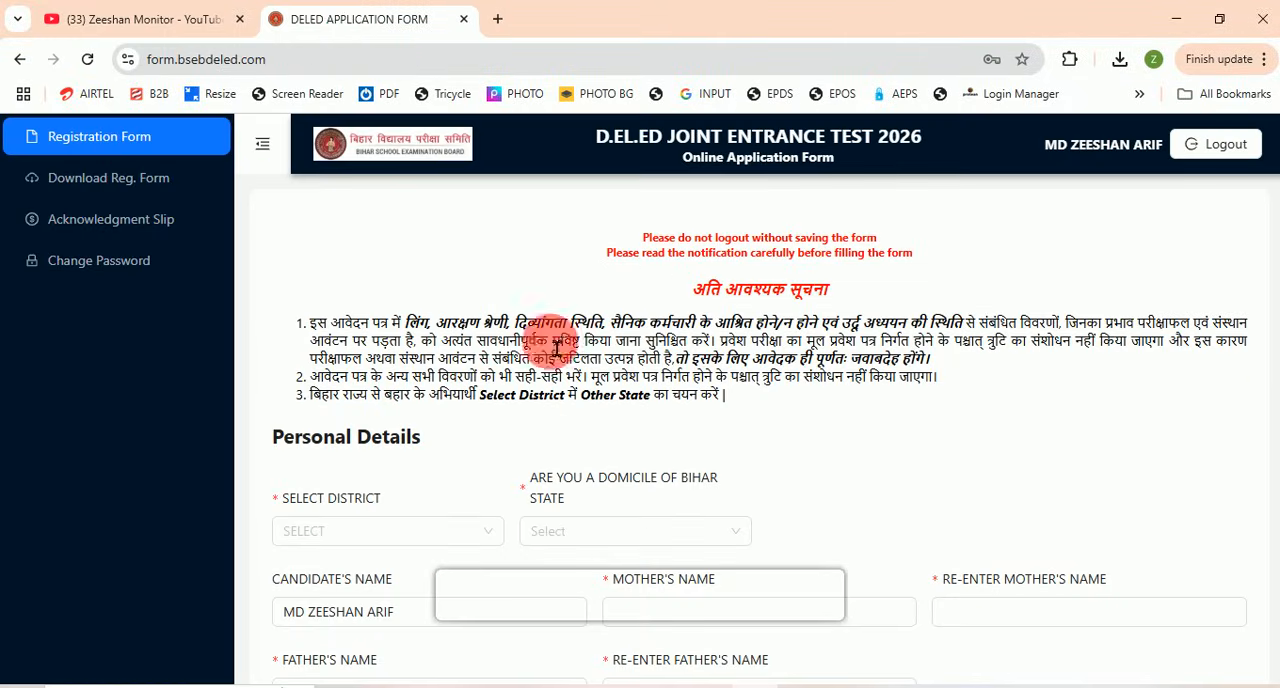
scroll(673, 405, "down", 5)
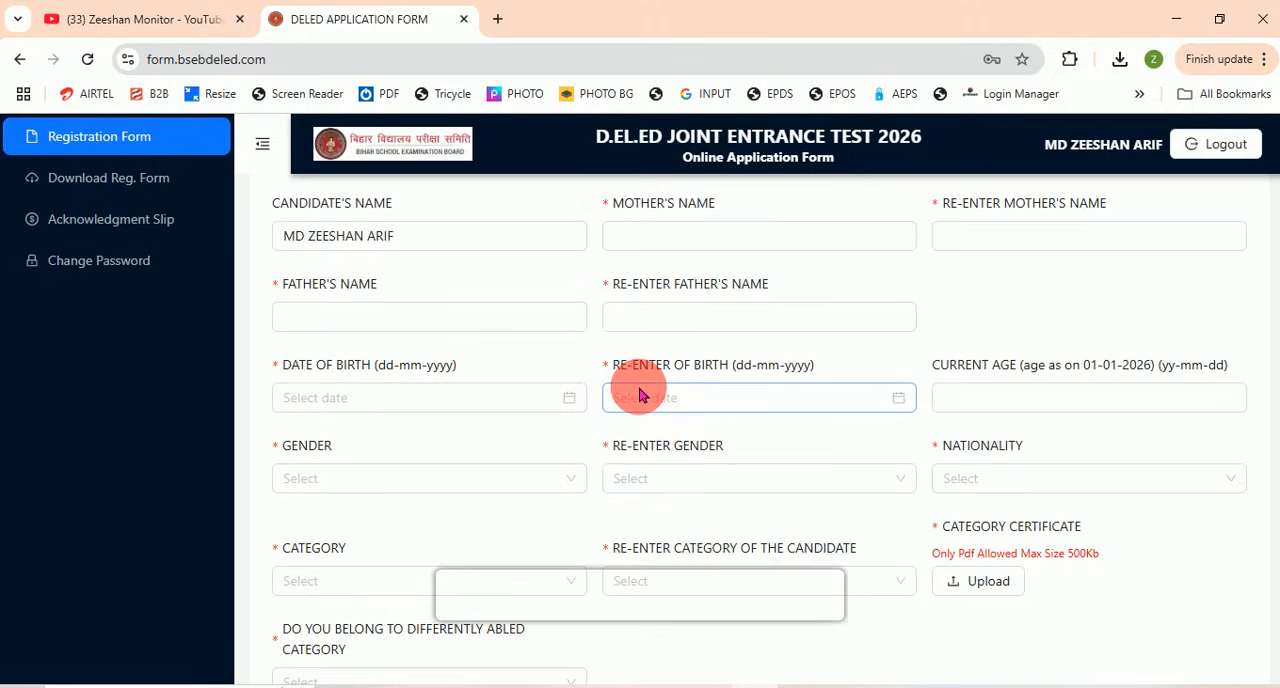
scroll(640, 386, "up", 3)
scroll(645, 396, "up", 1)
scroll(645, 396, "down", 1)
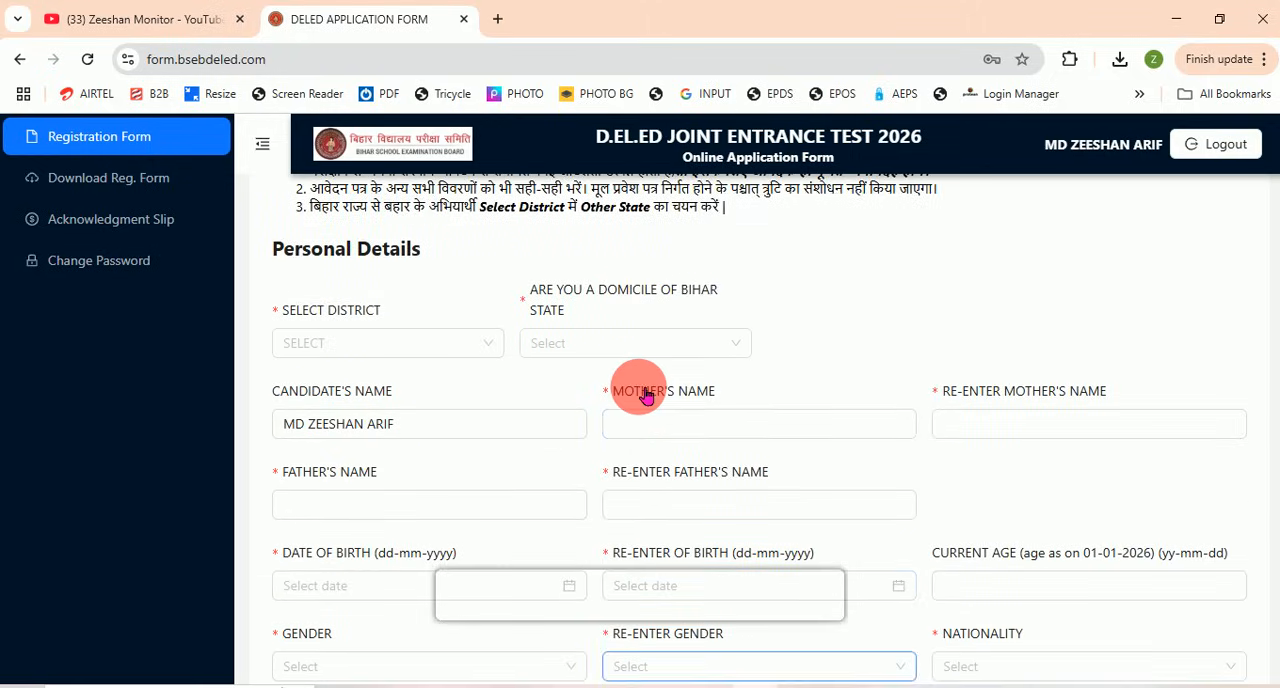
scroll(640, 395, "down", 4)
scroll(640, 393, "up", 5)
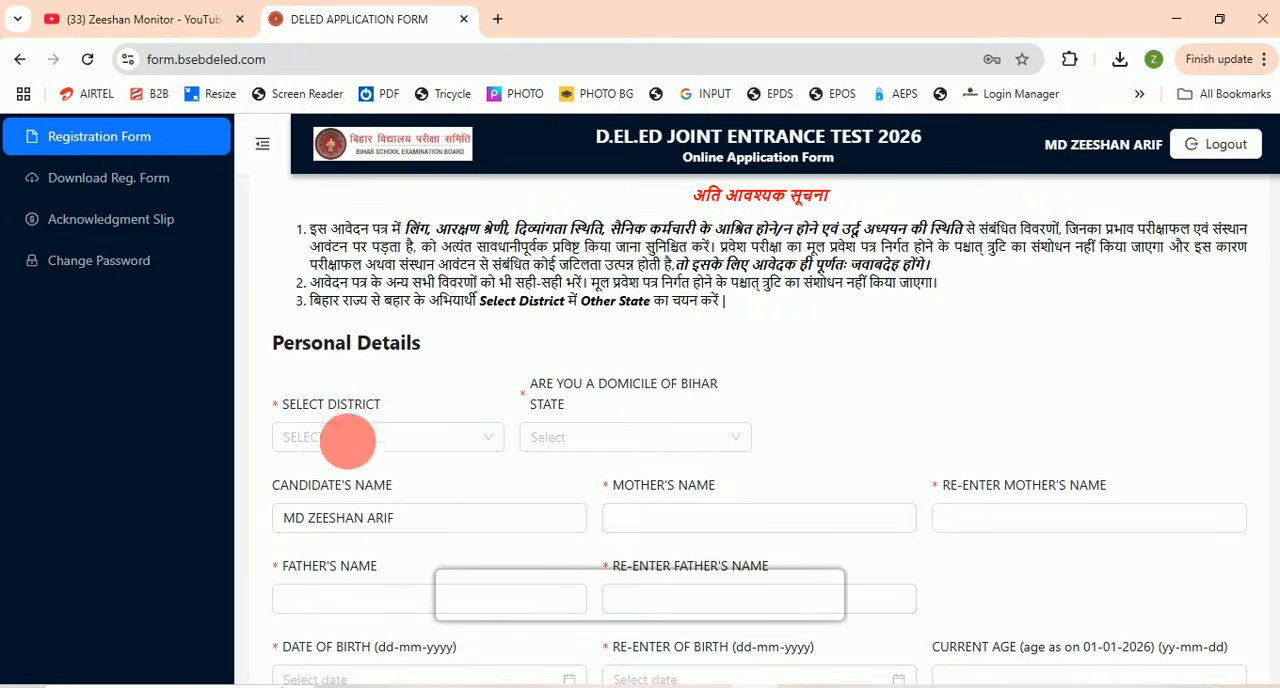
Step: Set the candidate's district to MADHEPURA (43) in Personal Details
left_click(350, 437)
scroll(362, 320, "down", 2)
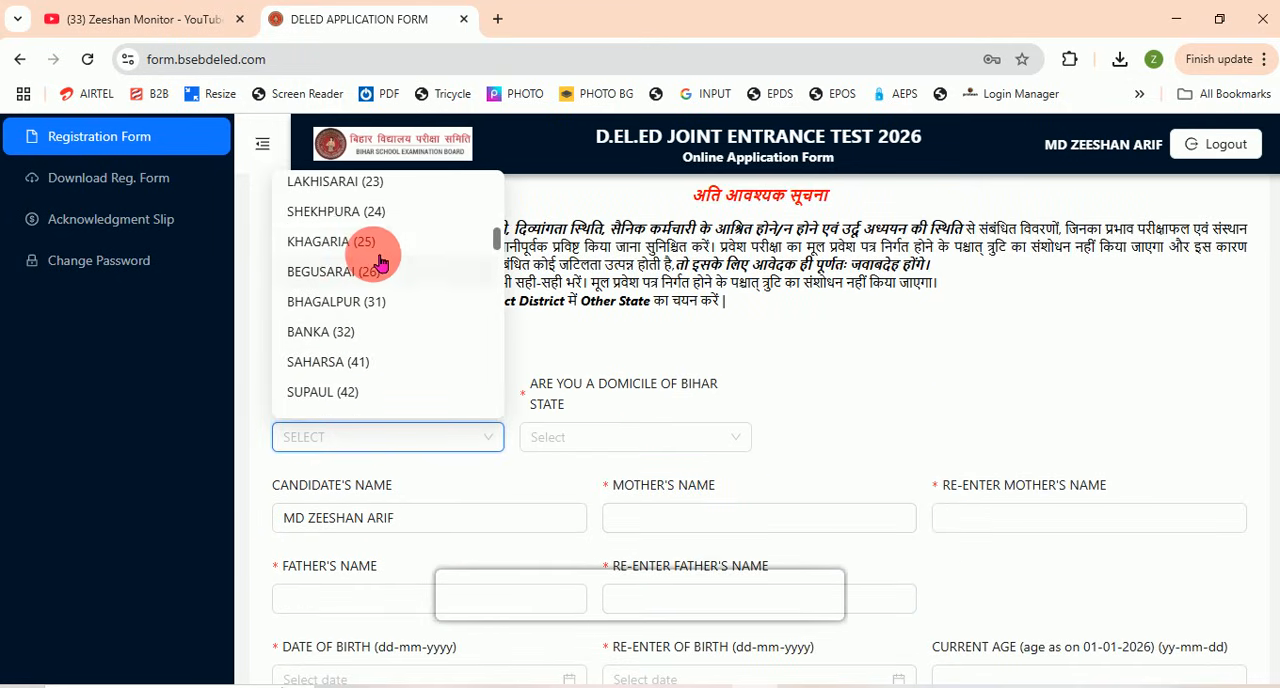
scroll(380, 257, "down", 1)
left_click(370, 331)
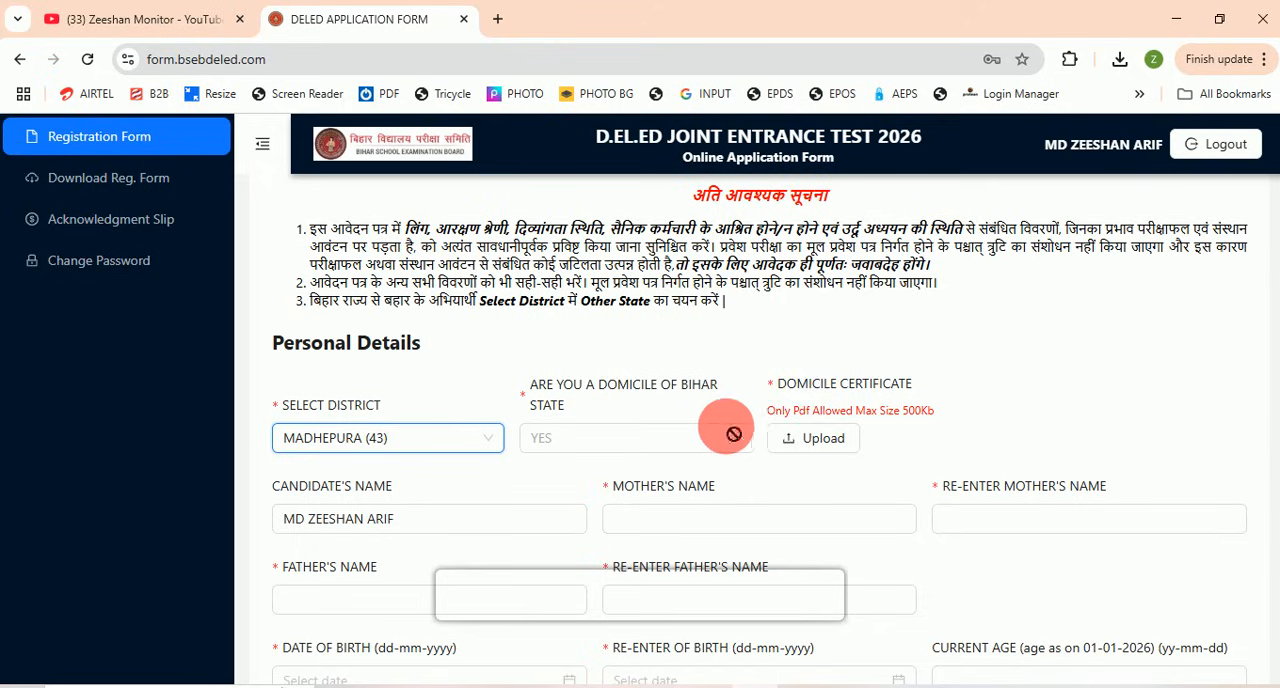
Step: Examine the file format and size limits for the domicile certificate, category certificate and Educational Qualification document uploads
left_click_drag(786, 389, 917, 401)
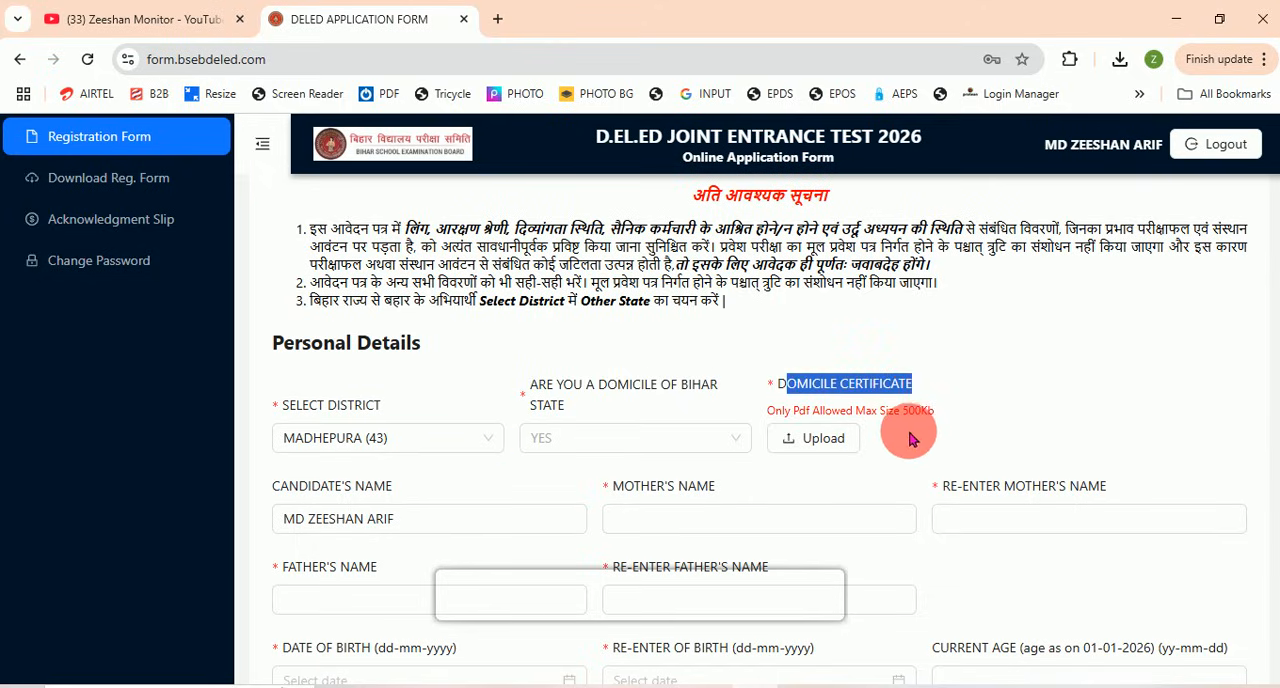
left_click_drag(903, 411, 933, 411)
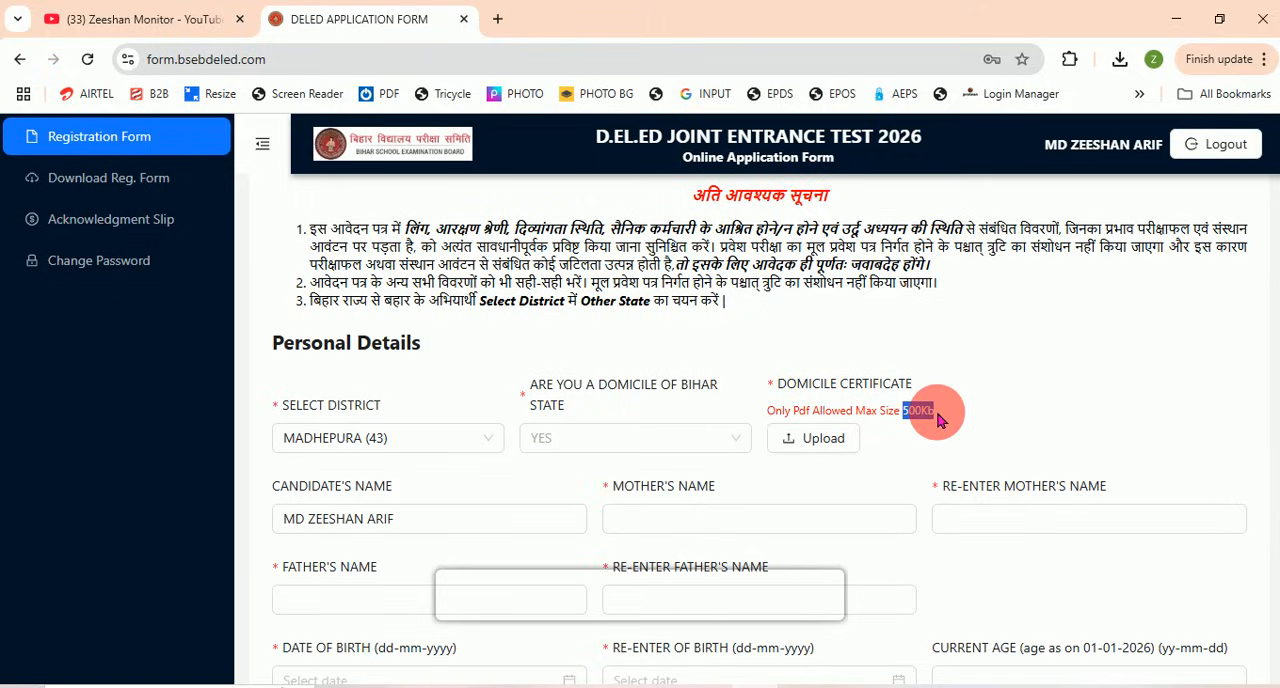
scroll(938, 420, "down", 4)
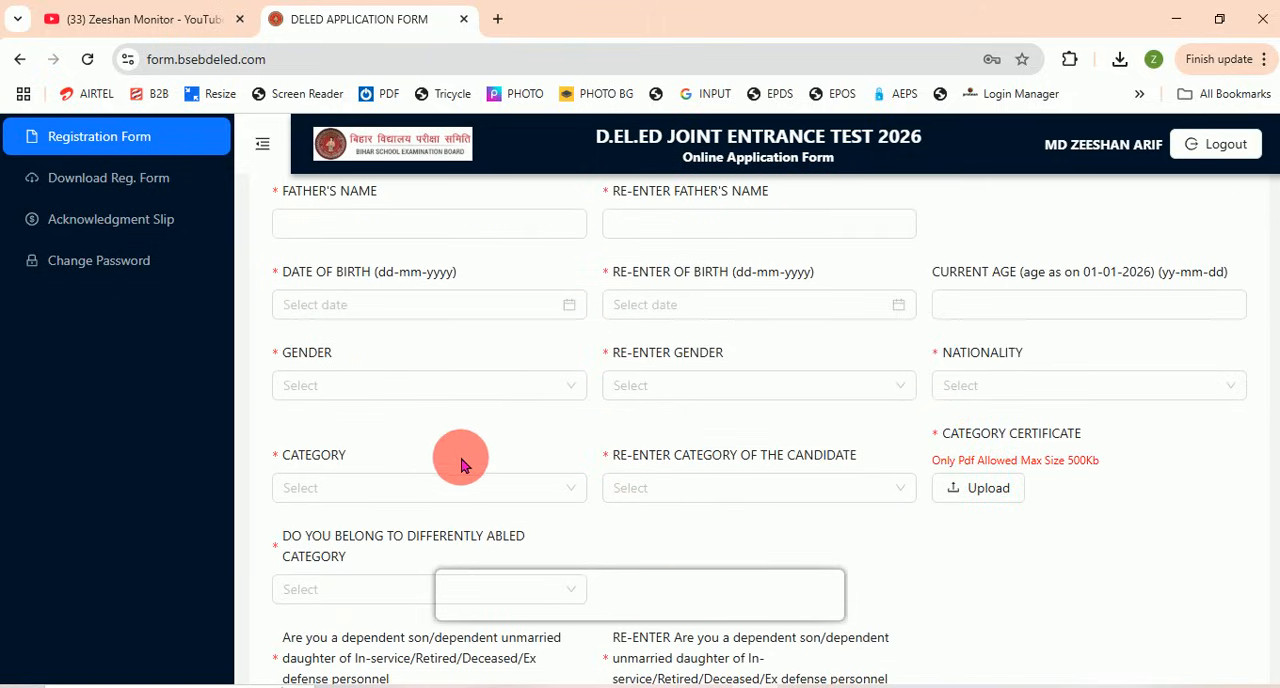
mouse_move(950, 433)
left_mouse_down()
mouse_move(1080, 437)
mouse_move(1072, 483)
mouse_move(1103, 468)
left_mouse_up()
scroll(1075, 460, "down", 7)
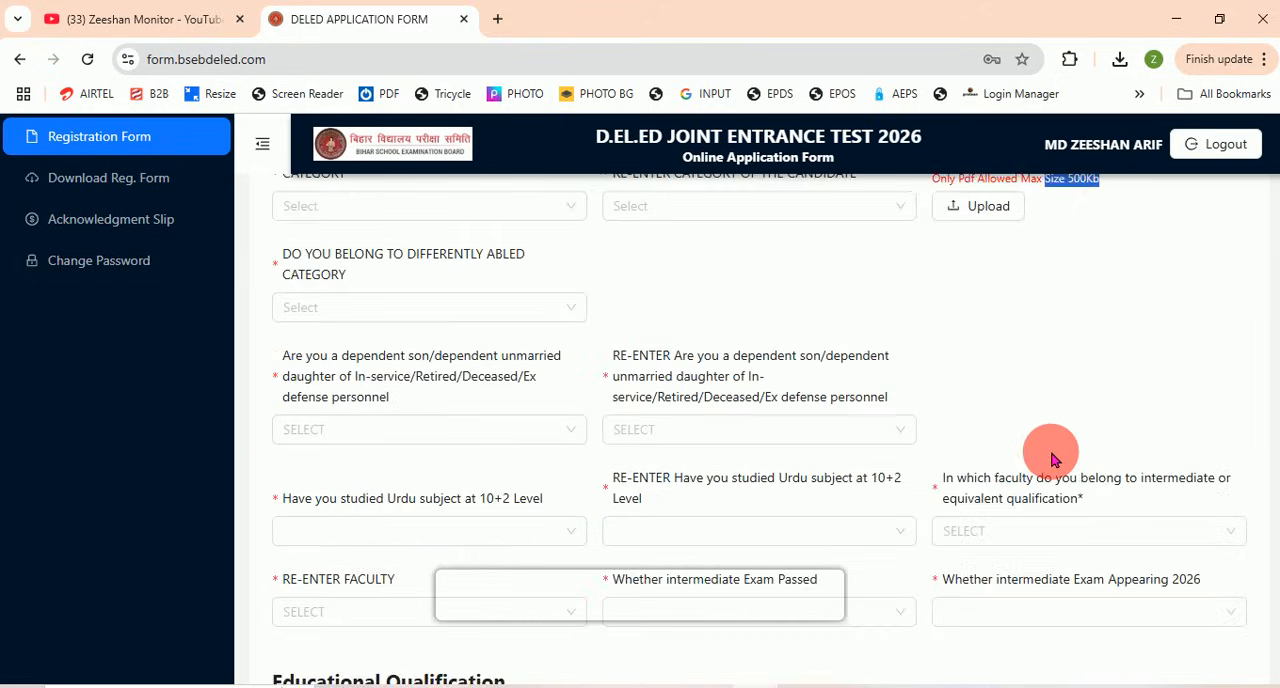
scroll(900, 500, "up", 1)
left_click_drag(835, 540, 1181, 452)
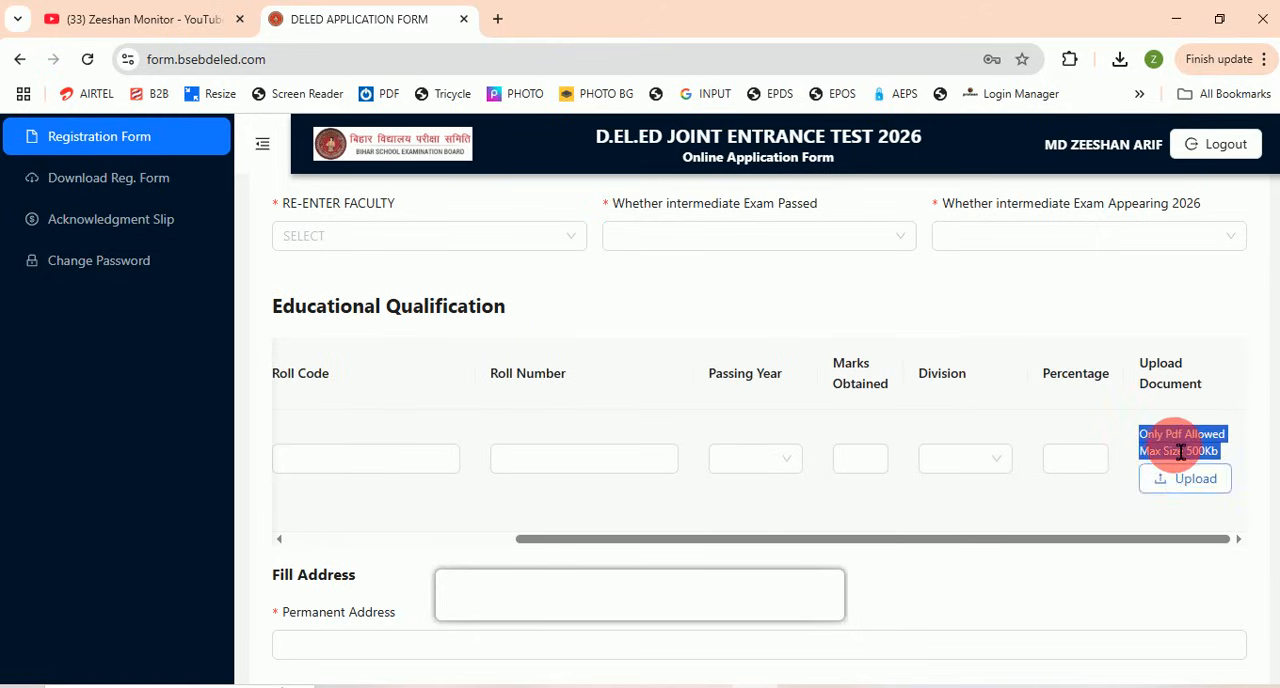
left_click(1181, 452)
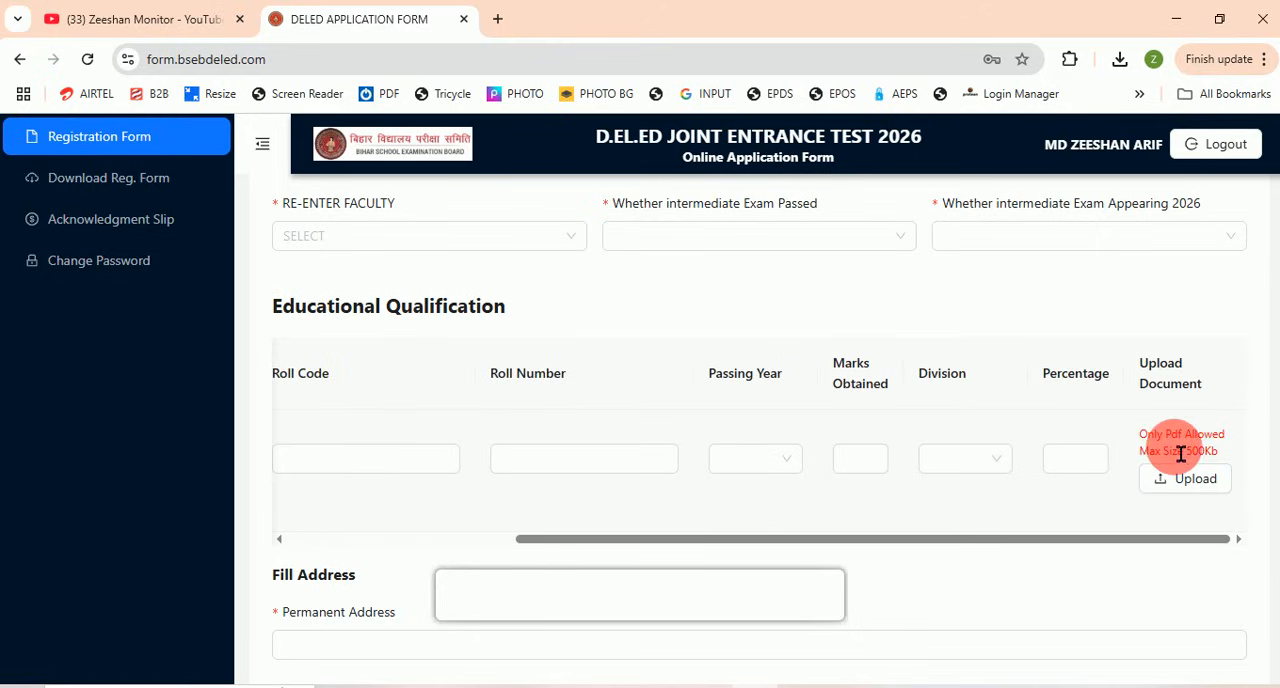
Step: Set Whether intermediate Exam Passed to YES and check the upload requirements in the Educational Qualification rows
left_click(730, 245)
left_click(722, 276)
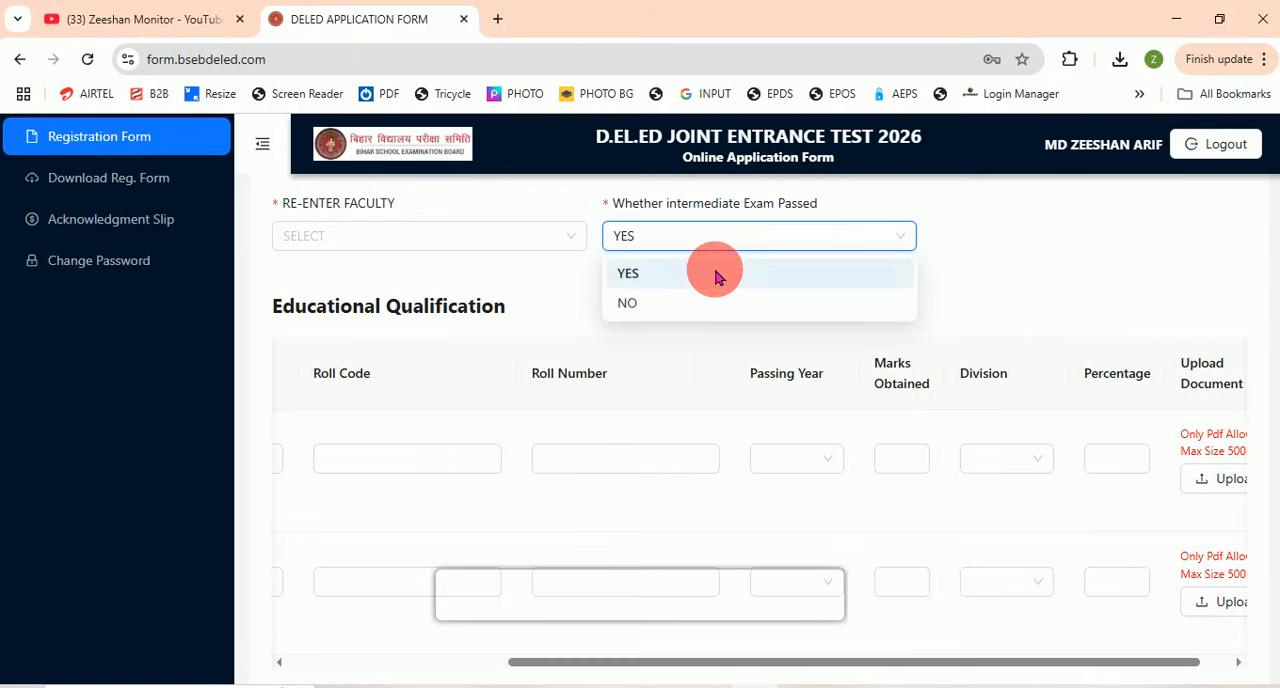
scroll(674, 565, "down", 2)
left_click_drag(660, 476, 1024, 487)
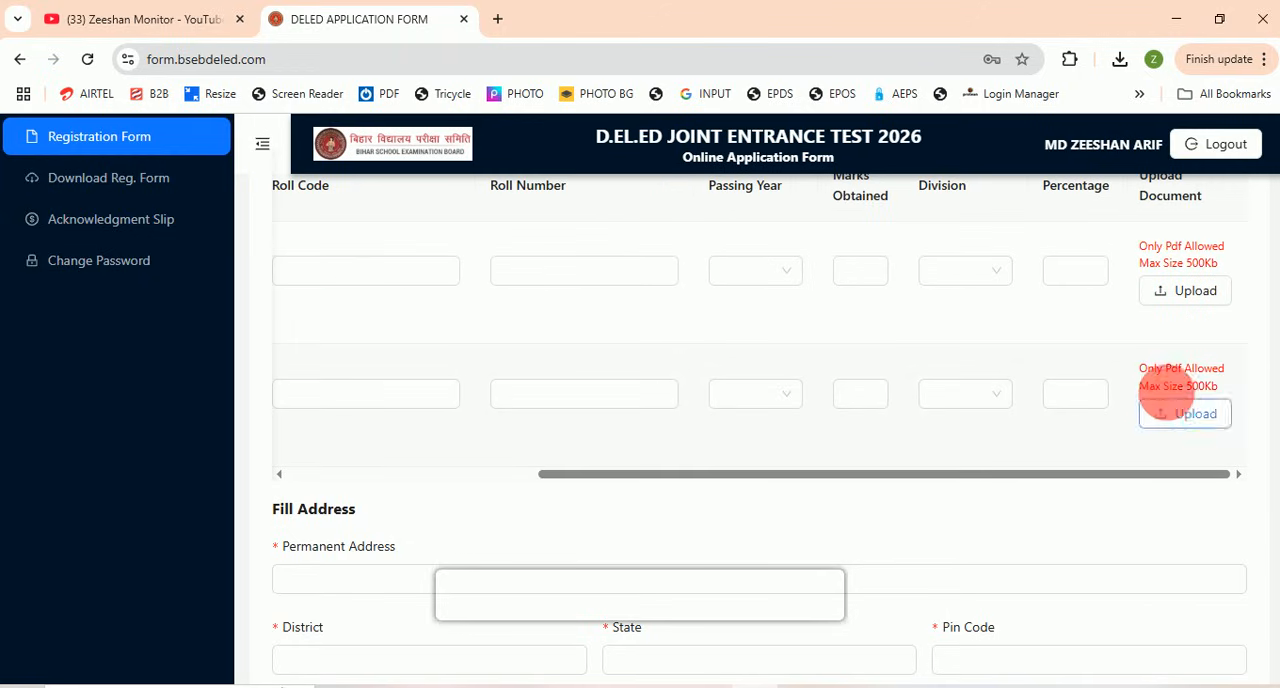
scroll(1155, 400, "up", 1)
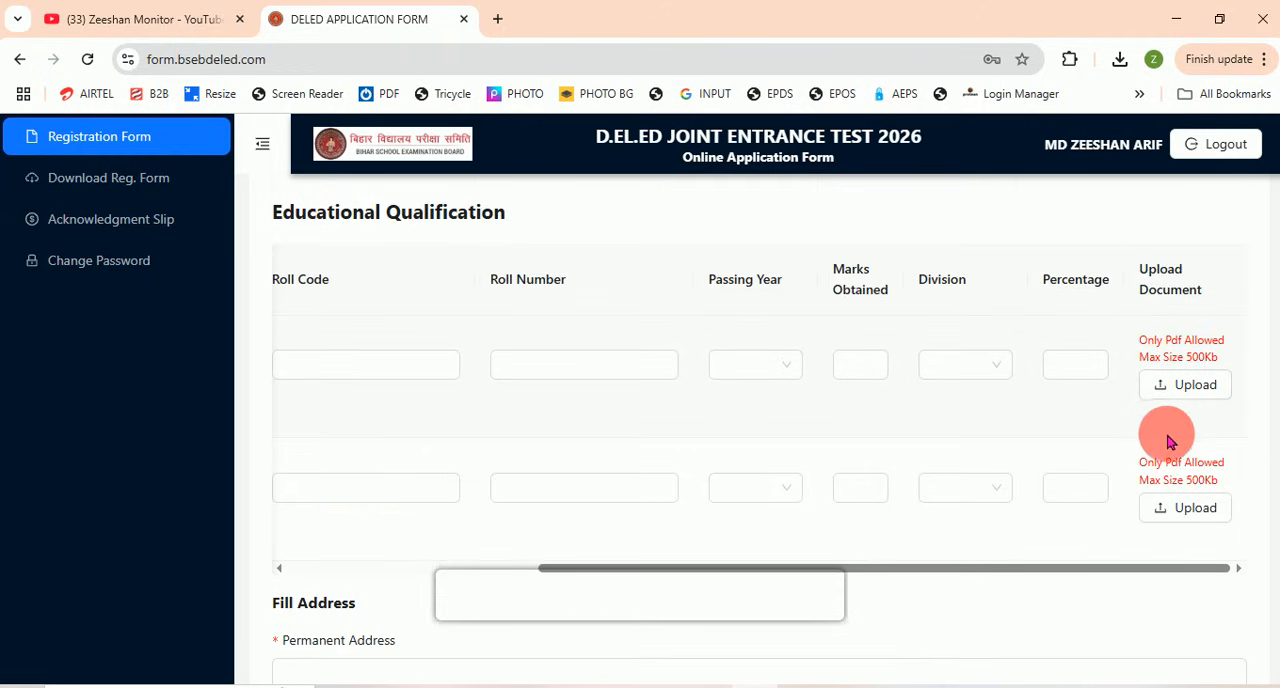
scroll(1165, 440, "up", 2)
scroll(995, 517, "up", 5)
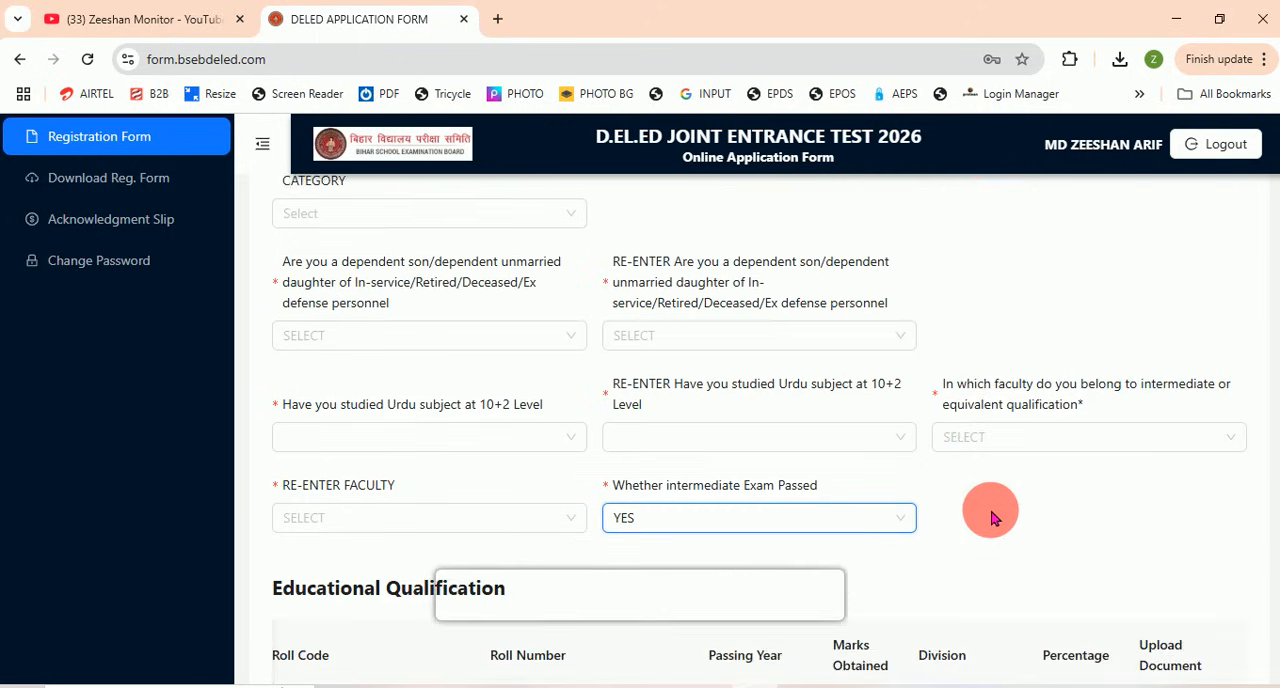
Step: Check the Domicile Certificate's allowed file format and maximum size against the certificate image in New folder (3)
scroll(871, 451, "up", 3)
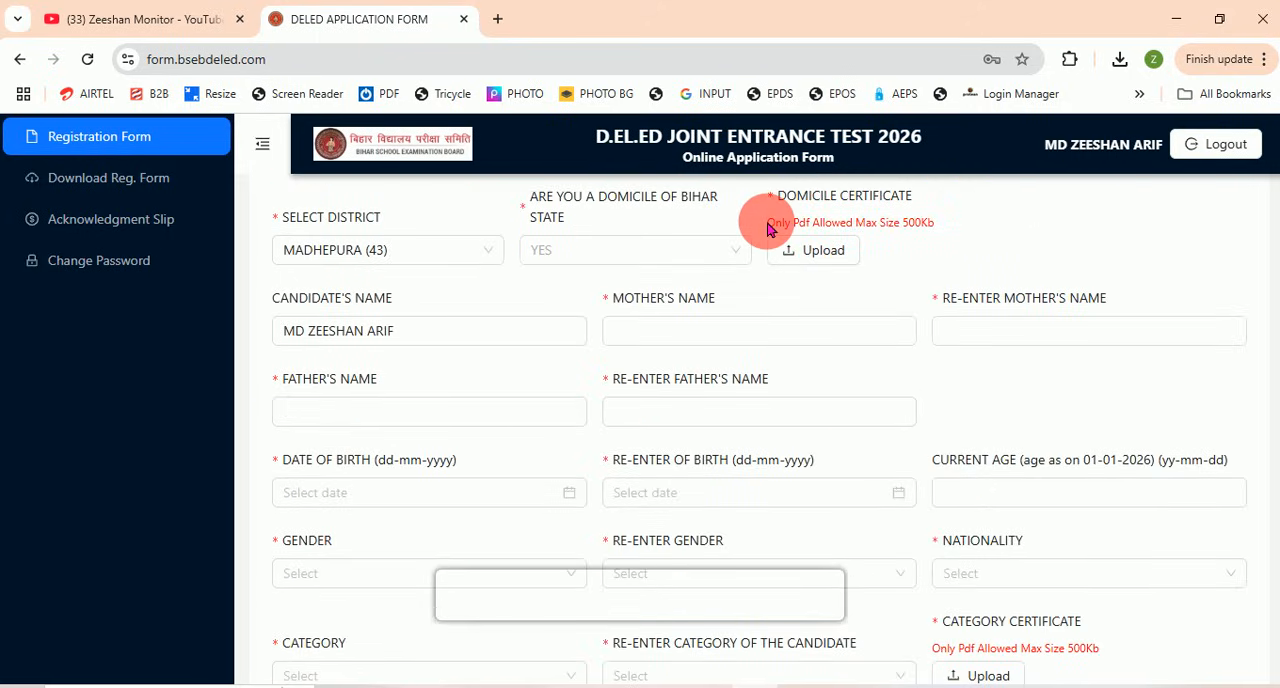
left_click_drag(768, 229, 940, 238)
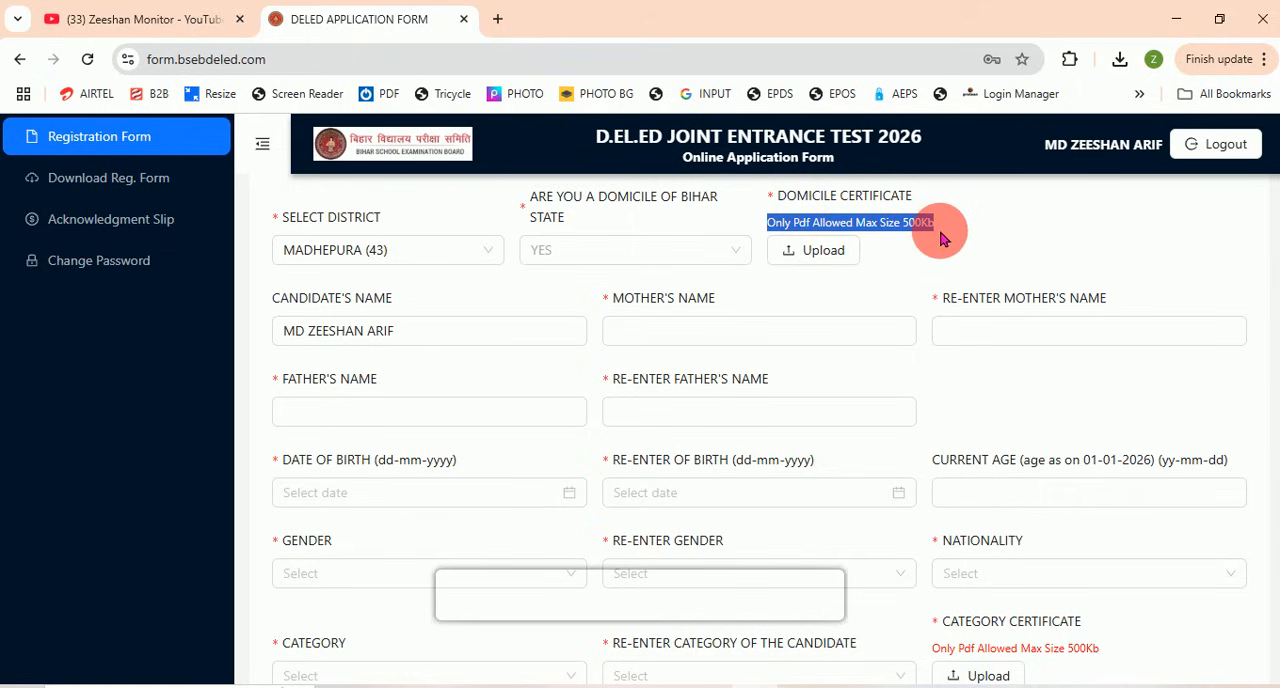
left_click(909, 256)
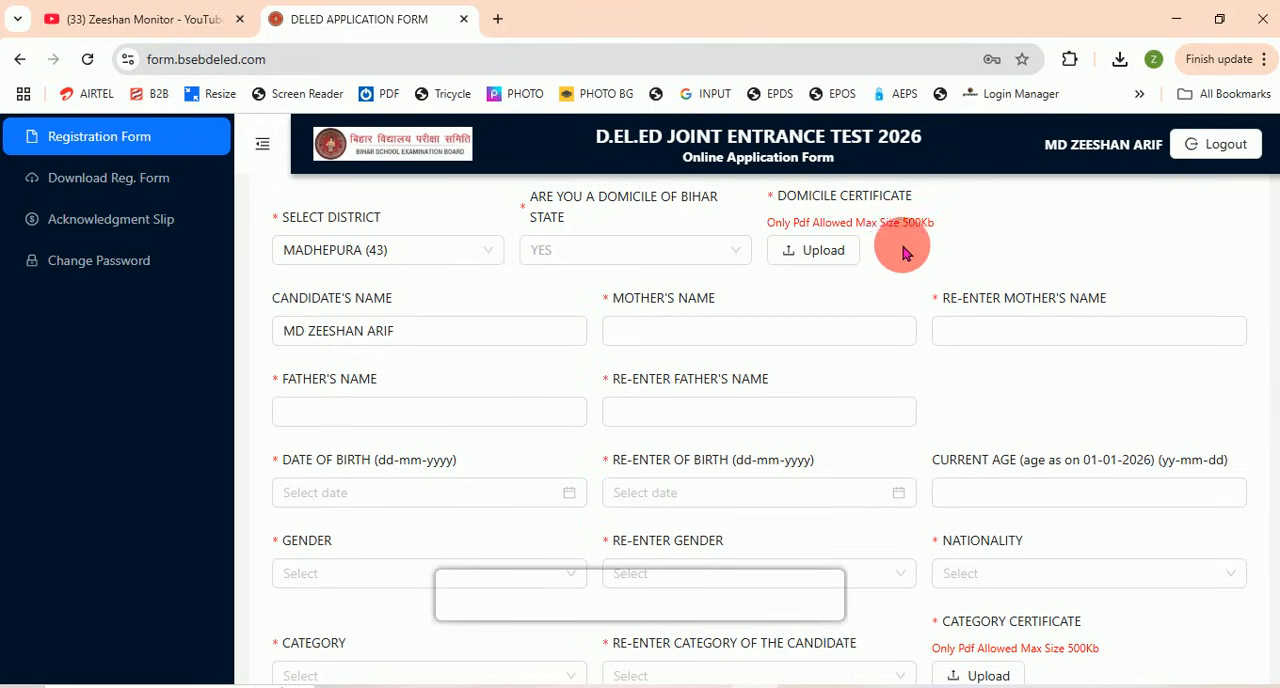
double_click(914, 237)
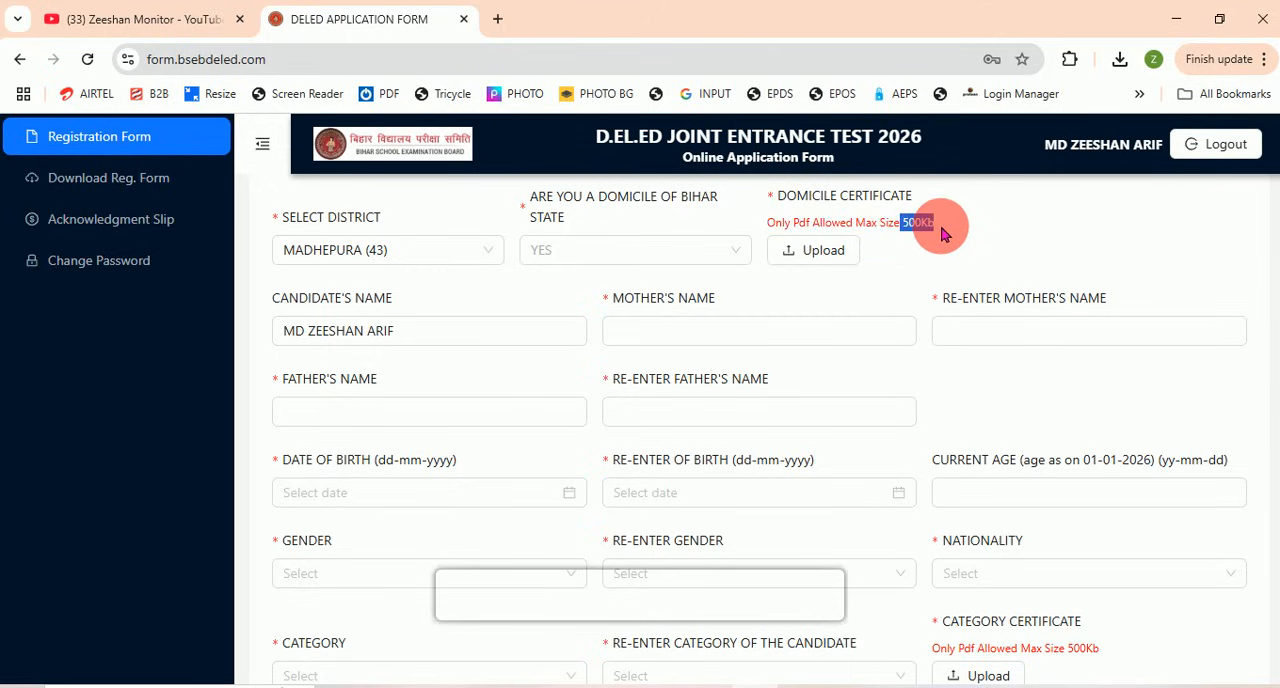
left_click(386, 686)
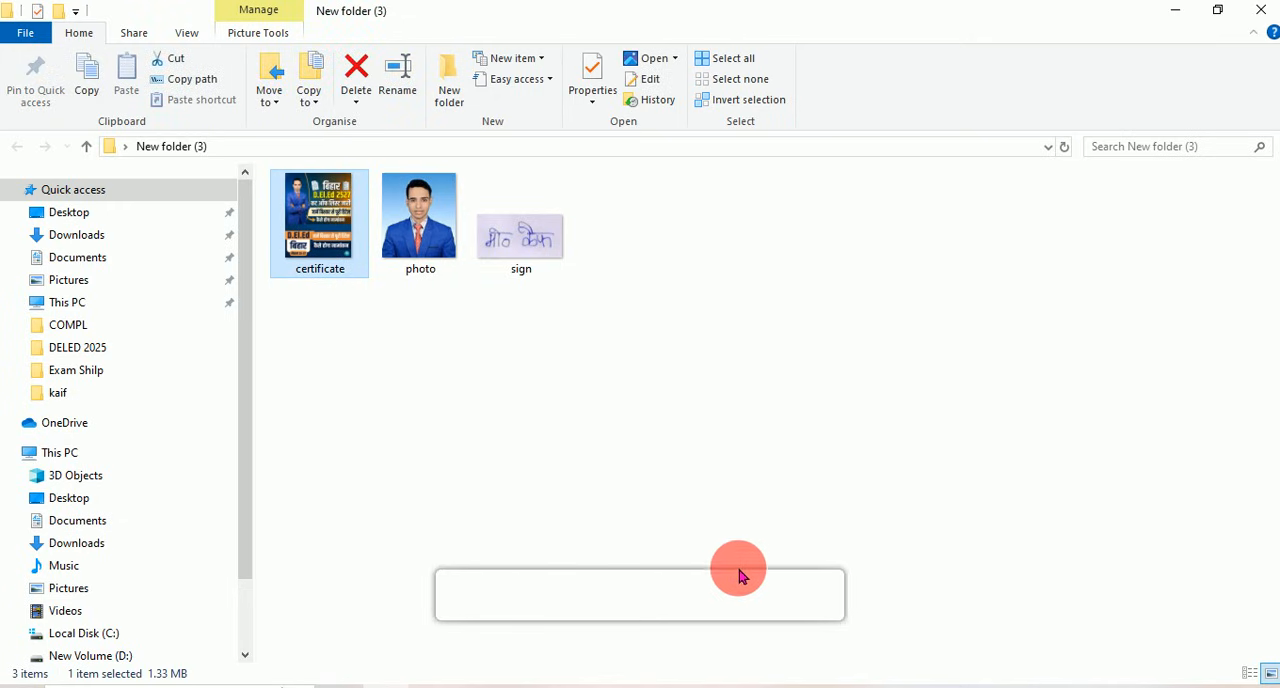
left_click(282, 686)
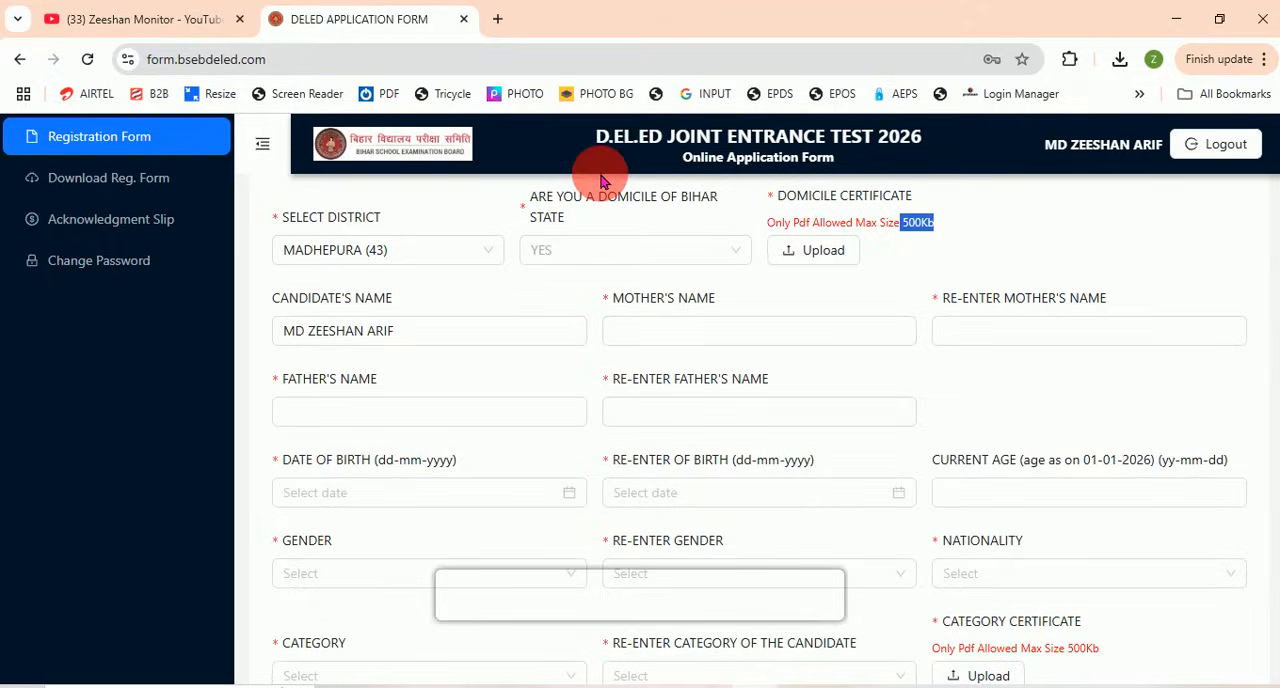
Step: Open online2pdf.com in a new browser tab and look over the converter page
left_click(499, 24)
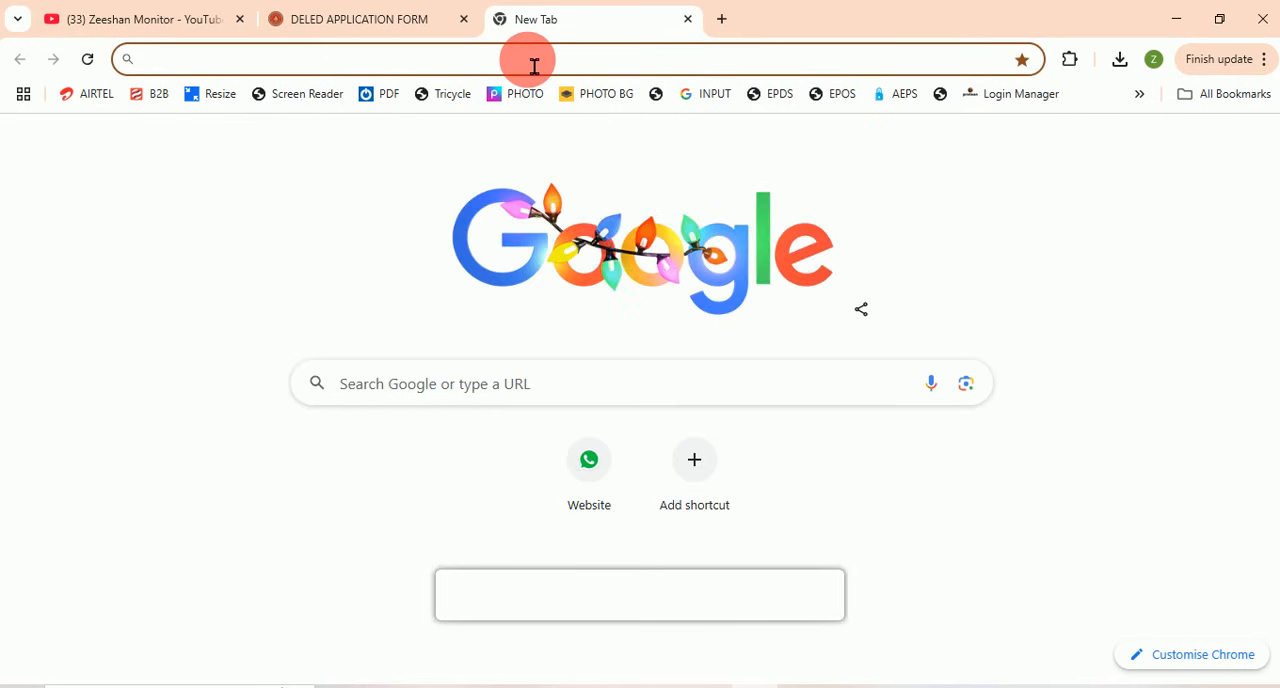
type("on")
key("Return")
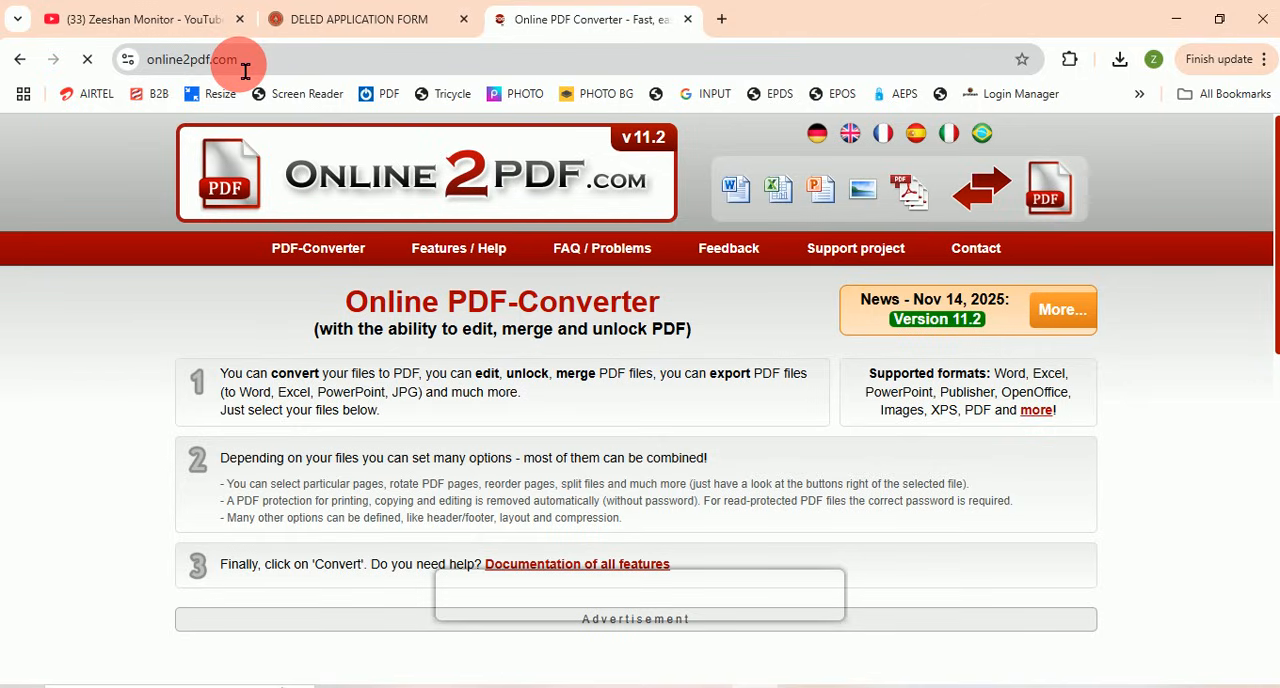
scroll(656, 370, "down", 1)
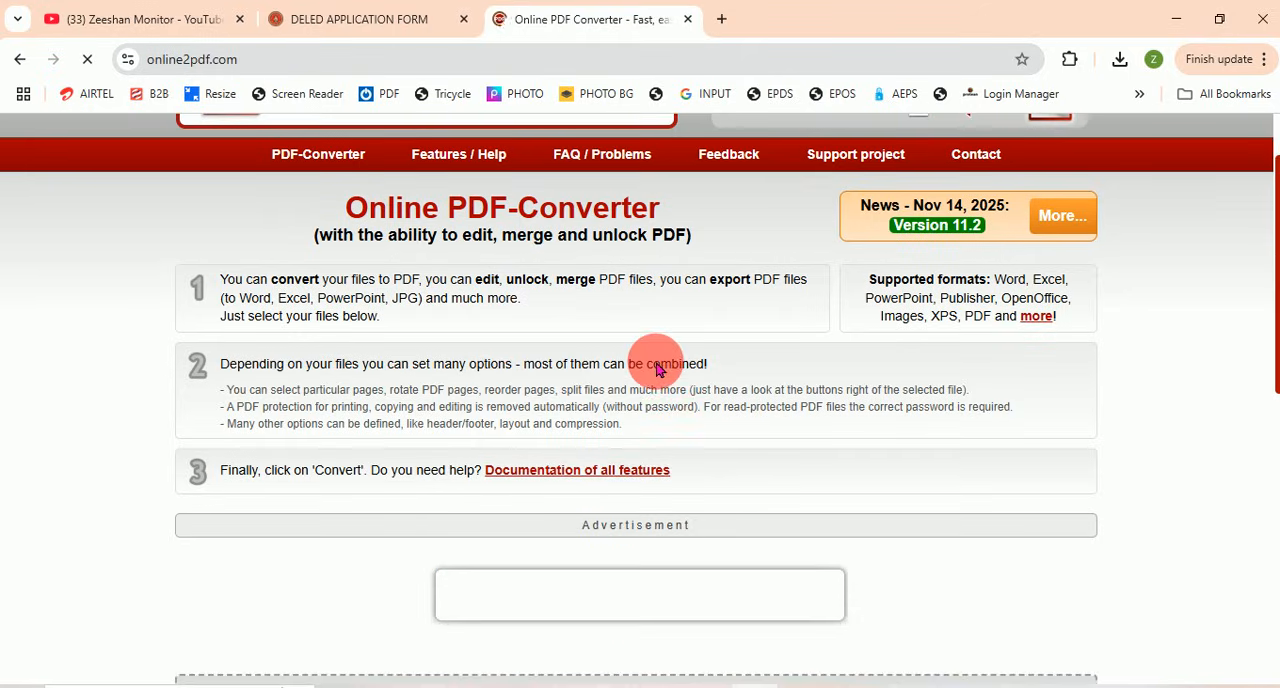
scroll(656, 370, "down", 3)
scroll(656, 370, "up", 3)
scroll(652, 365, "up", 1)
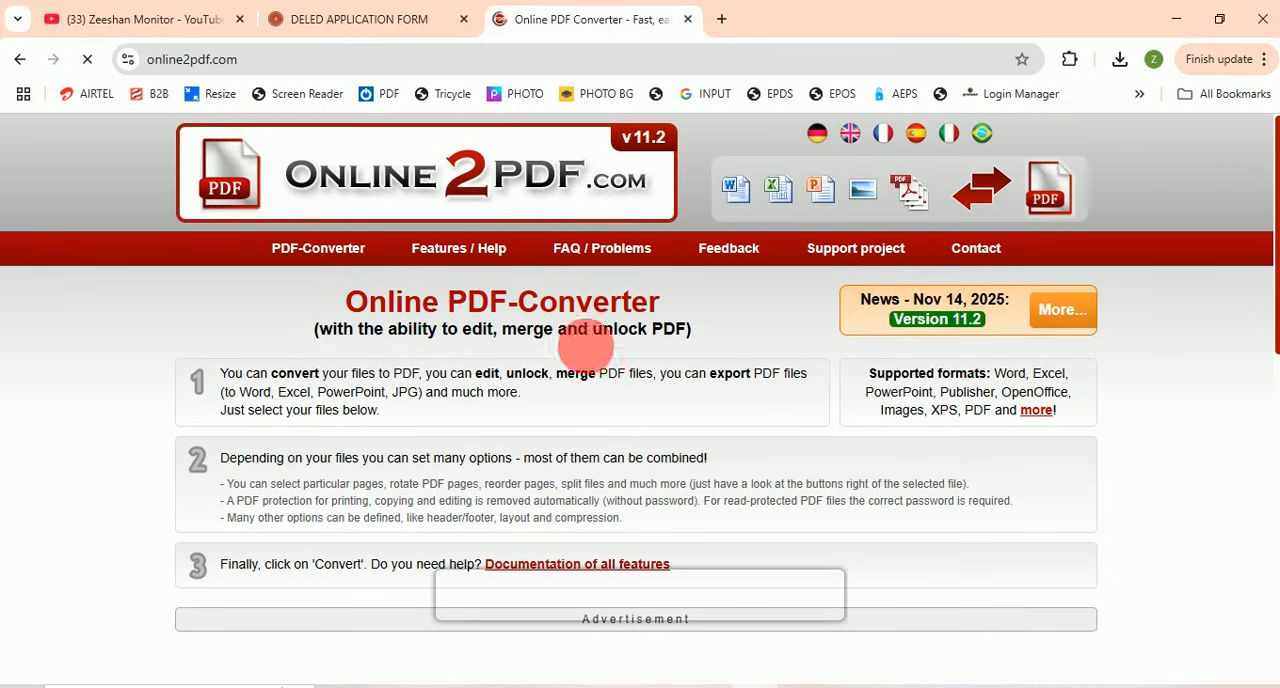
Step: Load the certificate image from New folder (3) into the PDF converter
scroll(537, 360, "down", 4)
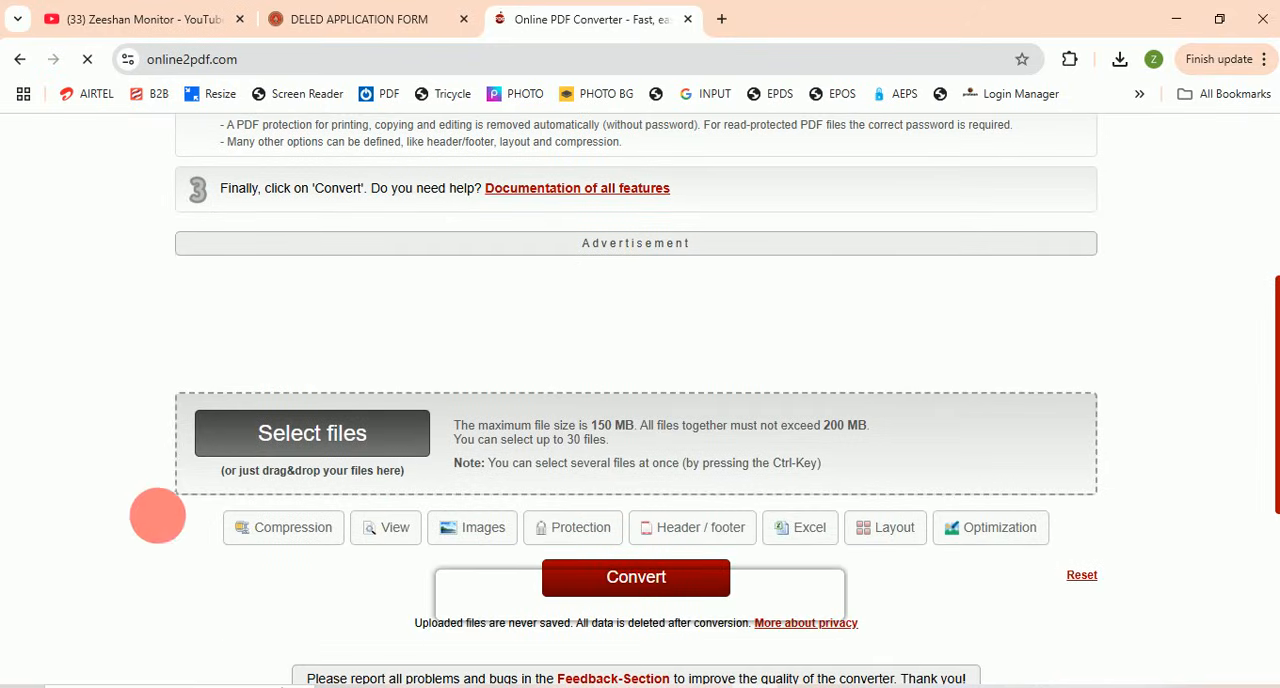
left_click(294, 447)
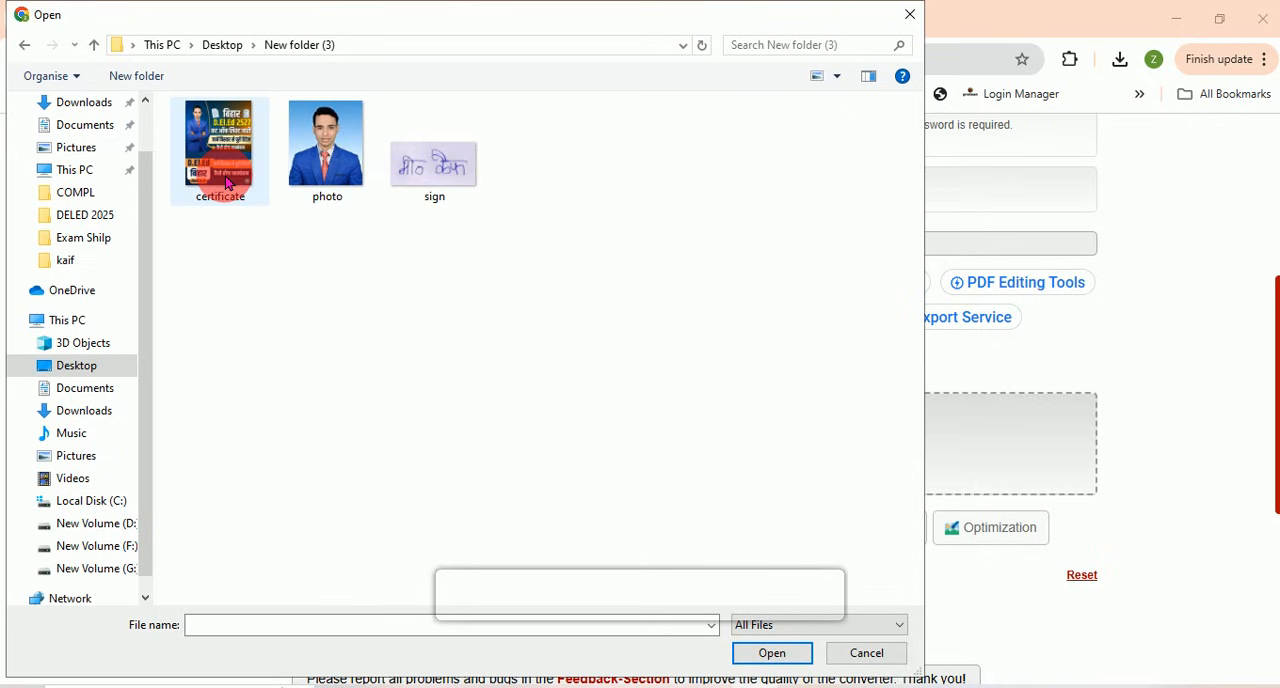
left_click(227, 184)
left_click(773, 654)
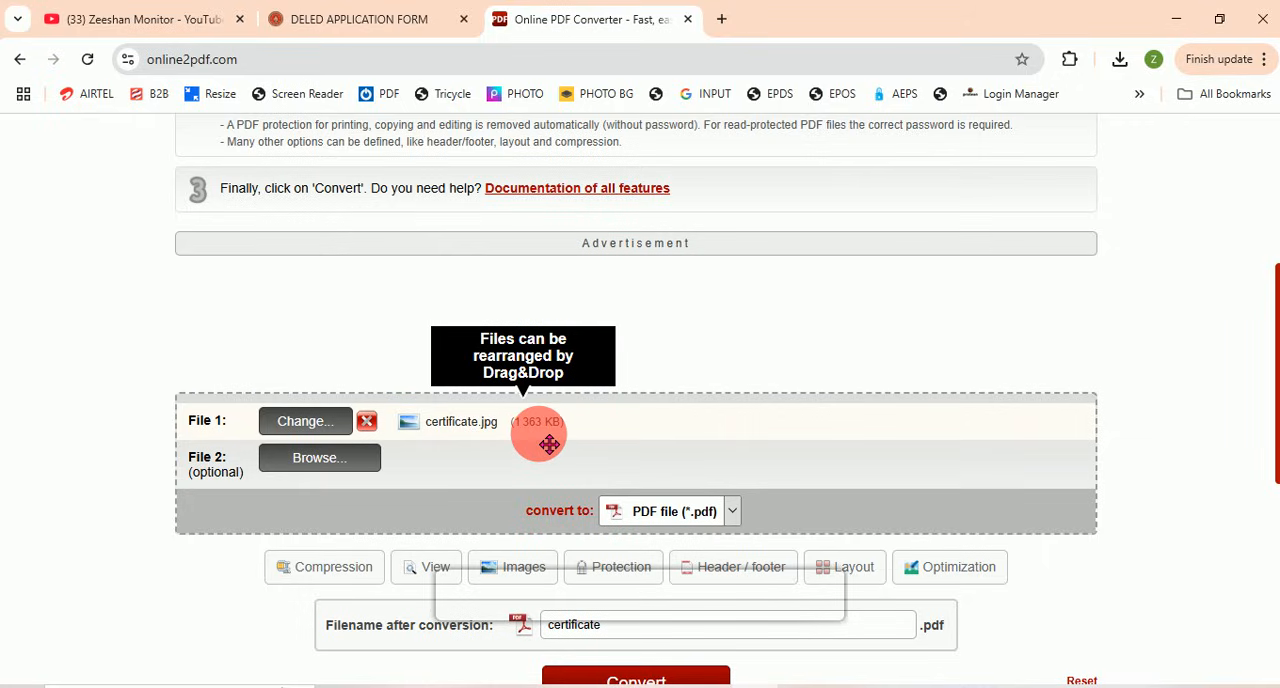
Step: Review the compression choices for image quality and resolution, and convert certificate.jpg to PDF at quality 8 and 300 dpi
scroll(549, 444, "down", 2)
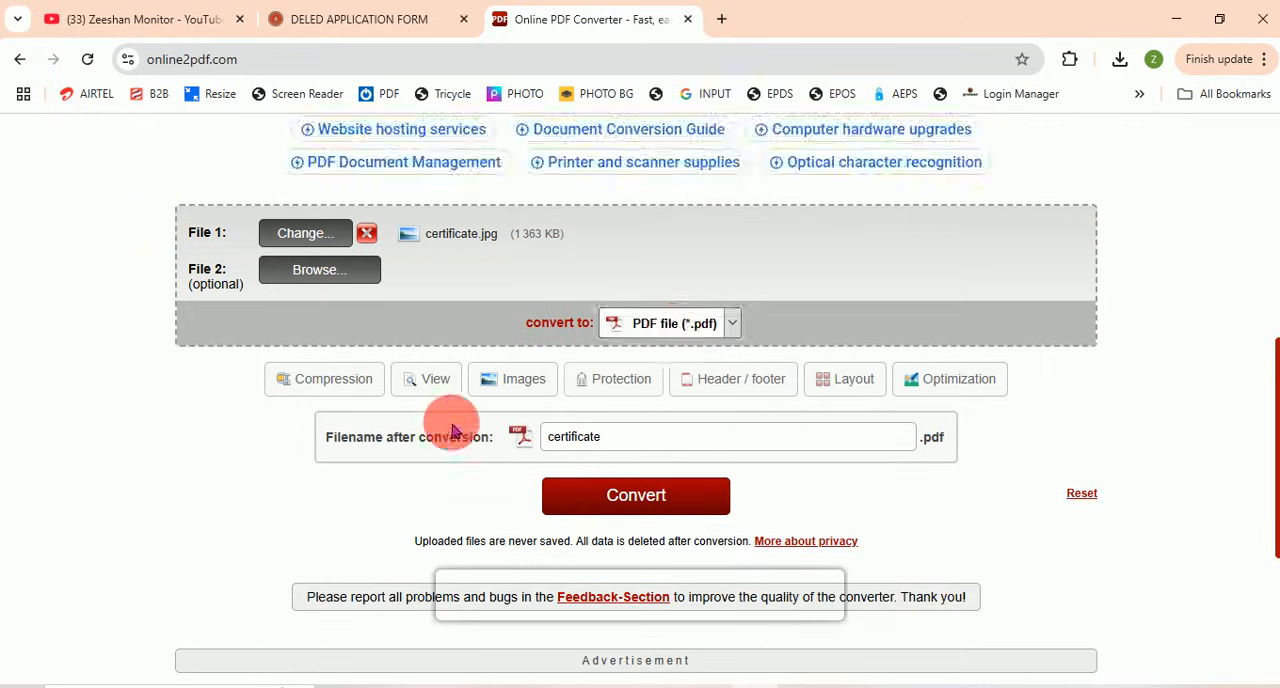
left_click(333, 386)
scroll(332, 388, "down", 1)
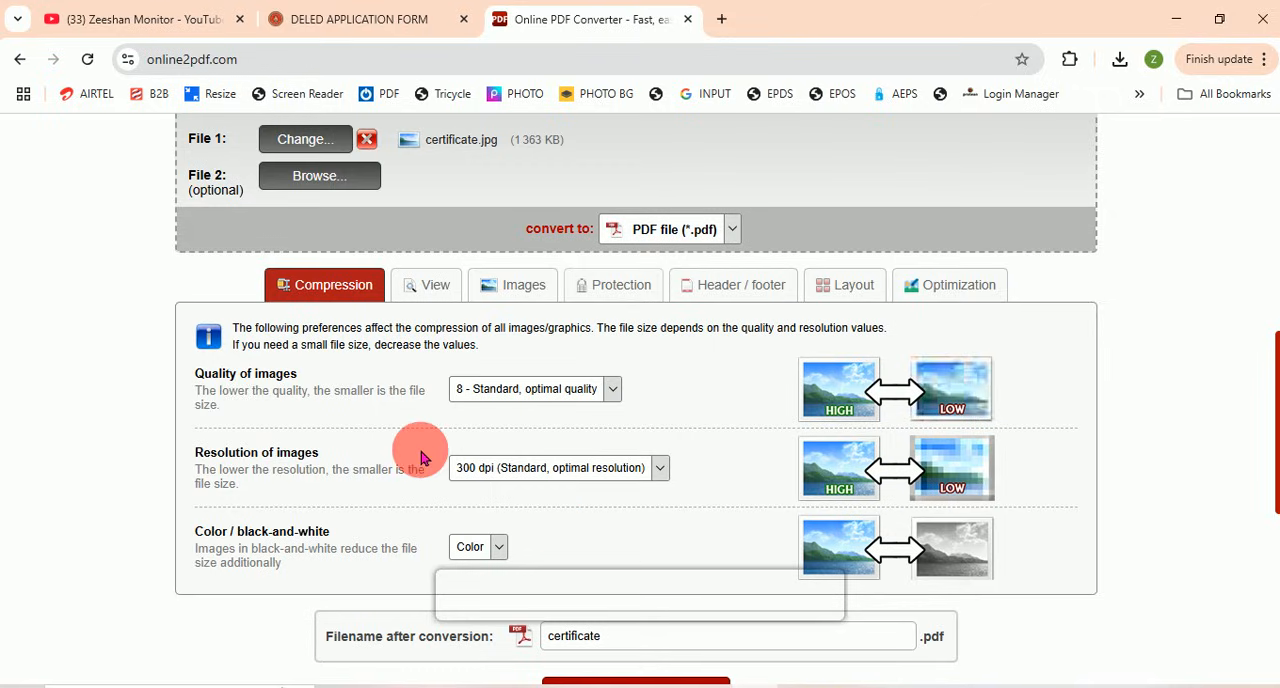
left_click_drag(220, 376, 414, 385)
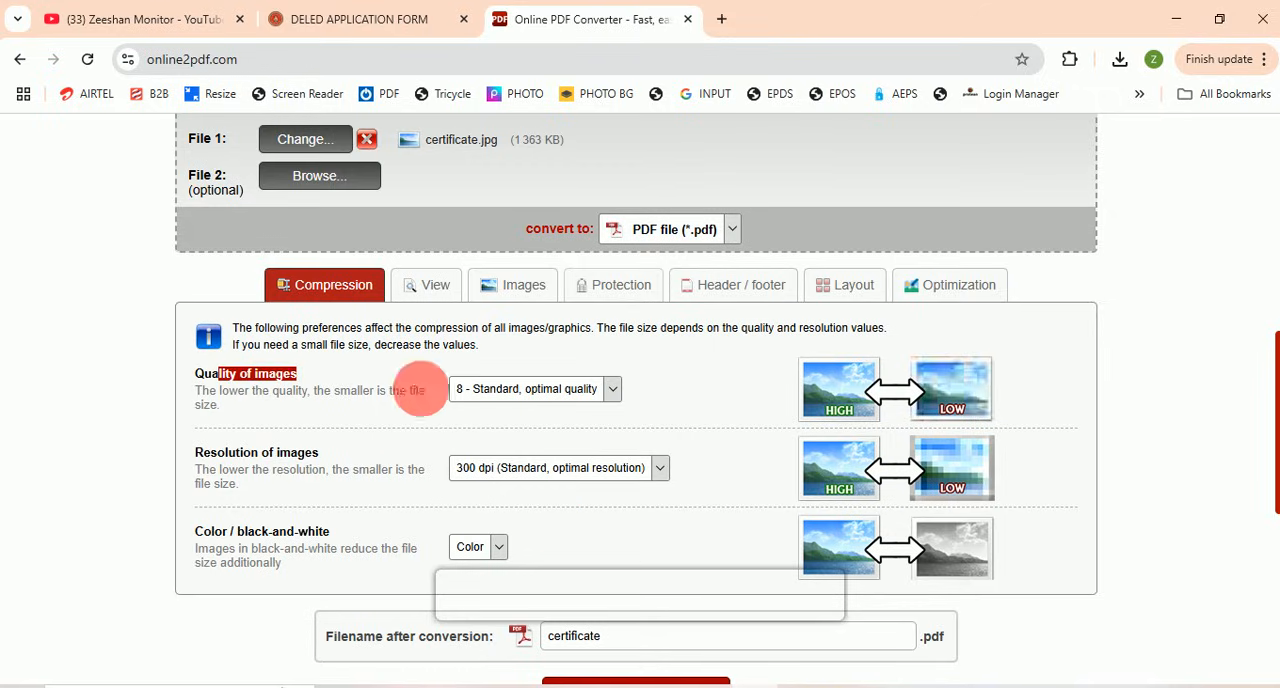
left_click(530, 390)
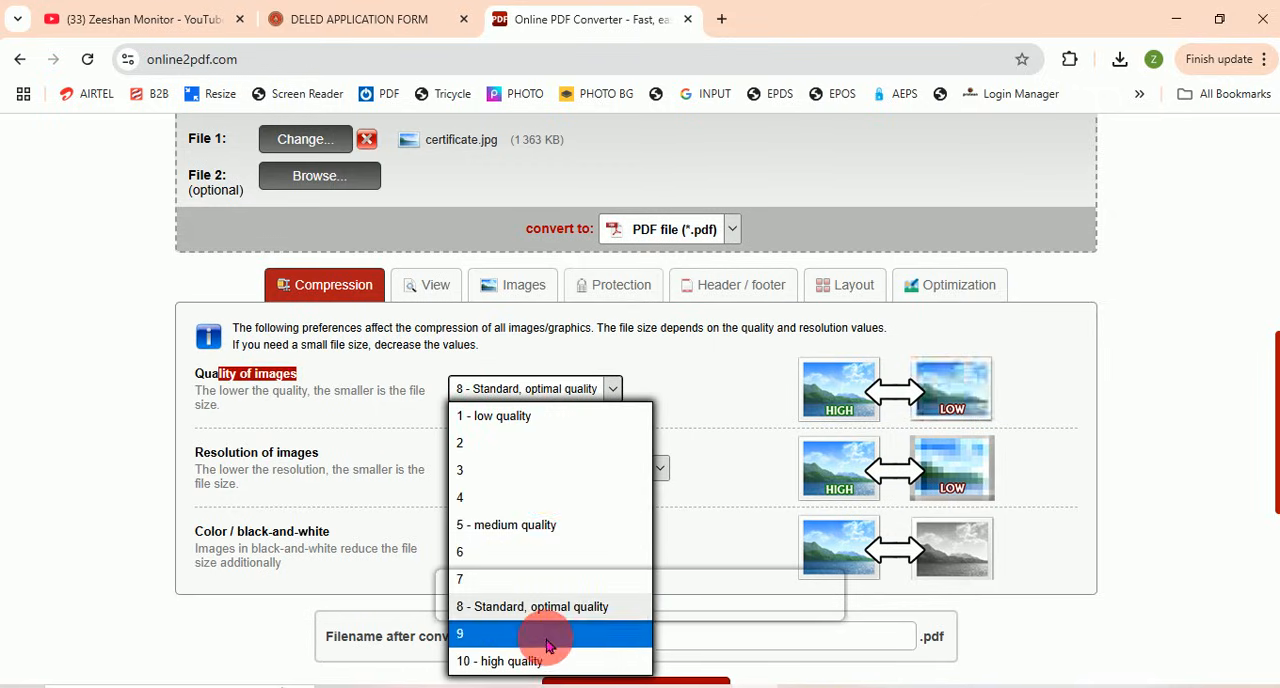
left_click(424, 450)
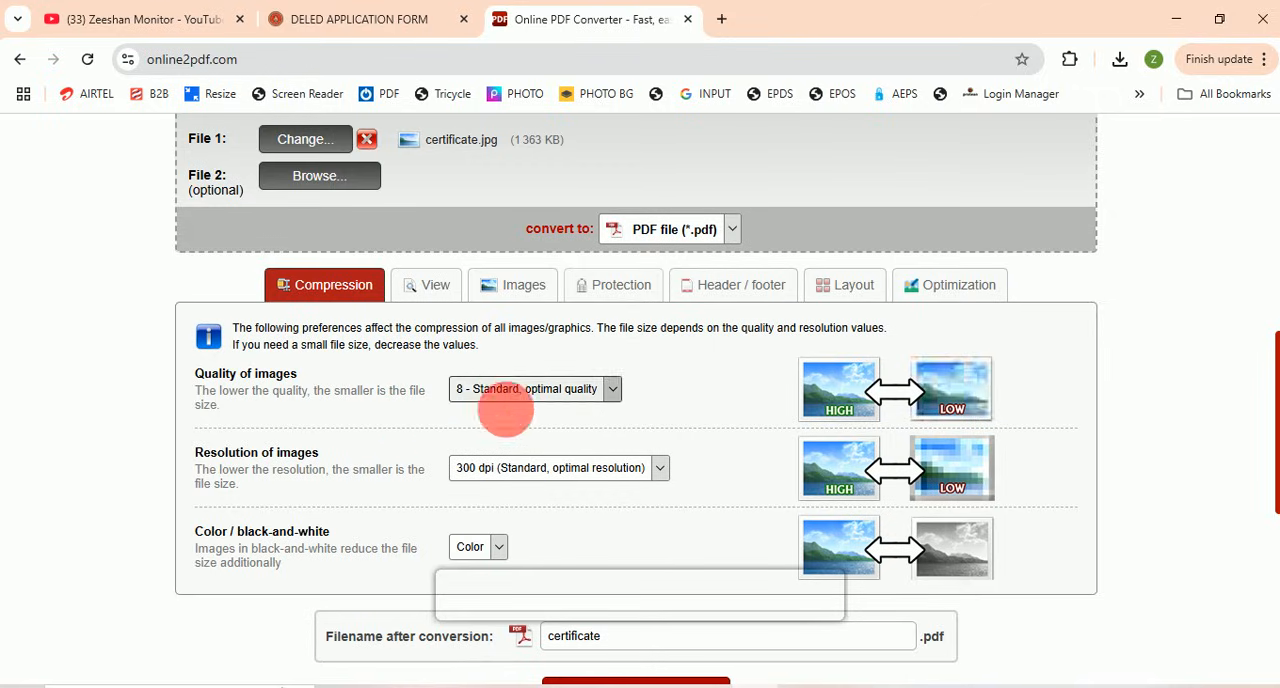
left_click(522, 482)
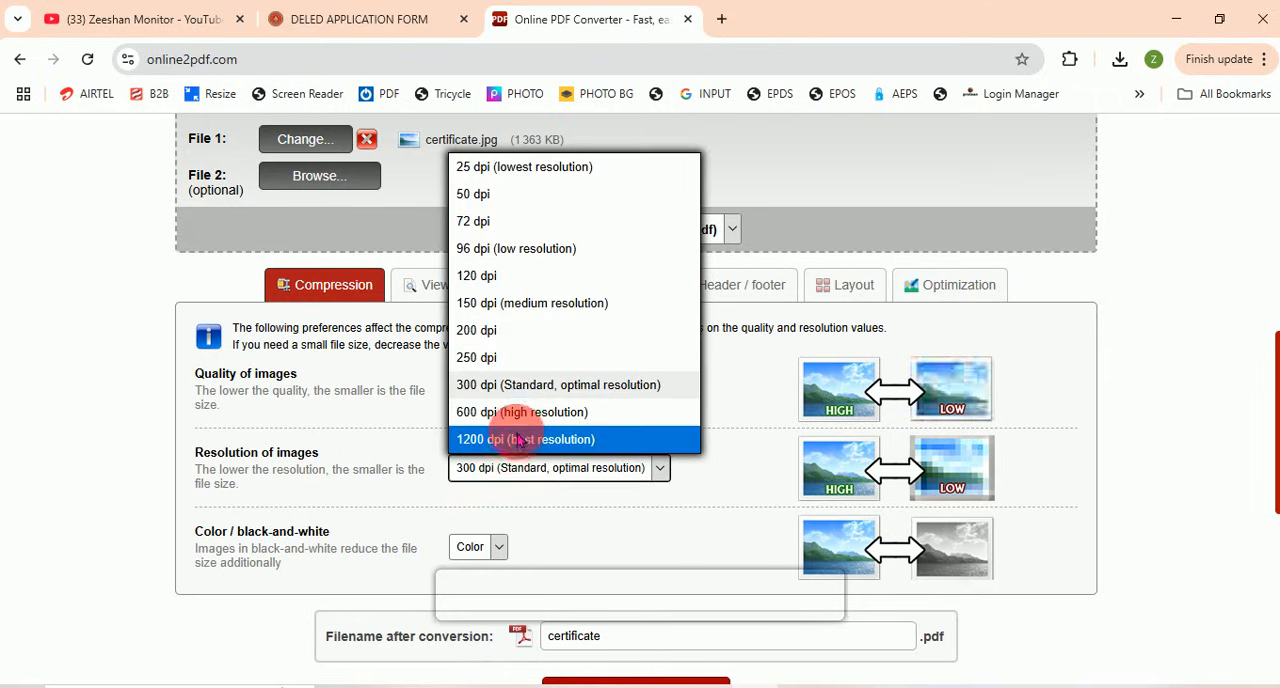
left_click(427, 484)
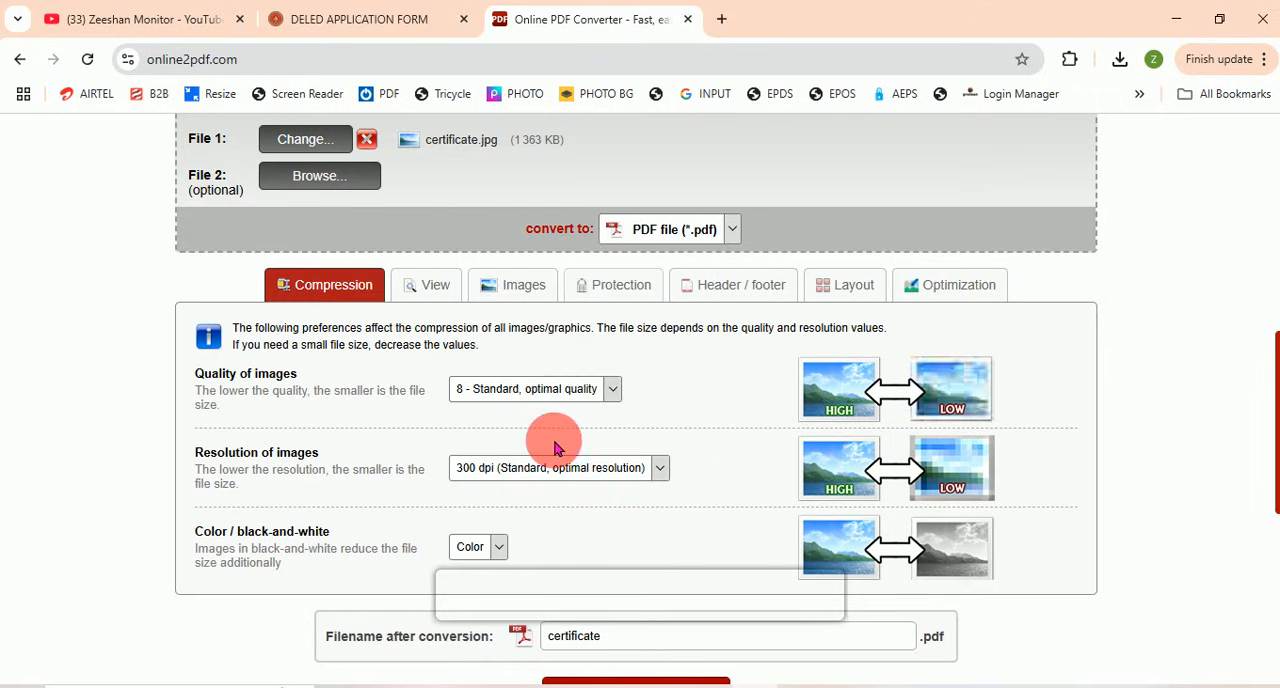
scroll(553, 400, "down", 1)
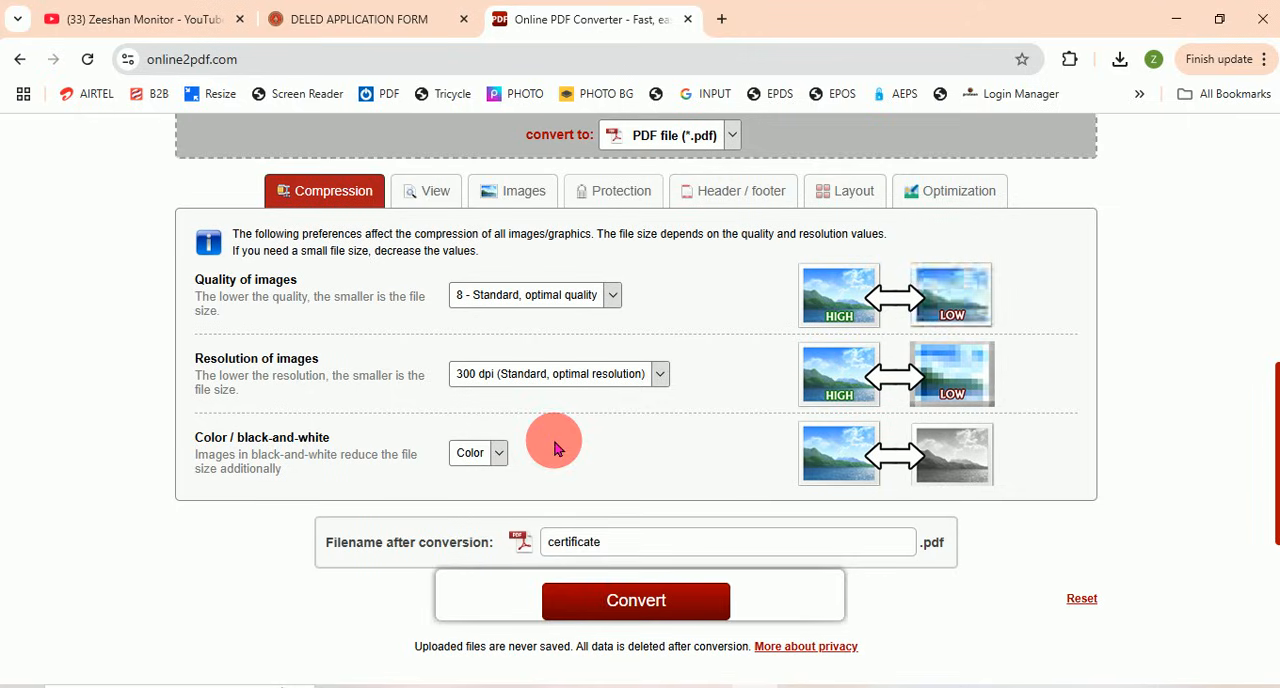
left_click(655, 601)
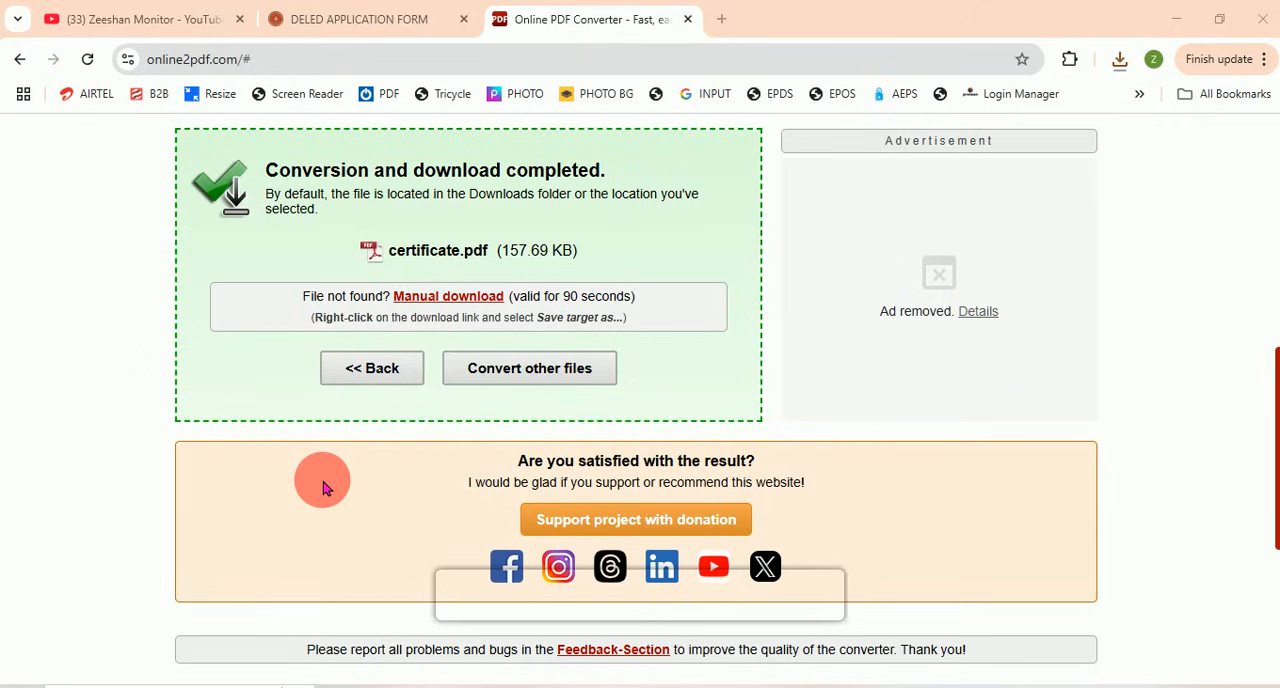
Step: Check the file size of the converted certificate.pdf in the conversion result
scroll(323, 488, "up", 1)
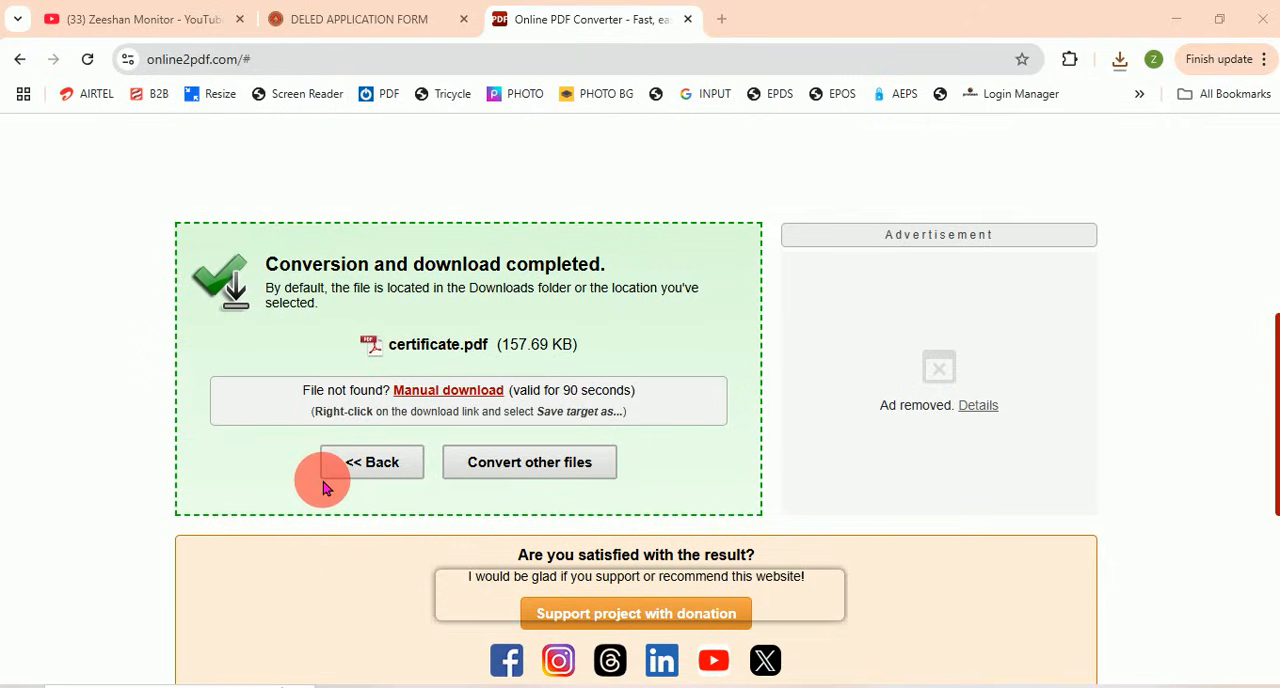
scroll(323, 484, "up", 1)
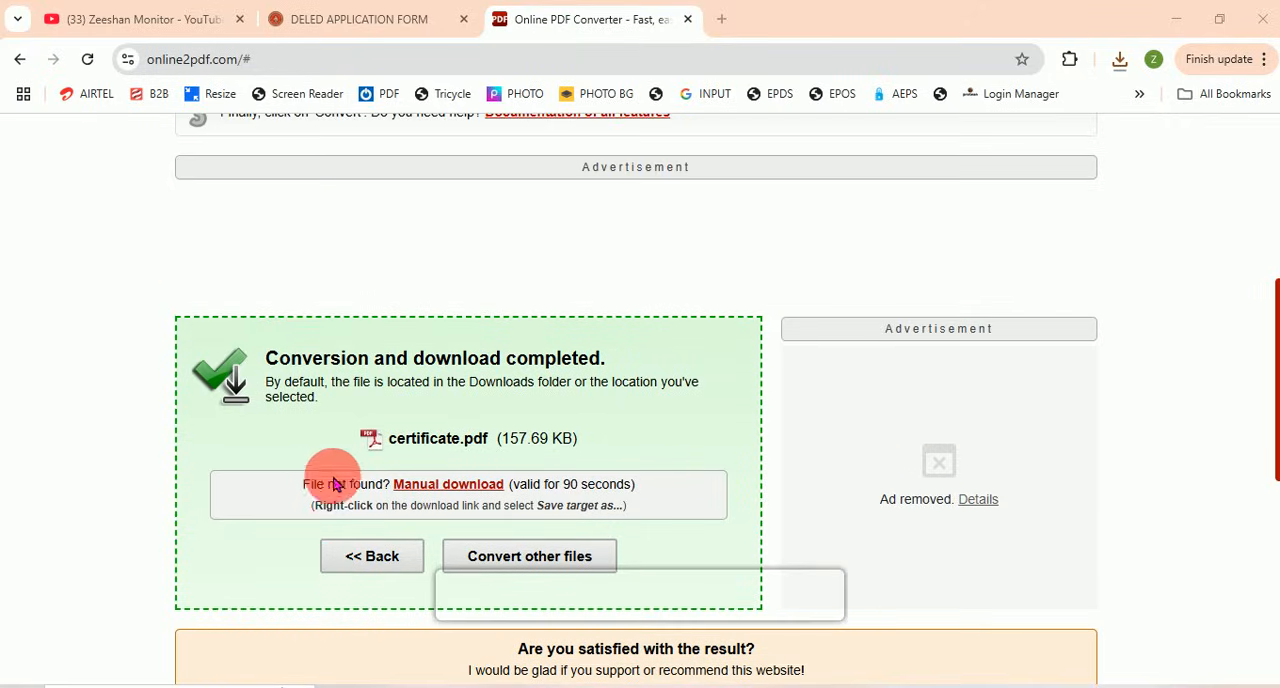
scroll(400, 423, "up", 1)
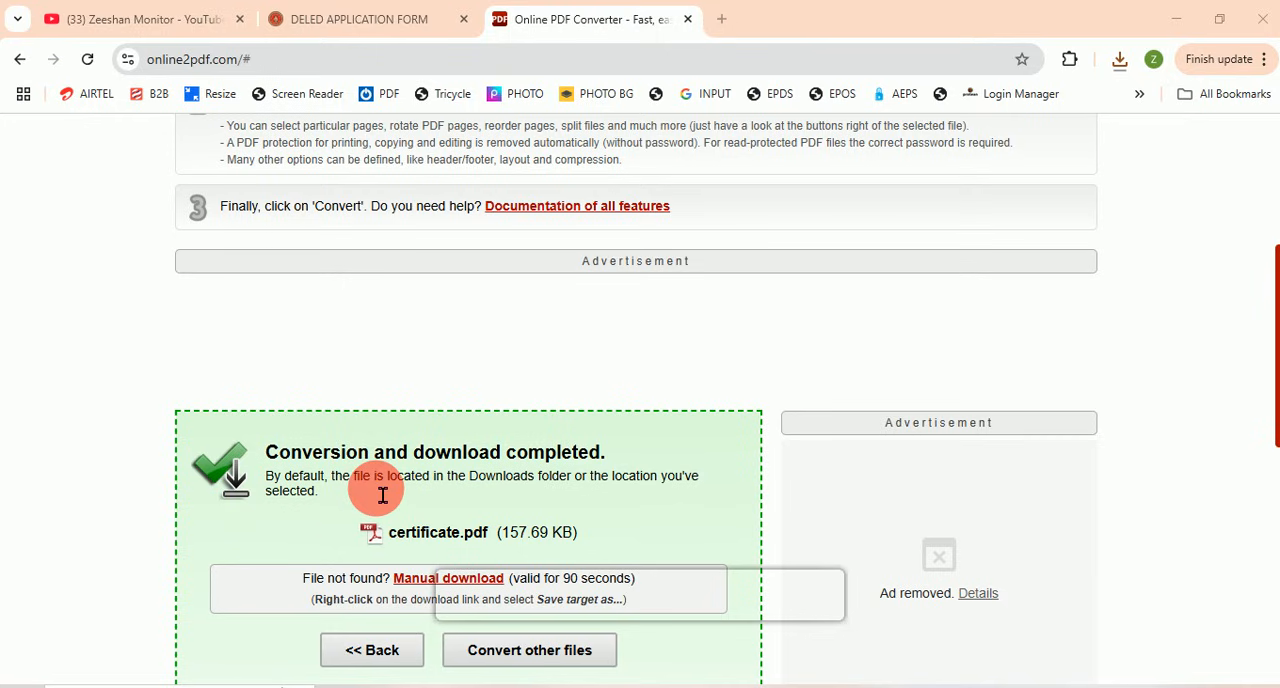
left_click_drag(497, 538, 570, 545)
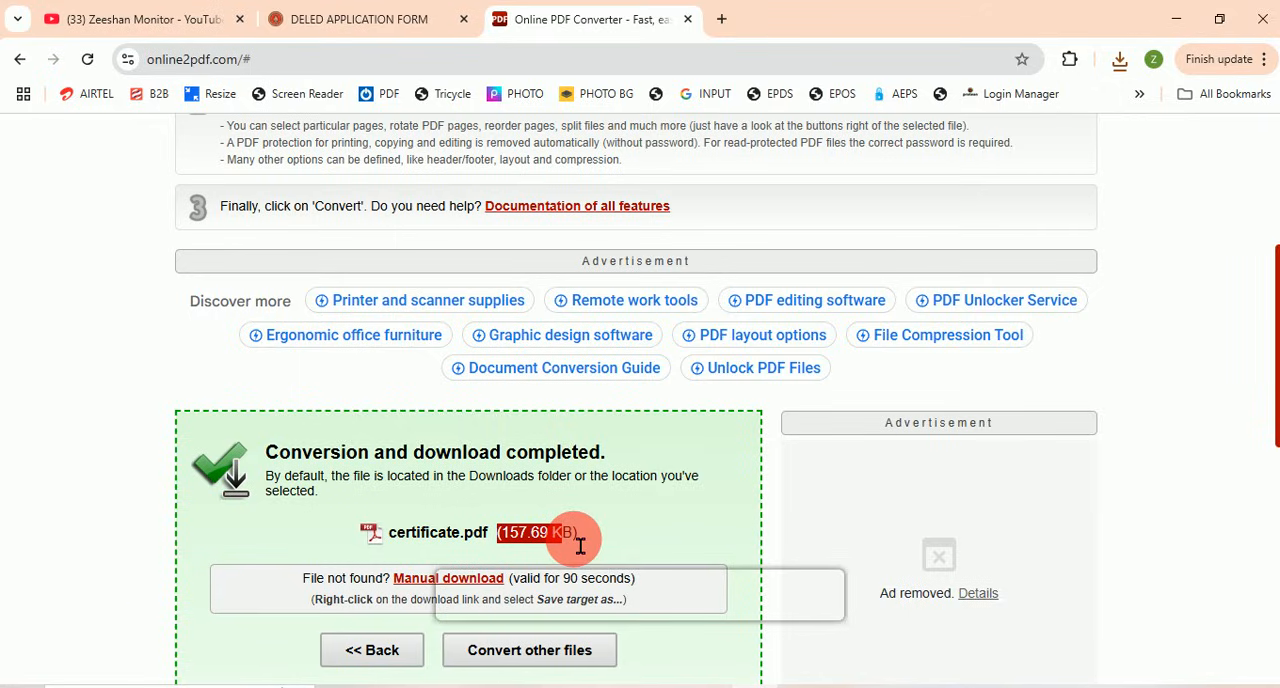
scroll(491, 380, "up", 4)
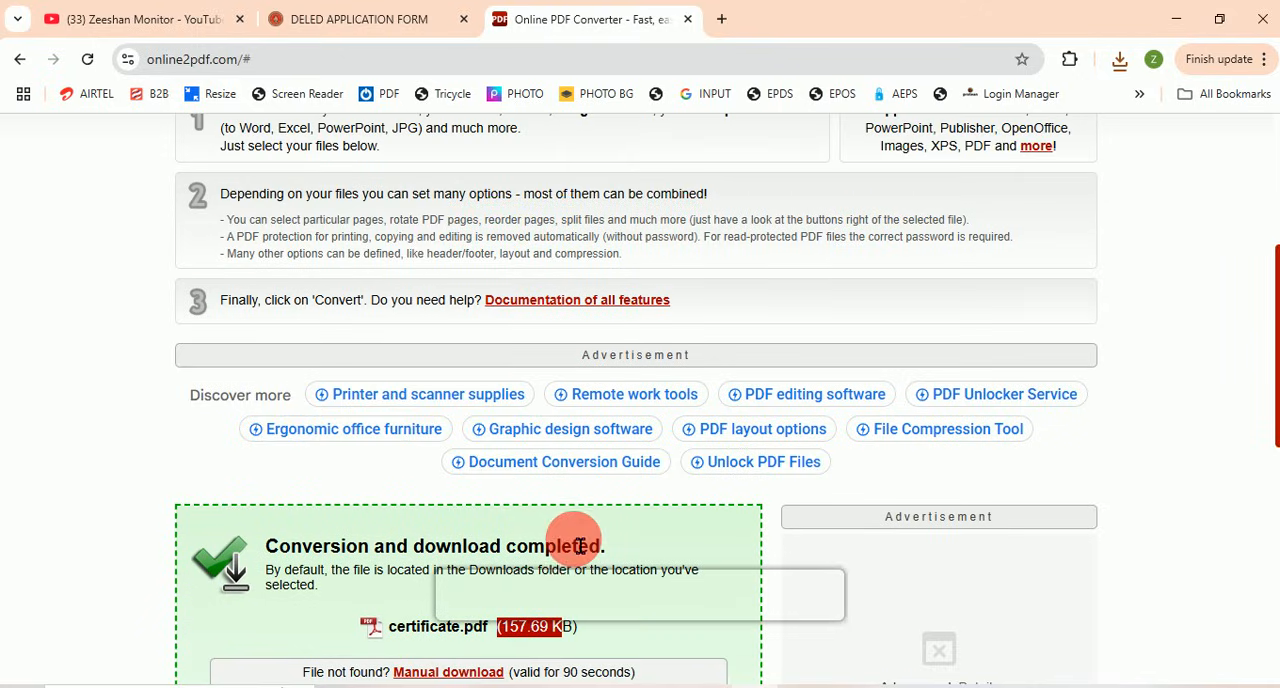
scroll(438, 347, "down", 2)
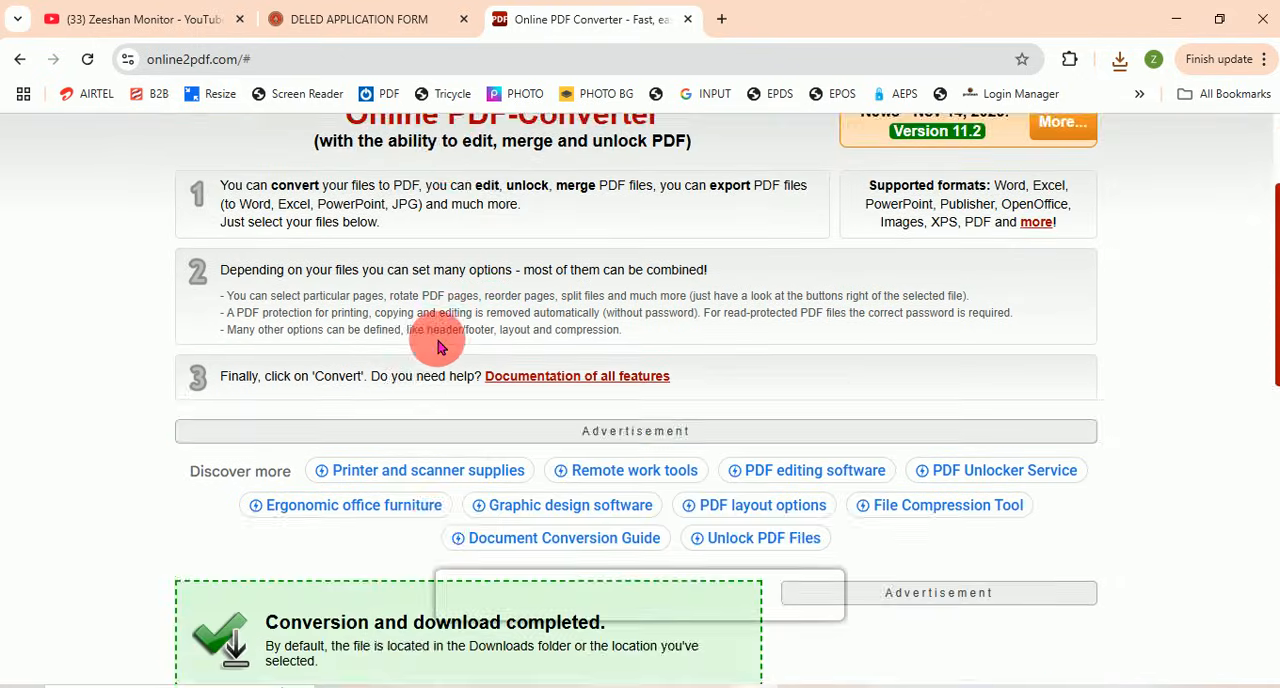
scroll(440, 350, "down", 2)
scroll(500, 430, "down", 1)
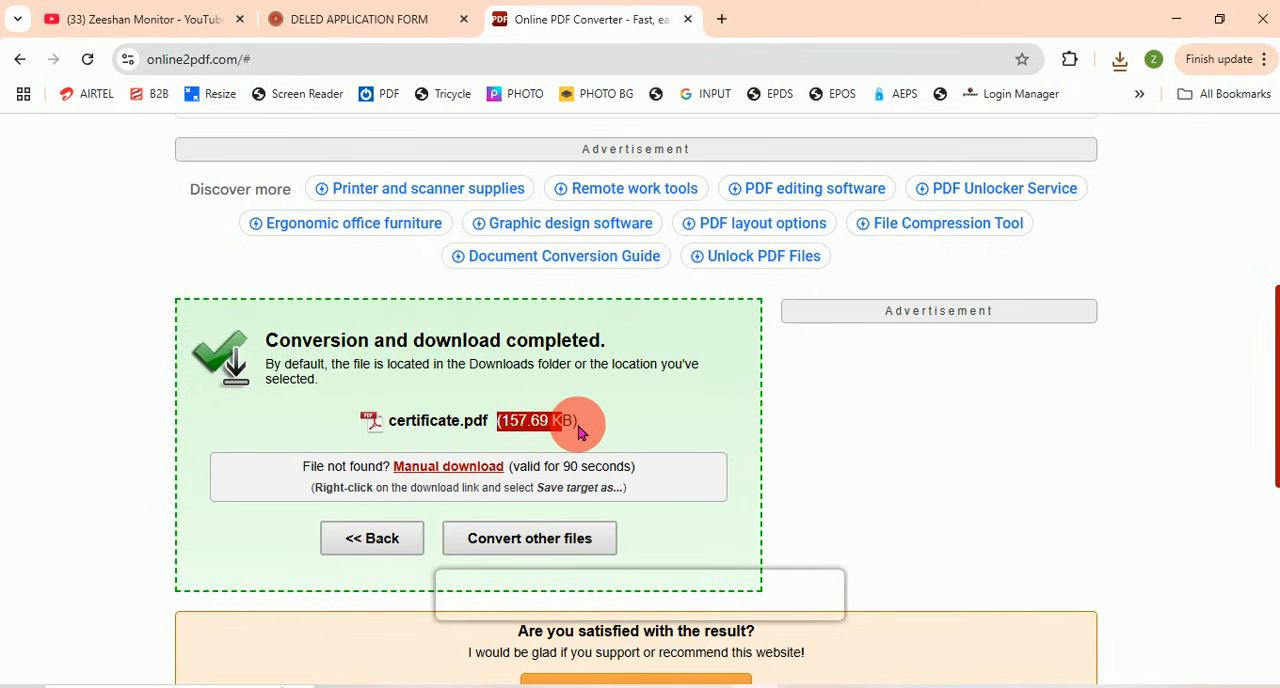
left_click(540, 424)
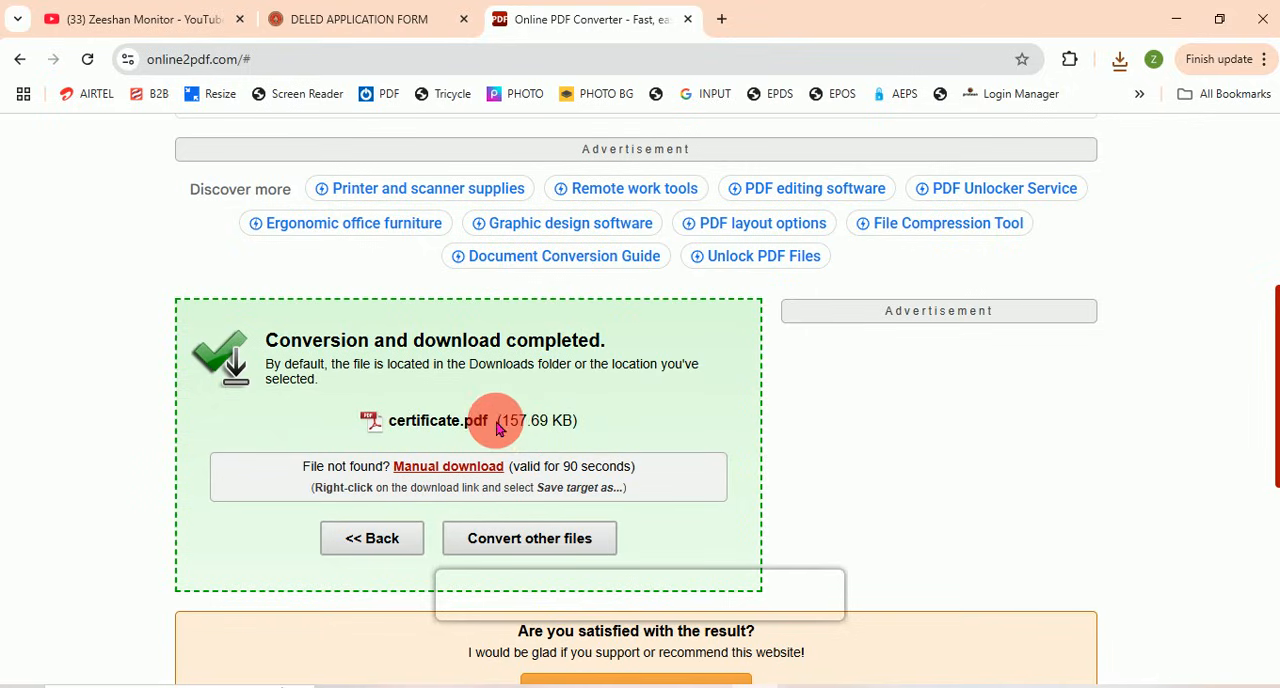
left_click_drag(502, 430, 582, 437)
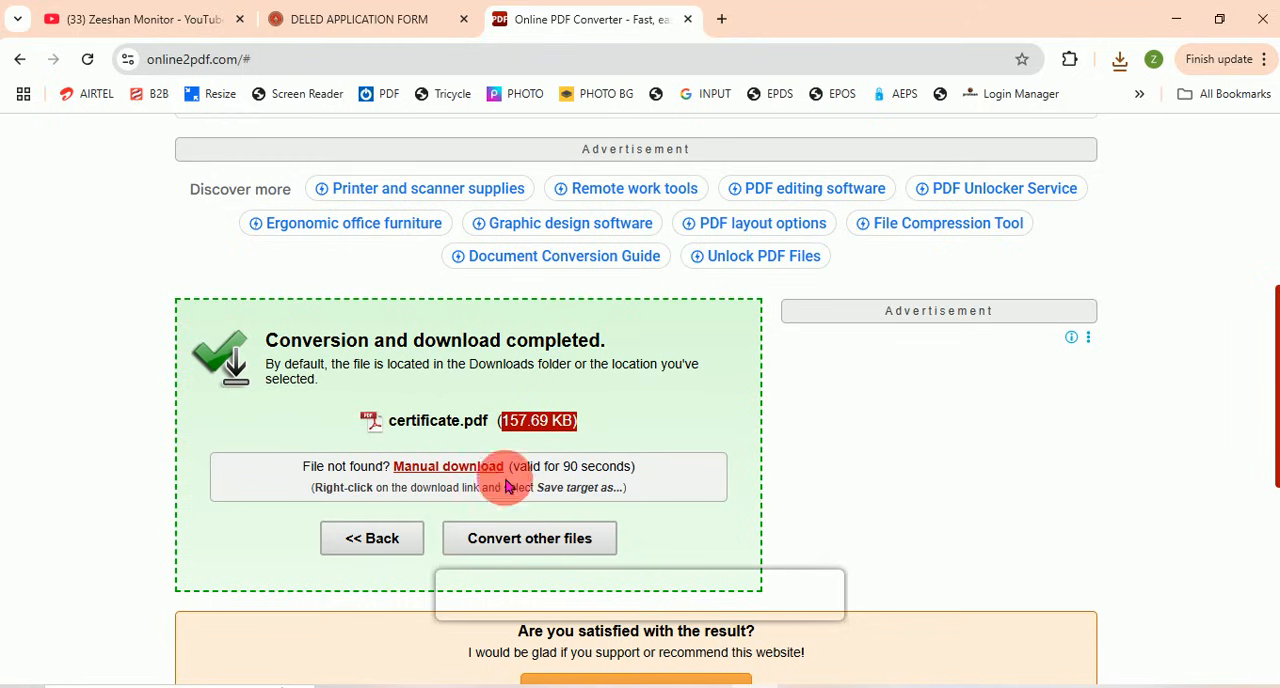
Step: Return from the conversion result to the certificate.jpg settings and set the quality of images to 7
left_click(380, 541)
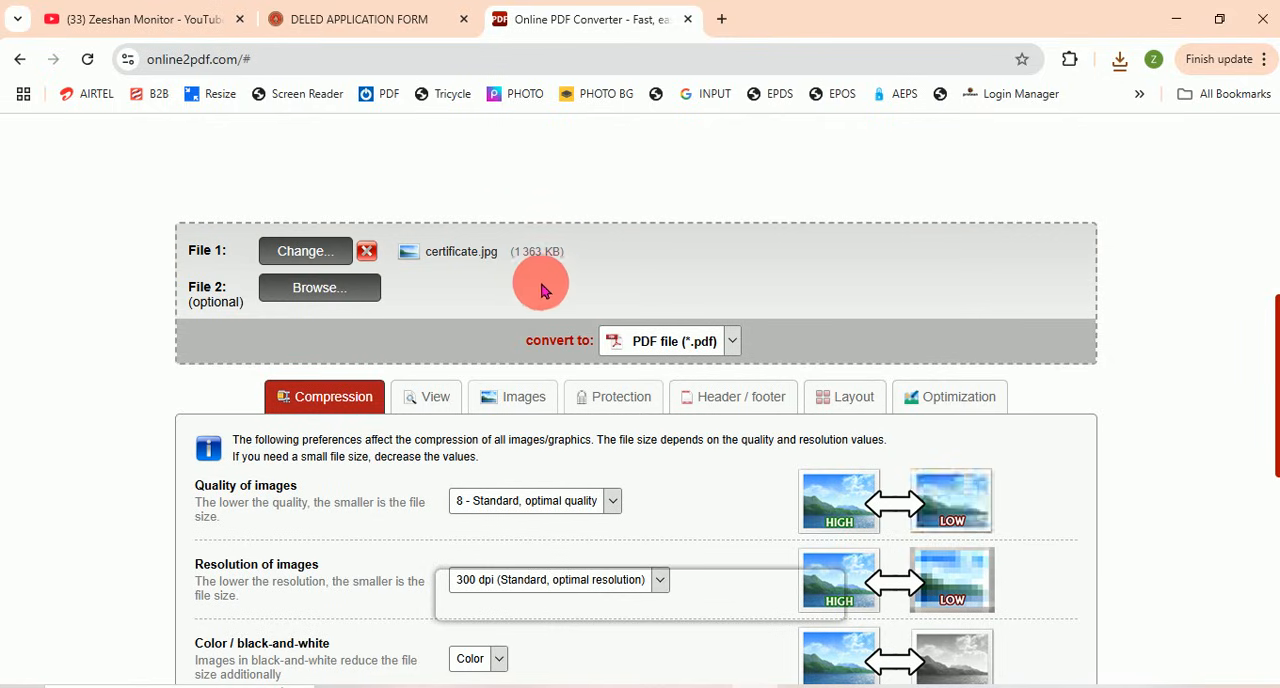
scroll(529, 335, "down", 1)
scroll(529, 347, "down", 1)
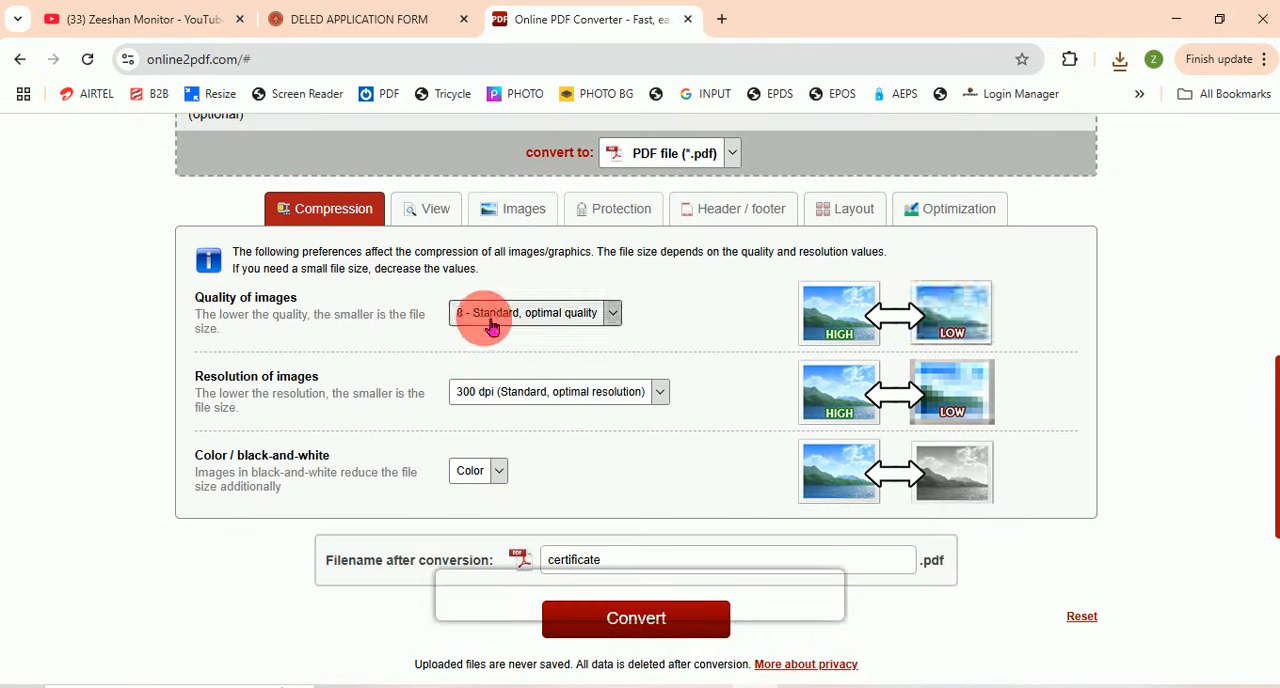
left_click_drag(223, 302, 330, 305)
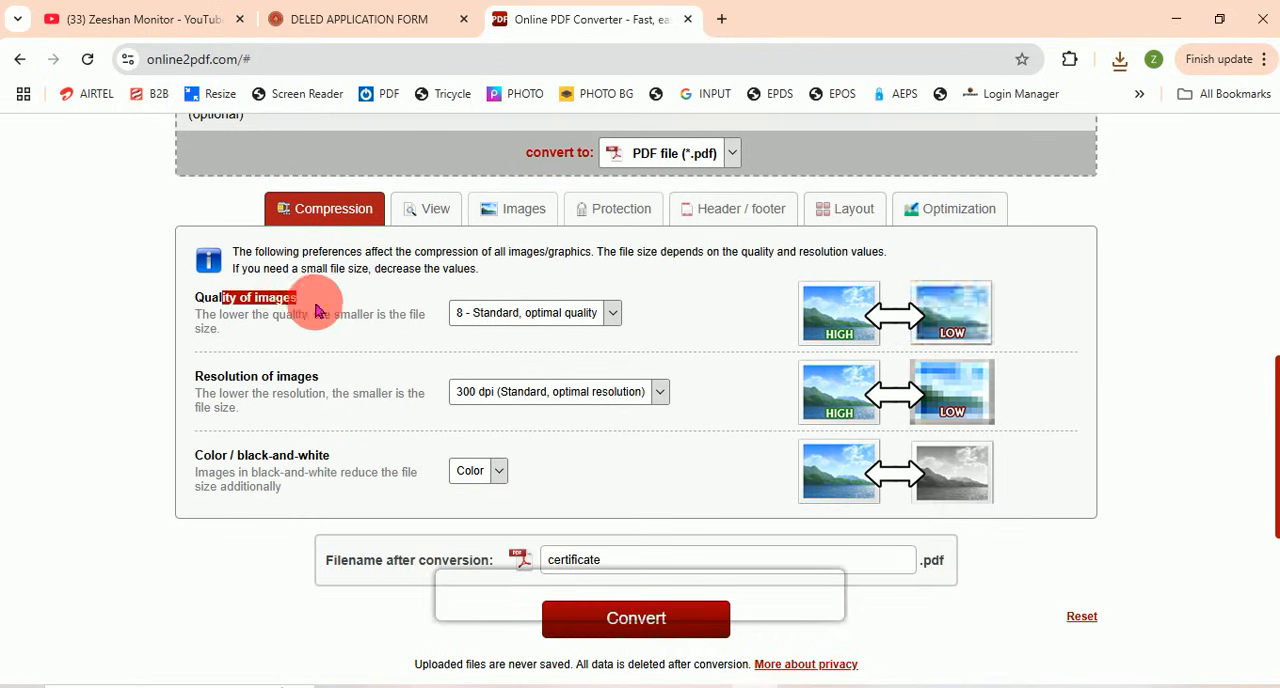
left_click(529, 314)
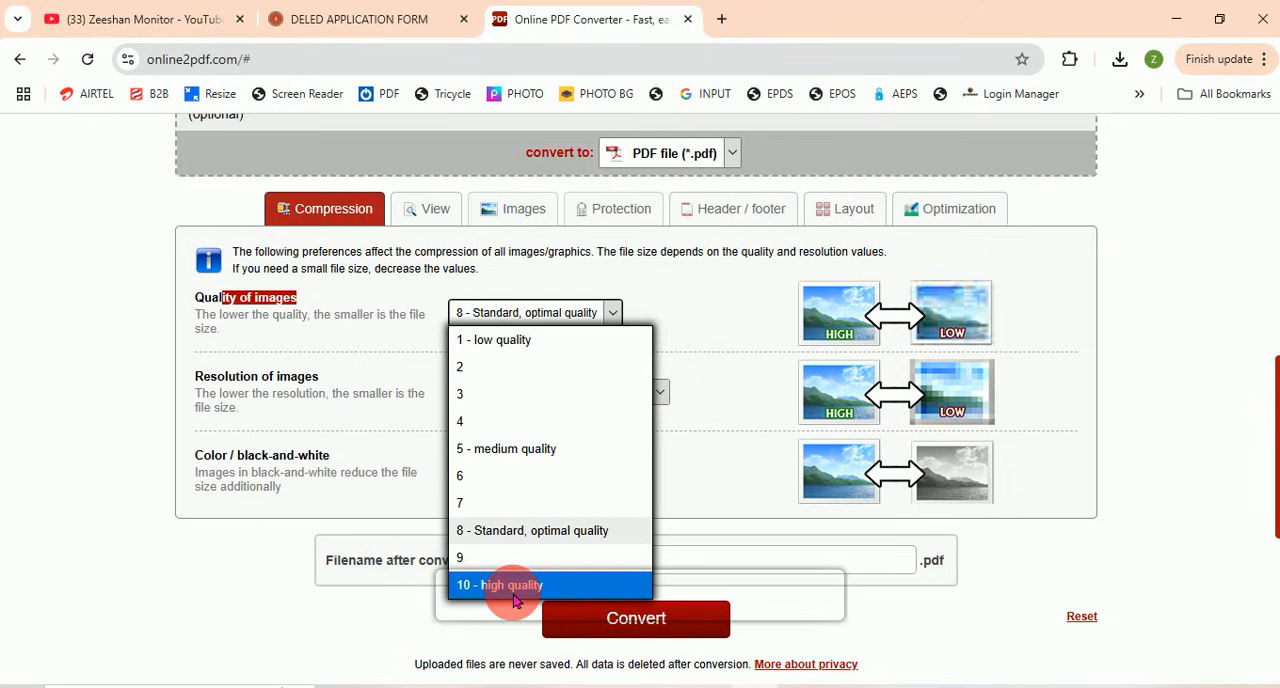
left_click(506, 503)
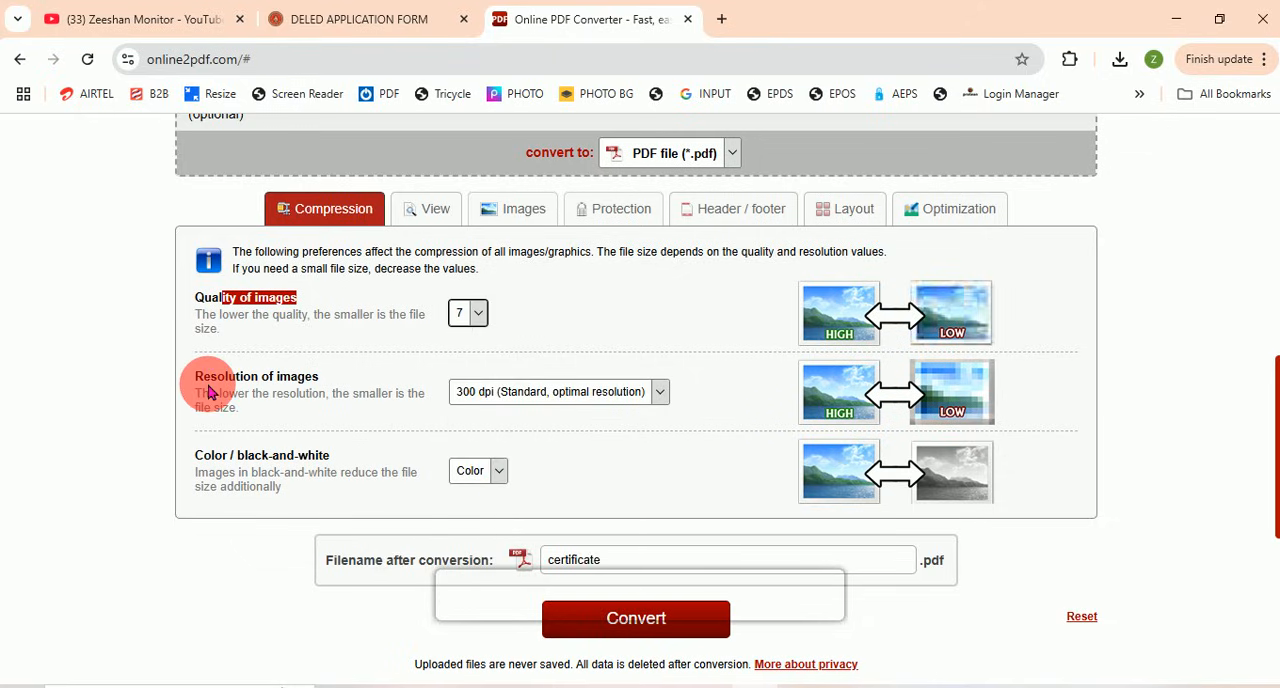
Step: Set the resolution of images to 200 dpi in the compression settings
left_click(533, 403)
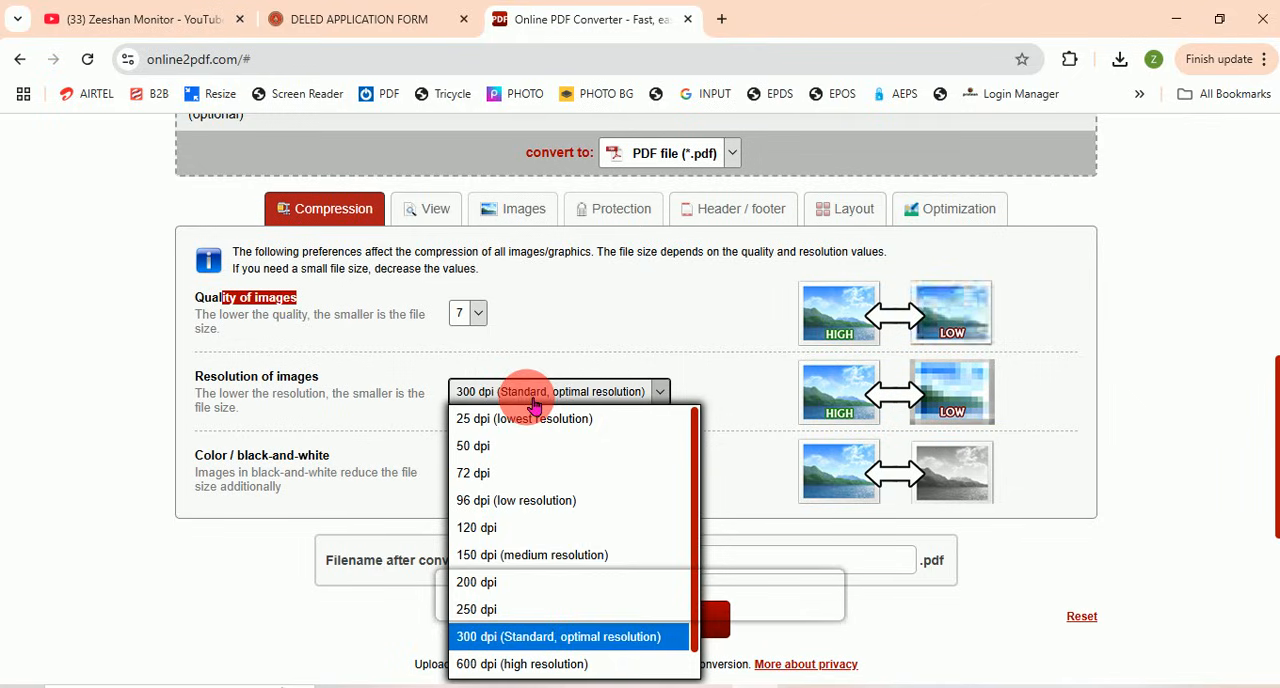
left_click(505, 590)
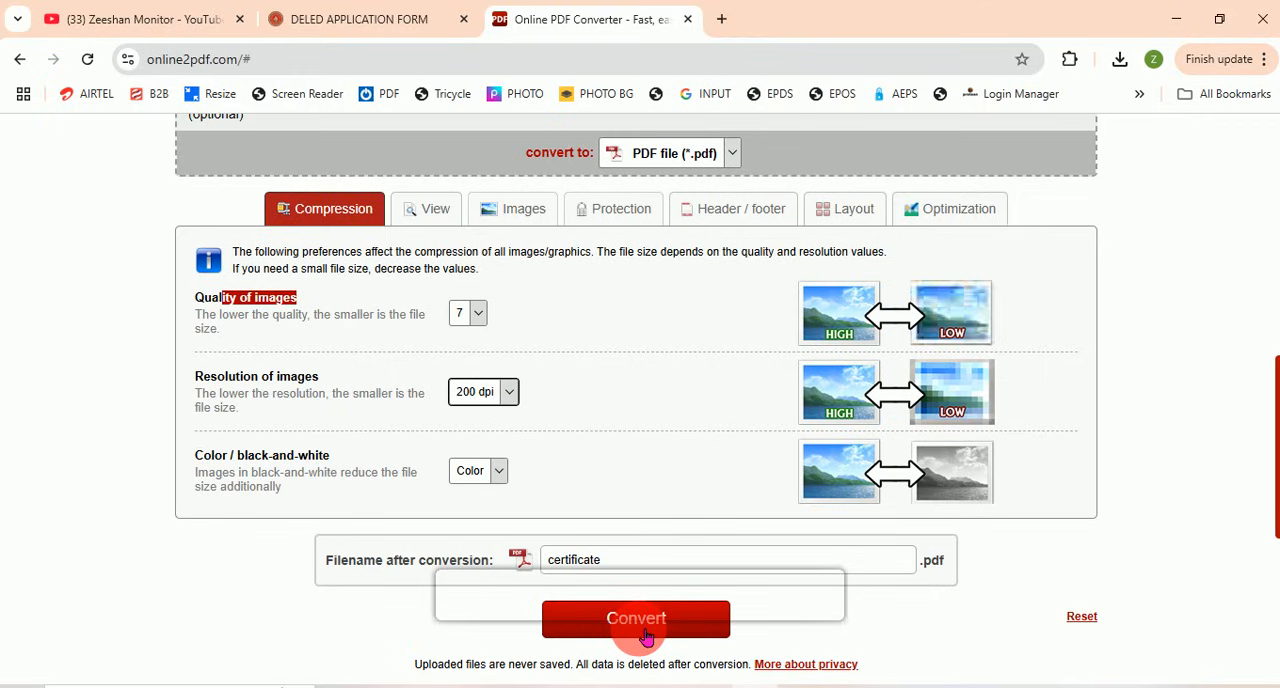
left_click(516, 395)
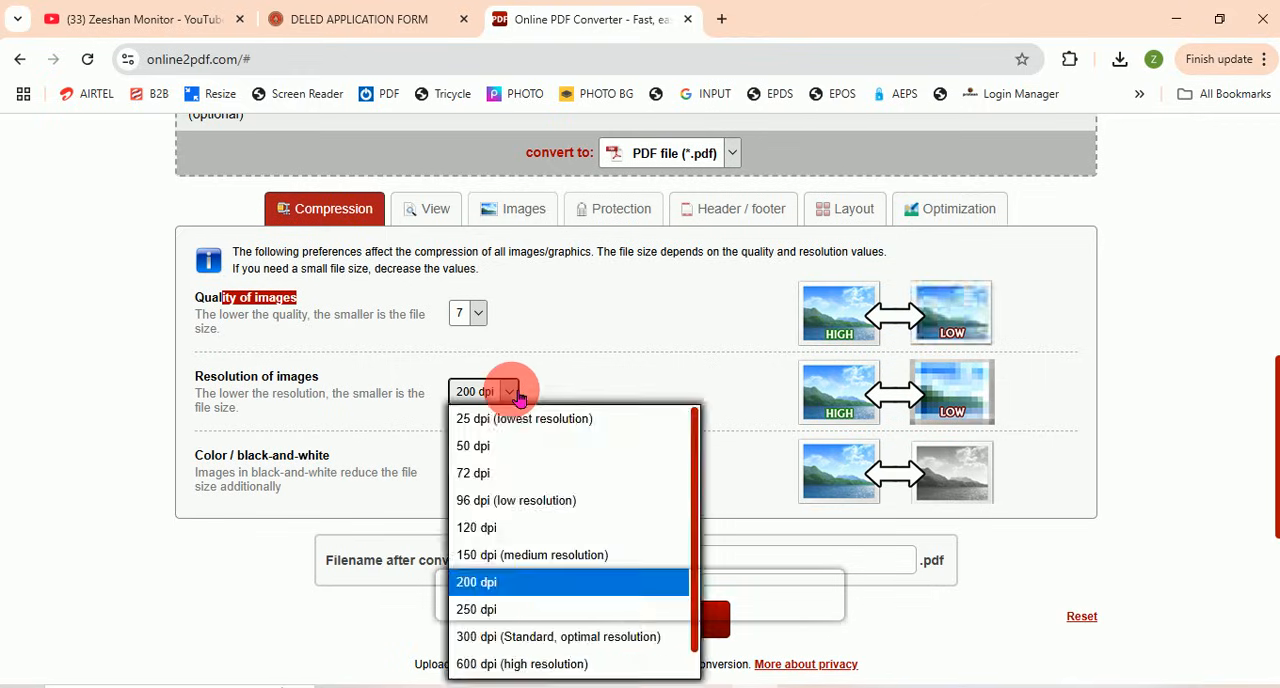
left_click(612, 371)
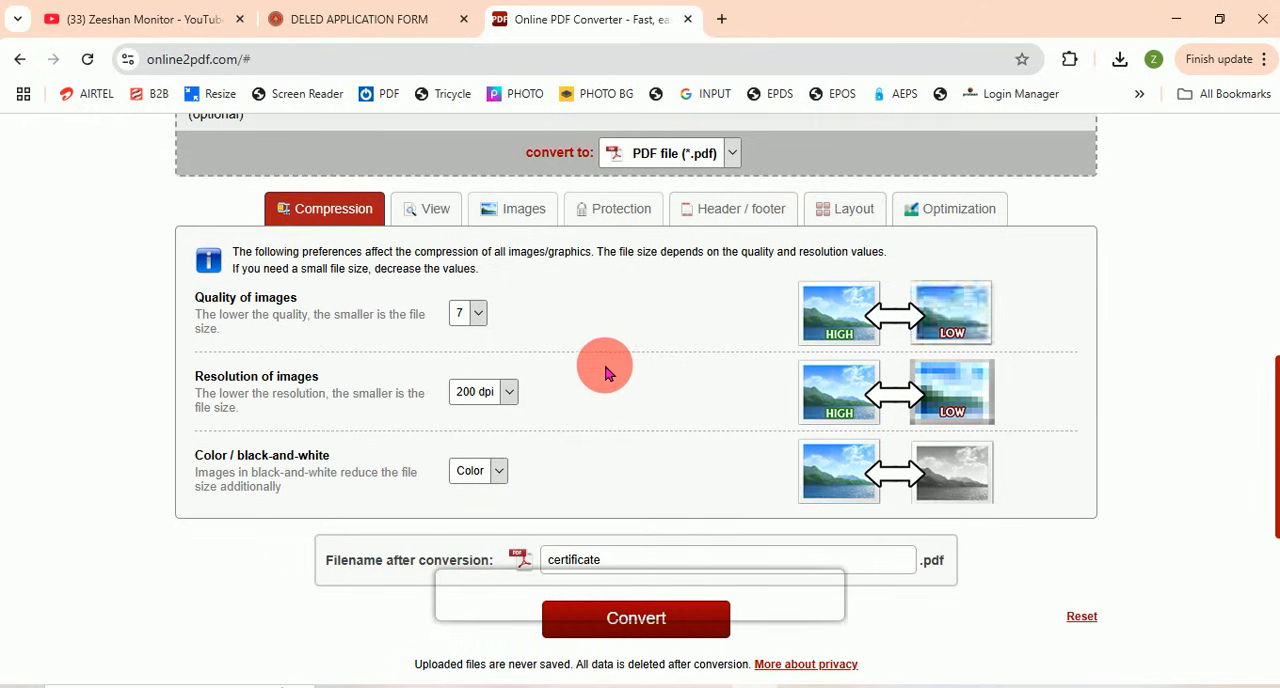
scroll(605, 372, "up", 1)
scroll(596, 420, "up", 1)
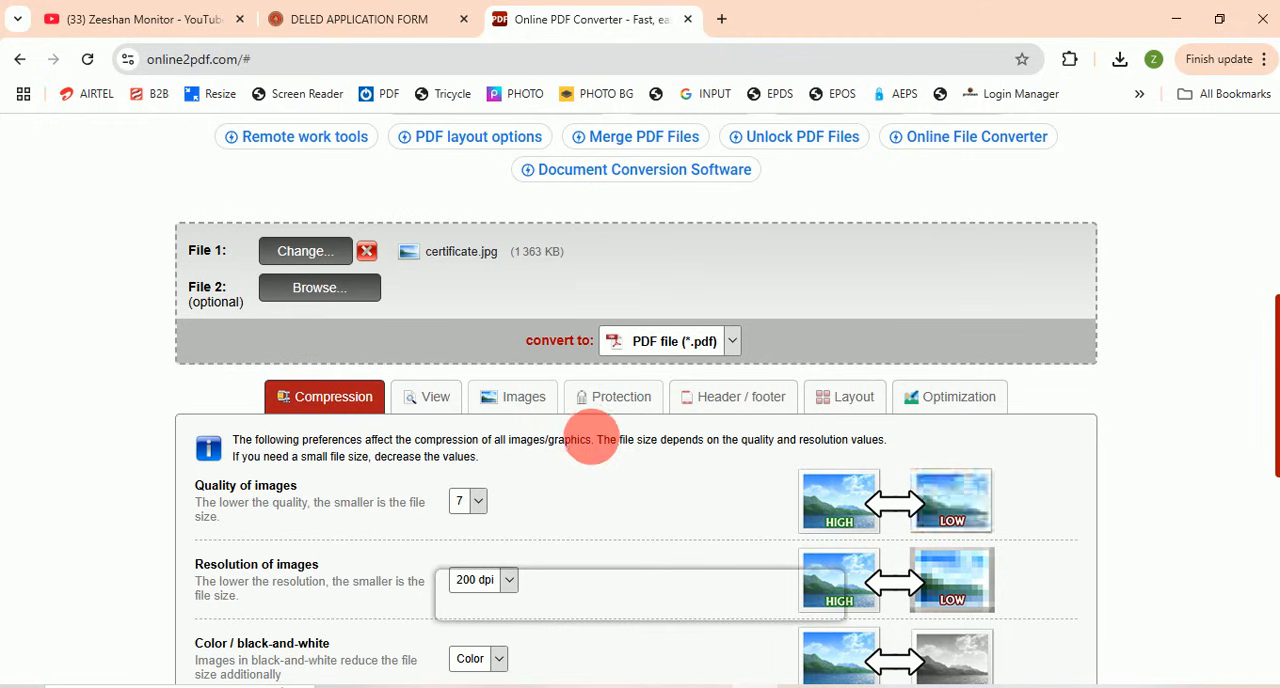
scroll(588, 484, "up", 1)
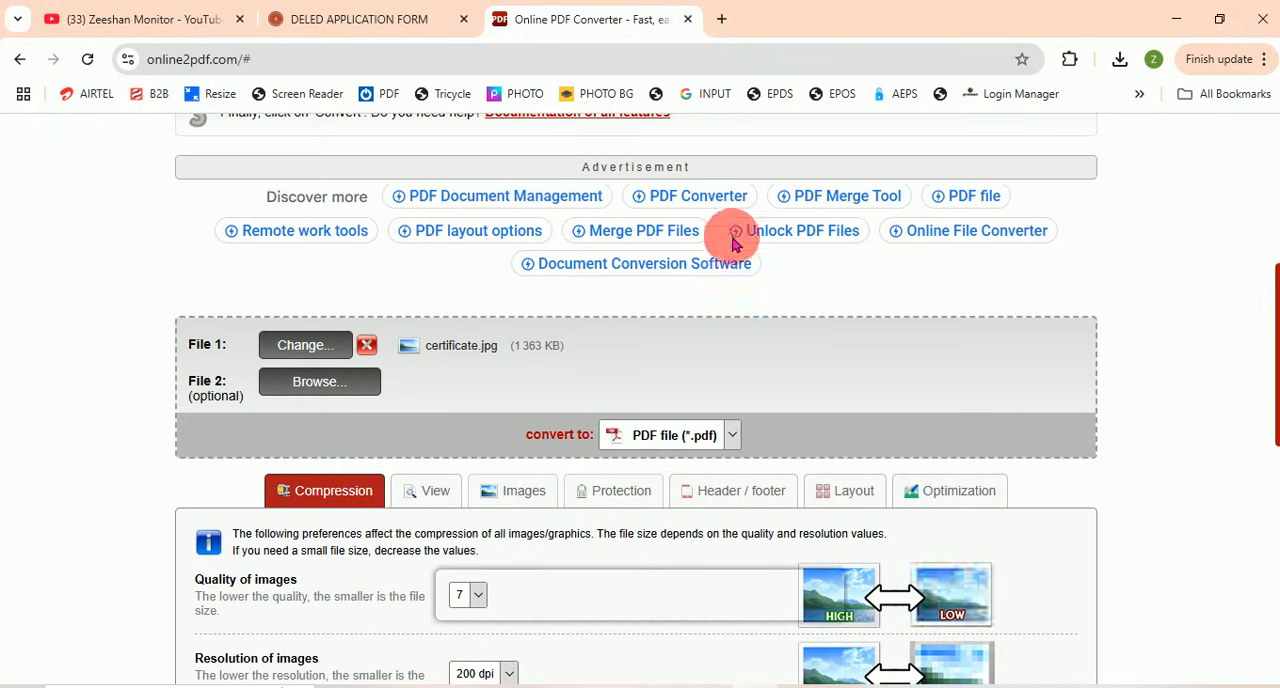
Step: Switch to the D.El.Ed application form and upload the certificate PDF from Downloads as the domicile certificate
left_click(338, 20)
scroll(445, 270, "up", 2)
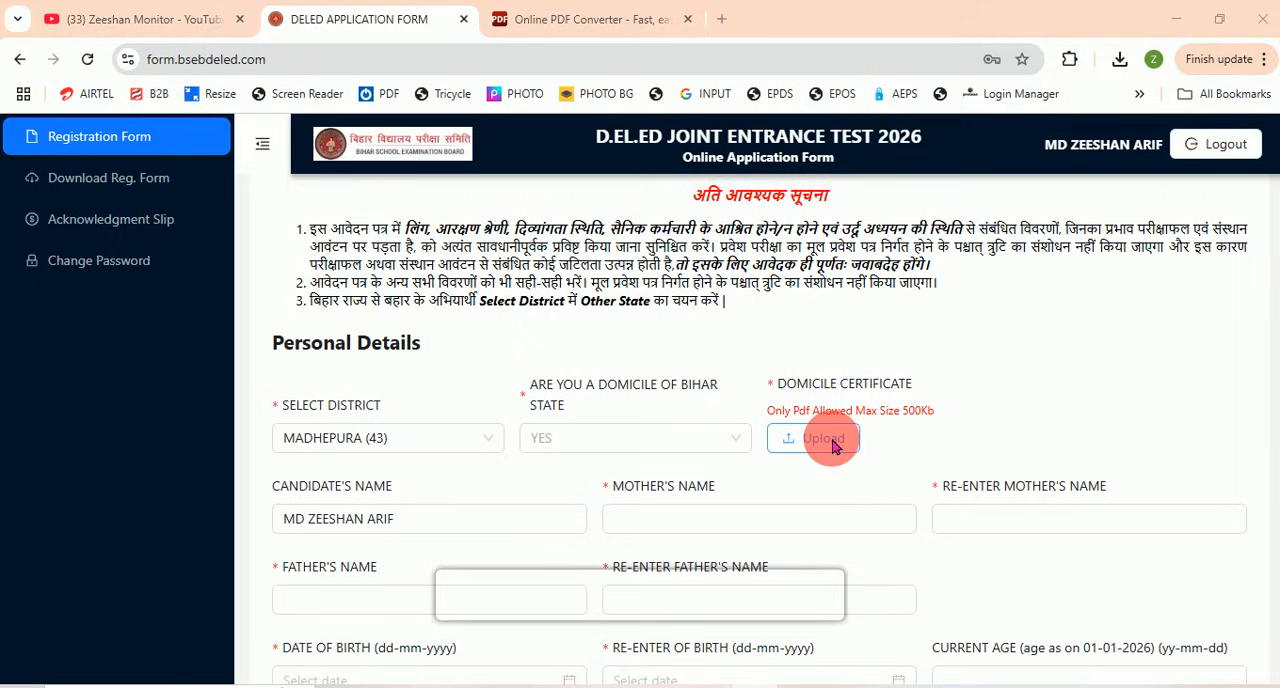
left_click(835, 445)
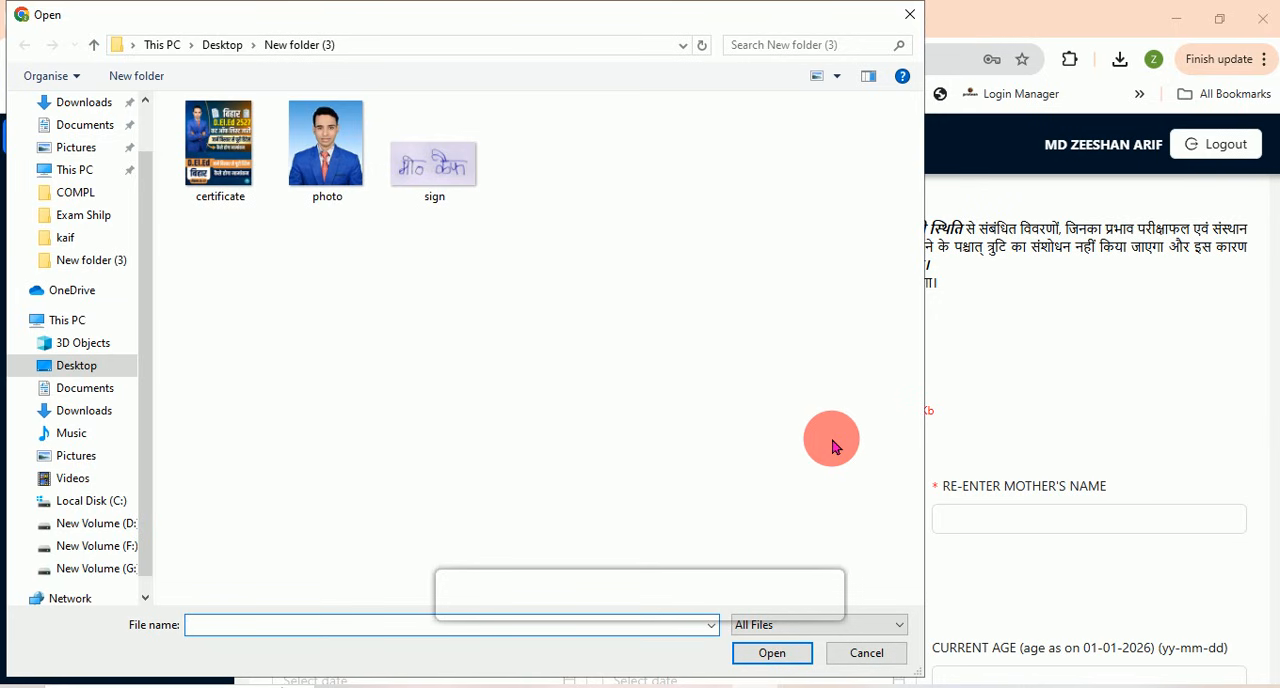
left_click(95, 414)
left_click(219, 180)
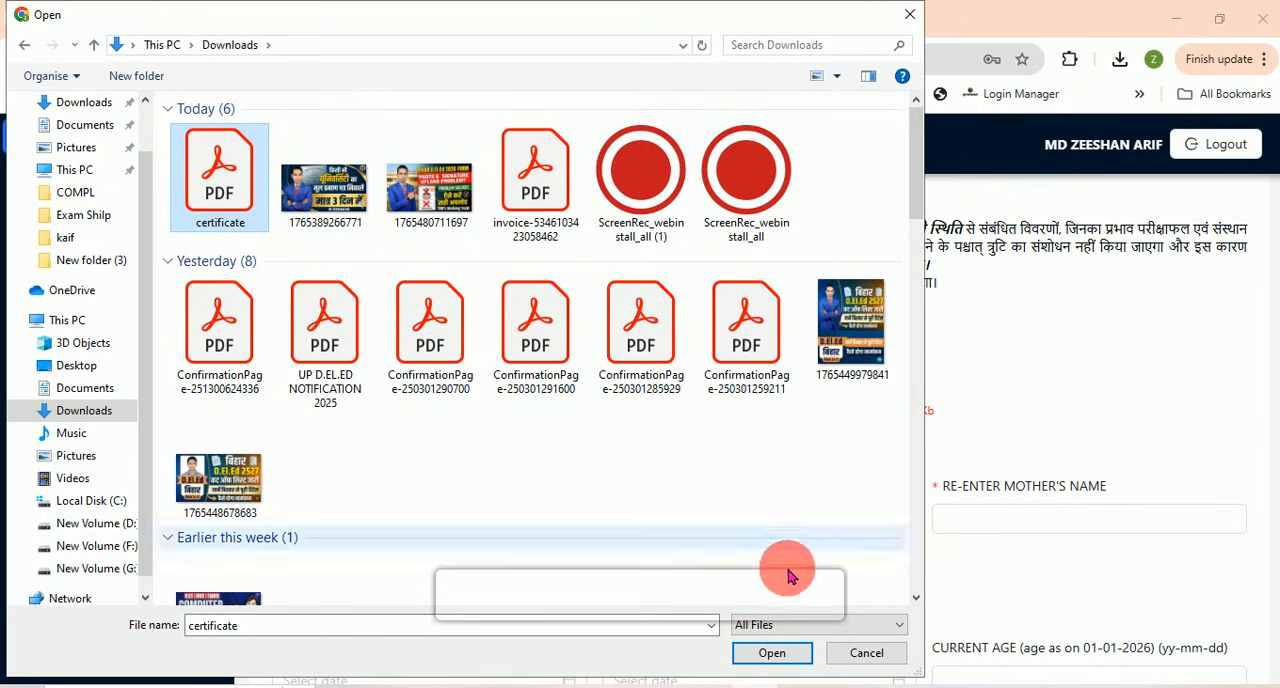
left_click(781, 654)
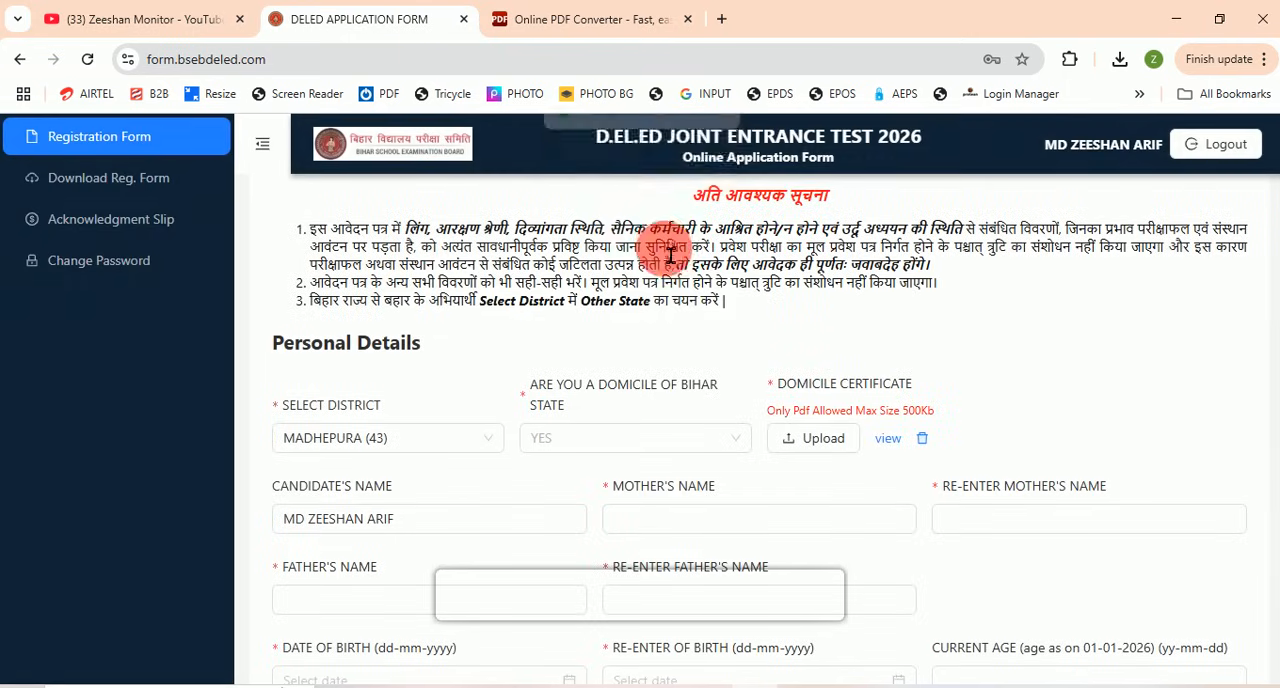
left_click_drag(582, 157, 731, 177)
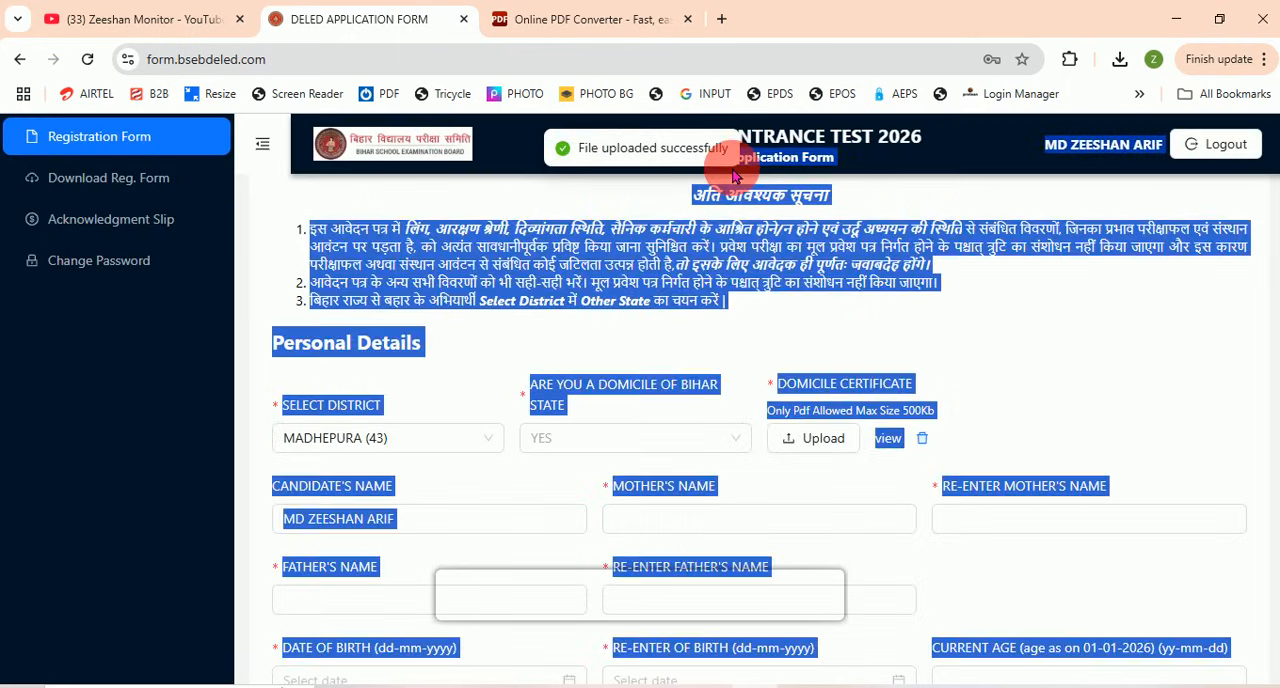
left_click(777, 310)
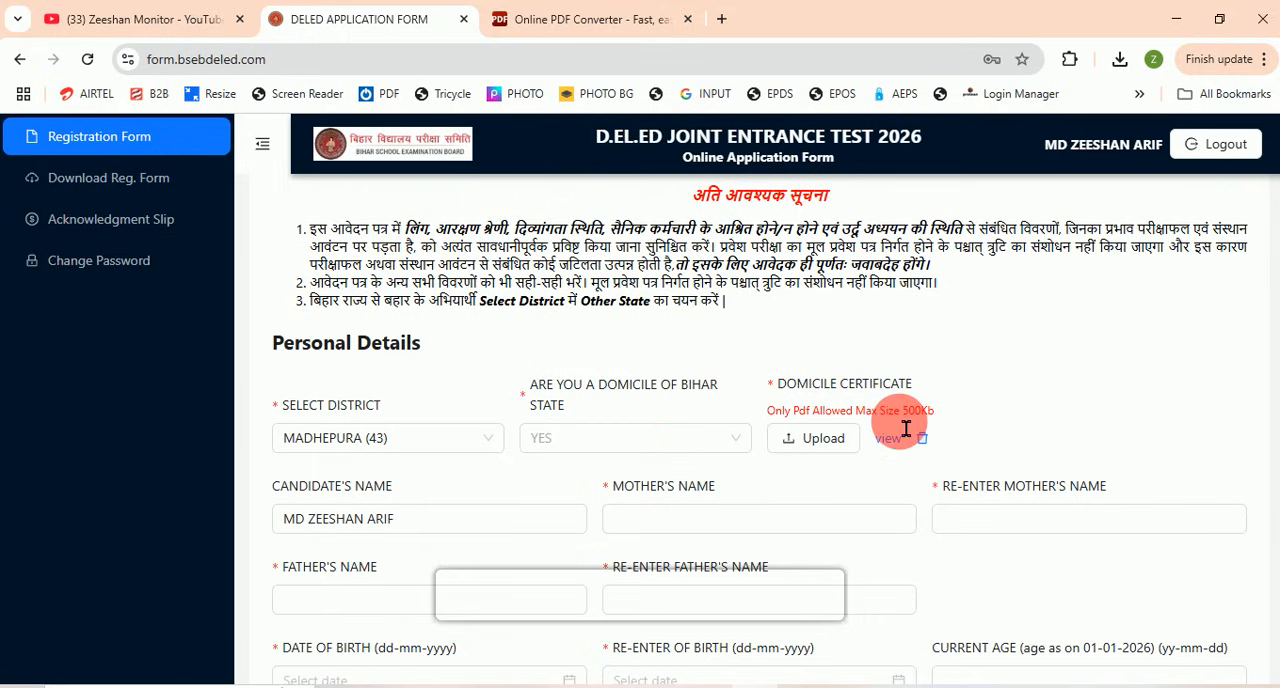
Step: Review the PDF upload limits for the domicile certificate, category certificate and educational qualification documents in the form
left_click_drag(914, 412, 880, 412)
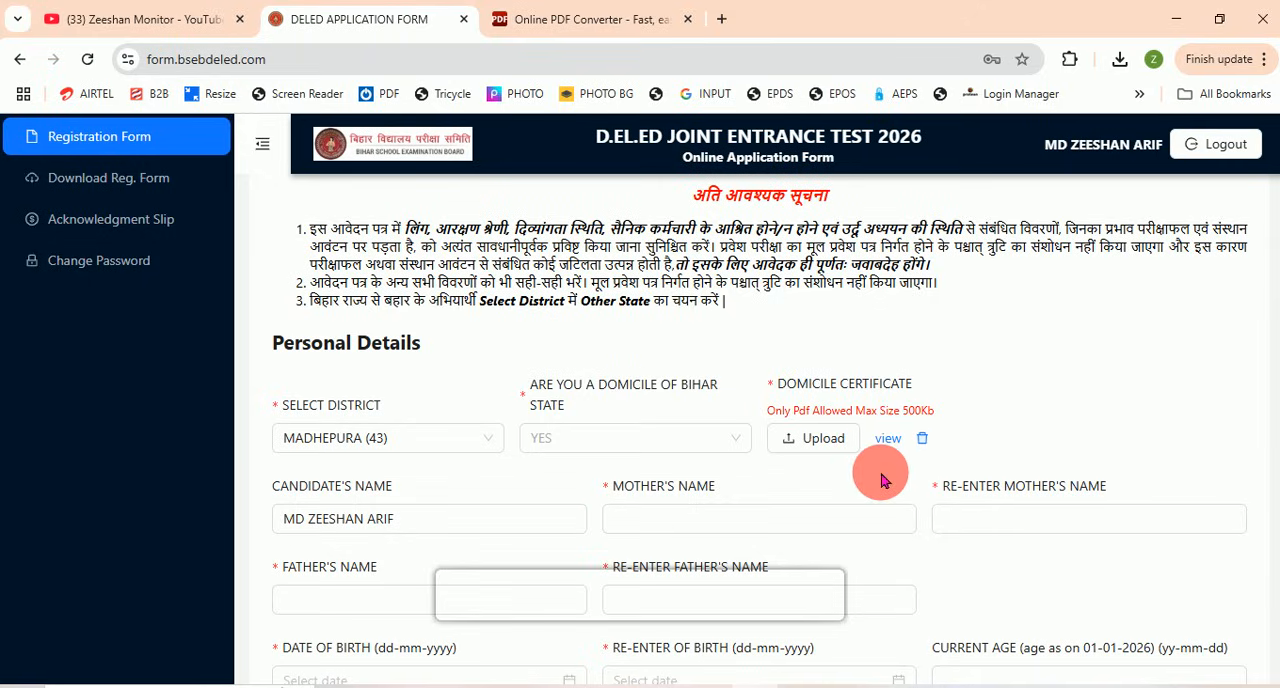
scroll(846, 423, "down", 4)
scroll(834, 363, "up", 2)
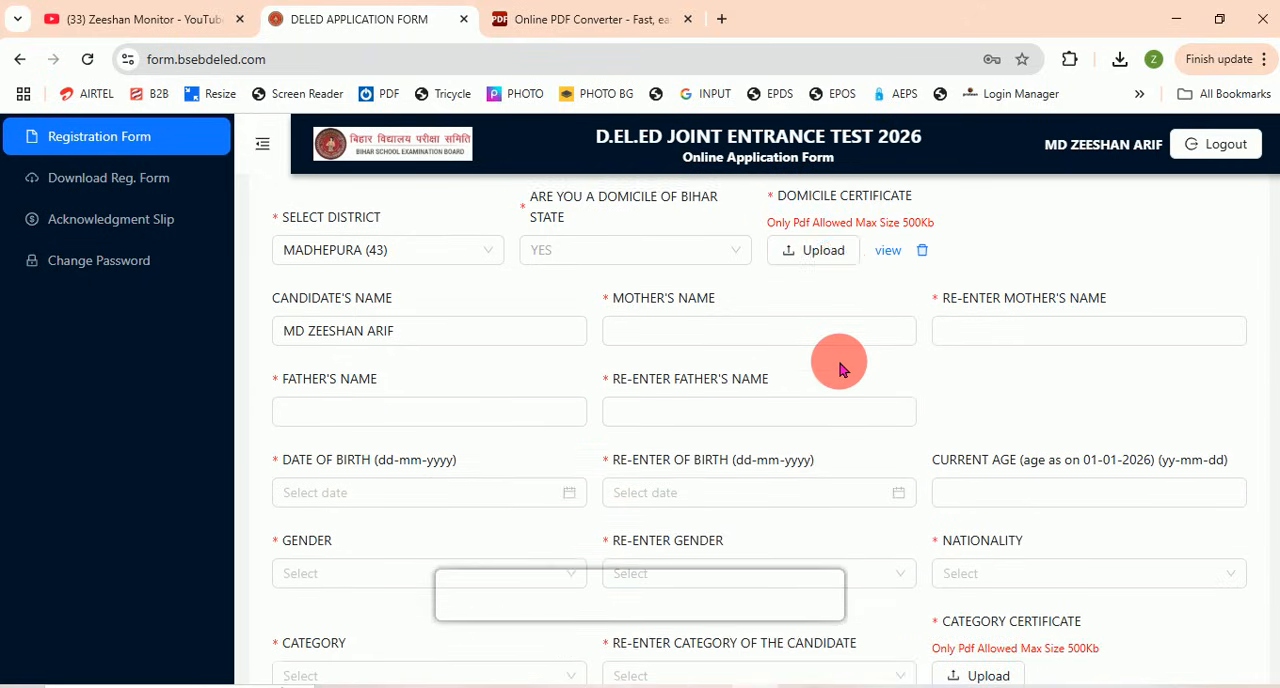
scroll(857, 378, "down", 2)
scroll(850, 370, "up", 4)
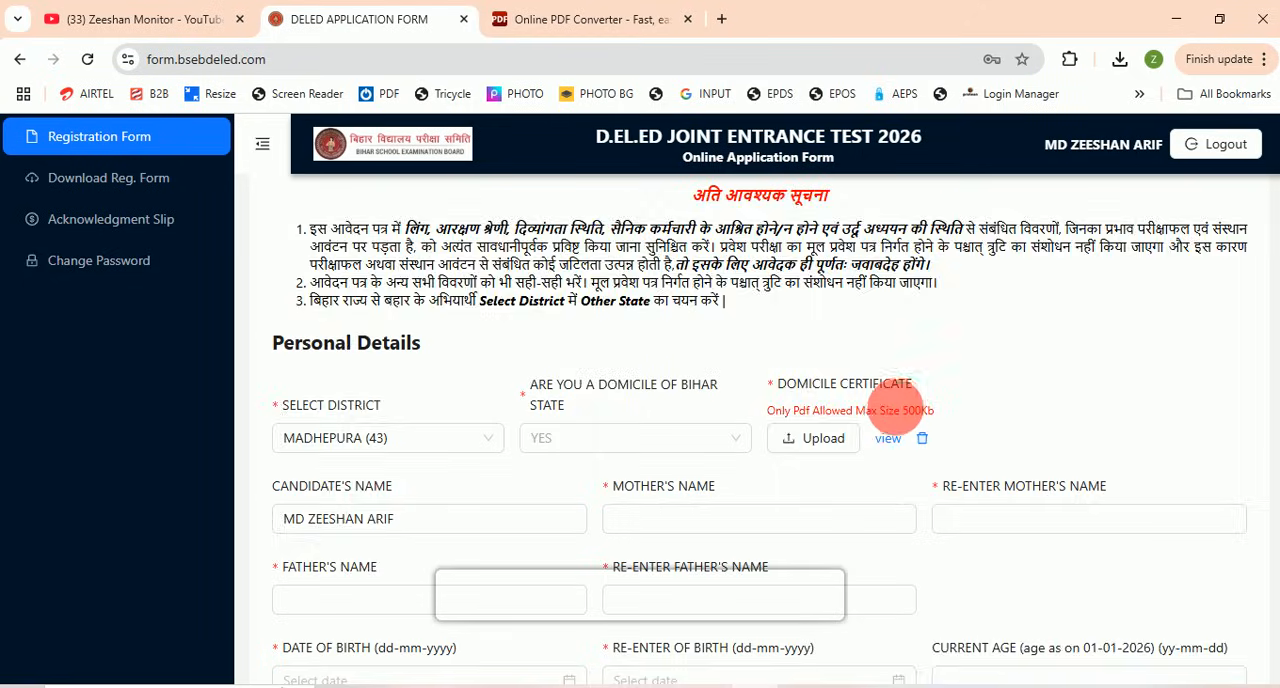
scroll(897, 412, "down", 4)
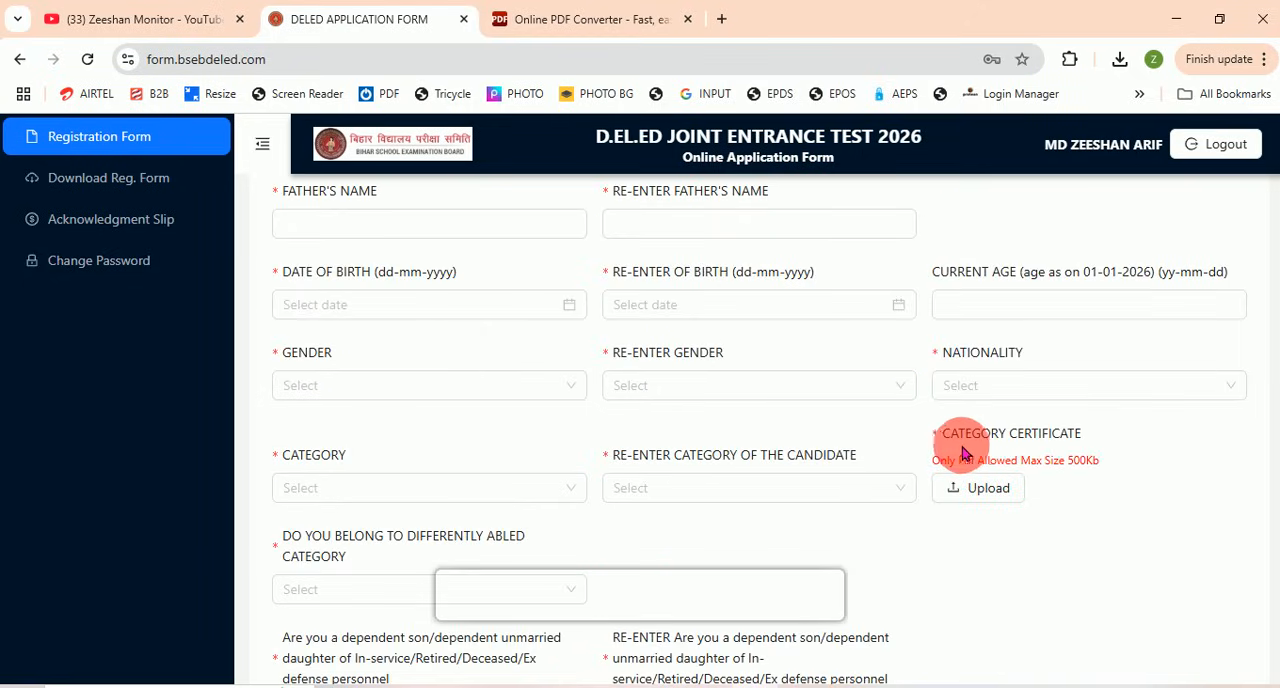
scroll(1012, 444, "down", 1)
scroll(1012, 444, "down", 1)
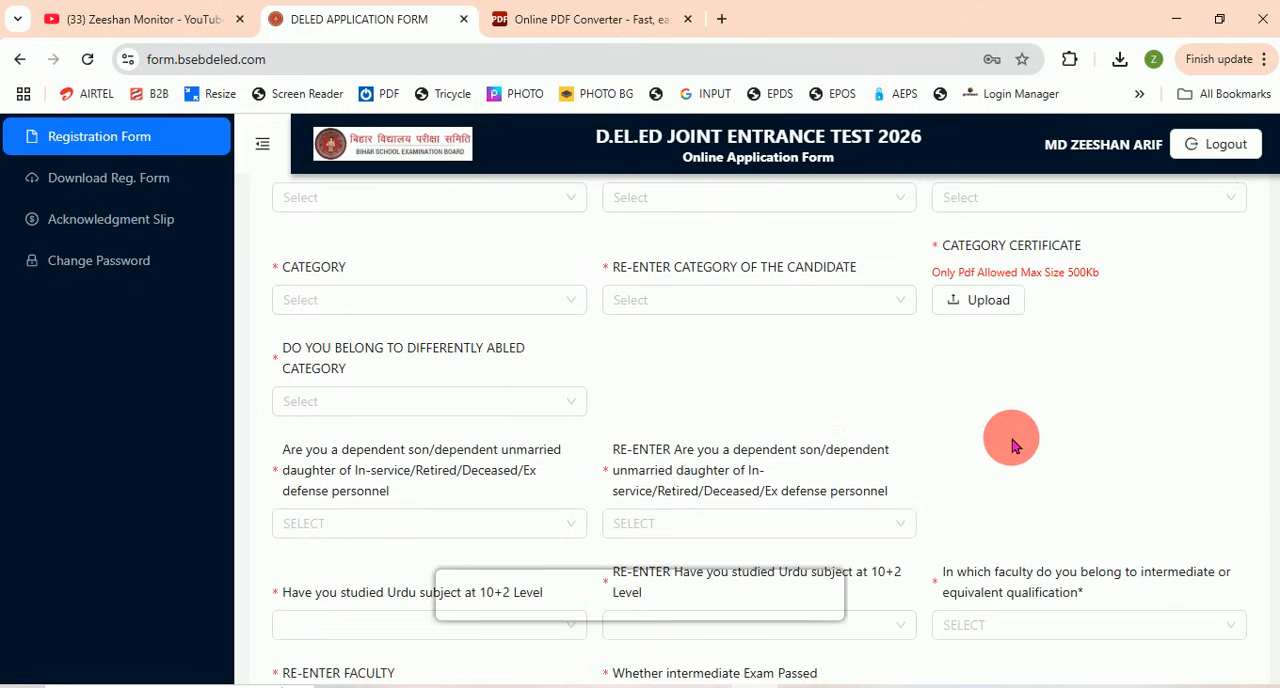
scroll(1012, 444, "down", 6)
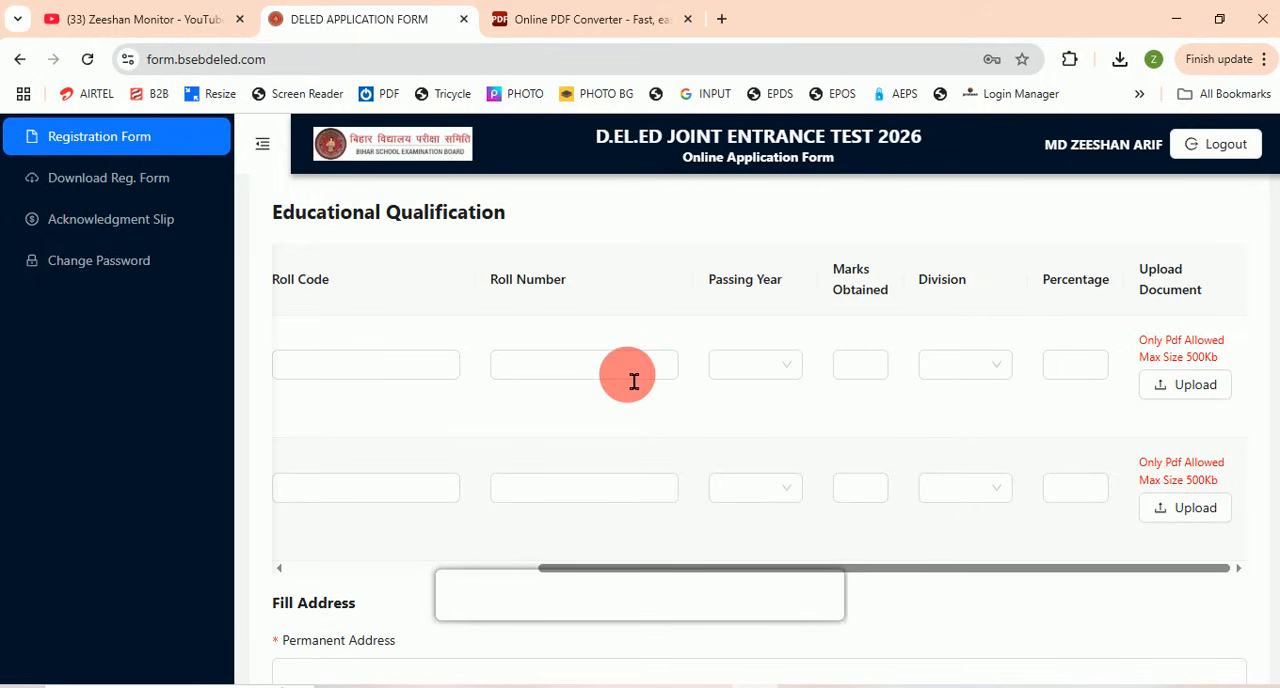
left_click_drag(656, 560, 480, 570)
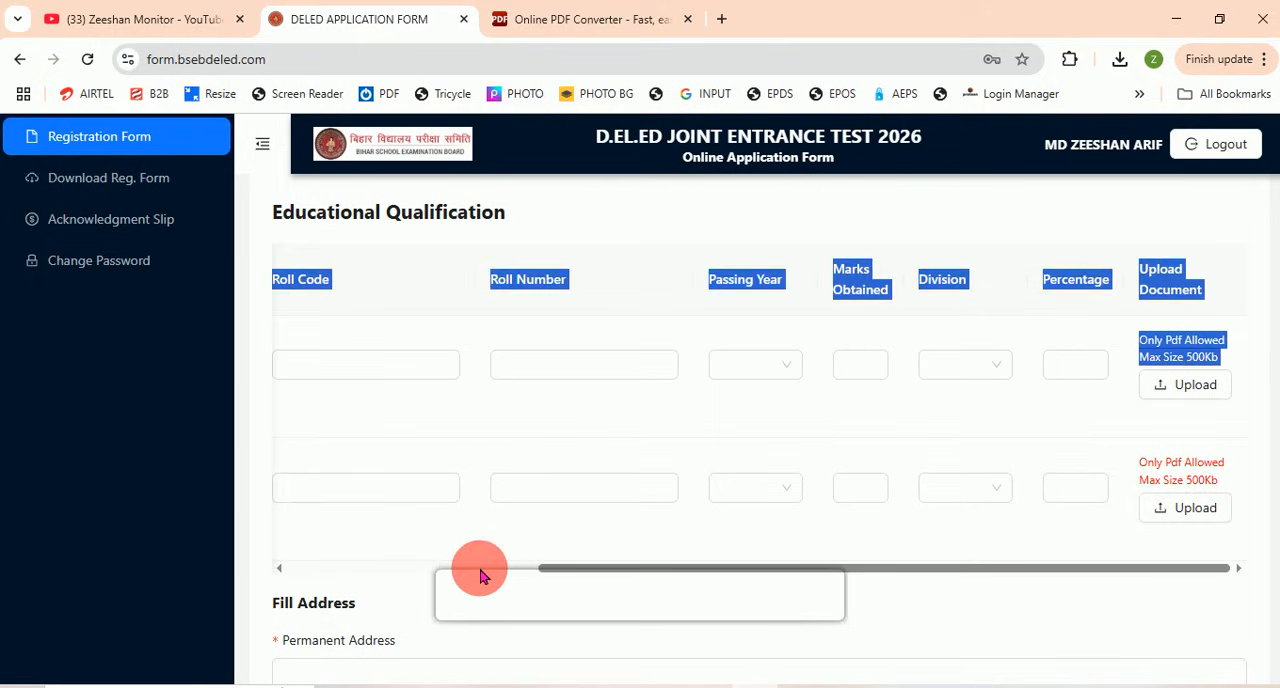
left_click(785, 530)
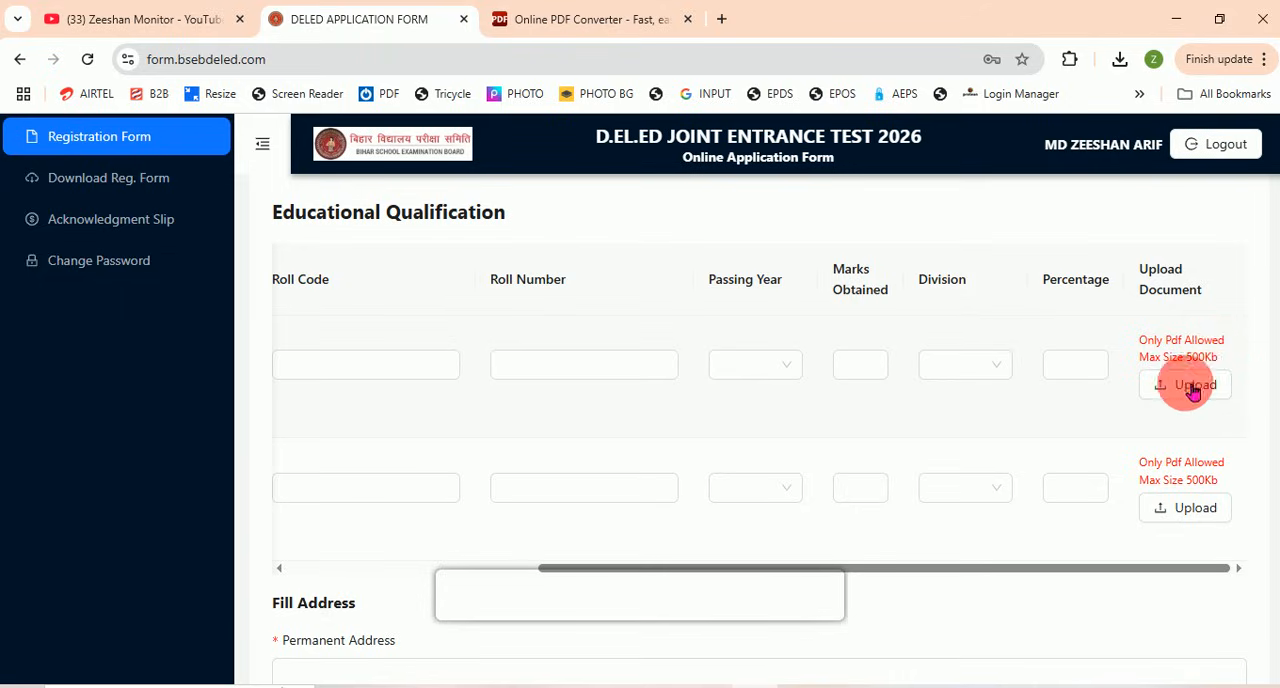
Step: Switch to the PDF converter, add 1765389266771.jpg from Downloads as the second file, and review the merge and compression settings
left_click(586, 20)
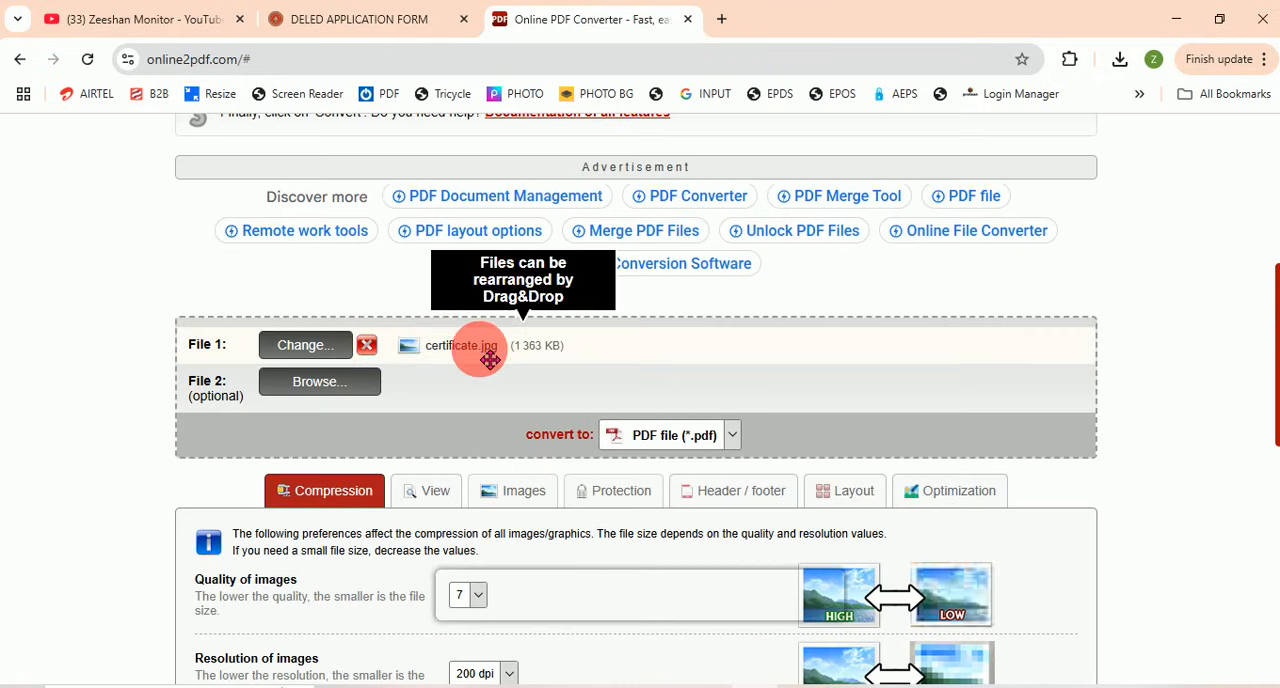
left_click(336, 387)
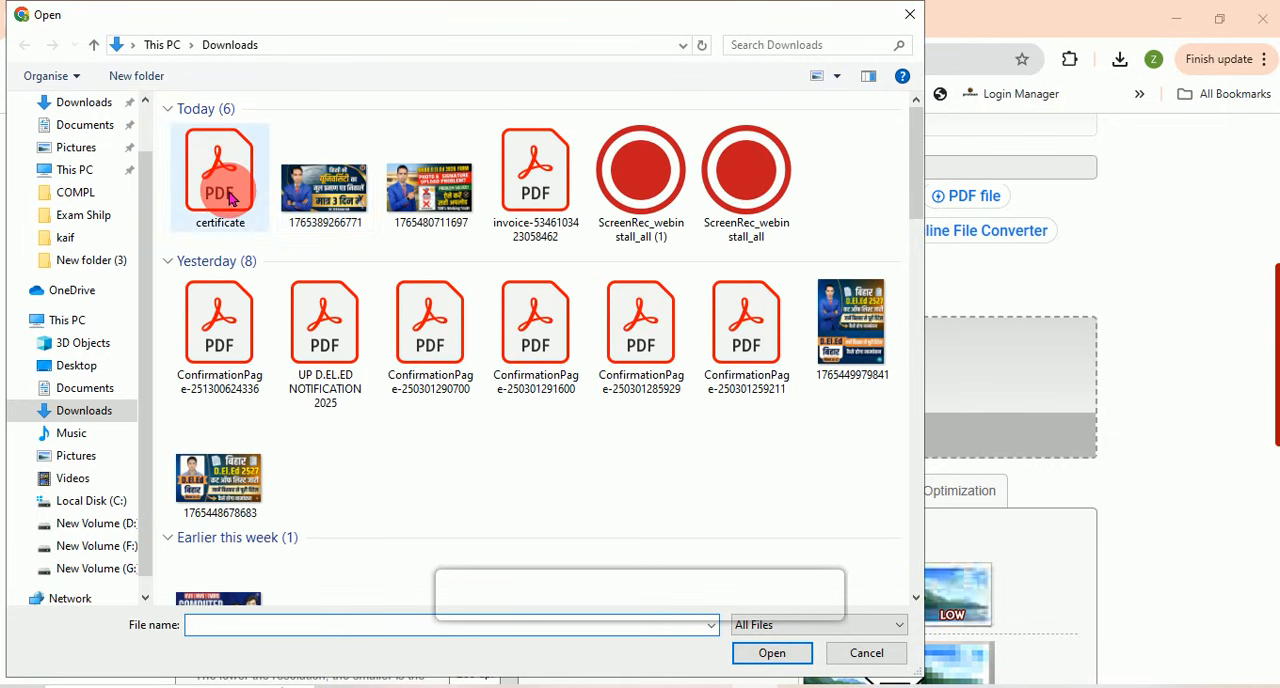
left_click(331, 206)
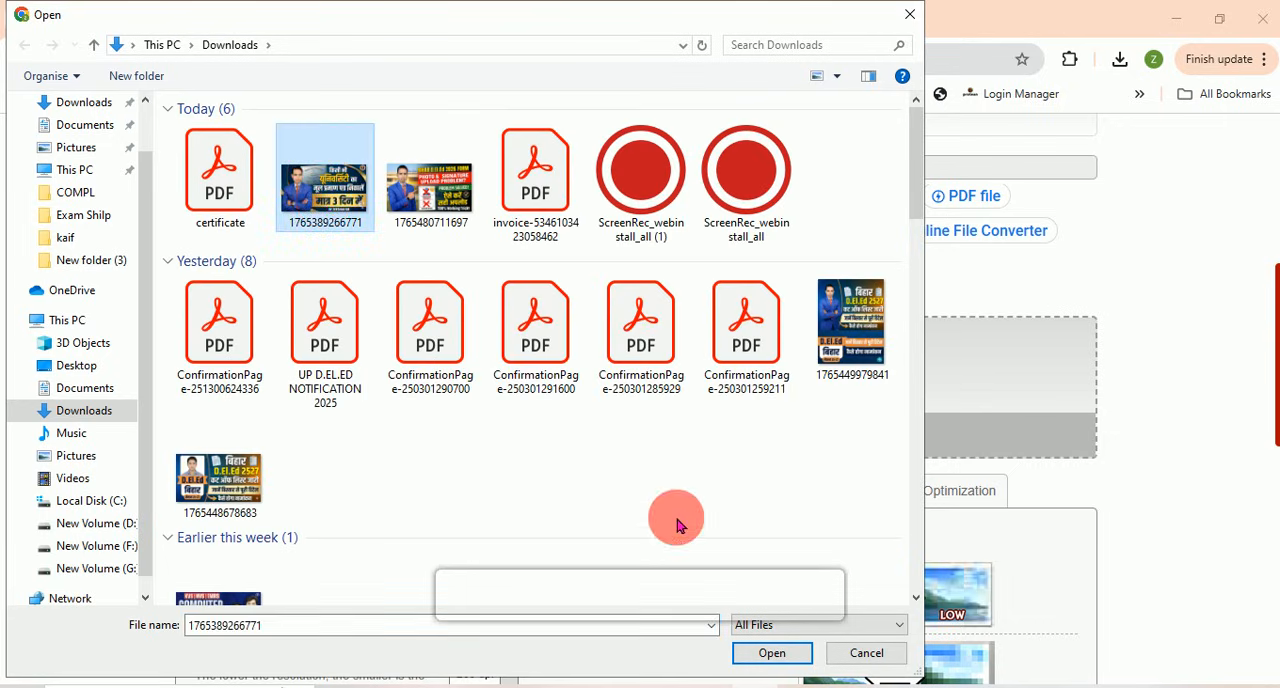
left_click(772, 655)
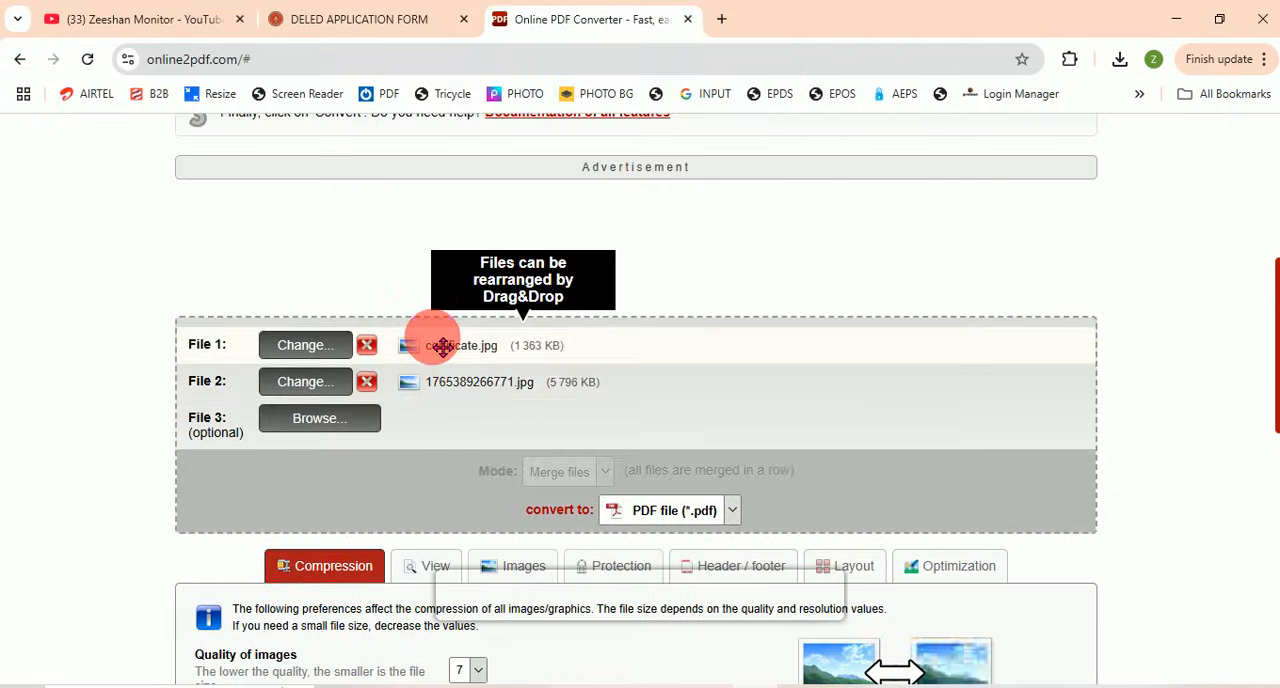
scroll(449, 363, "down", 3)
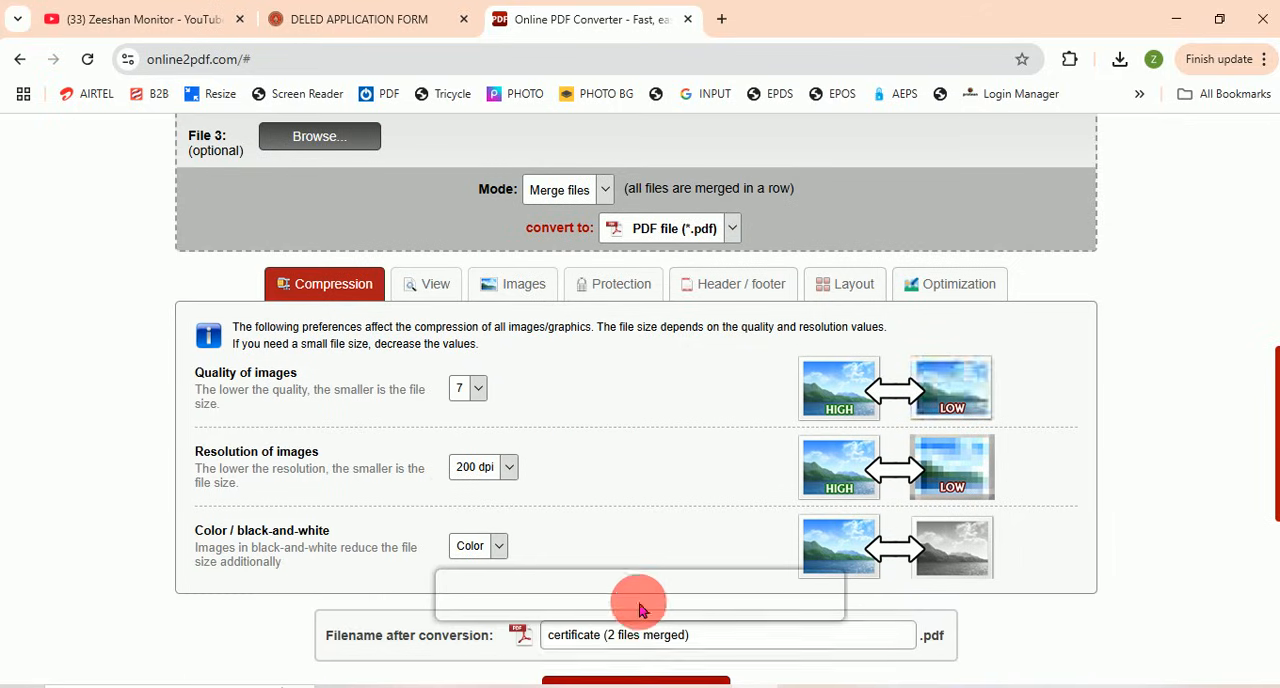
scroll(641, 610, "down", 2)
scroll(614, 506, "up", 3)
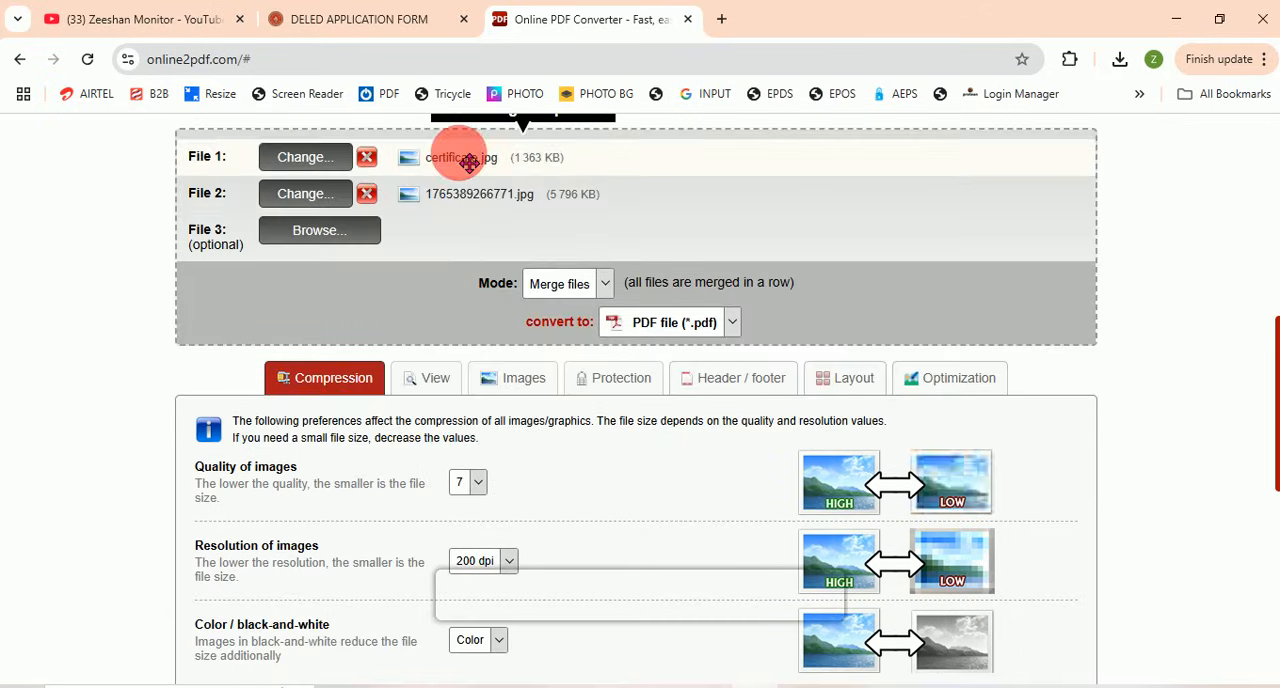
scroll(614, 330, "down", 2)
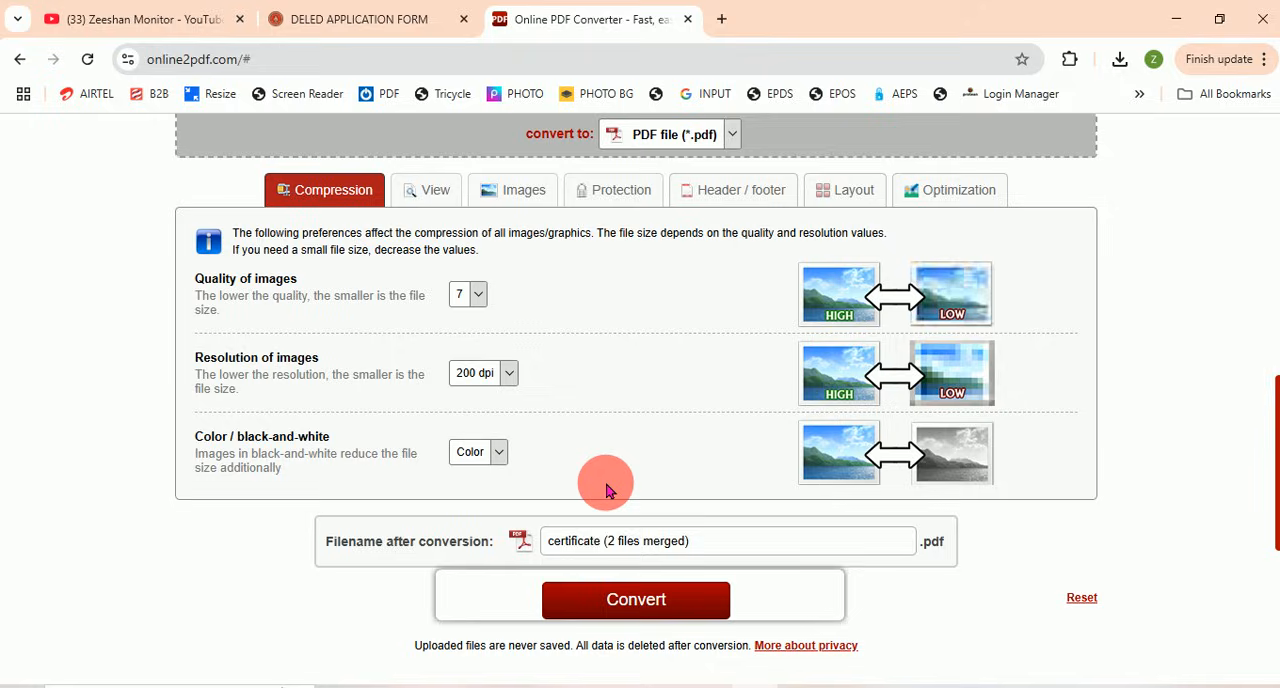
Step: Return to the application form and check the document upload fields under Educational Qualification and Category Certificate
left_click(393, 18)
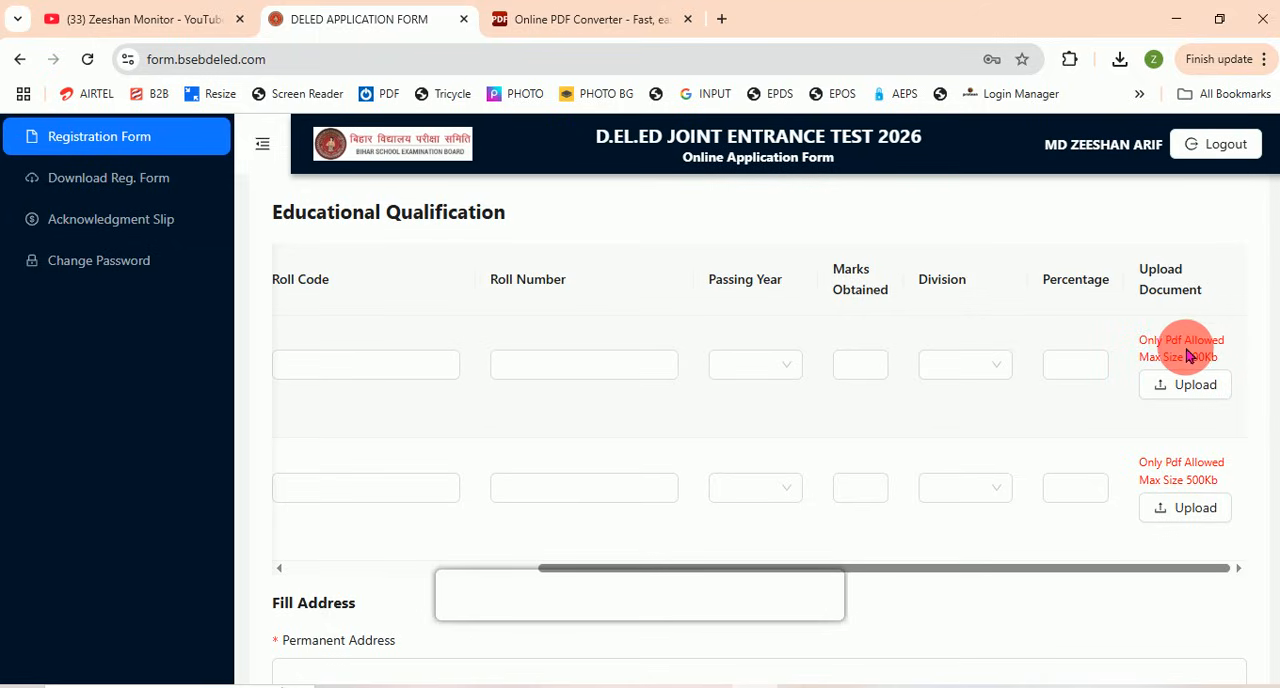
scroll(1186, 348, "down", 1)
scroll(909, 428, "up", 2)
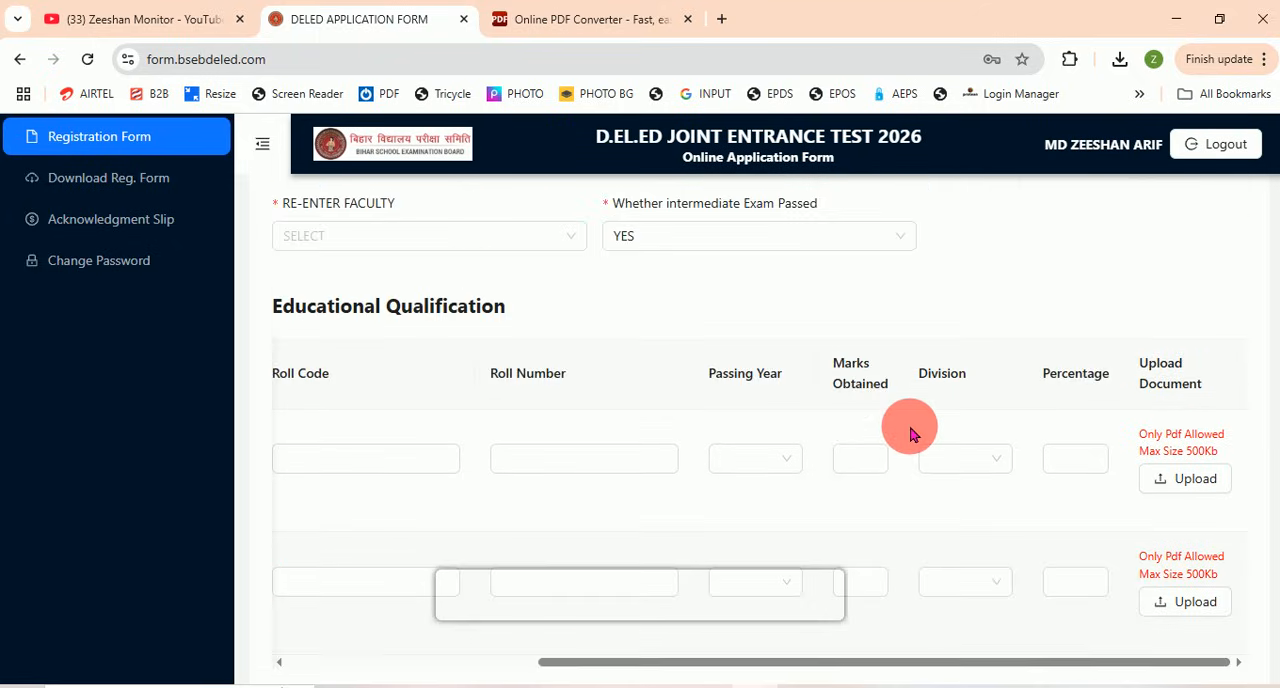
scroll(909, 433, "up", 5)
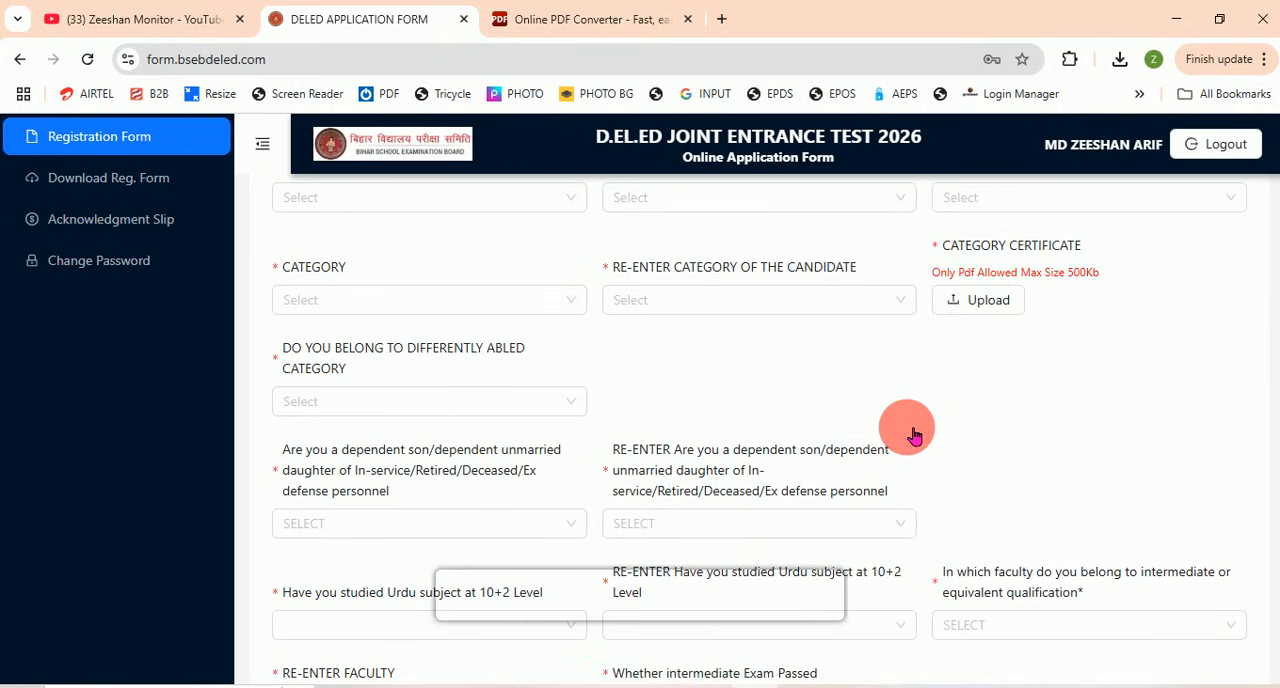
Step: Review the size, background and file format requirements for the candidate's photograph and signature in the application form
scroll(913, 435, "up", 3)
scroll(908, 435, "up", 3)
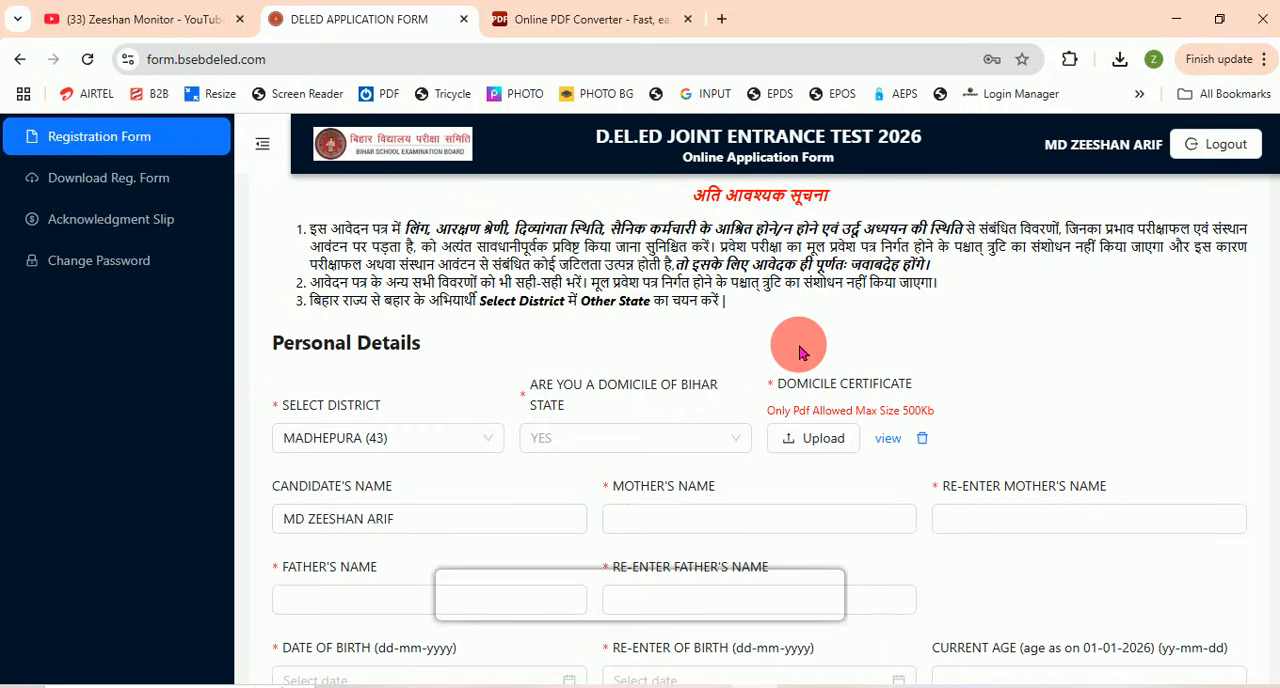
scroll(714, 491, "down", 9)
scroll(710, 500, "down", 13)
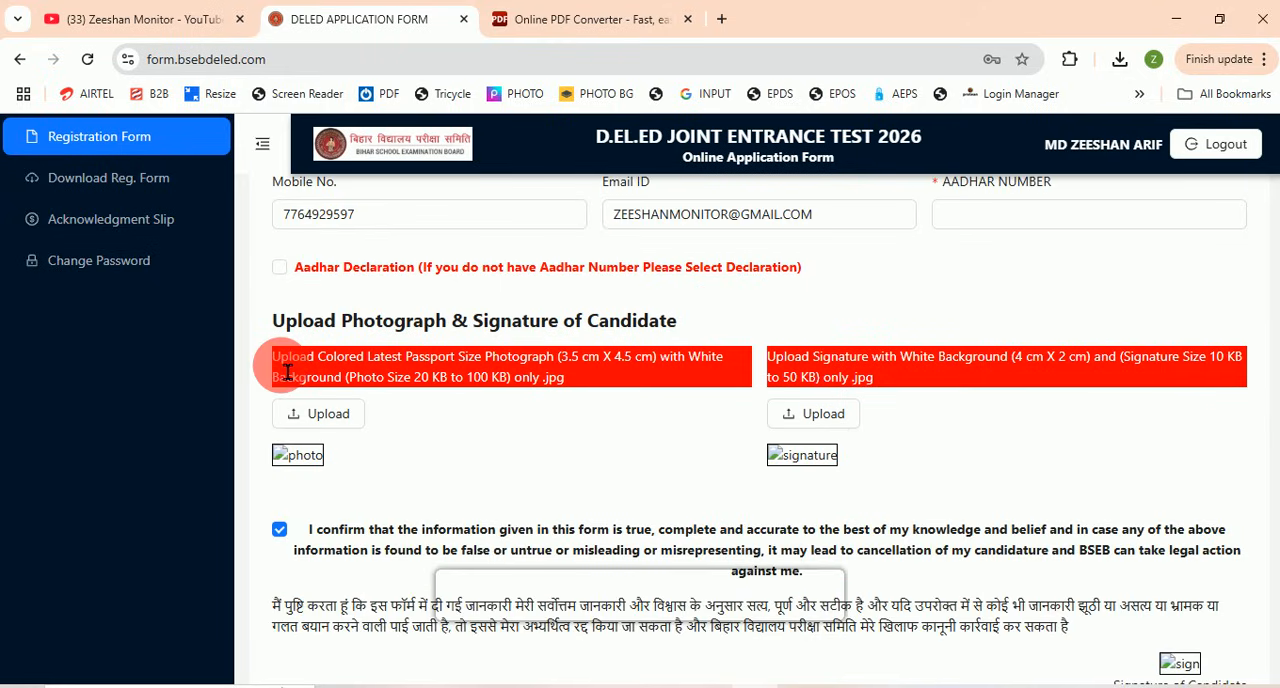
left_click_drag(290, 372, 557, 372)
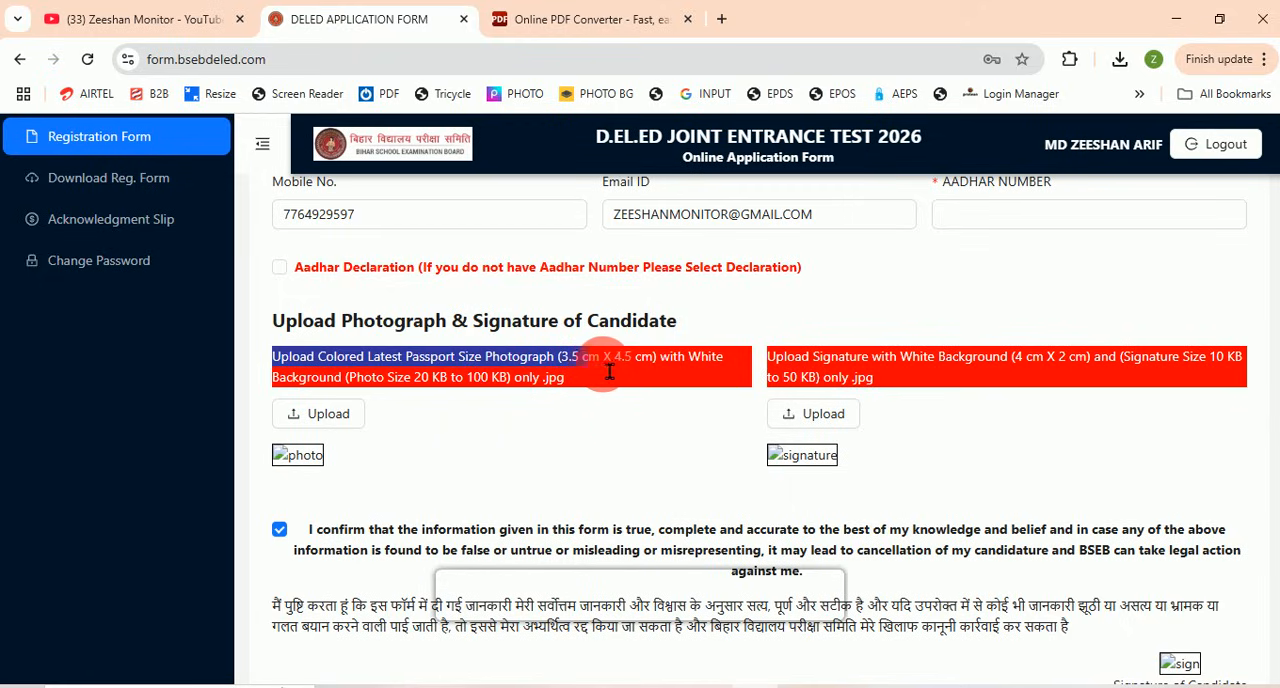
left_click_drag(668, 372, 700, 386)
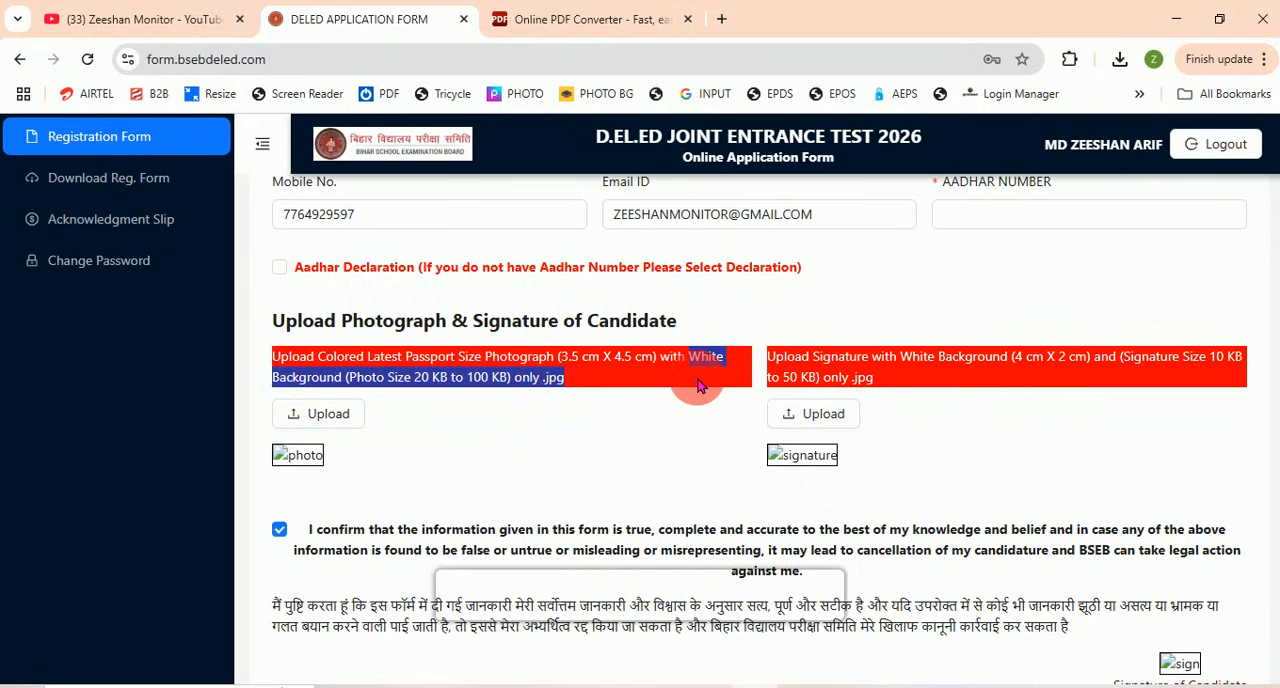
left_click_drag(900, 364, 1020, 375)
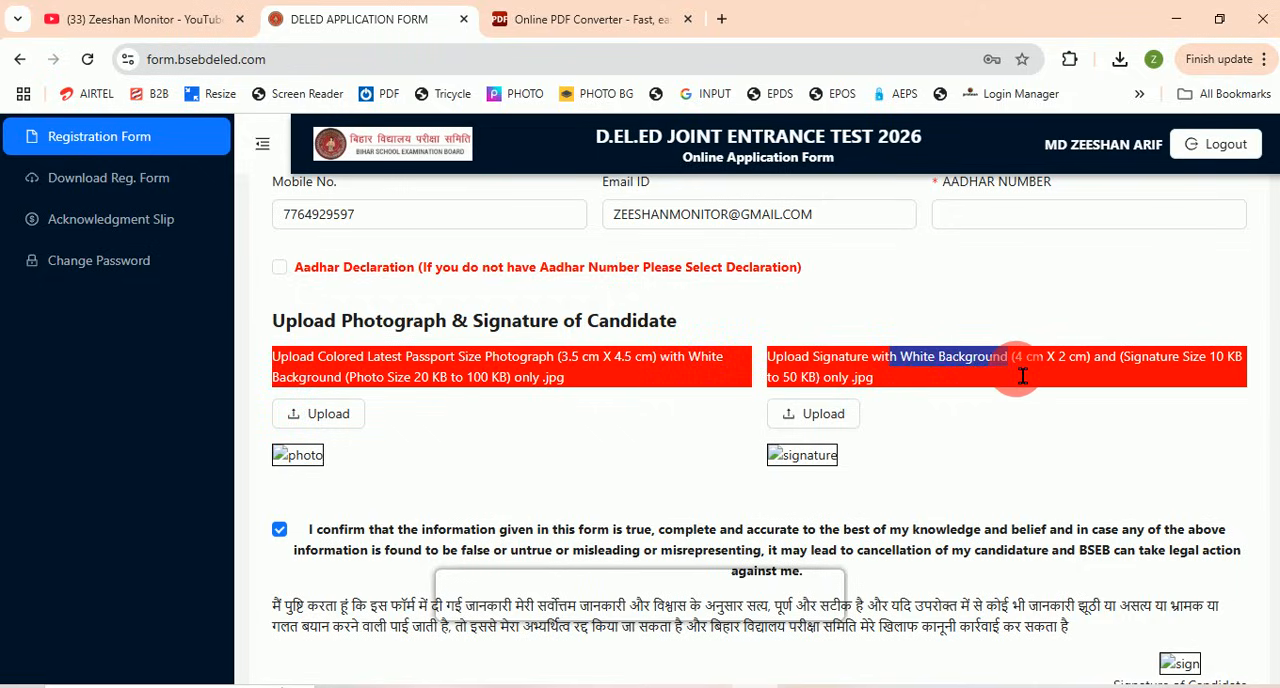
Step: Open the photo image from New folder (3) in Adobe Photoshop and maximize its document window
left_click(400, 685)
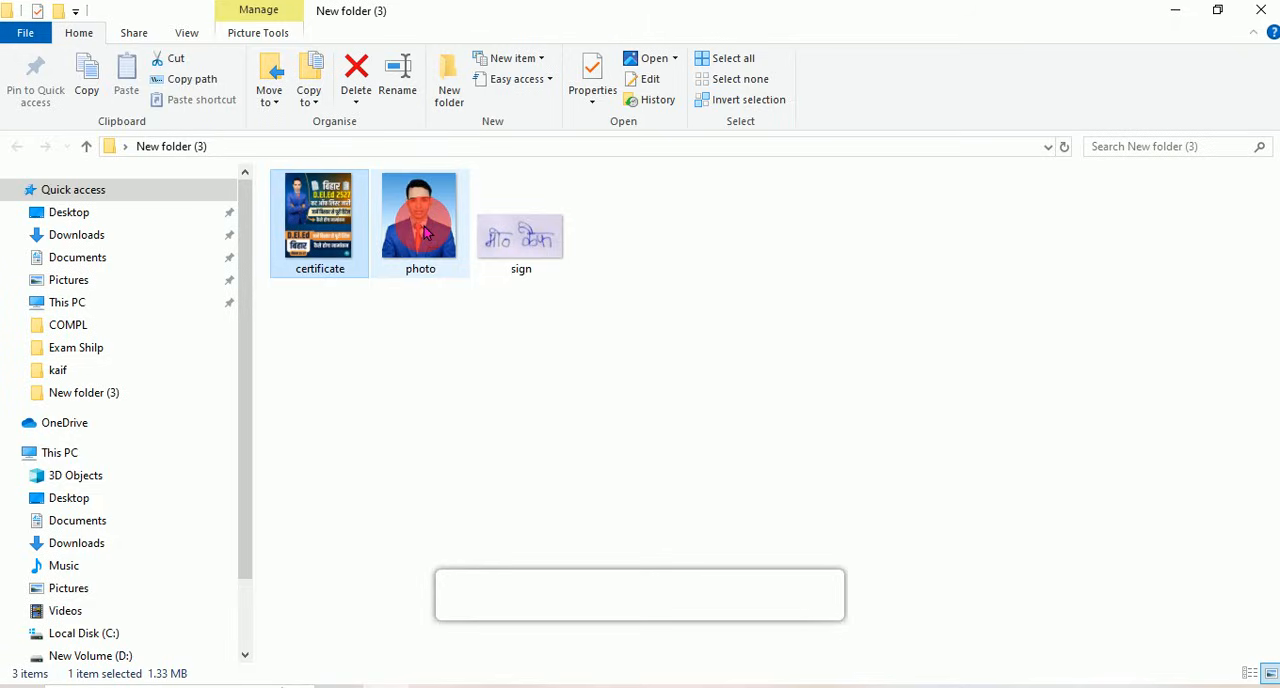
left_click(420, 224)
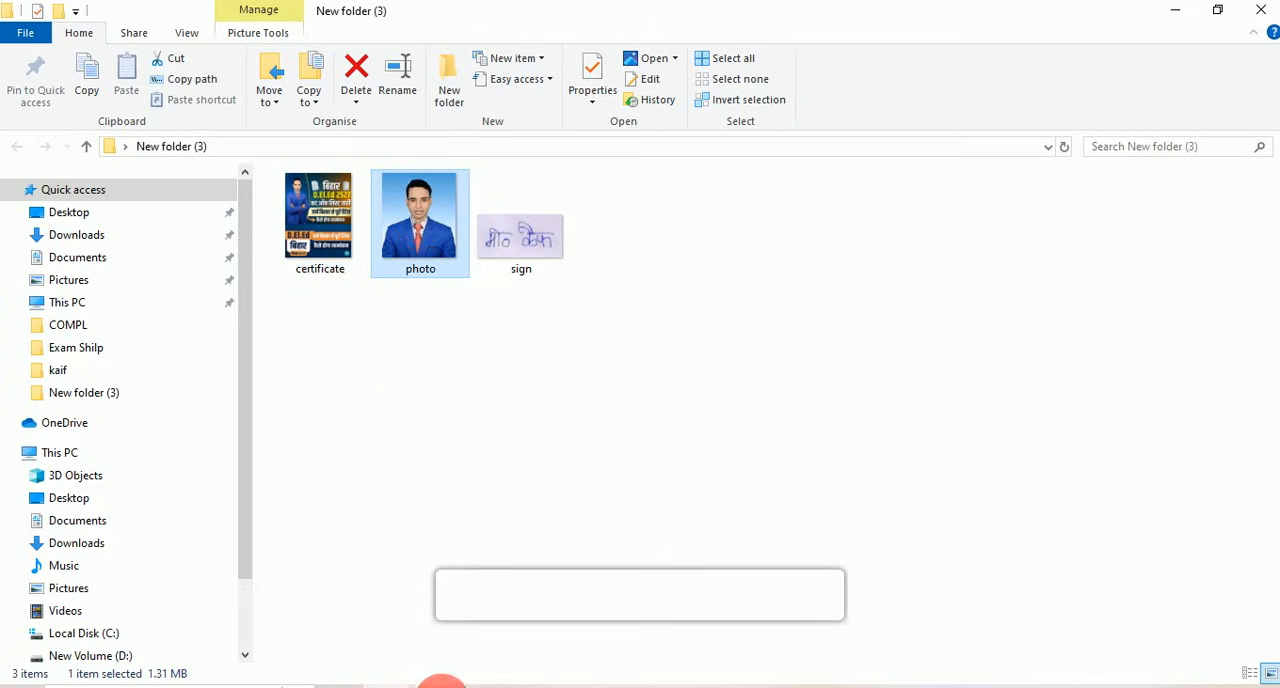
left_click(432, 683)
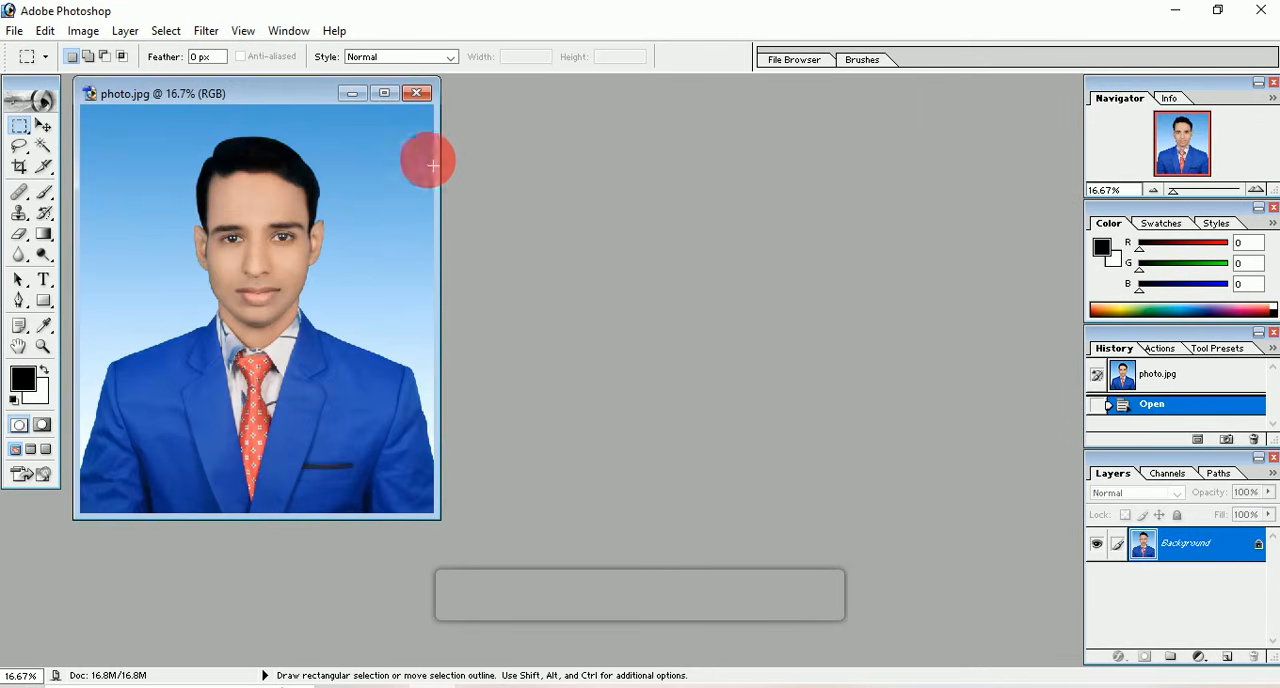
double_click(404, 95)
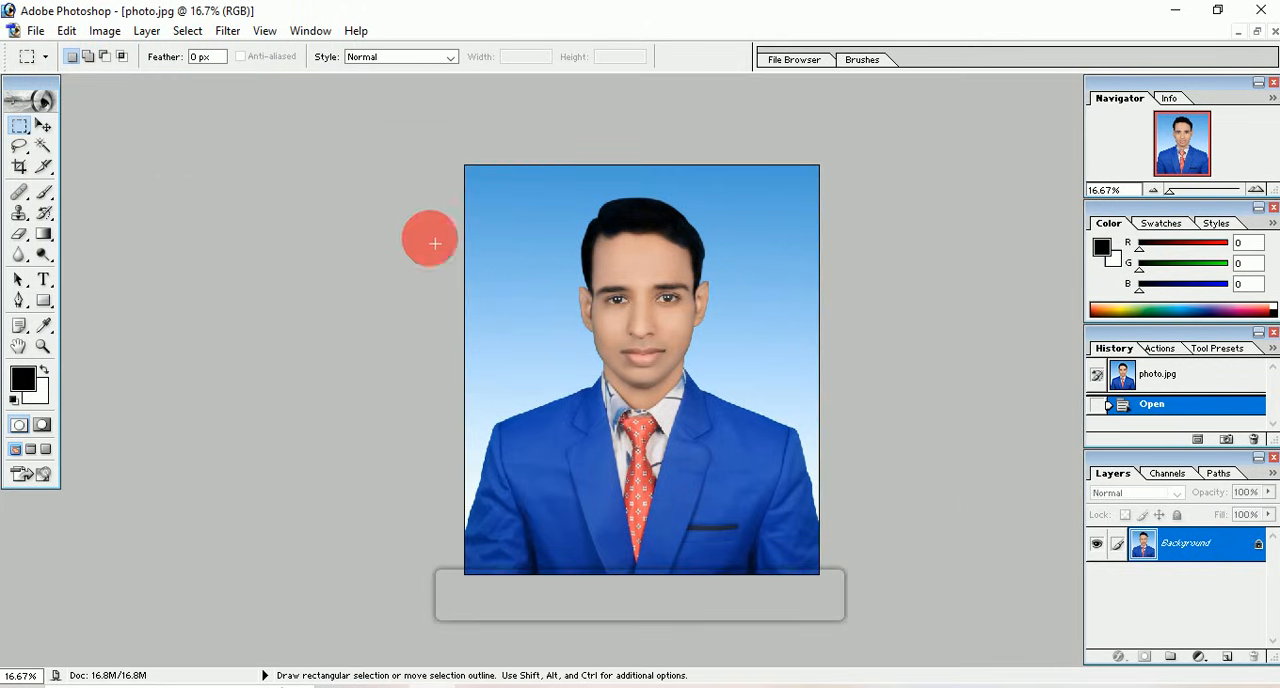
Step: Crop the photo to 3.5 cm wide by 4.5 cm high, framing the head and shoulders centrally
left_click(20, 170)
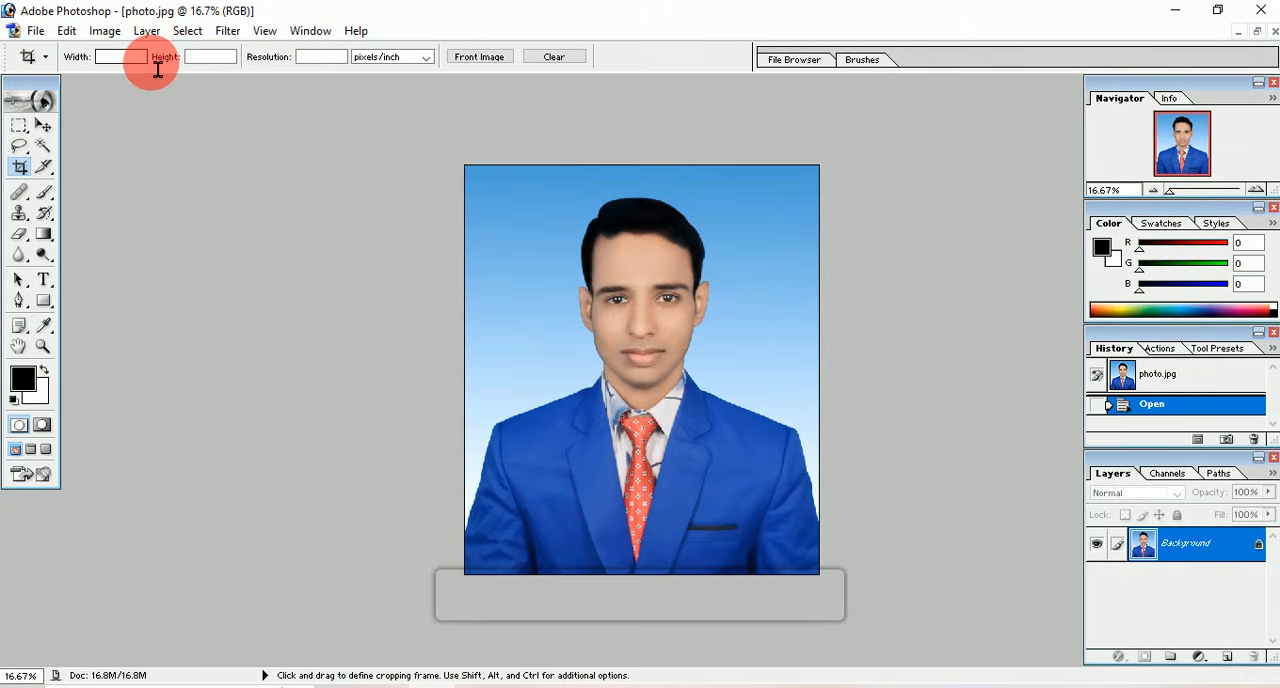
type("3.5")
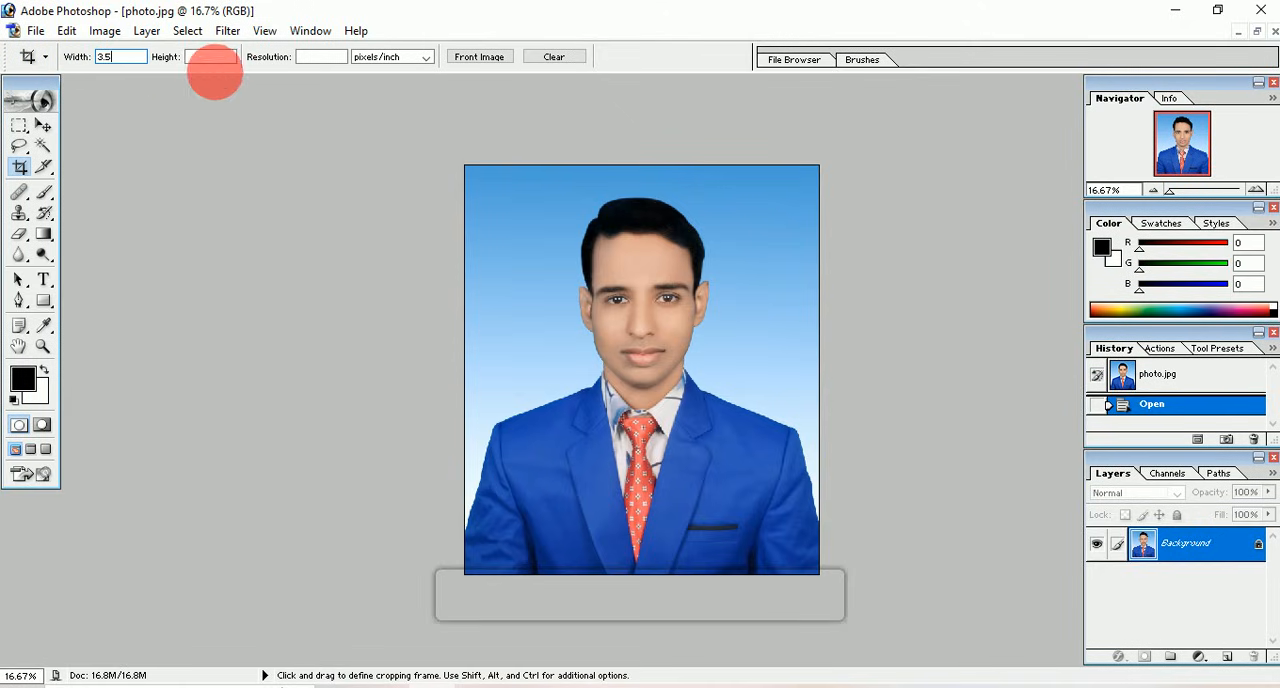
left_click(222, 60)
type("4.5")
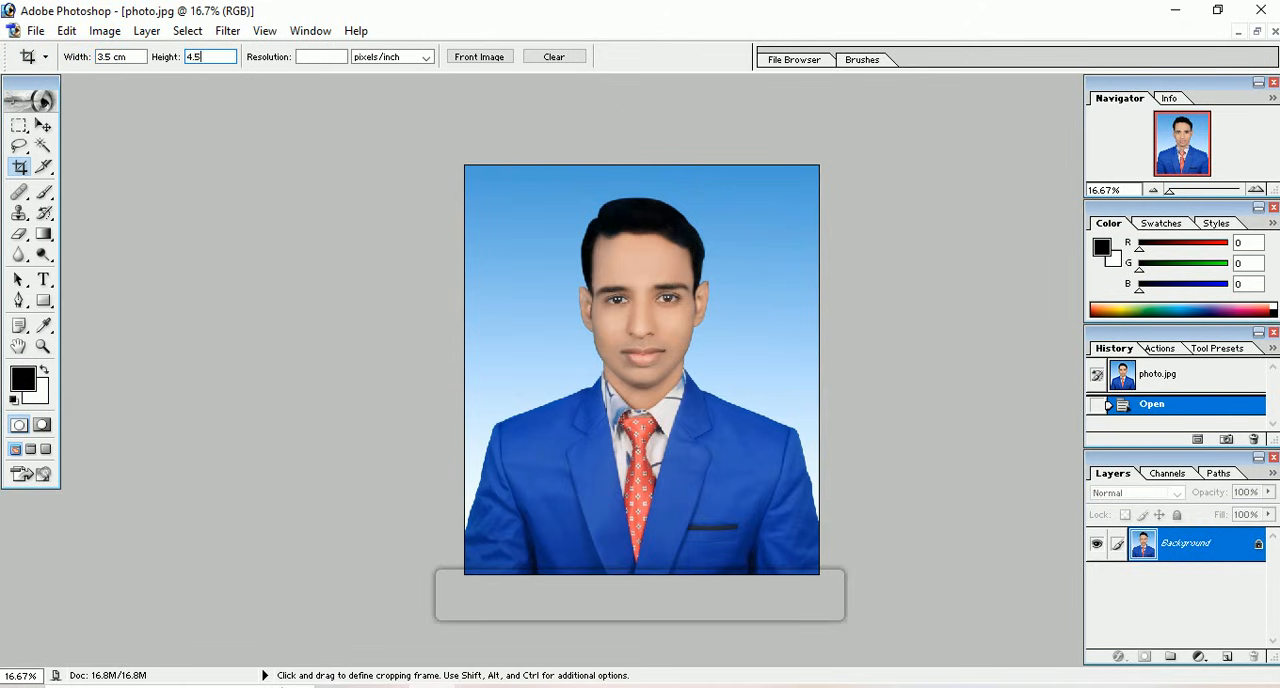
left_click_drag(515, 197, 762, 526)
left_click_drag(668, 415, 667, 413)
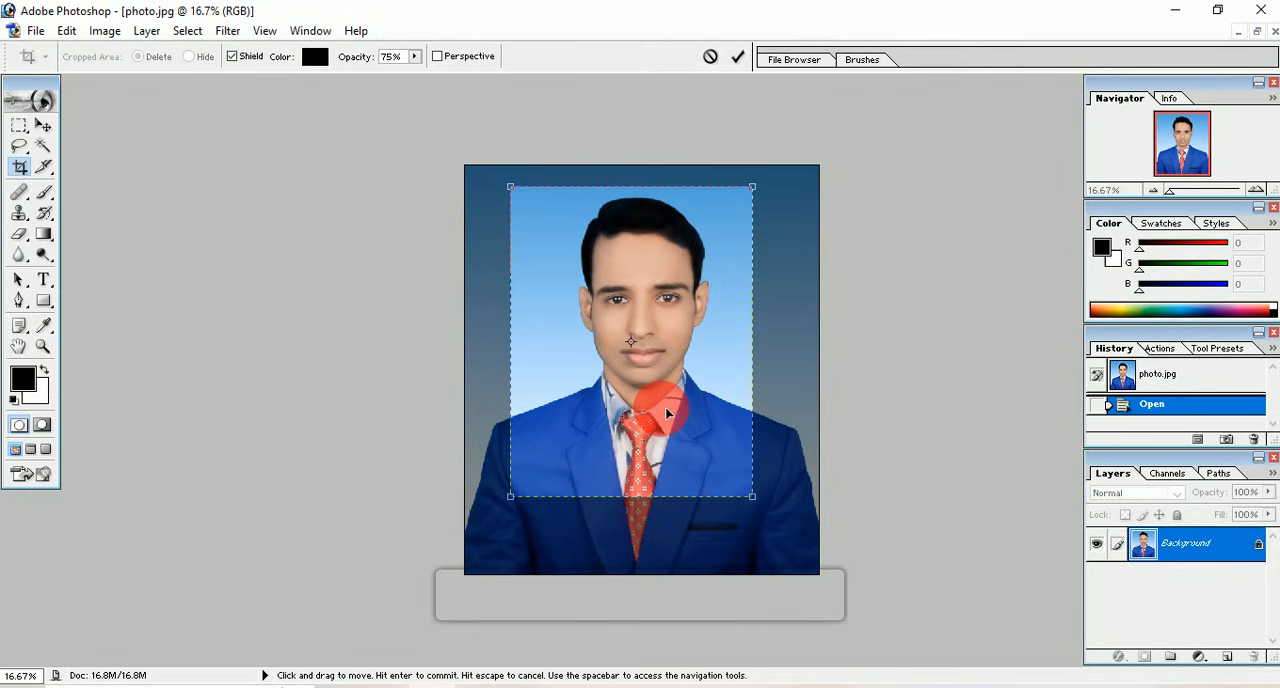
mouse_move(667, 413)
left_mouse_down()
mouse_move(648, 406)
mouse_move(659, 404)
left_mouse_up()
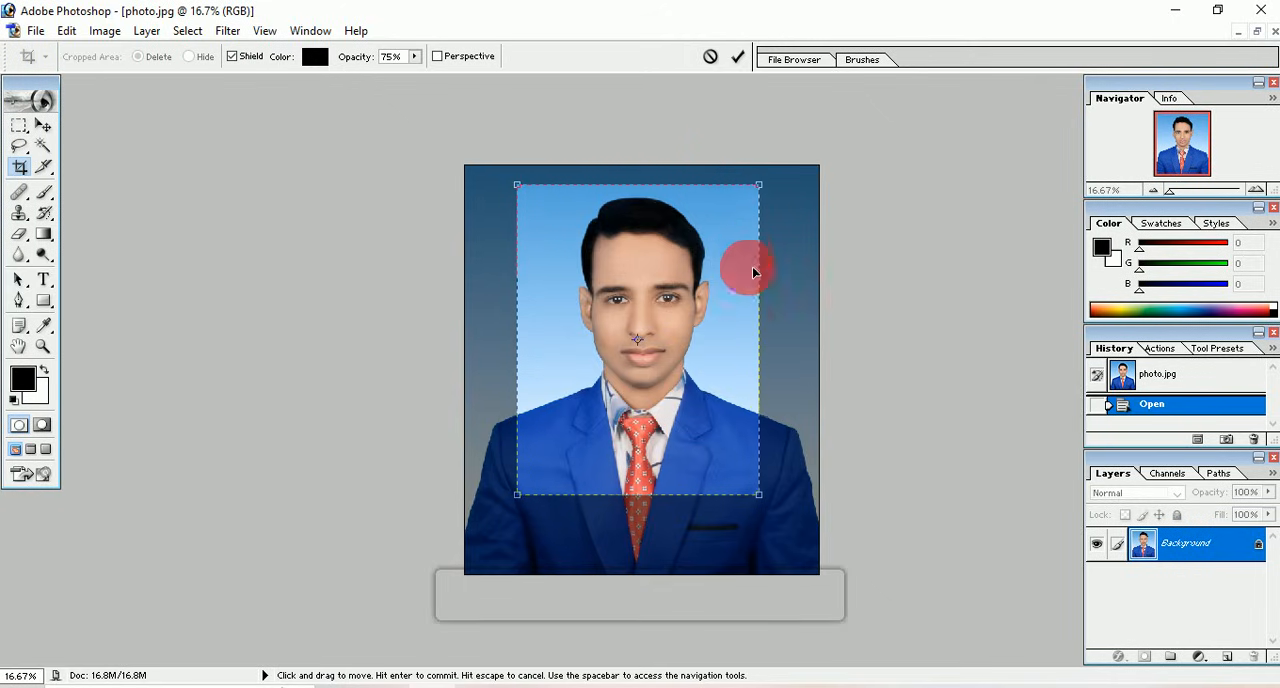
left_click(739, 60)
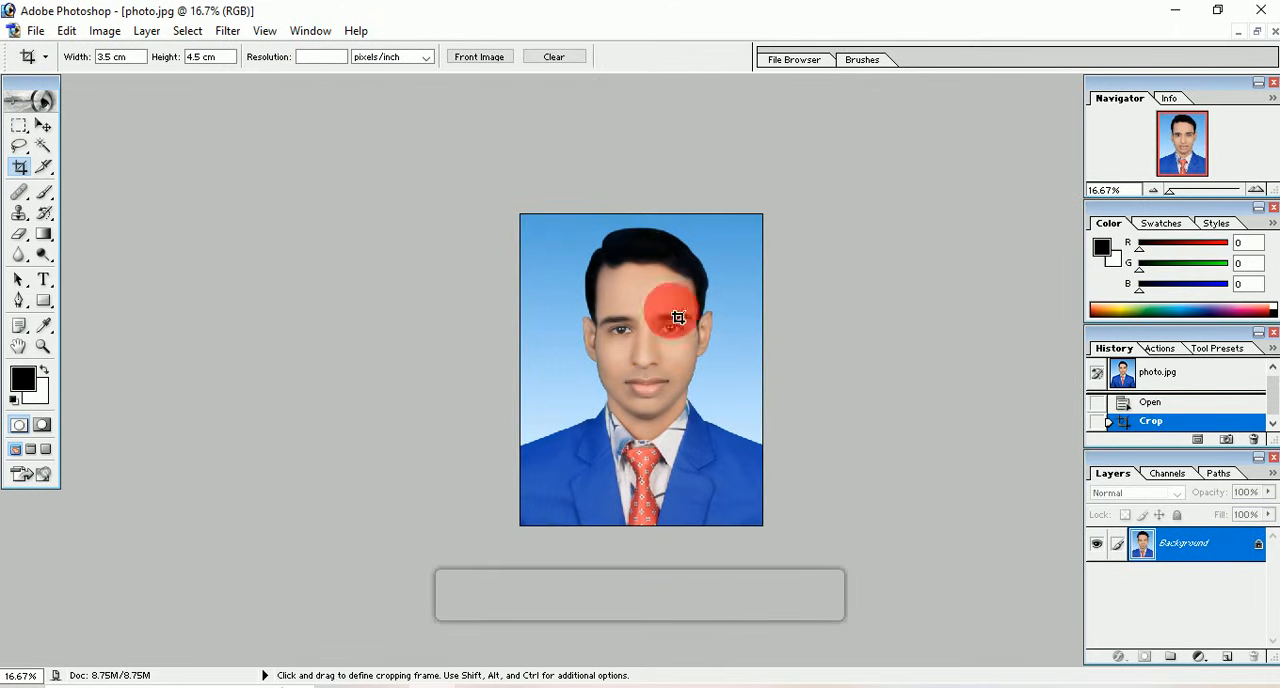
Step: Save the cropped photo as a JPEG named new in New folder (3)
left_click(35, 31)
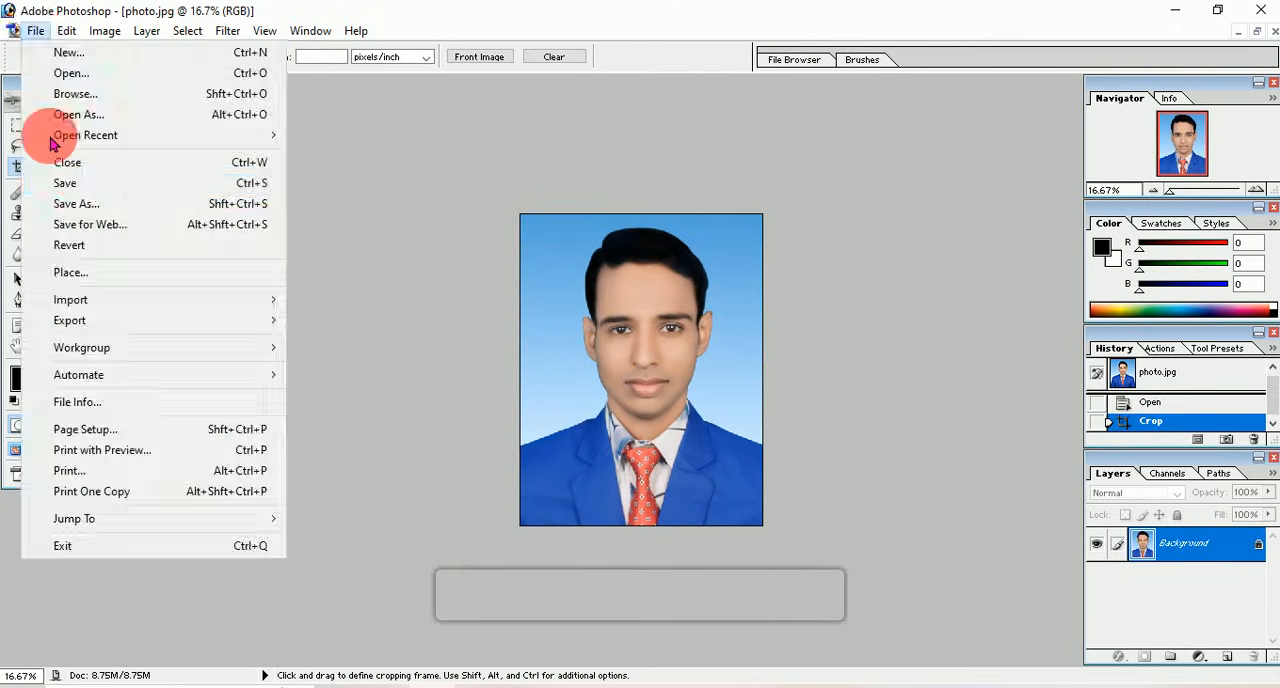
left_click(78, 196)
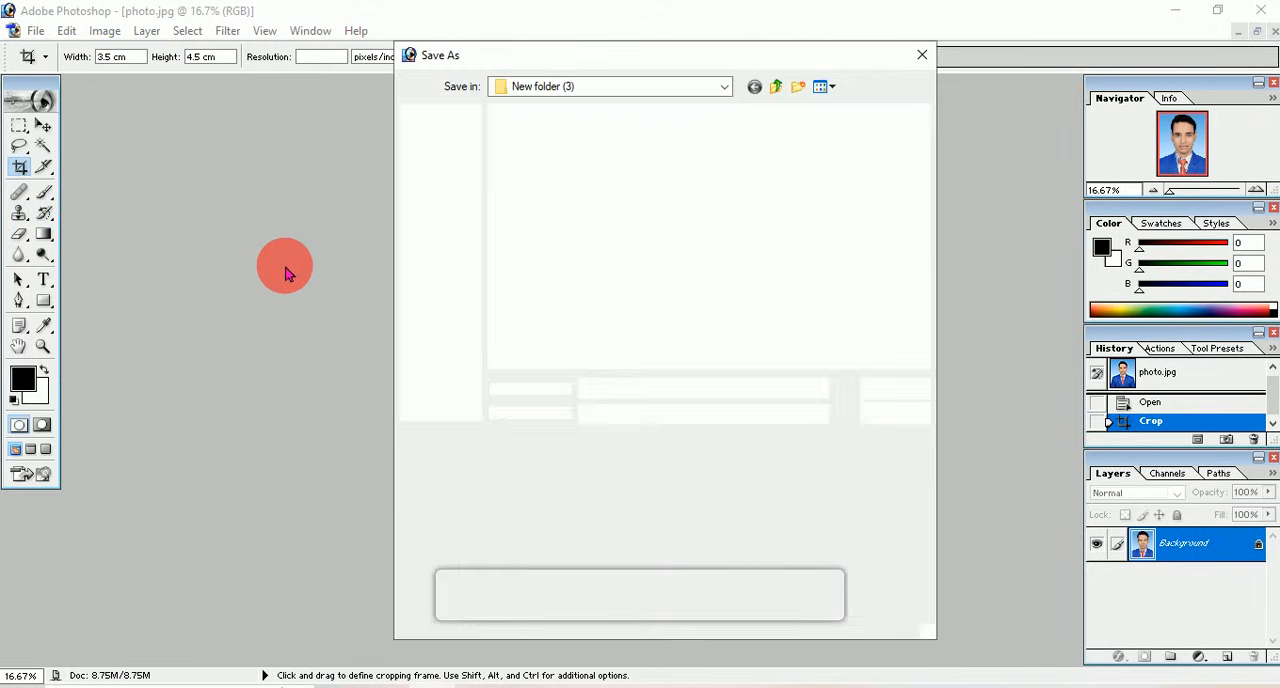
type("new")
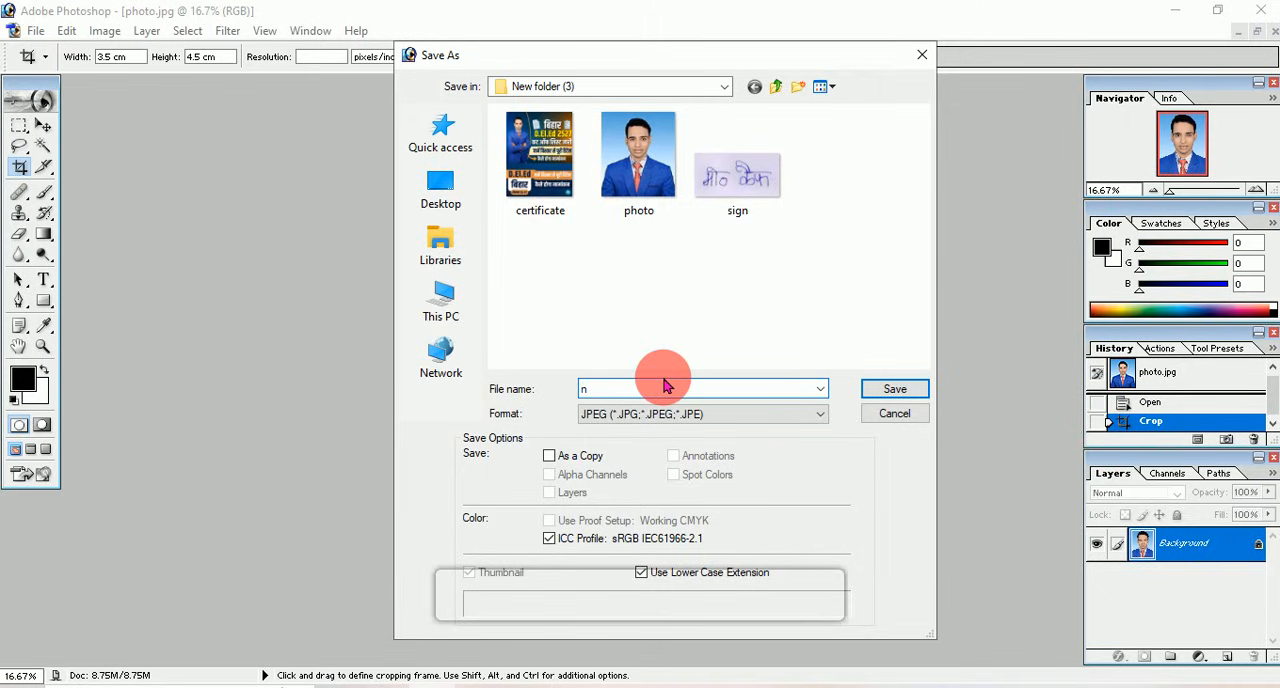
left_click(880, 388)
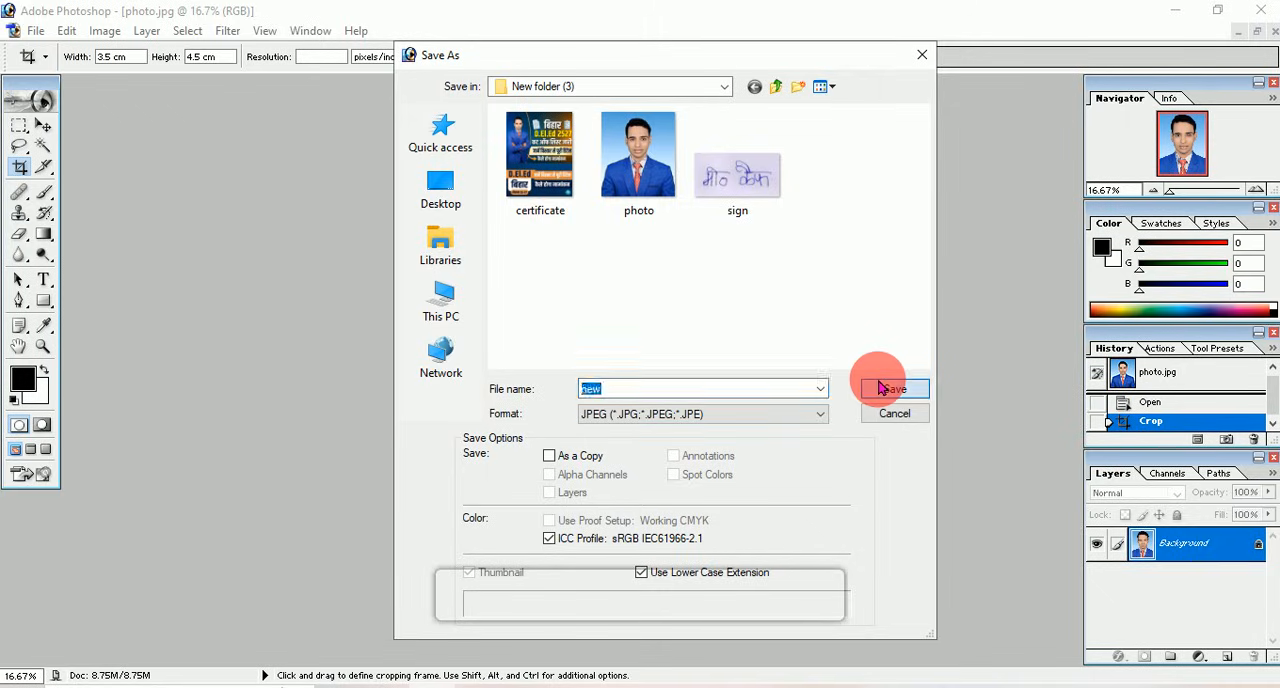
left_click(779, 223)
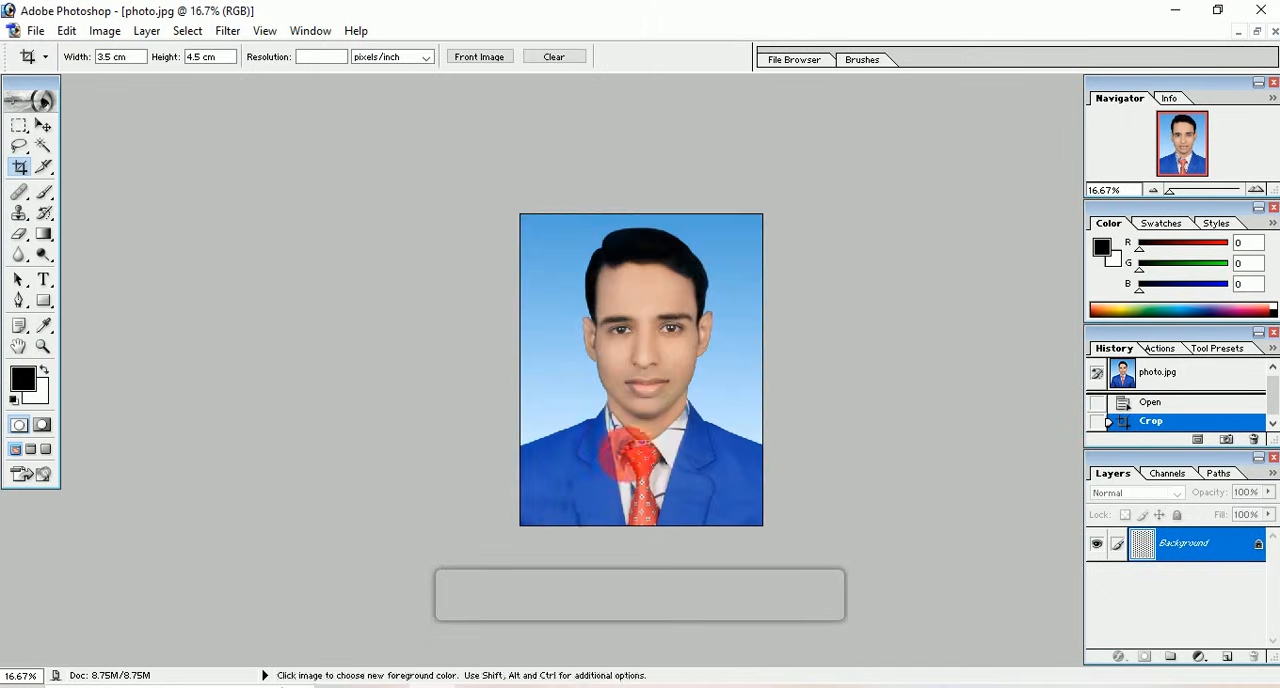
Step: Switch to New folder (3) in File Explorer and check the file size of the new image in its properties
left_click(490, 686)
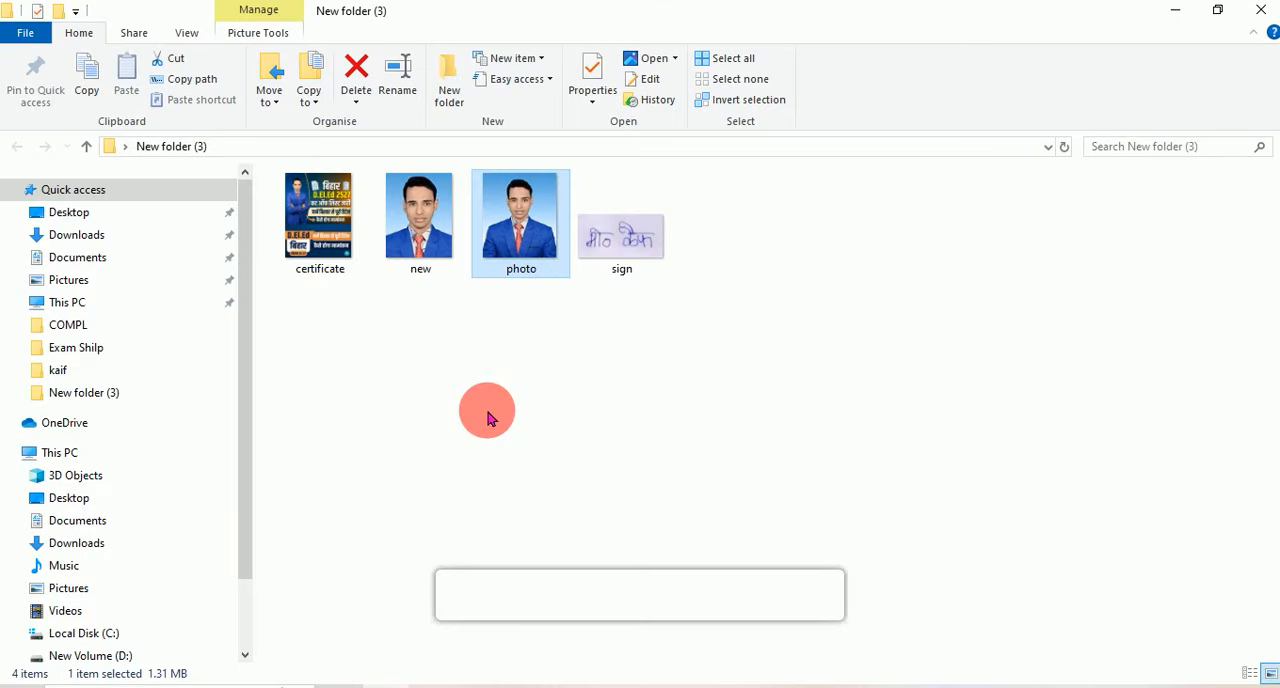
left_click(424, 234)
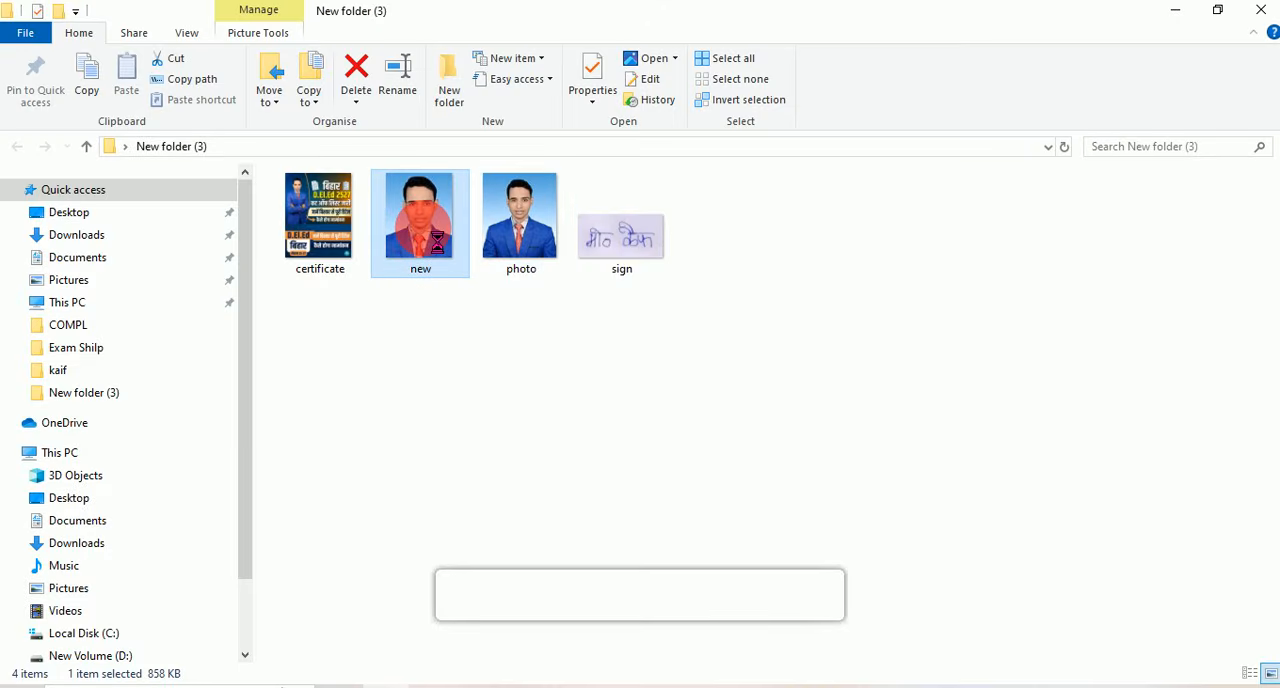
right_click(425, 233)
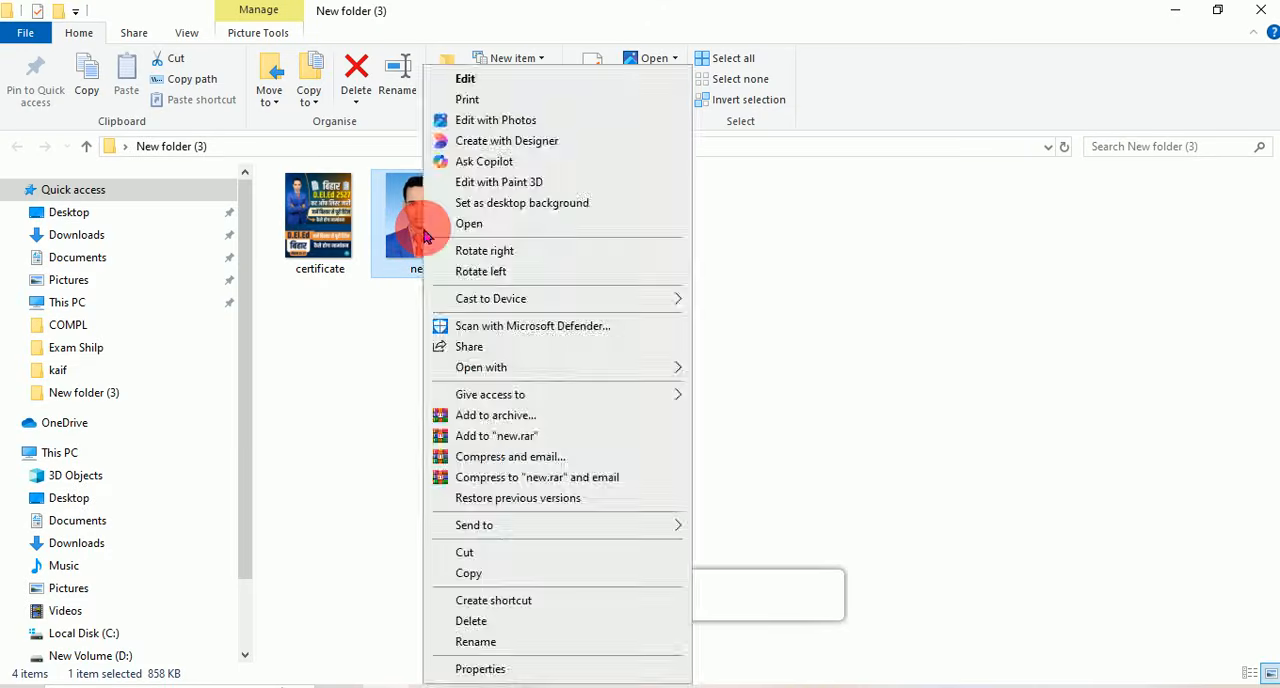
left_click(481, 669)
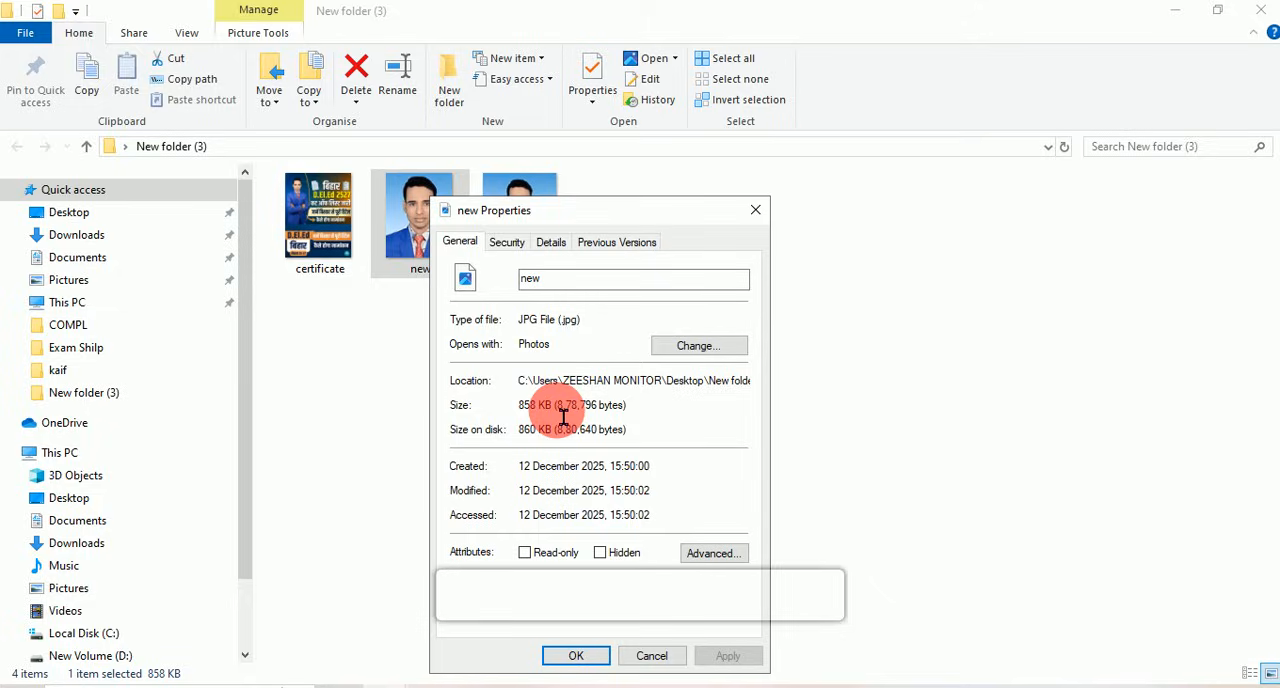
left_click(658, 656)
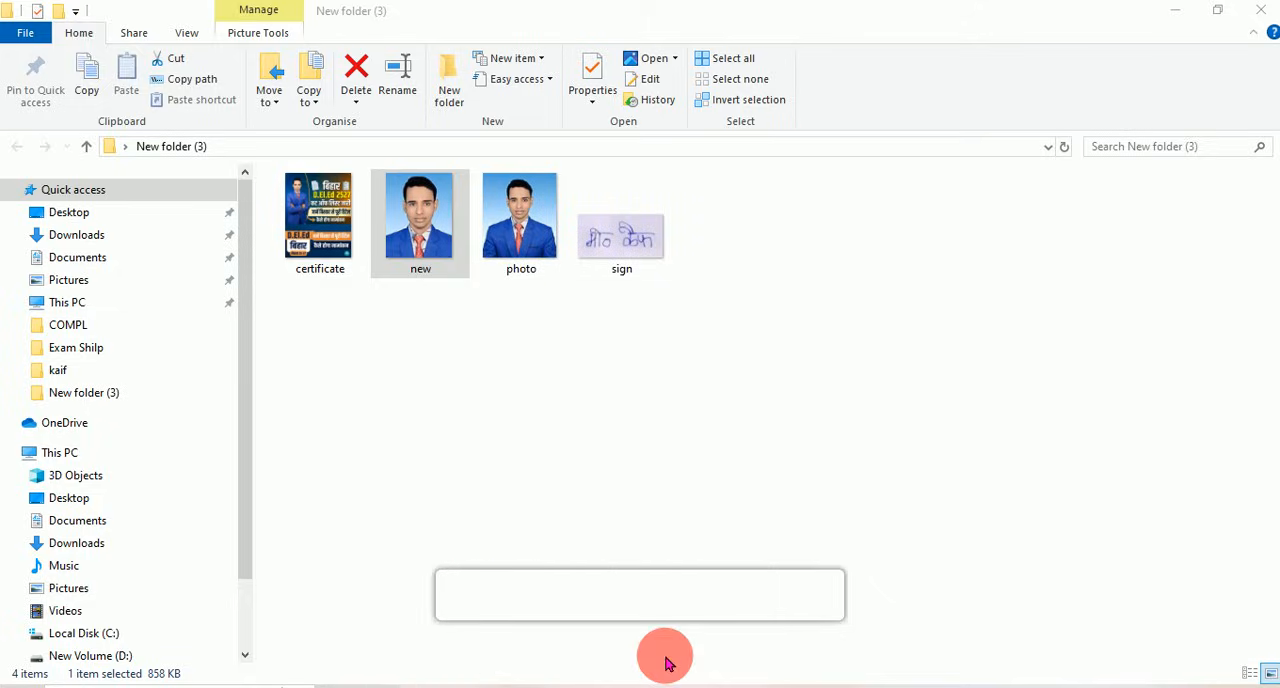
left_click(480, 390)
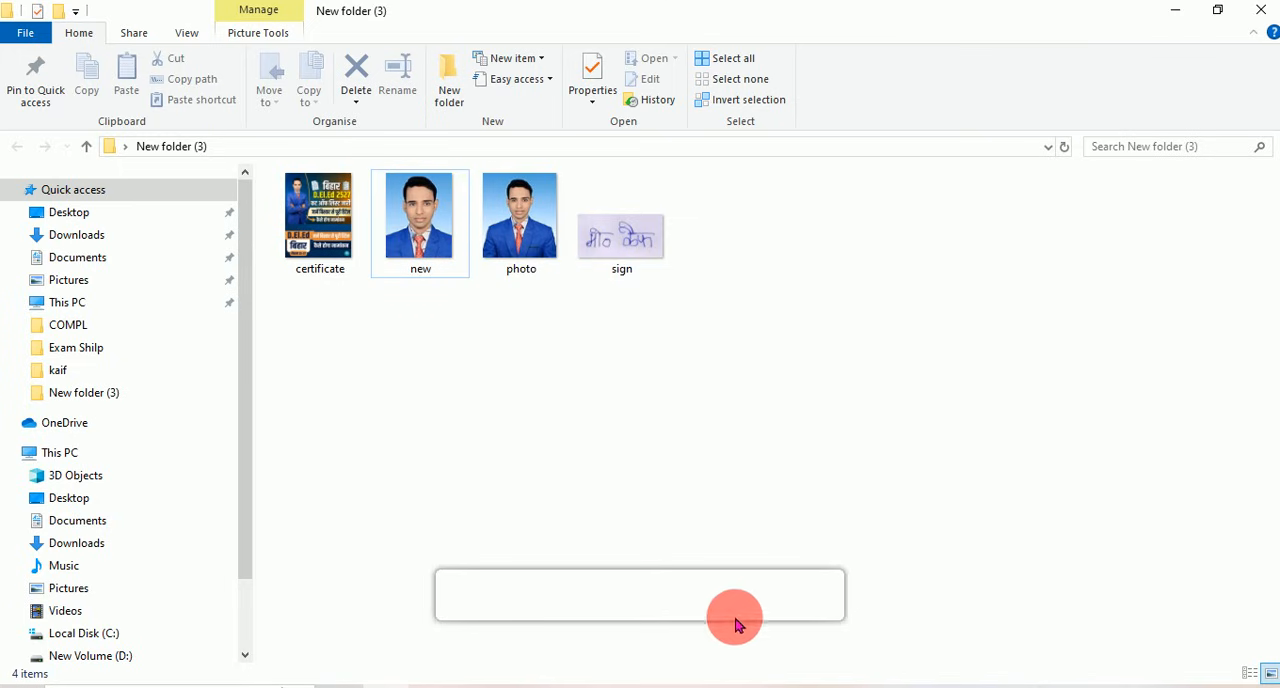
Step: Switch to the browser and load remove.bg/upload in place of the online PDF converter
left_click(757, 686)
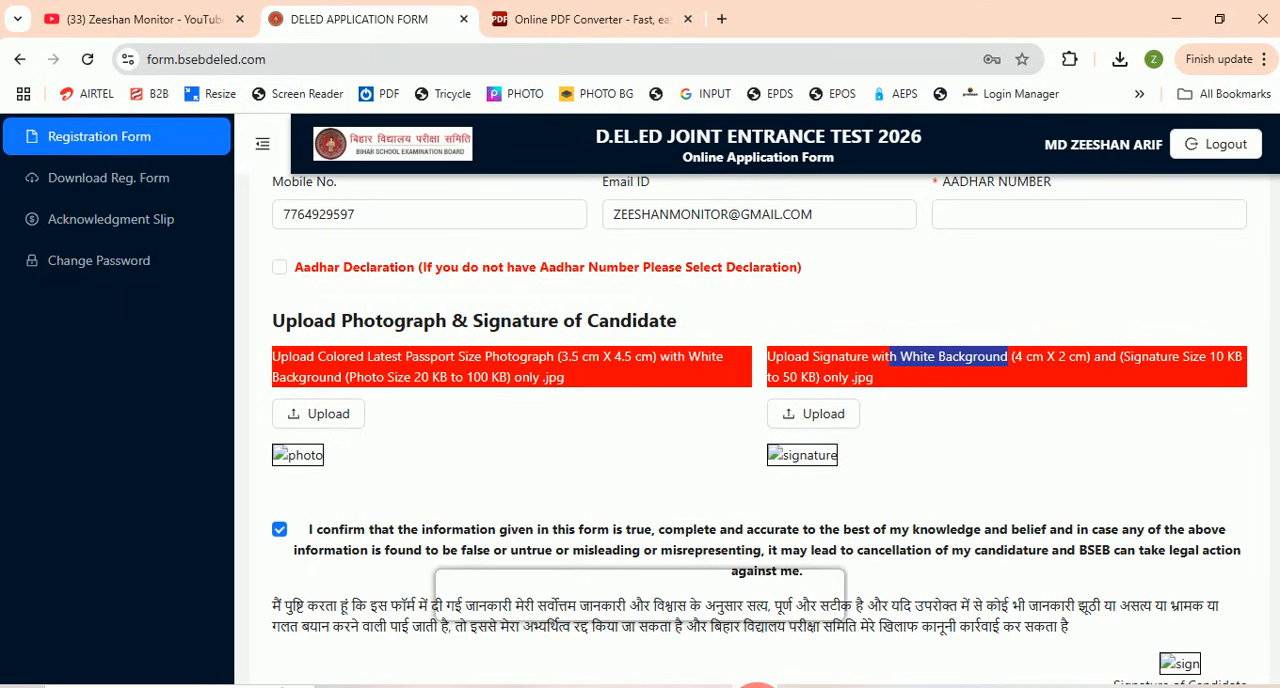
left_click(617, 19)
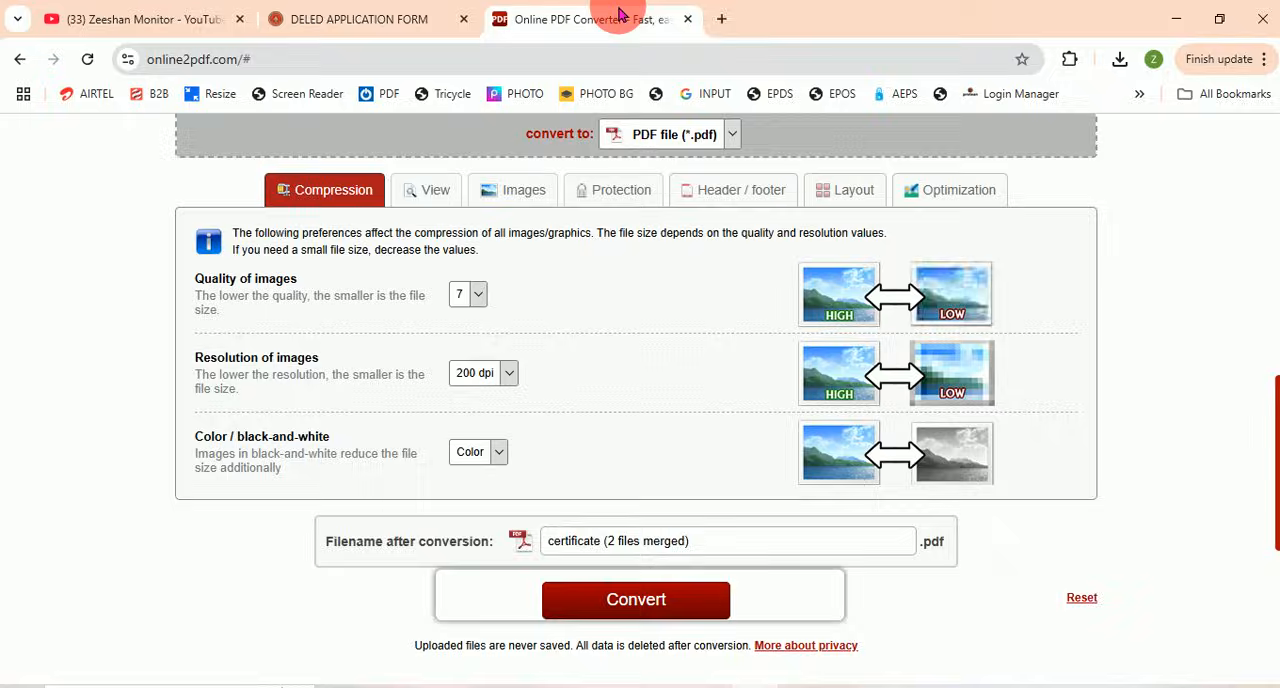
left_click(629, 57)
type("re")
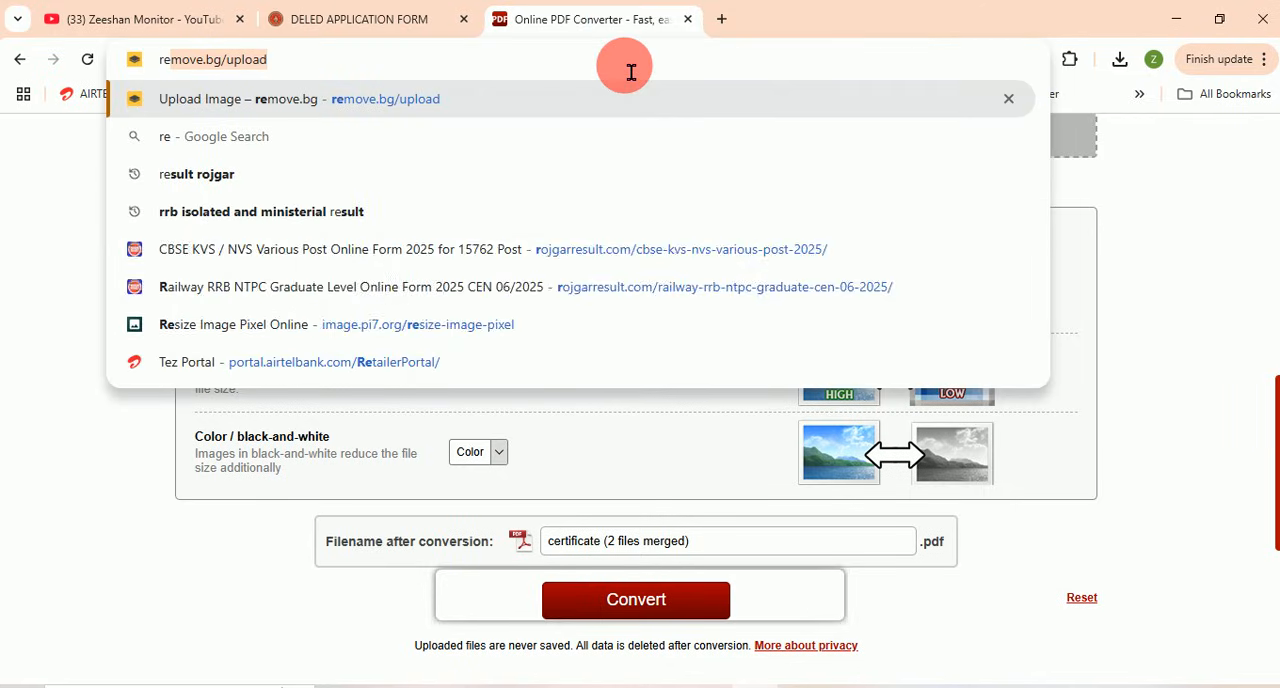
left_click(563, 99)
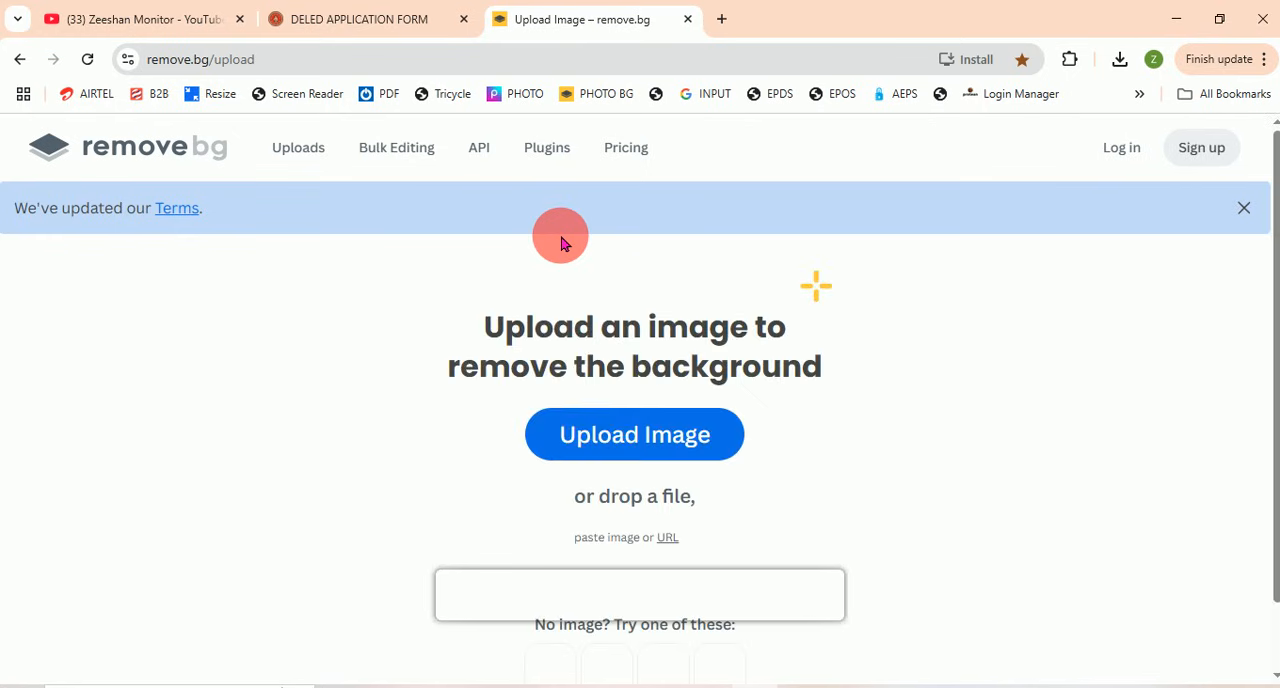
Step: Upload the new image from New folder (3) on the Desktop for background removal
left_click(613, 445)
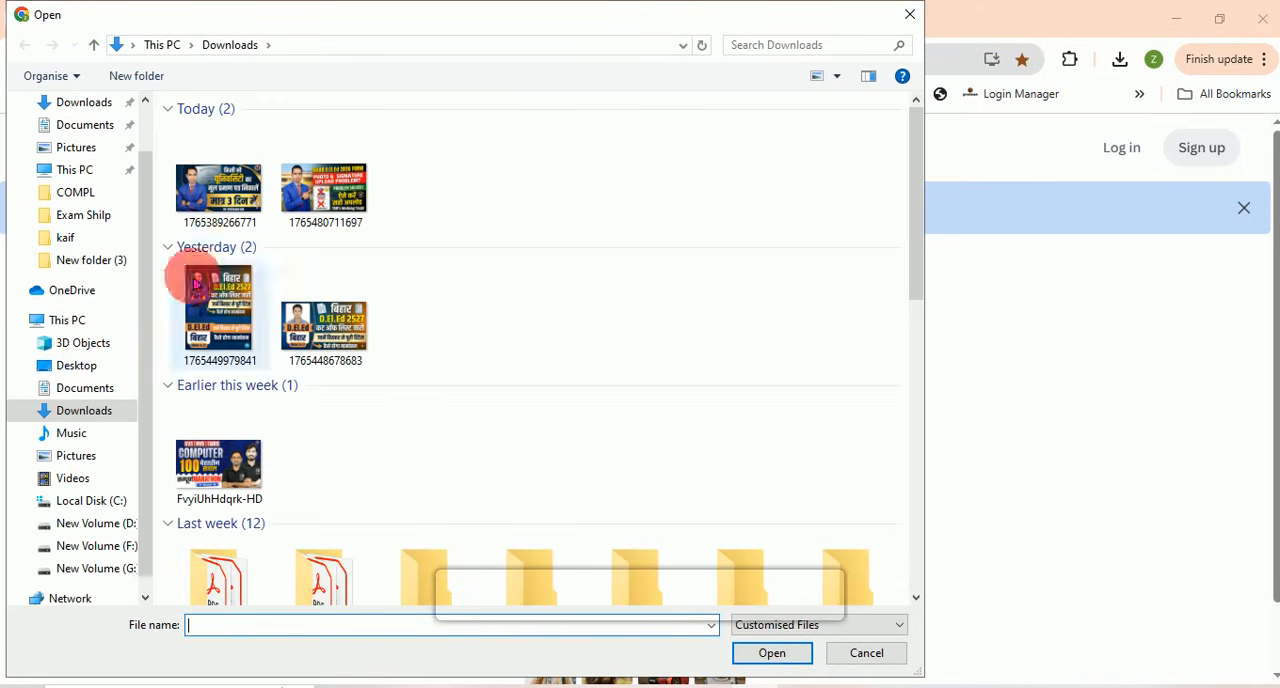
left_click(88, 366)
left_click(222, 258)
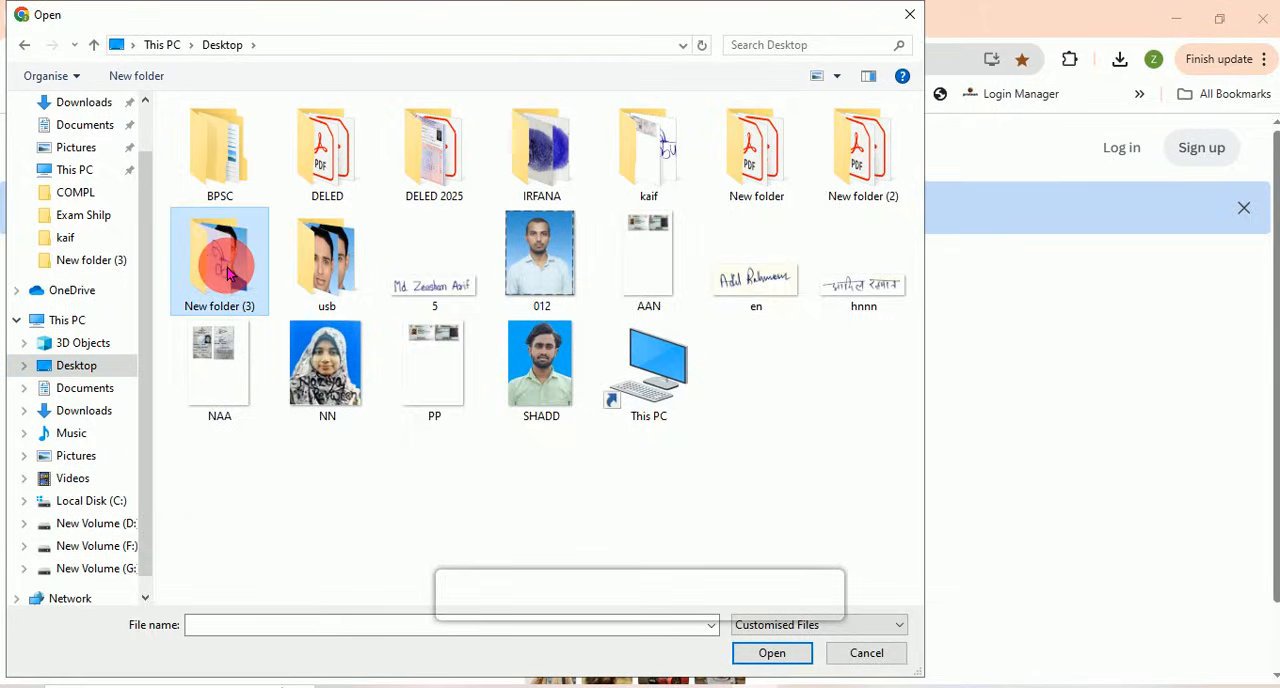
double_click(226, 265)
left_click(328, 158)
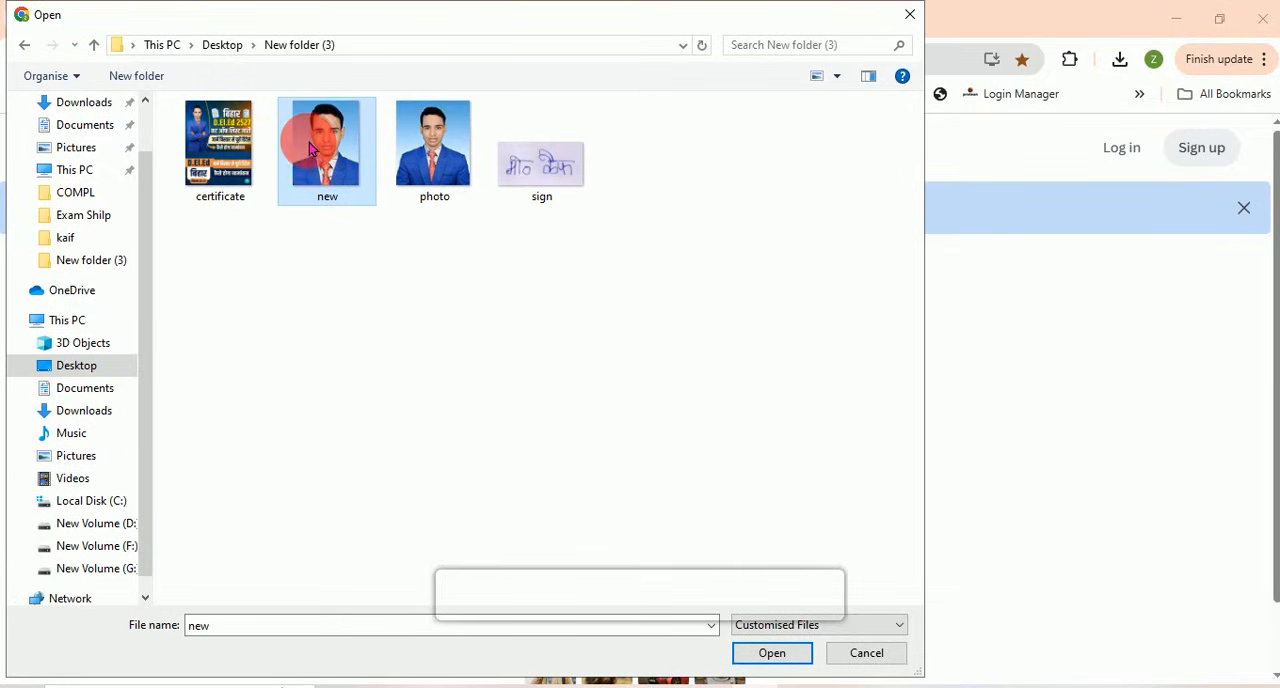
left_click(765, 656)
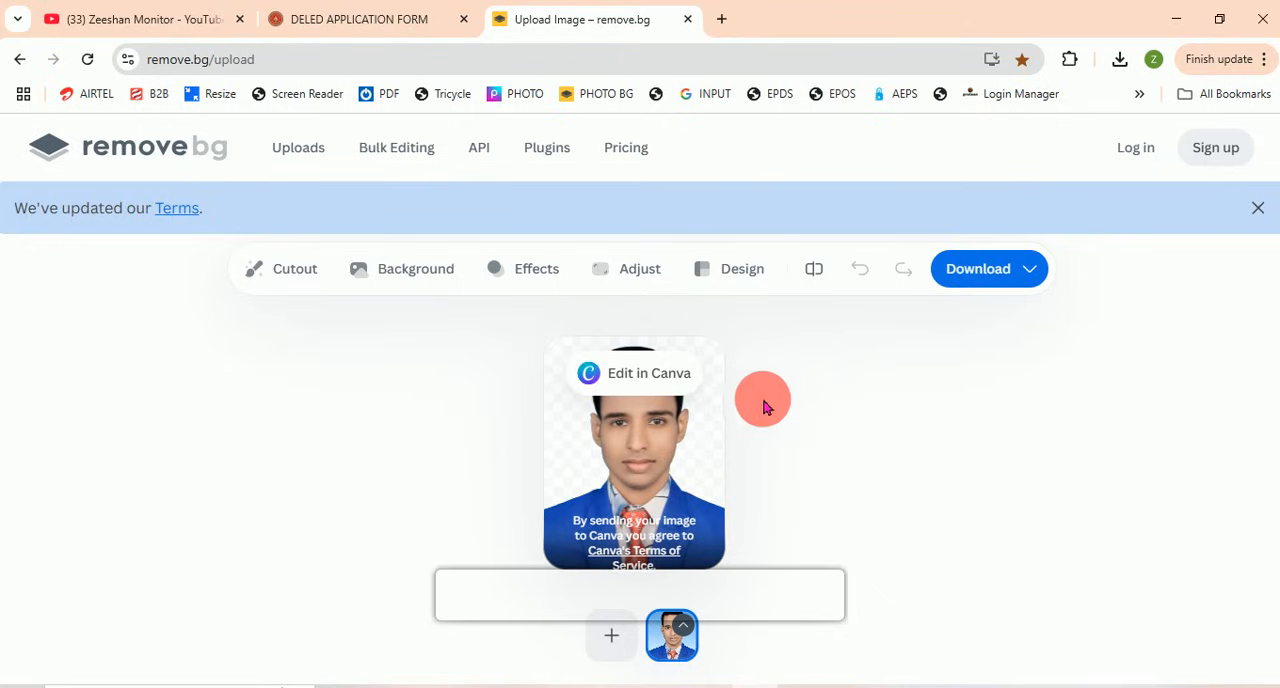
Step: Replace the photo's background with plain white and download the free 440 x 567 preview
left_click(413, 284)
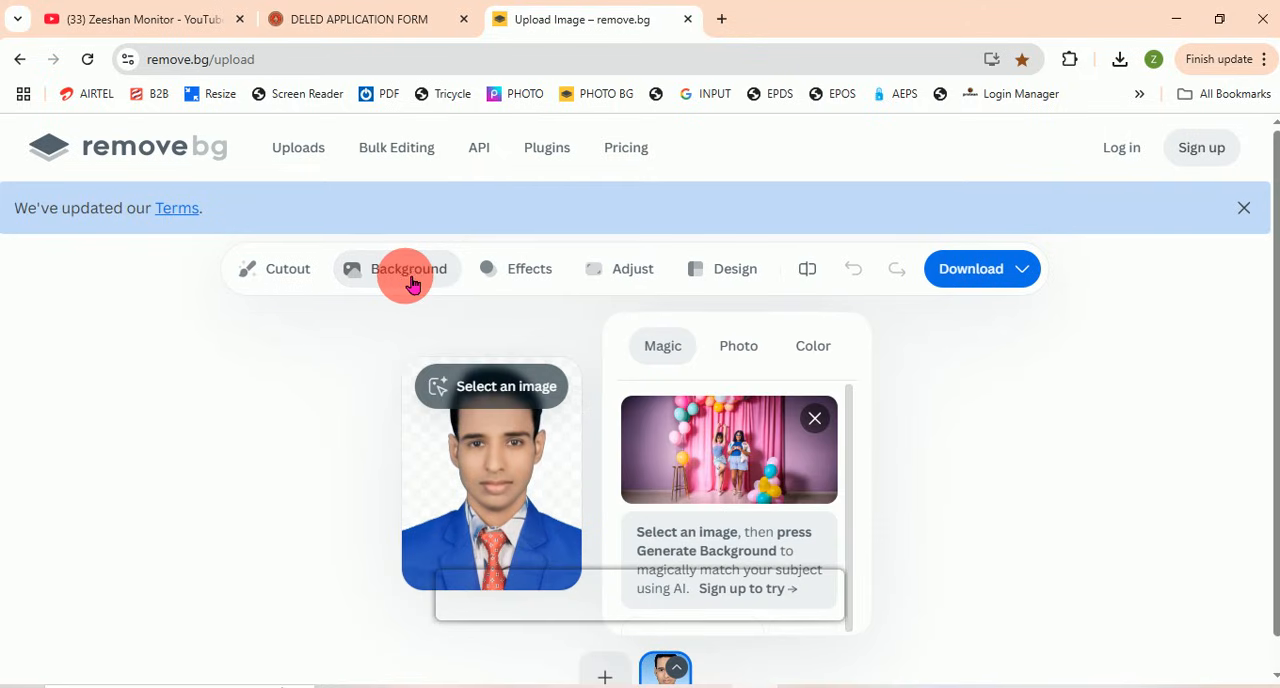
left_click(822, 354)
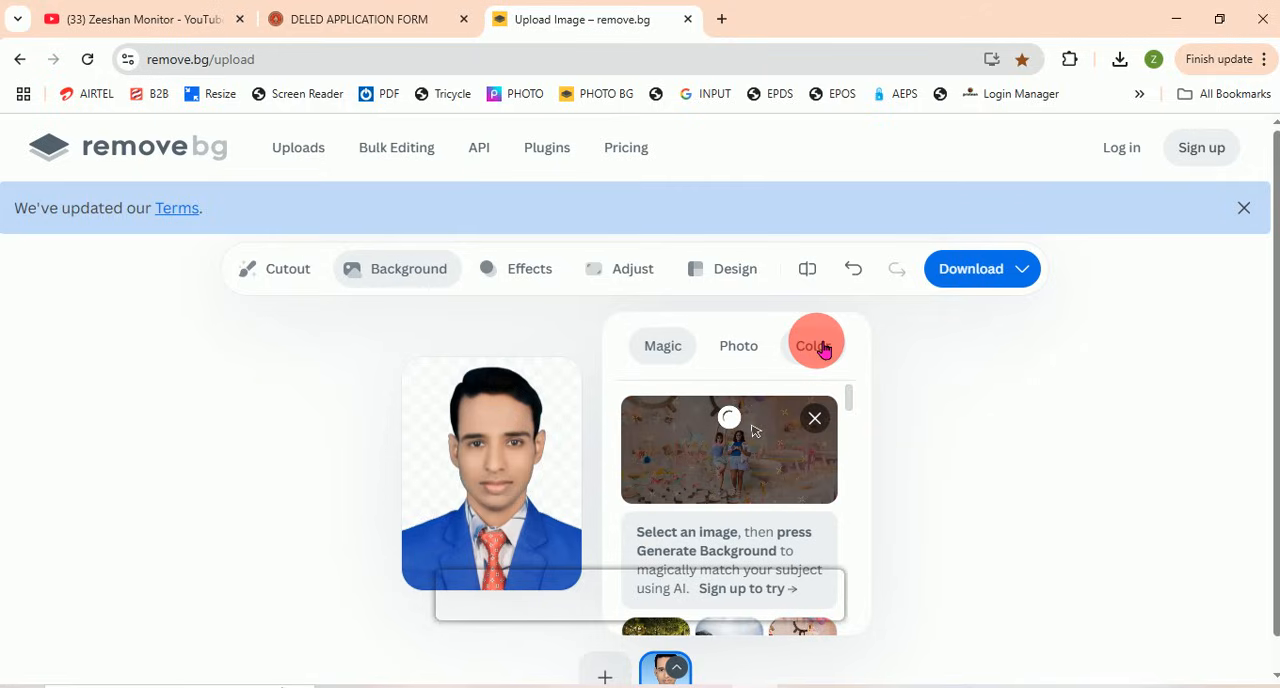
left_click(822, 348)
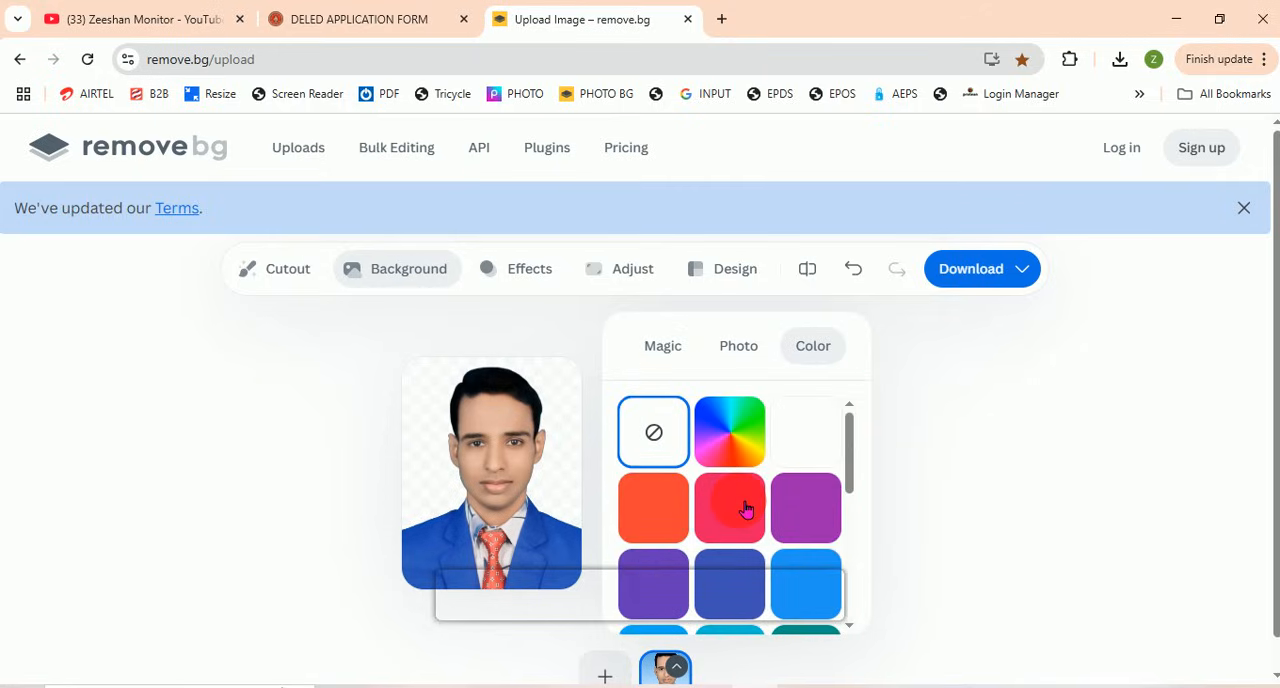
scroll(745, 510, "down", 2)
scroll(740, 510, "up", 2)
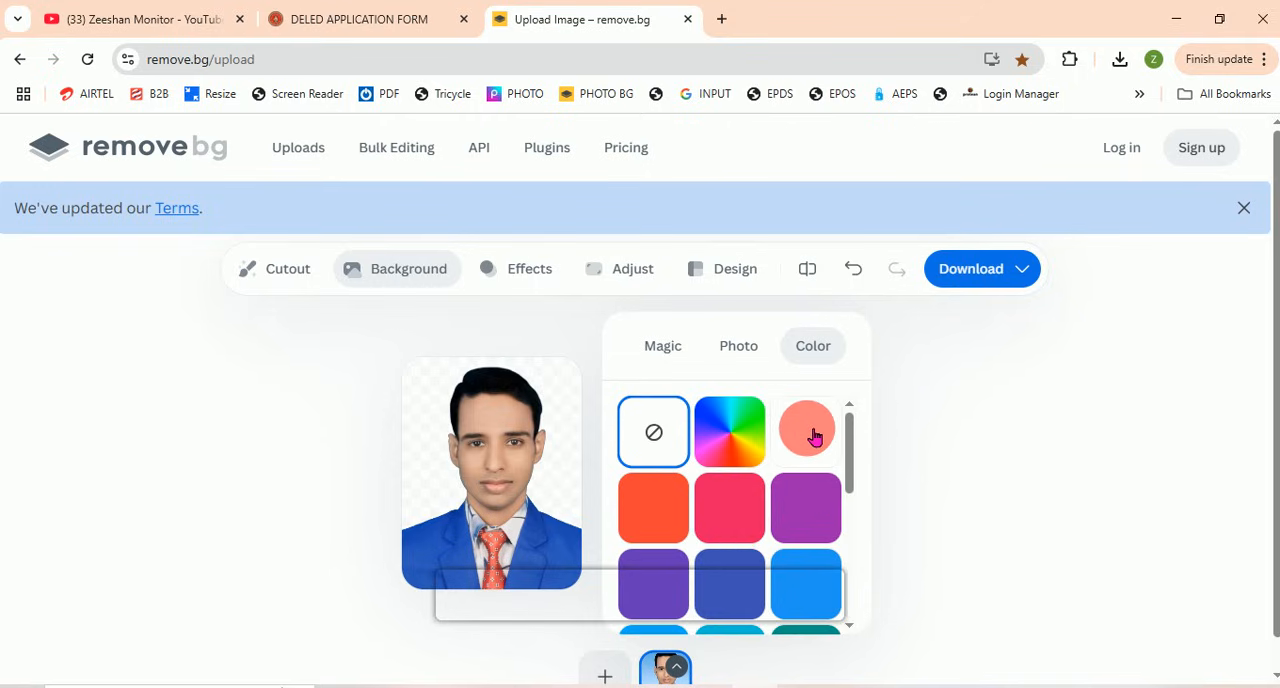
left_click(815, 433)
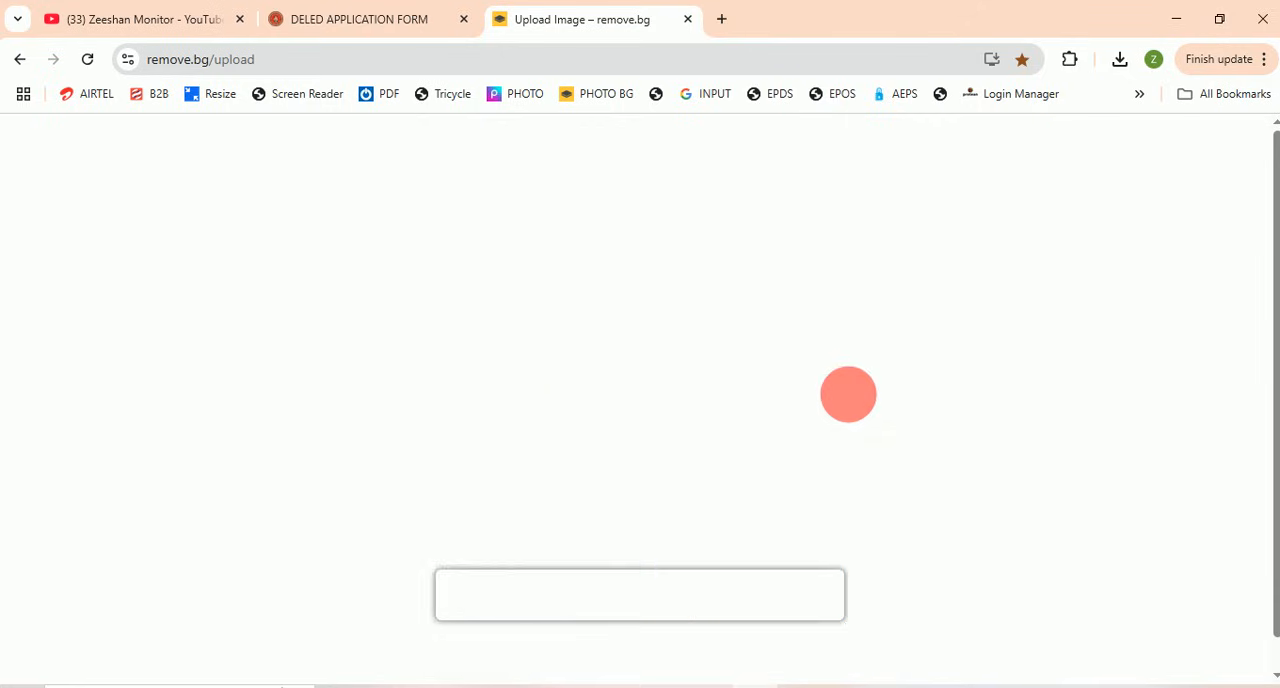
left_click(970, 278)
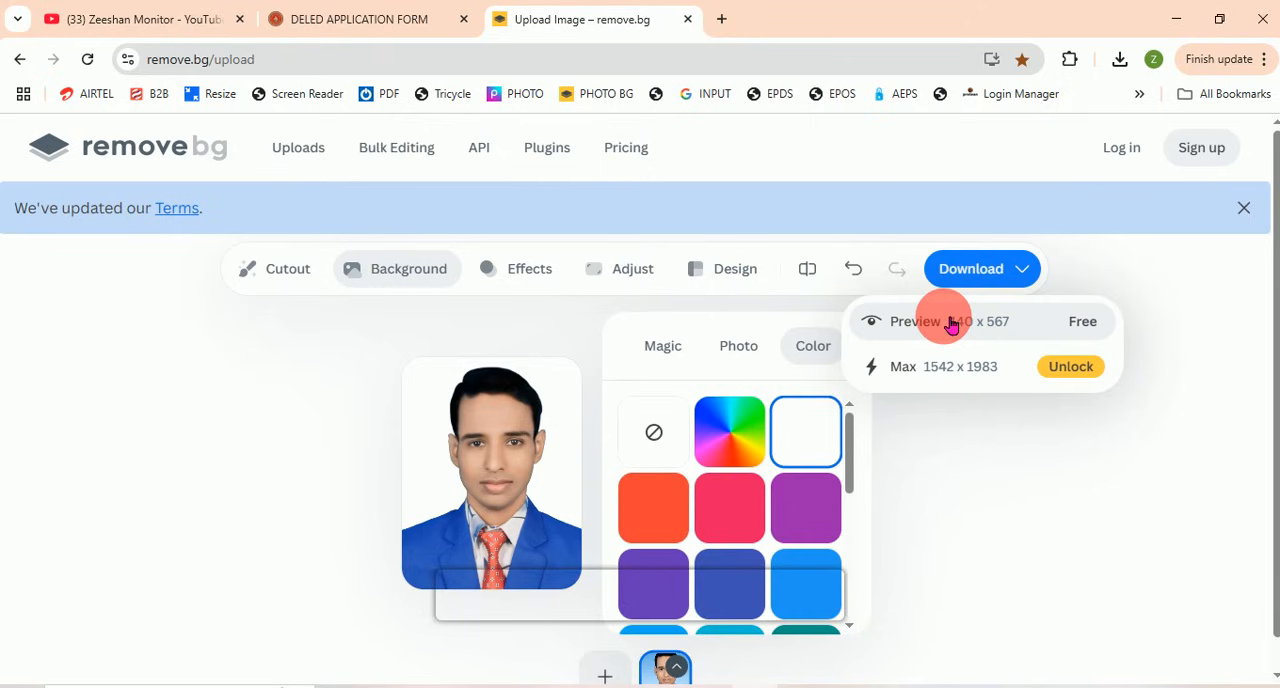
left_click(984, 329)
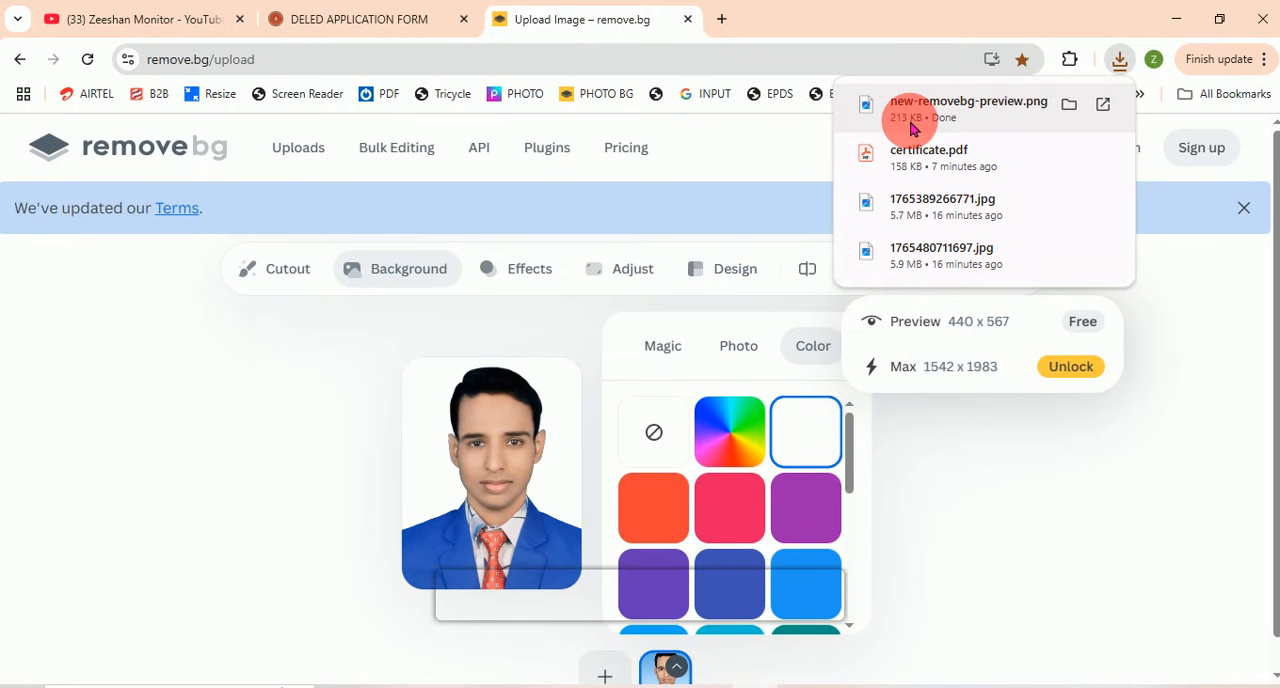
Step: Review the photo's file-size limit on the DELED application form and view New folder (3) in File Explorer
left_click(371, 22)
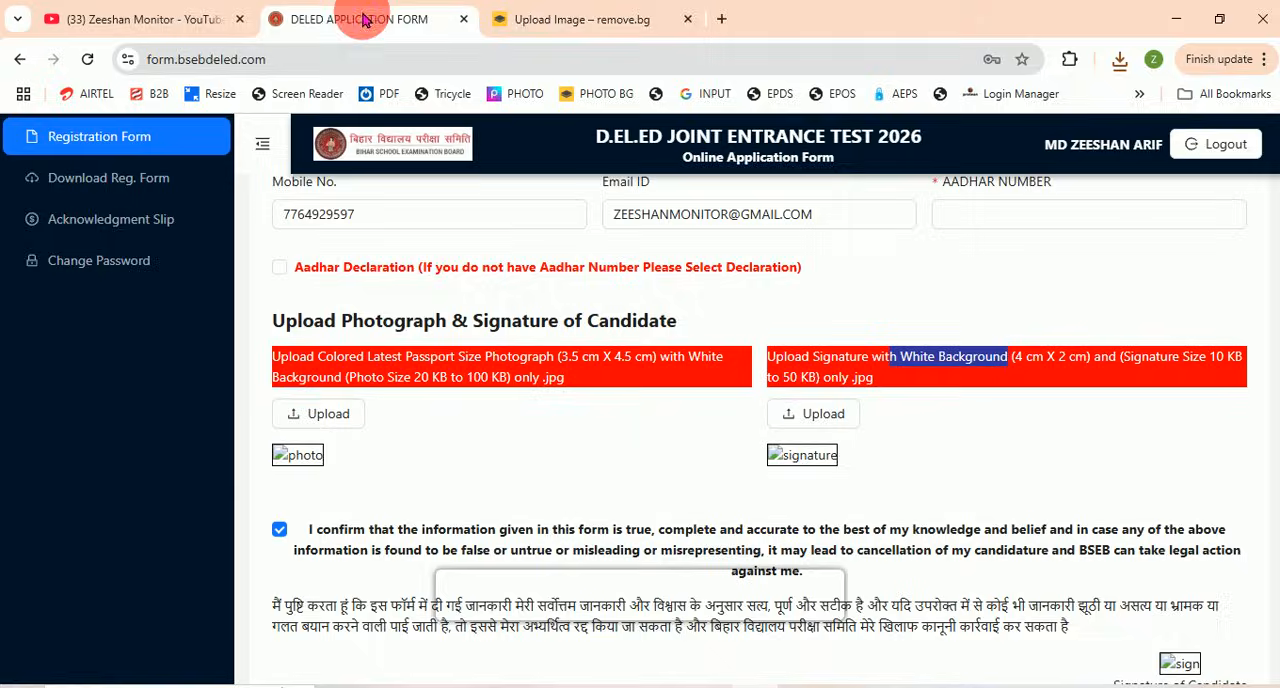
left_click_drag(447, 396, 497, 396)
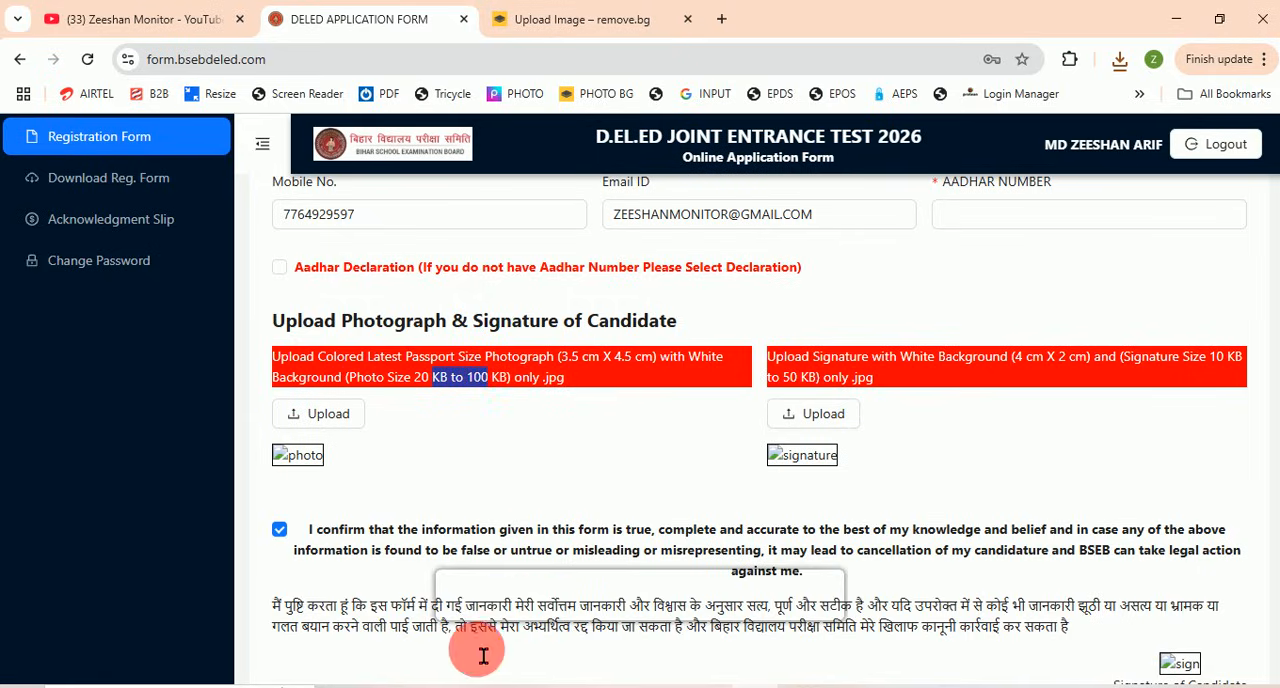
left_click(435, 686)
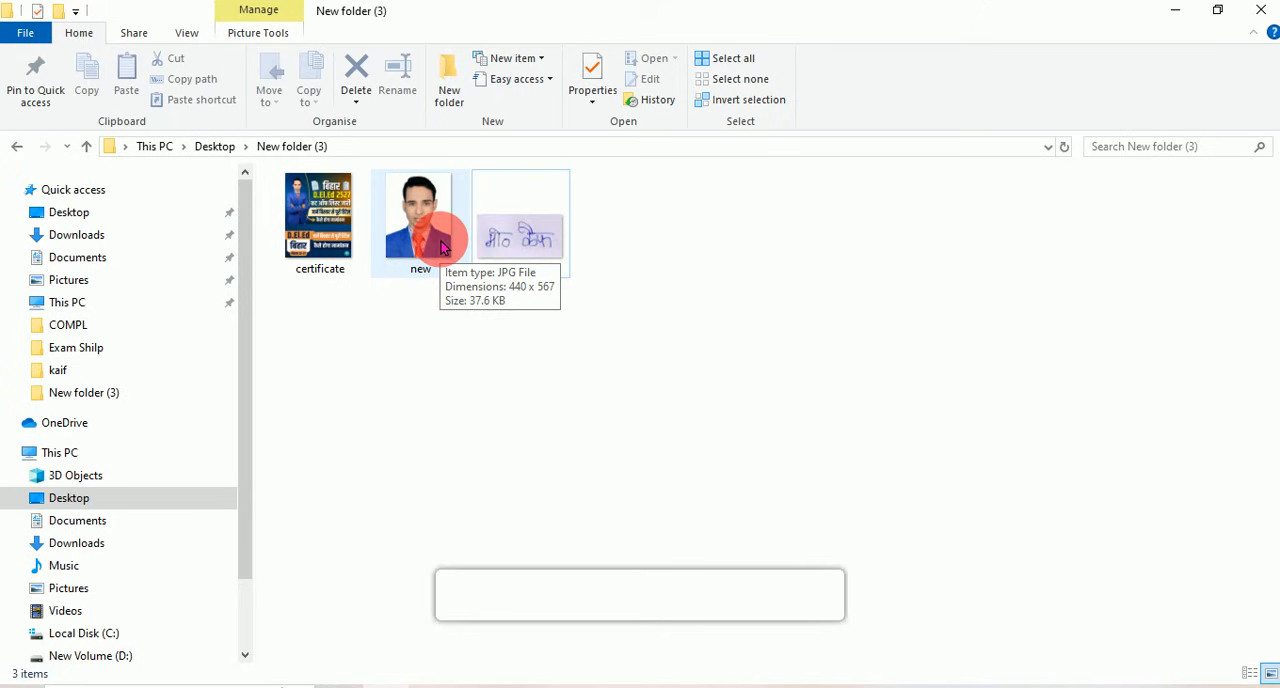
Step: Return to remove.bg in the browser and upload the sign image for background removal
left_click(763, 686)
left_click(540, 18)
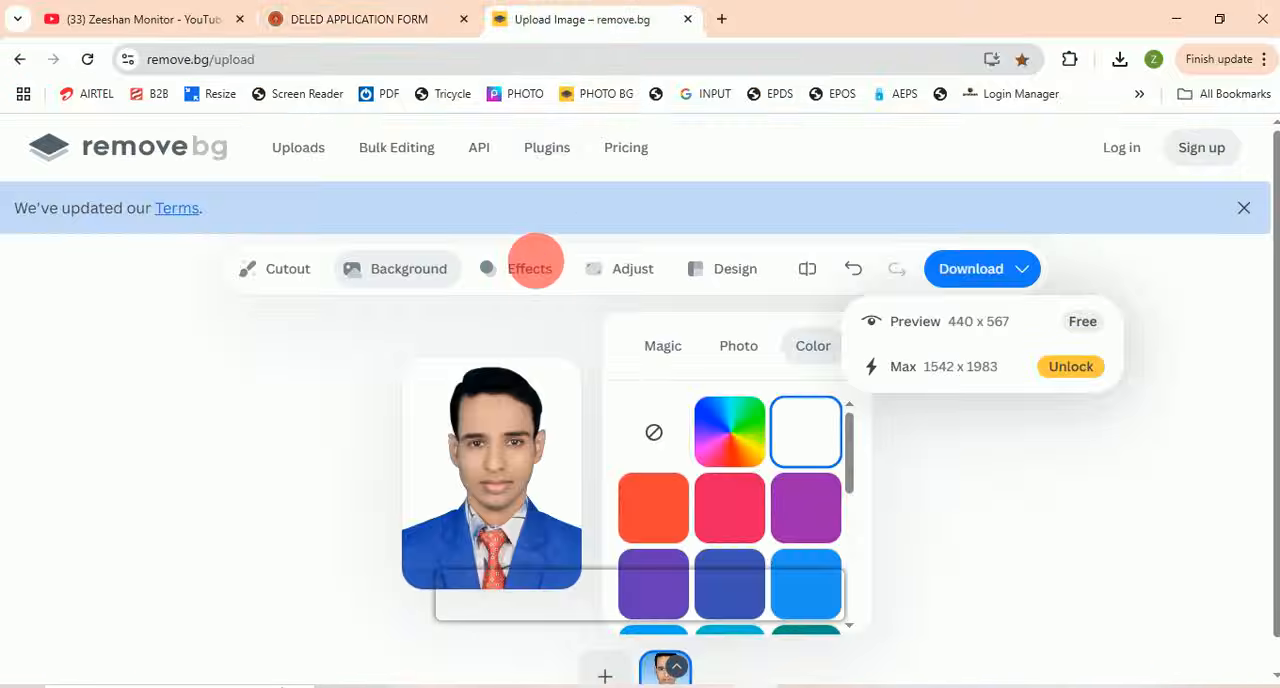
left_click(617, 673)
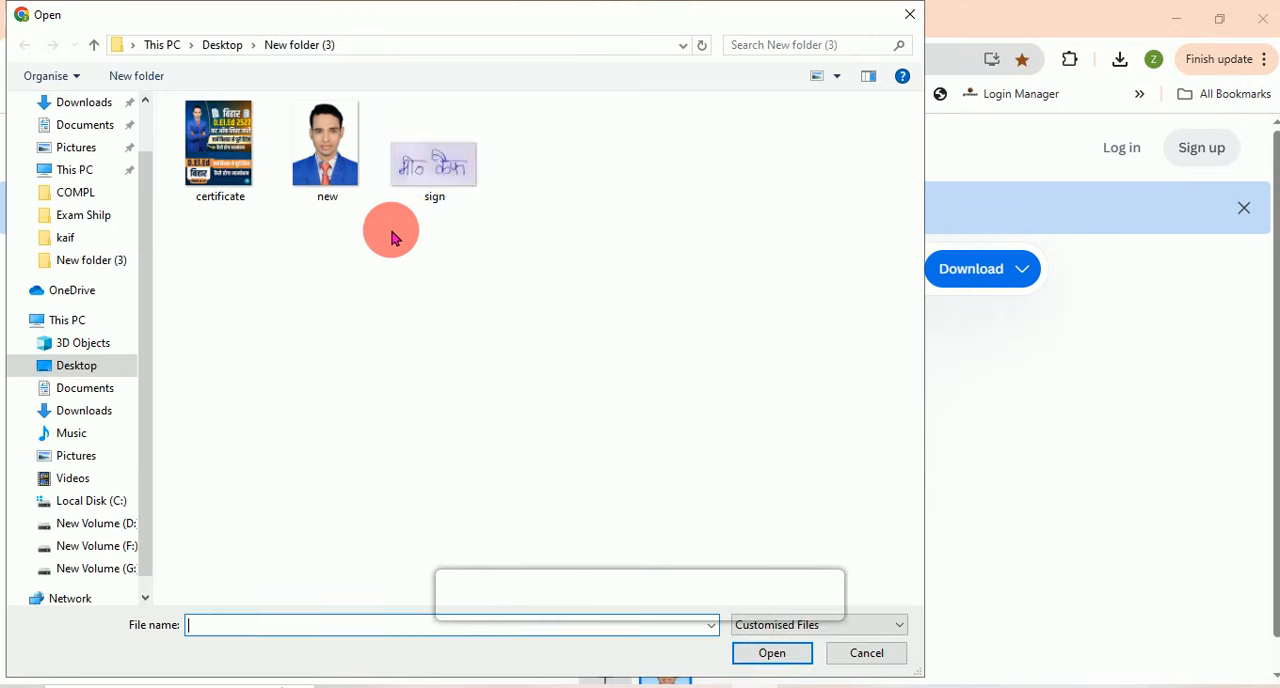
double_click(430, 168)
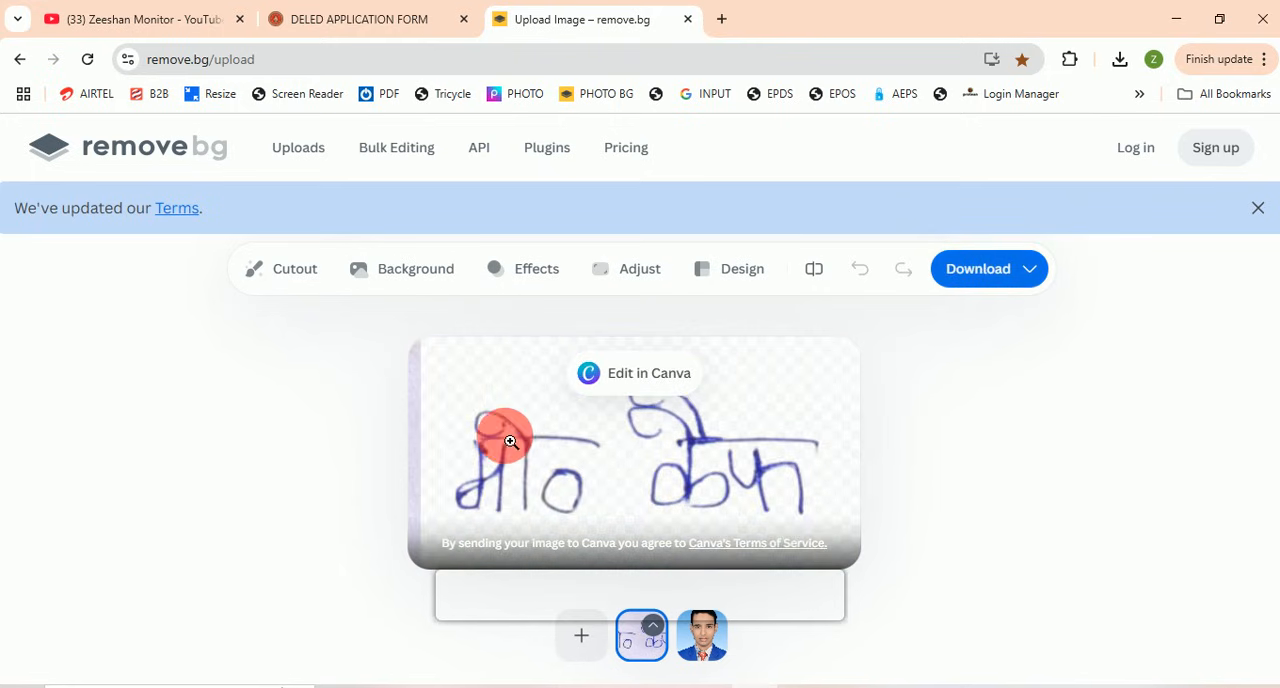
Step: Give the signature a plain white background, download its 421 x 217 preview and show the recent downloads
left_click(417, 268)
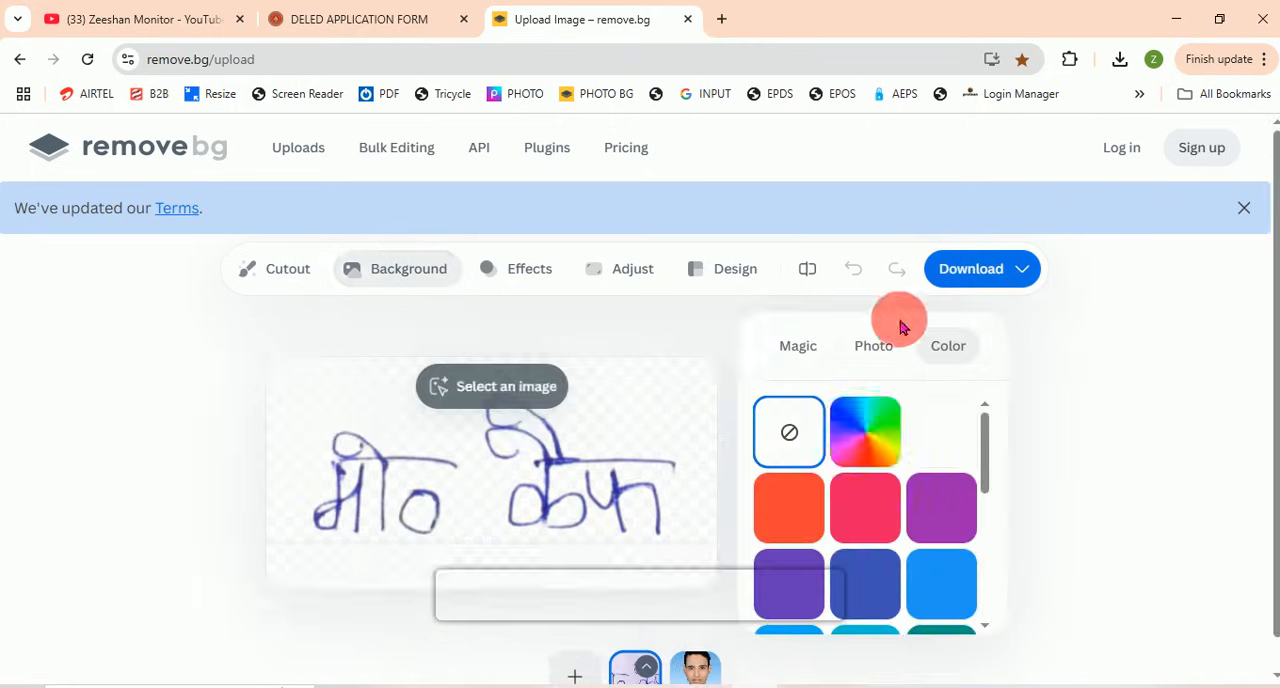
left_click(963, 427)
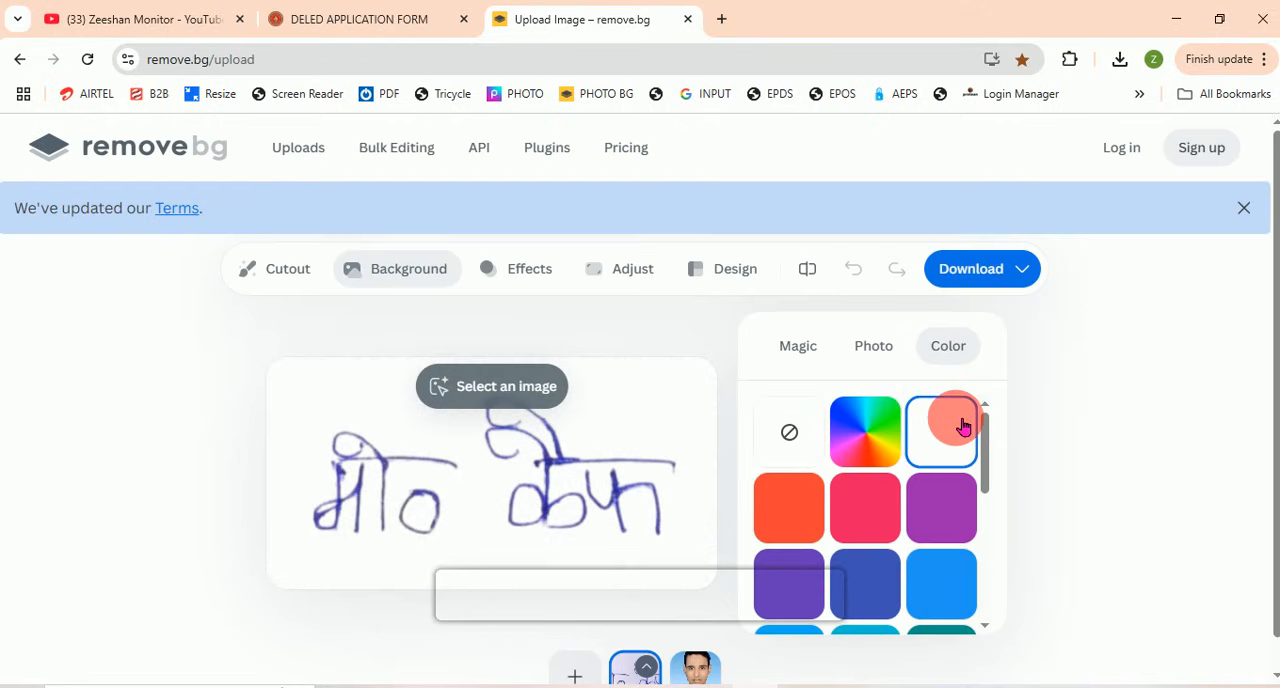
left_click(971, 268)
left_click(951, 321)
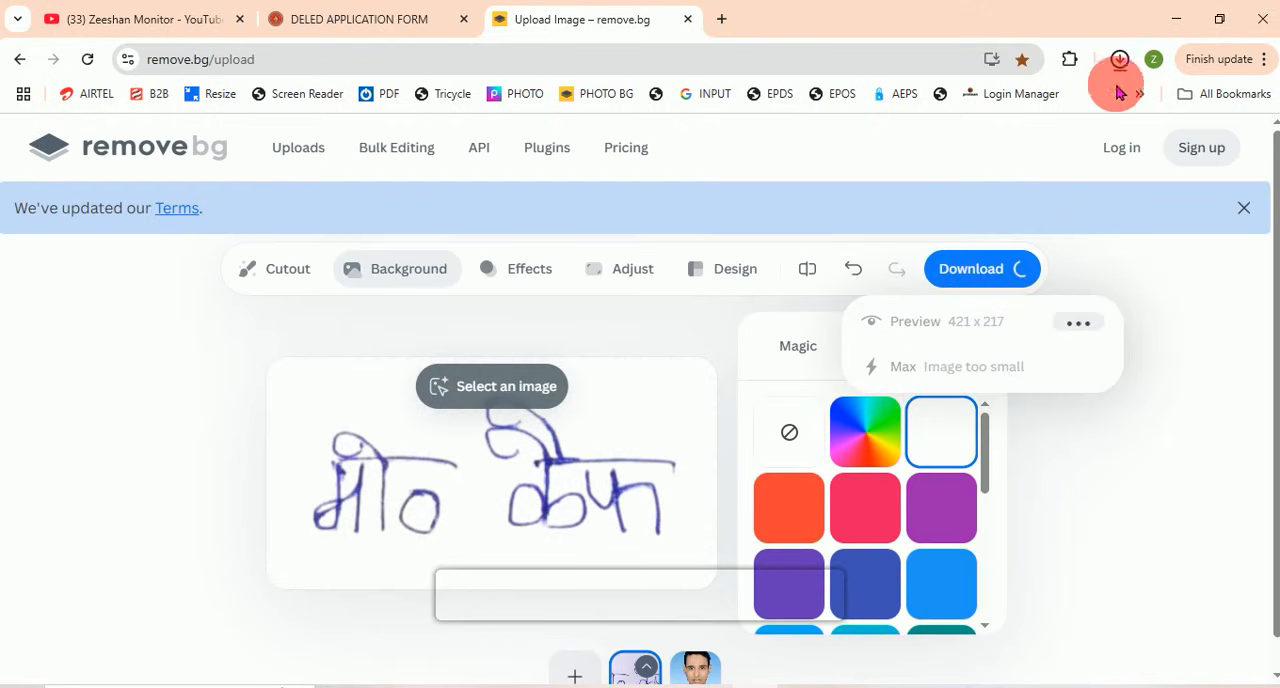
left_click(1120, 62)
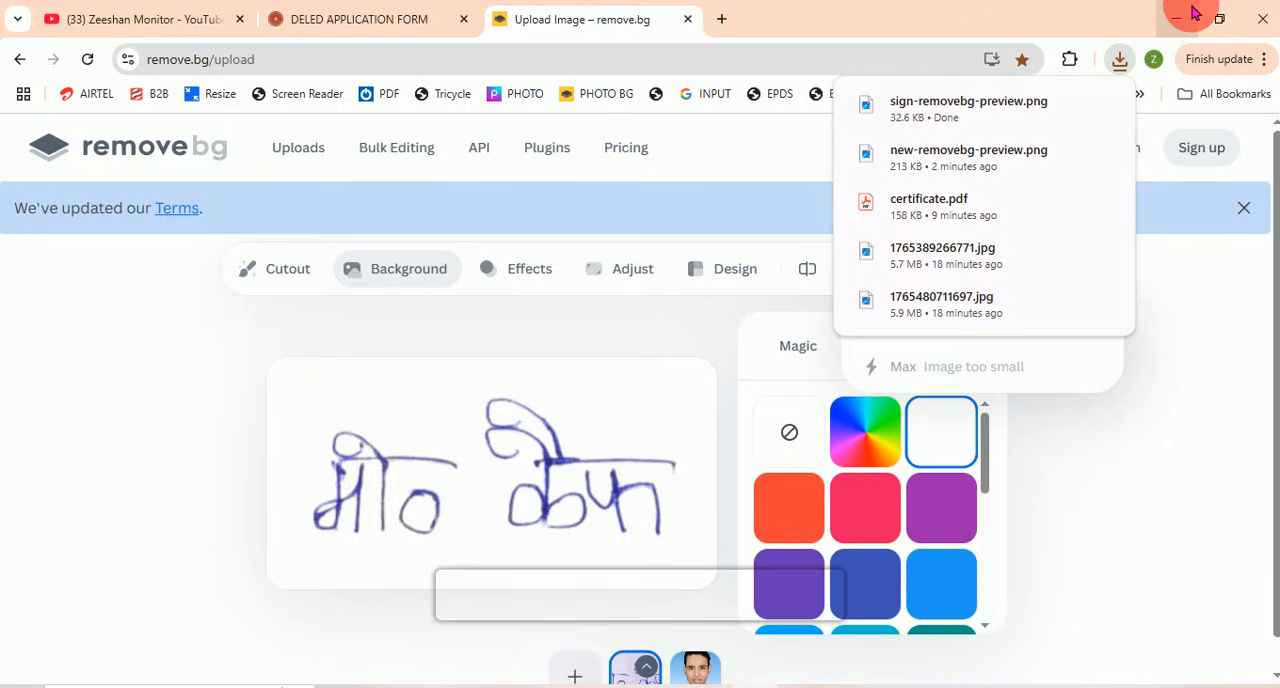
Step: Switch to the Downloads folder in File Explorer and select the sign-removebg-preview image
left_click(1190, 15)
left_click(76, 542)
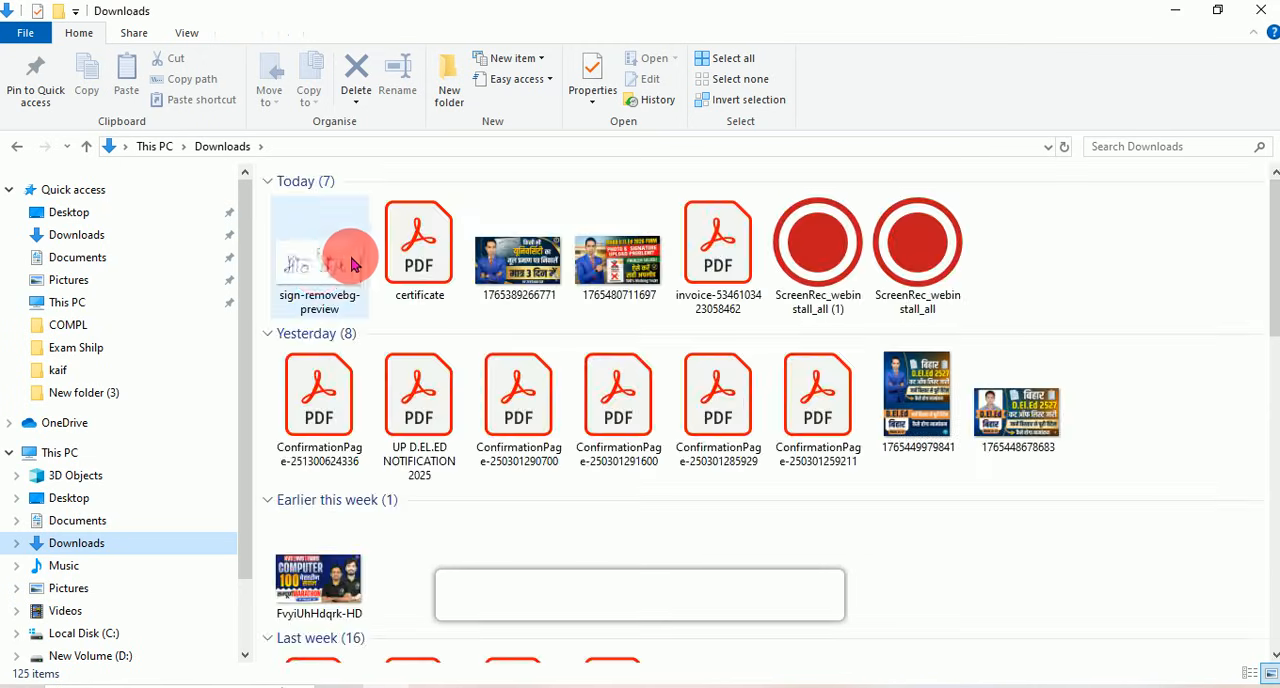
left_click(334, 265)
Step: Refresh New folder (3) and check the file size of the sng image in its properties
key("alt+Left")
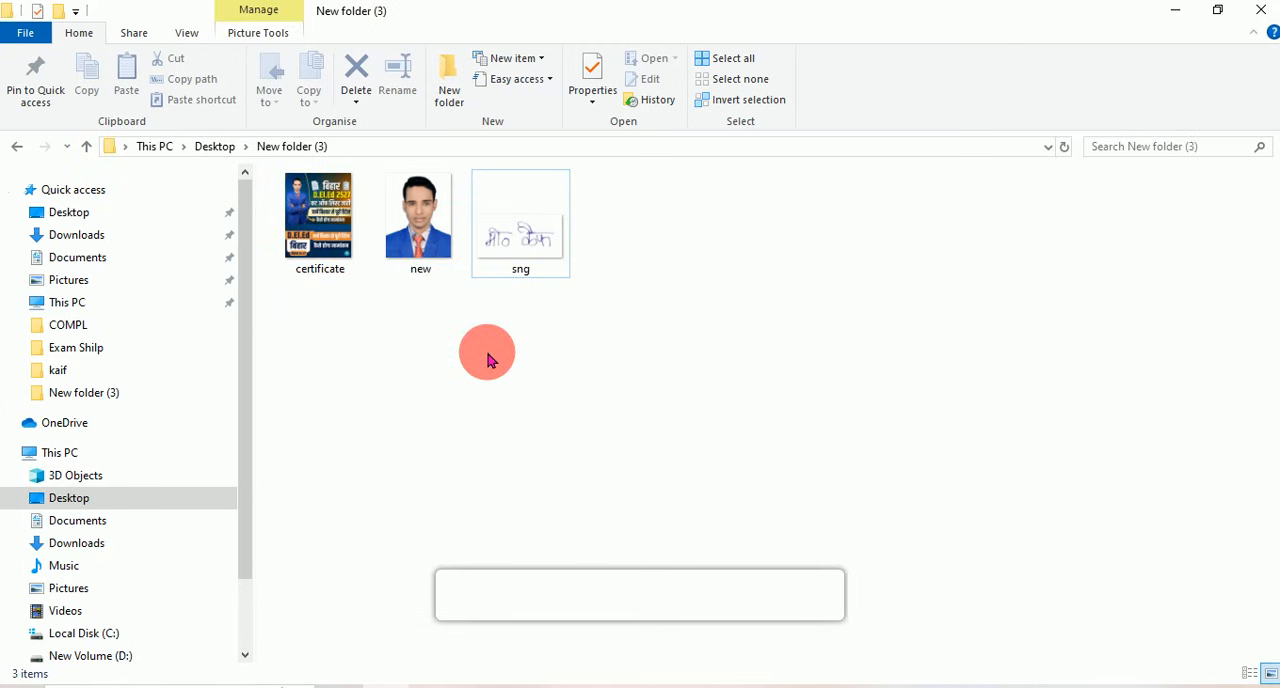
right_click(414, 306)
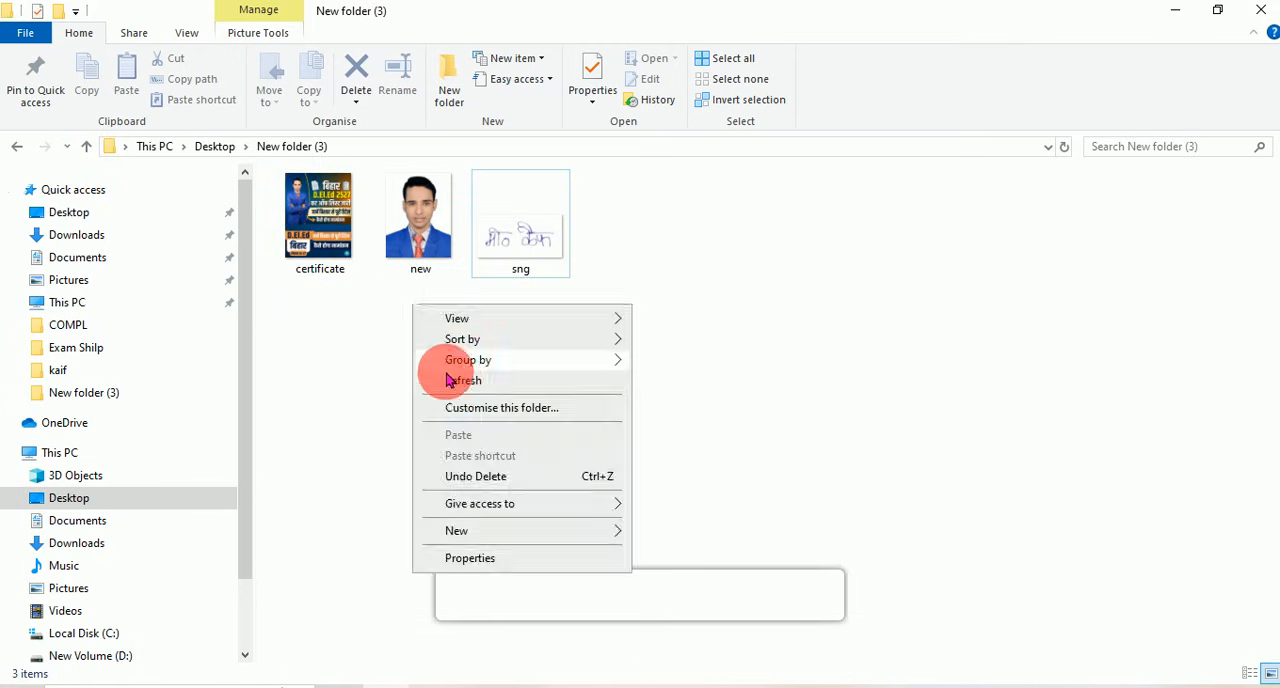
left_click(460, 382)
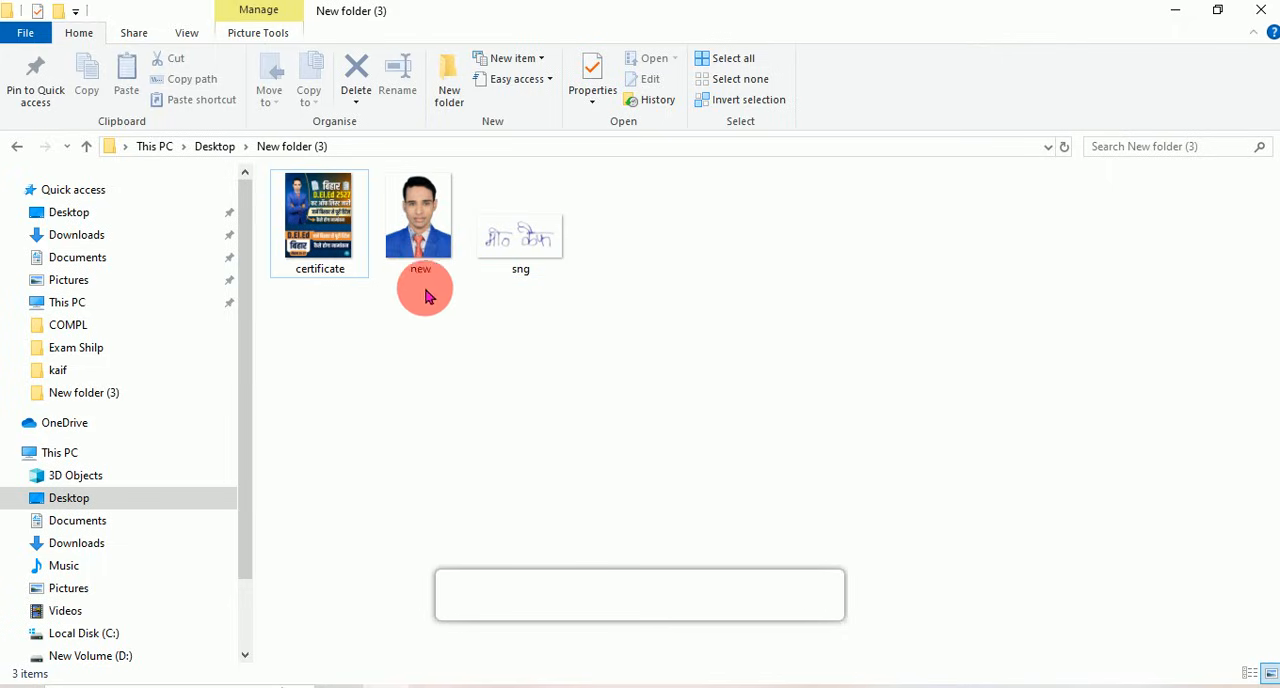
left_click(507, 253)
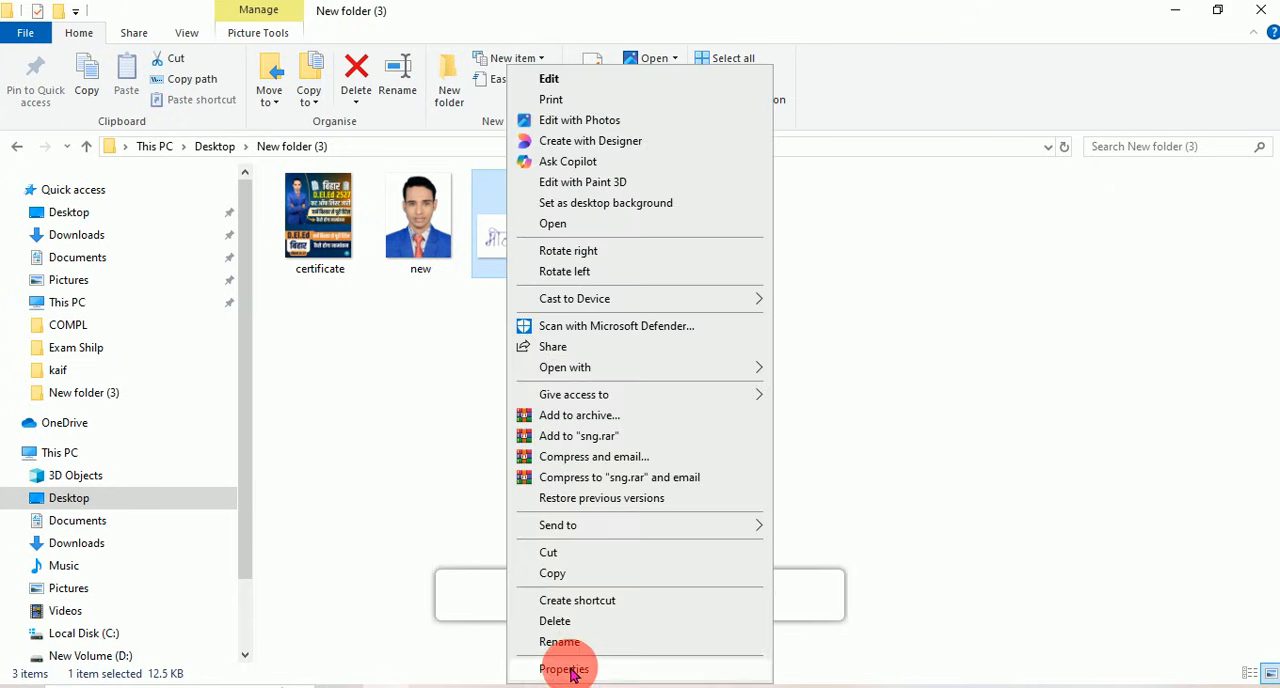
left_click(565, 668)
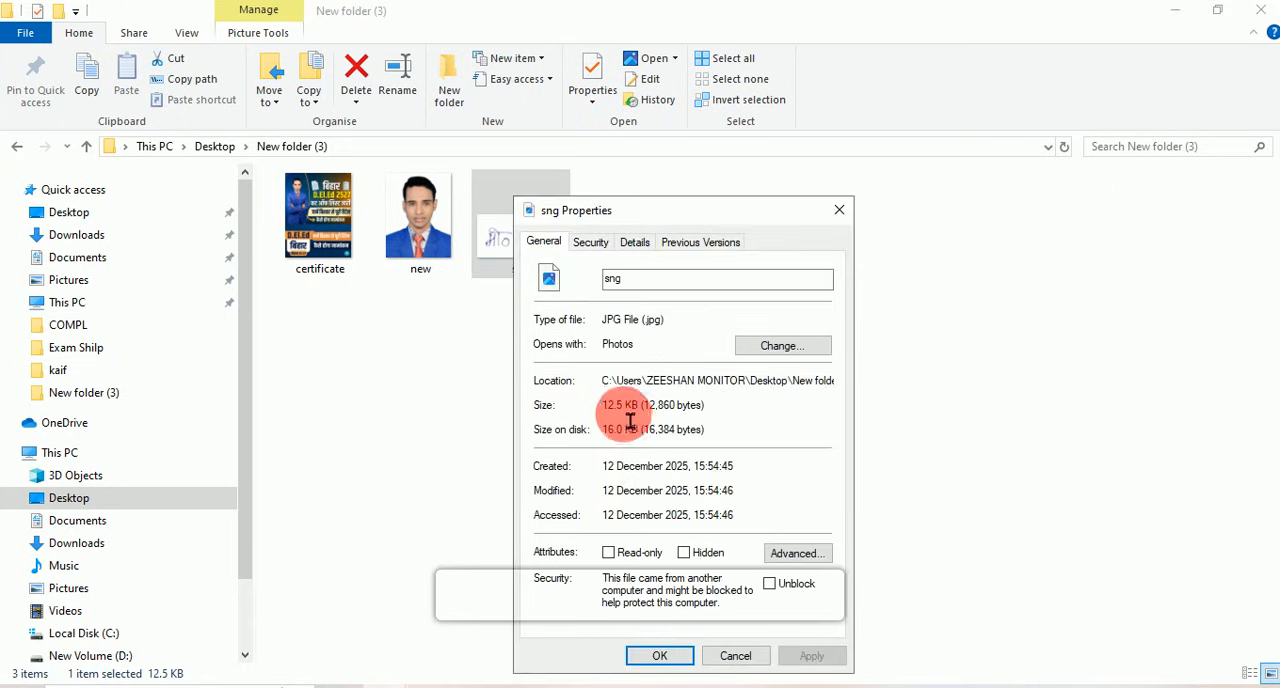
left_click_drag(603, 410, 648, 411)
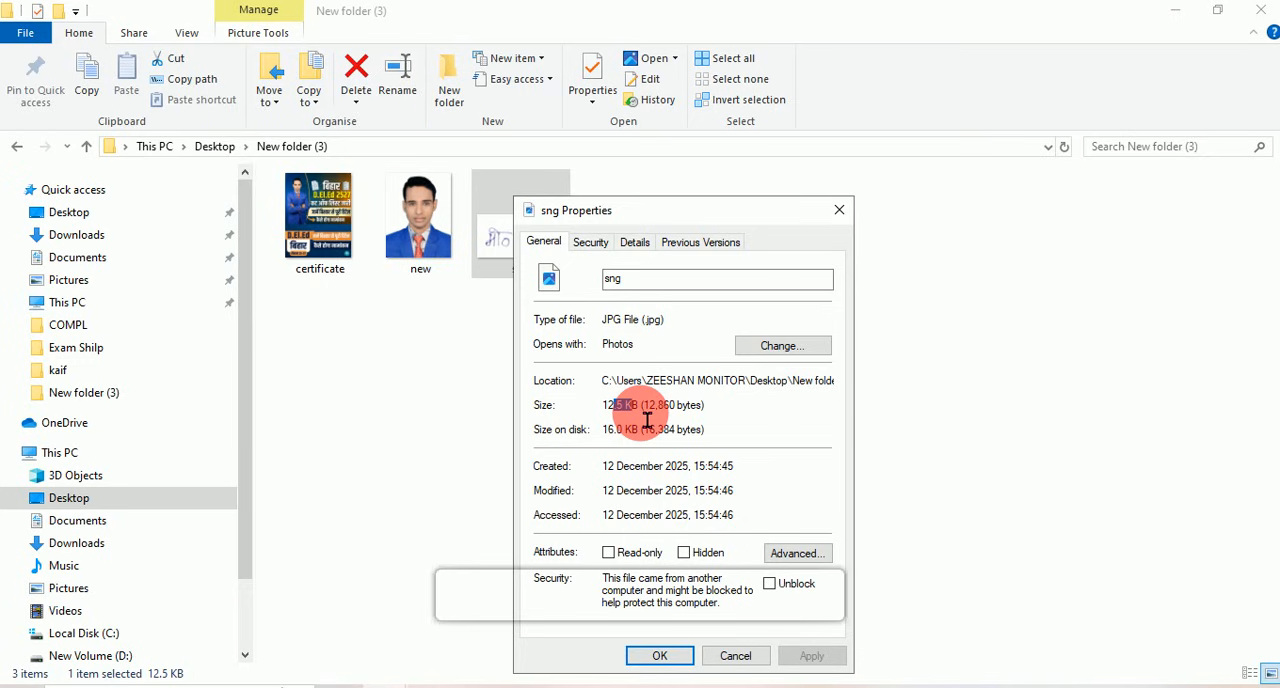
left_click(735, 655)
Step: Switch to the browser, close the remove.bg page and try to upload the signature image to the DELED application form
key("alt+Tab")
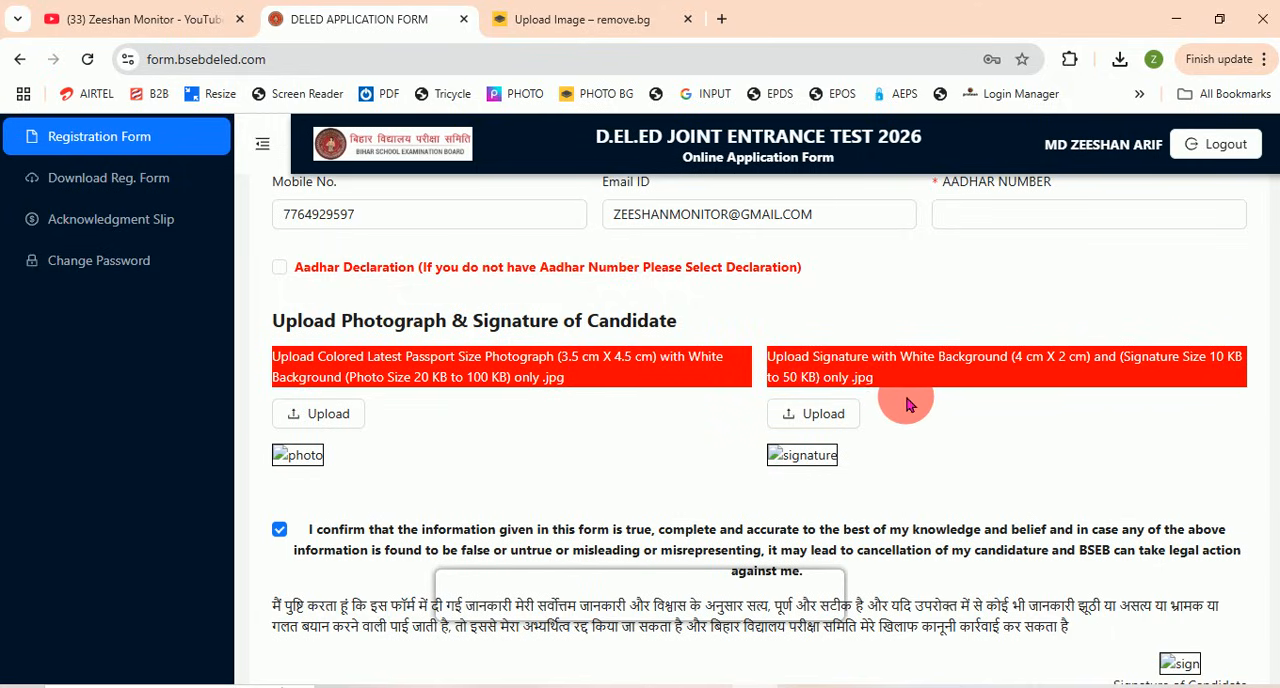
left_click(687, 19)
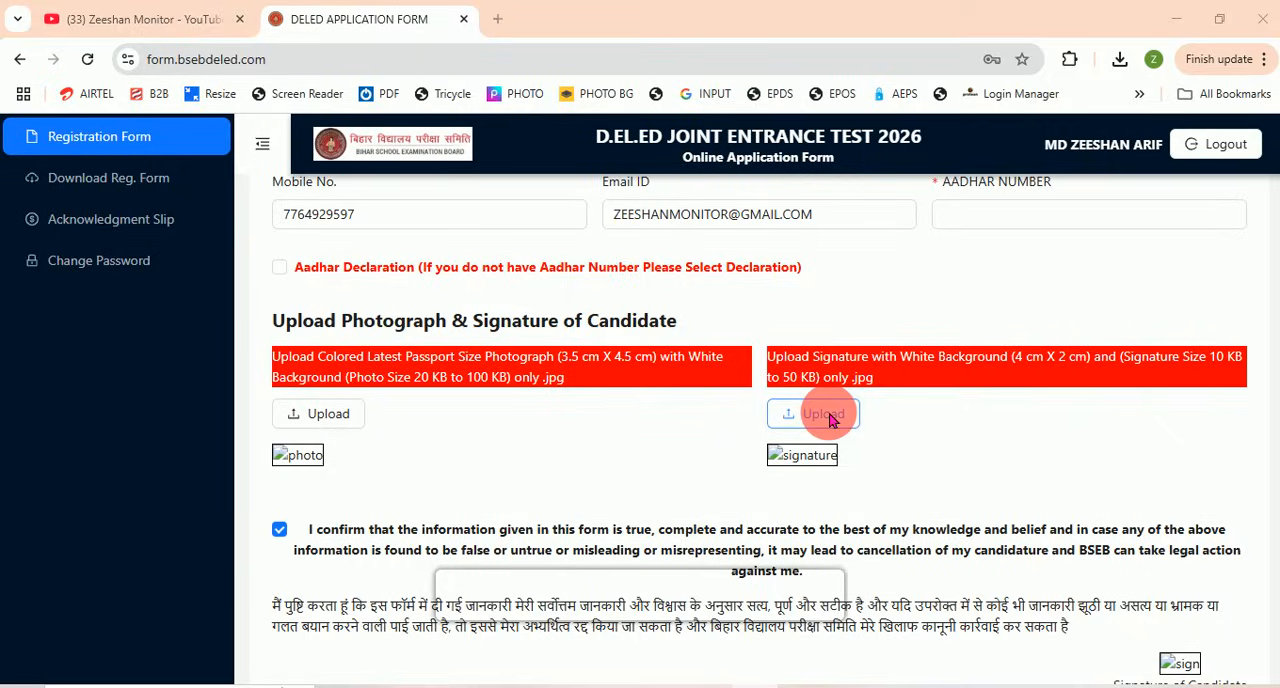
left_click(829, 417)
left_click(430, 178)
double_click(430, 178)
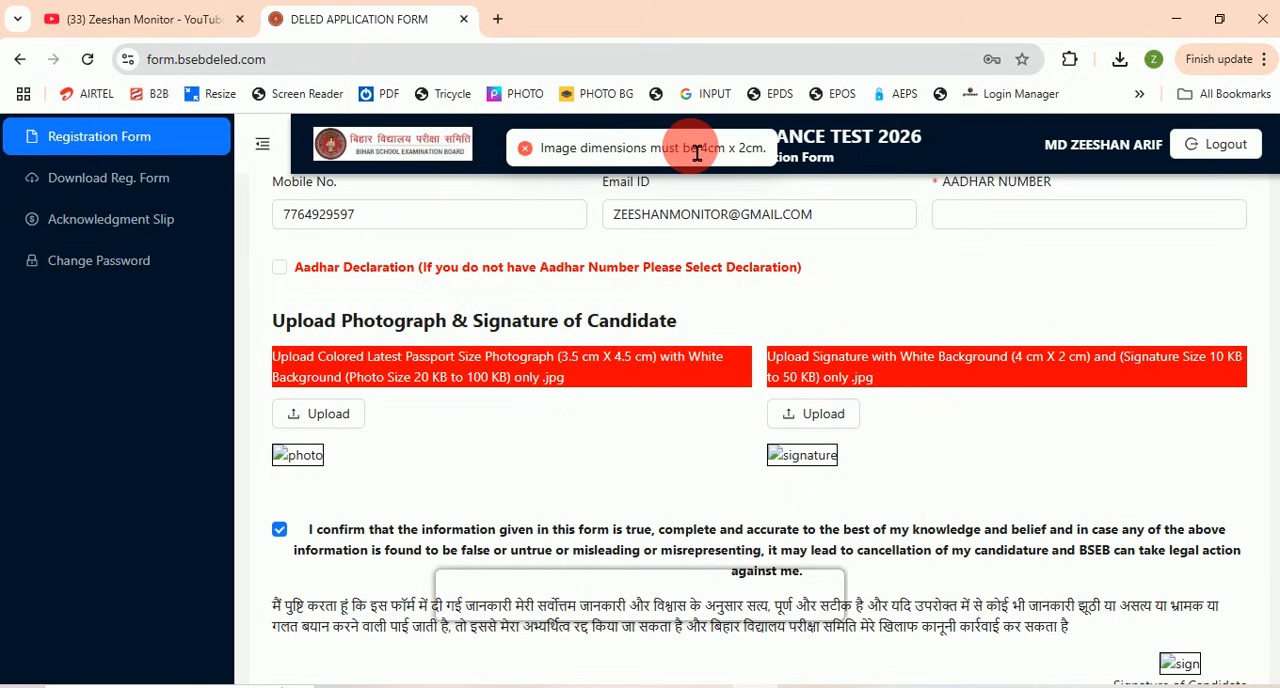
Step: Review the signature upload's dimension error and the form's background, dimension and file-size requirements
left_click_drag(661, 155, 770, 170)
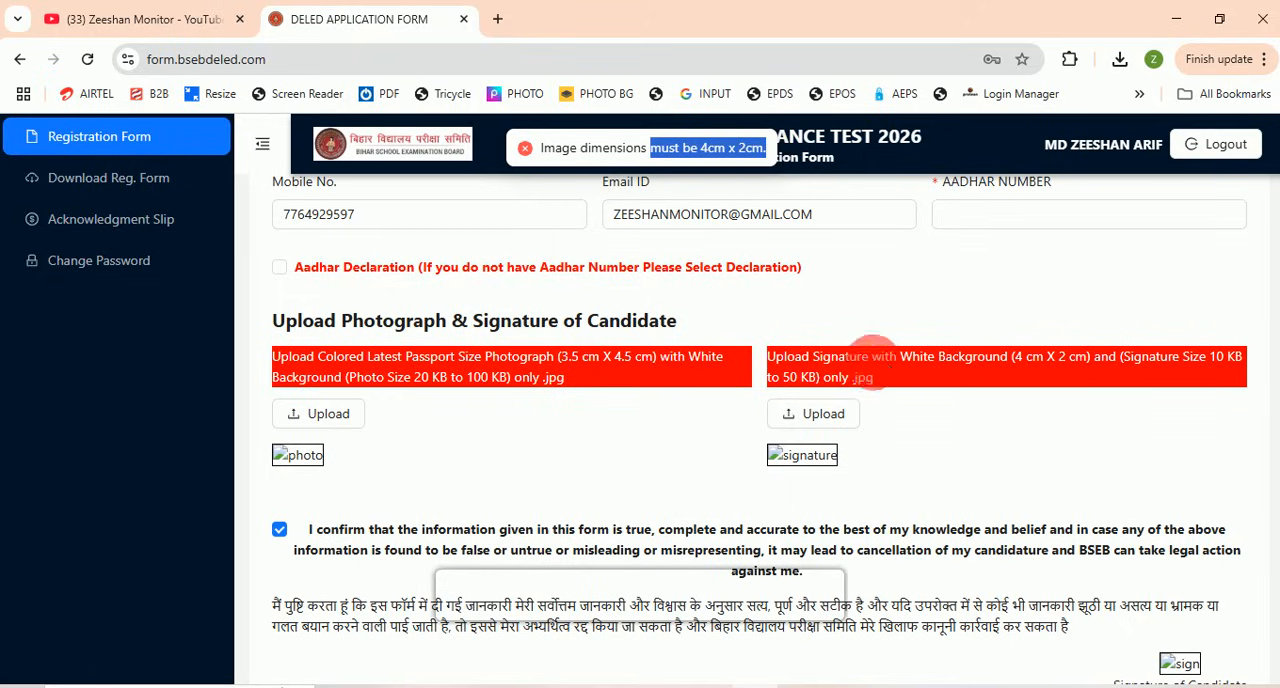
left_click_drag(795, 357, 978, 382)
left_click(1082, 367)
left_click_drag(1136, 365, 1141, 386)
left_click(1053, 389)
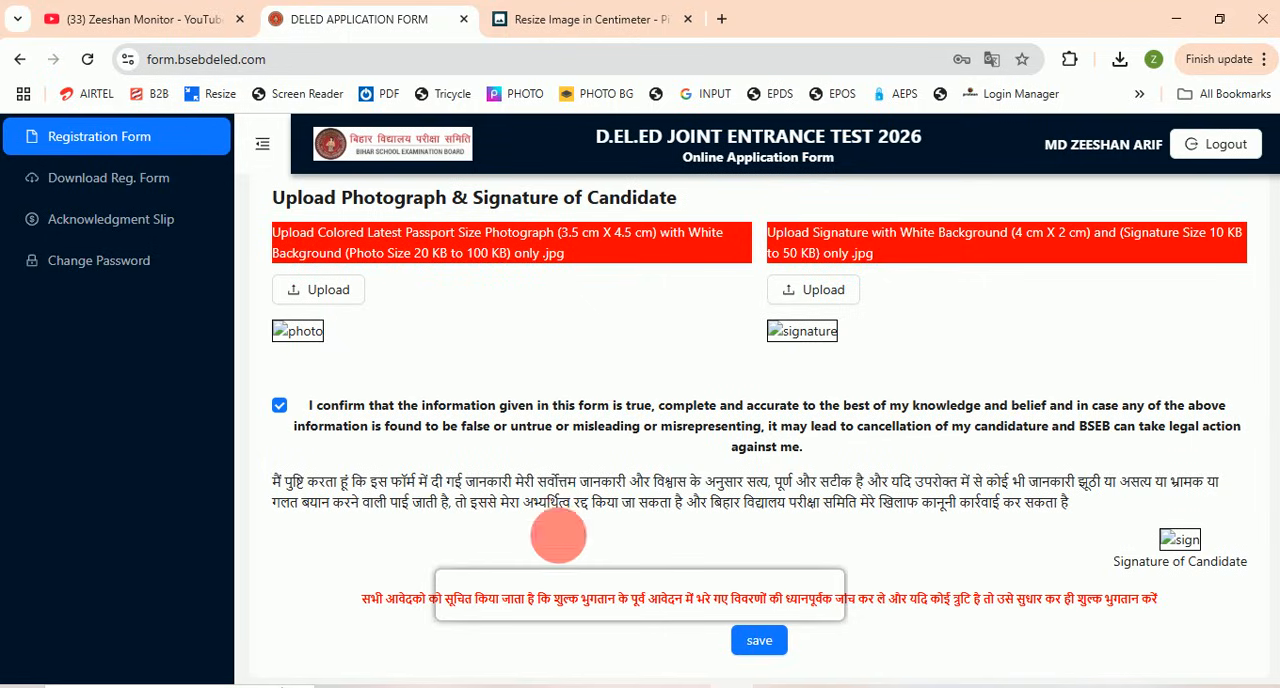
Step: Switch to Adobe Photoshop and move the sng.jpg window beside the new.jpg photo
left_click(424, 687)
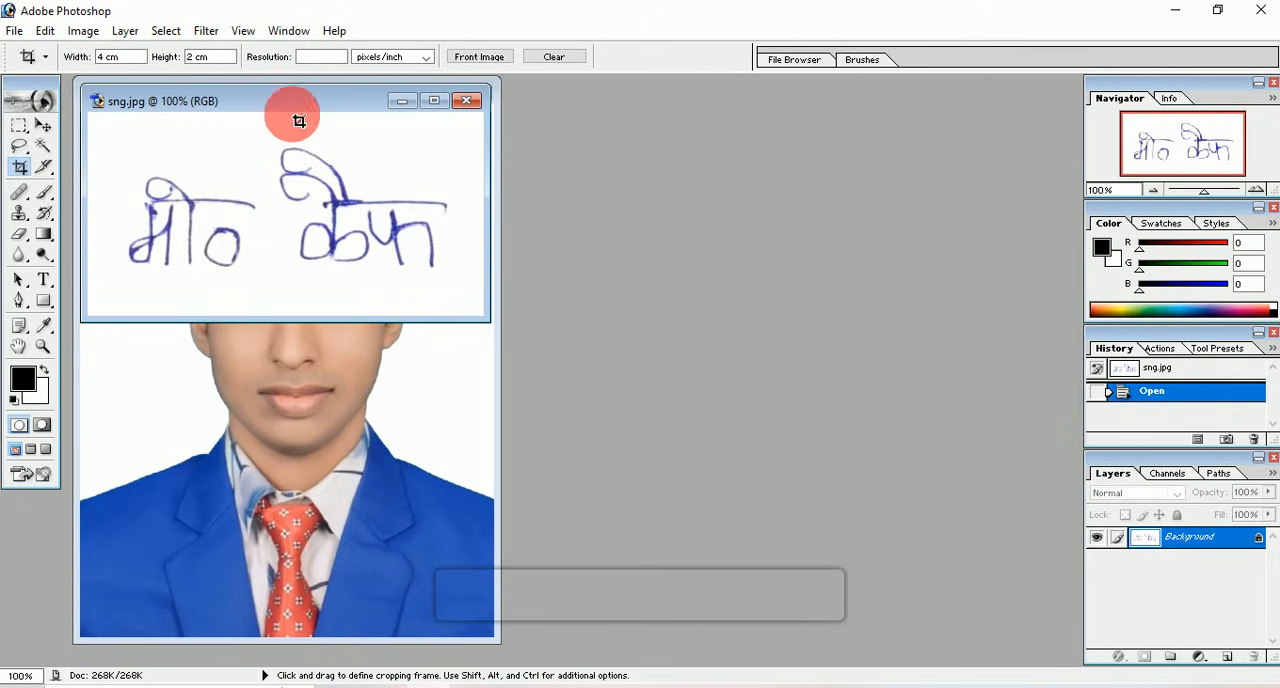
left_click_drag(278, 104, 722, 194)
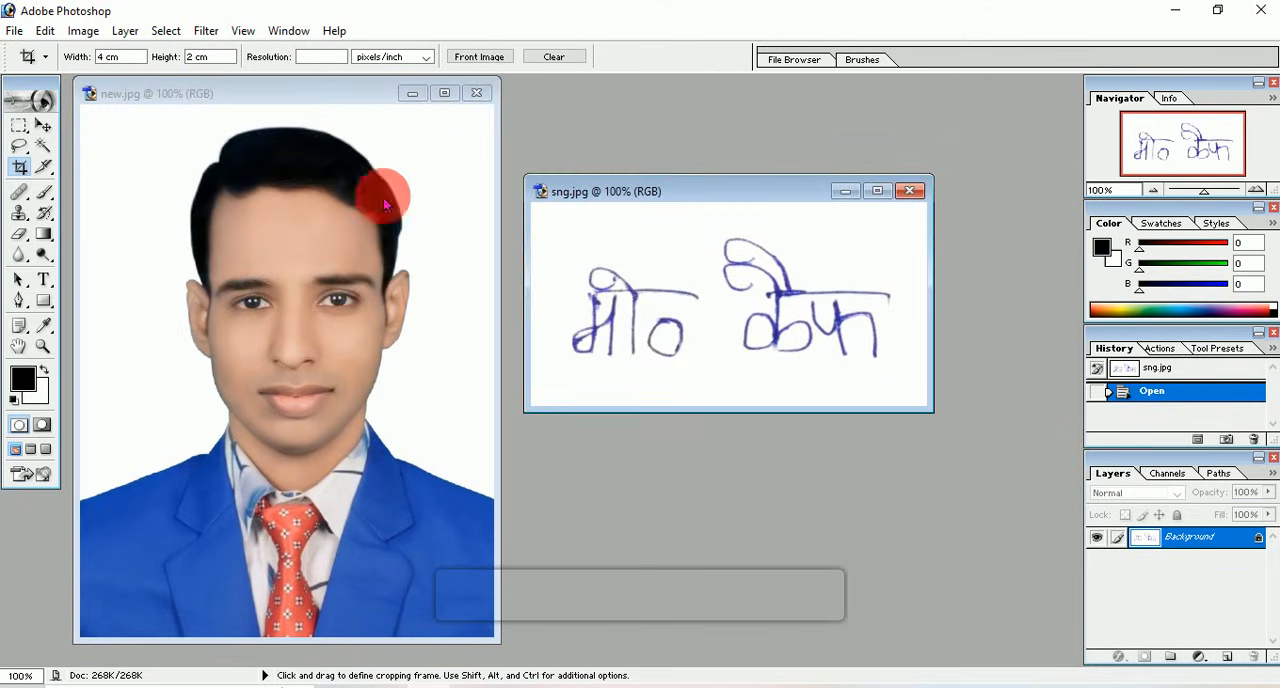
mouse_move(709, 194)
left_mouse_down()
mouse_move(449, 183)
mouse_move(571, 177)
mouse_move(727, 195)
left_mouse_up()
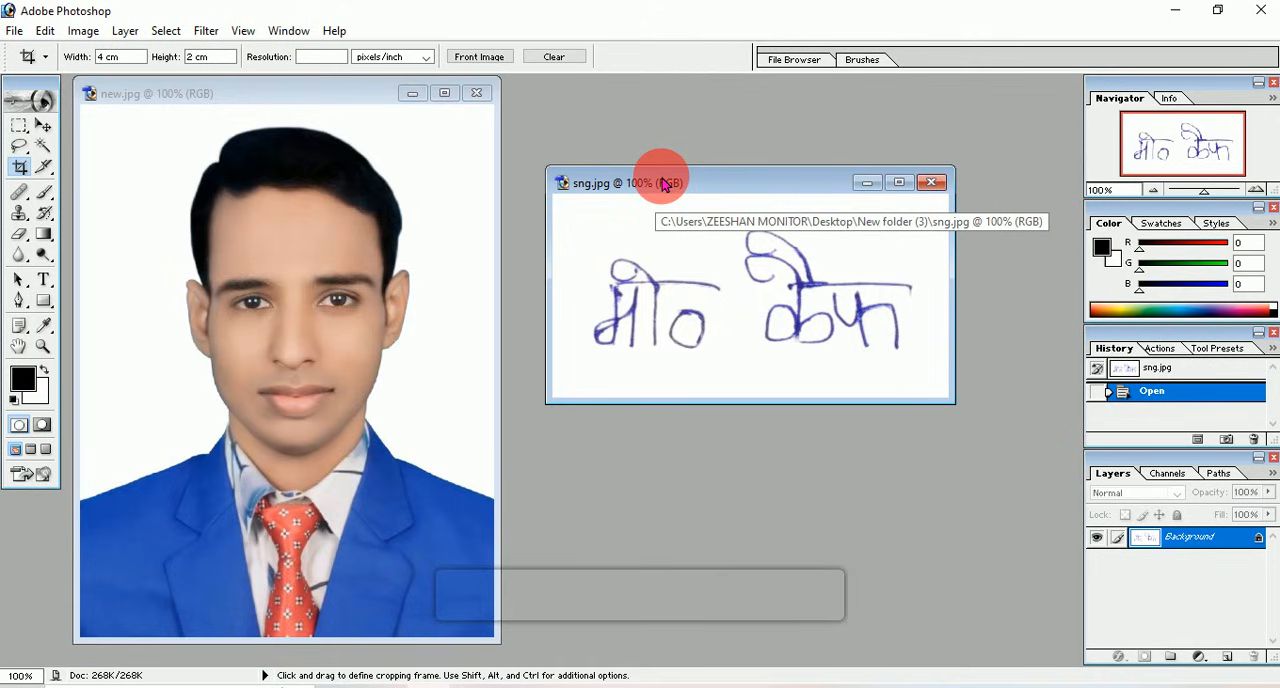
left_click(46, 34)
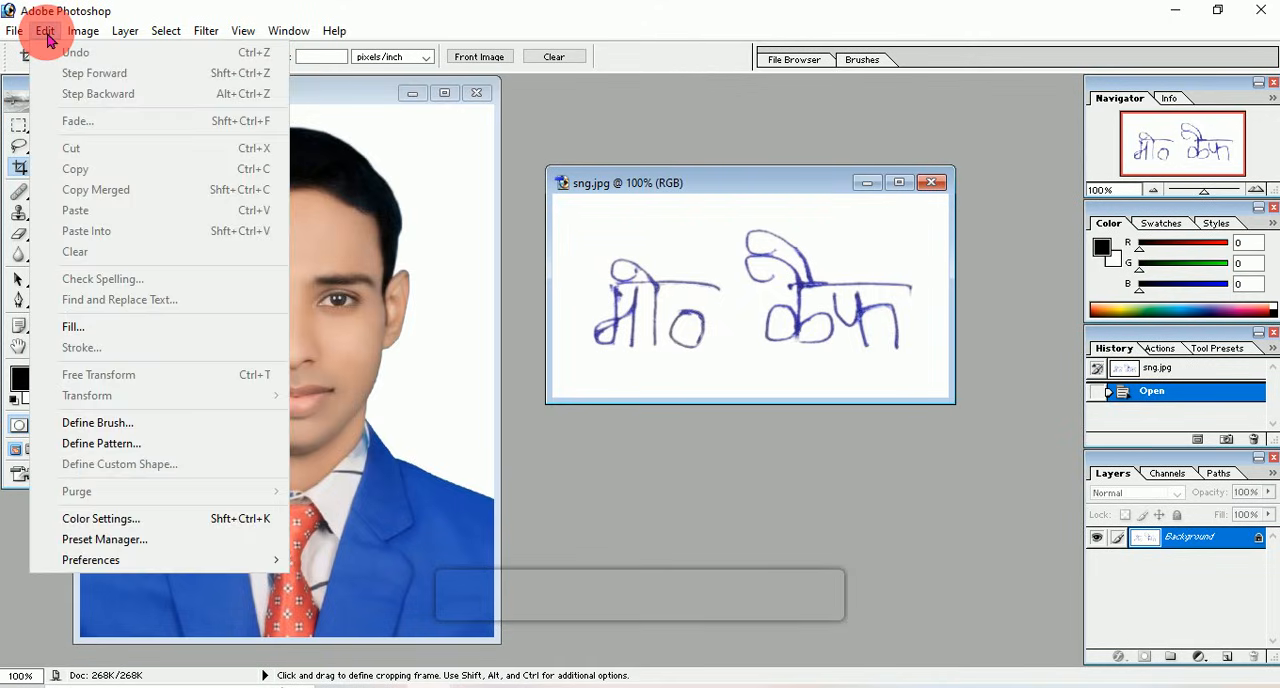
mouse_move(86, 34)
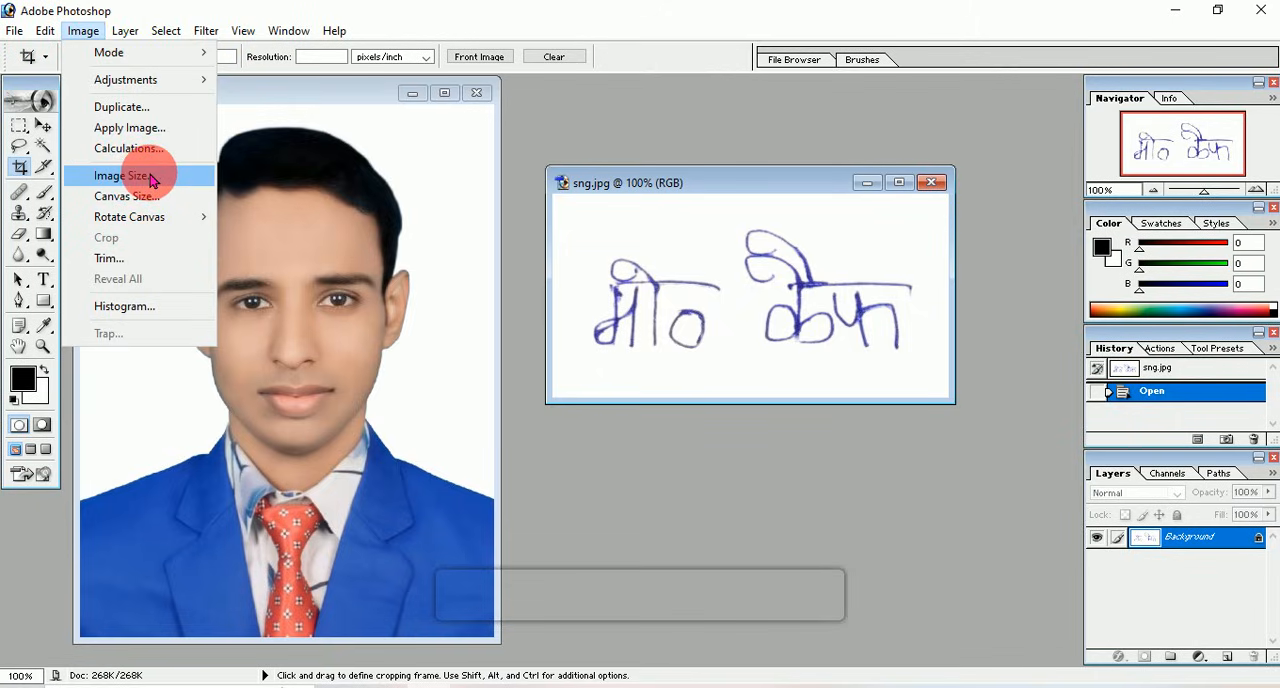
left_click(872, 281)
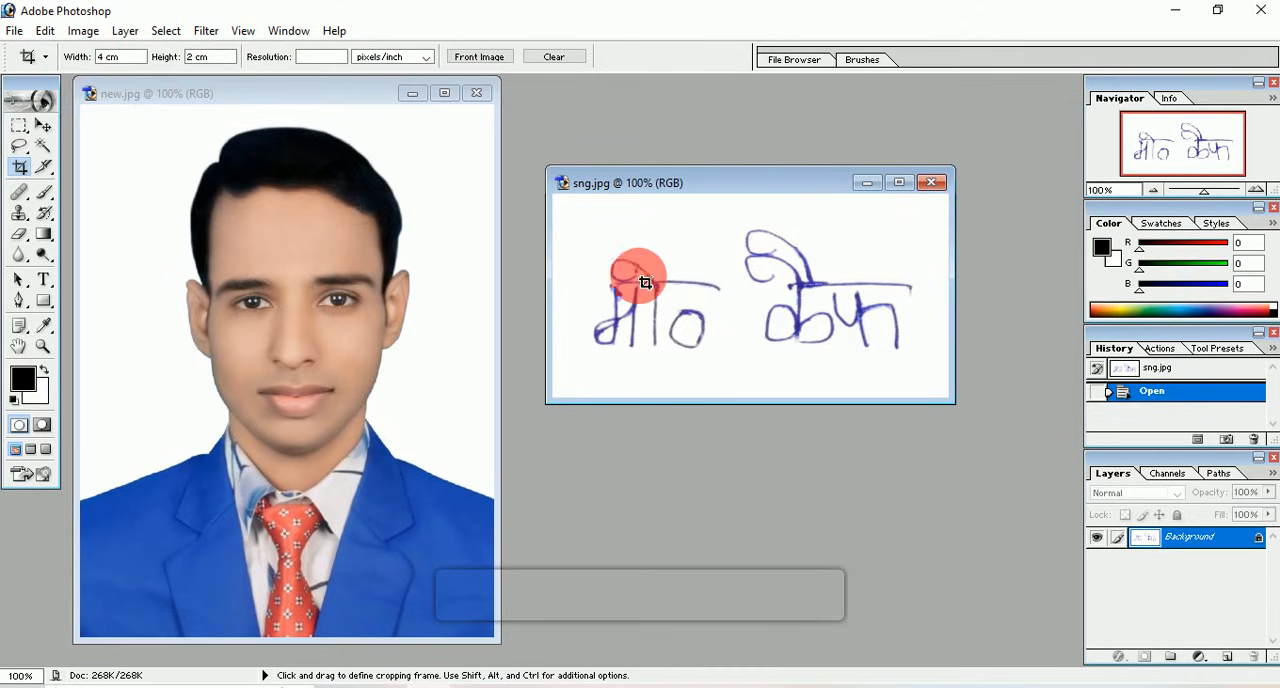
Step: Set the sng.jpg signature's pixel dimensions to 189 wide by 94 high in Image Size
right_click(727, 184)
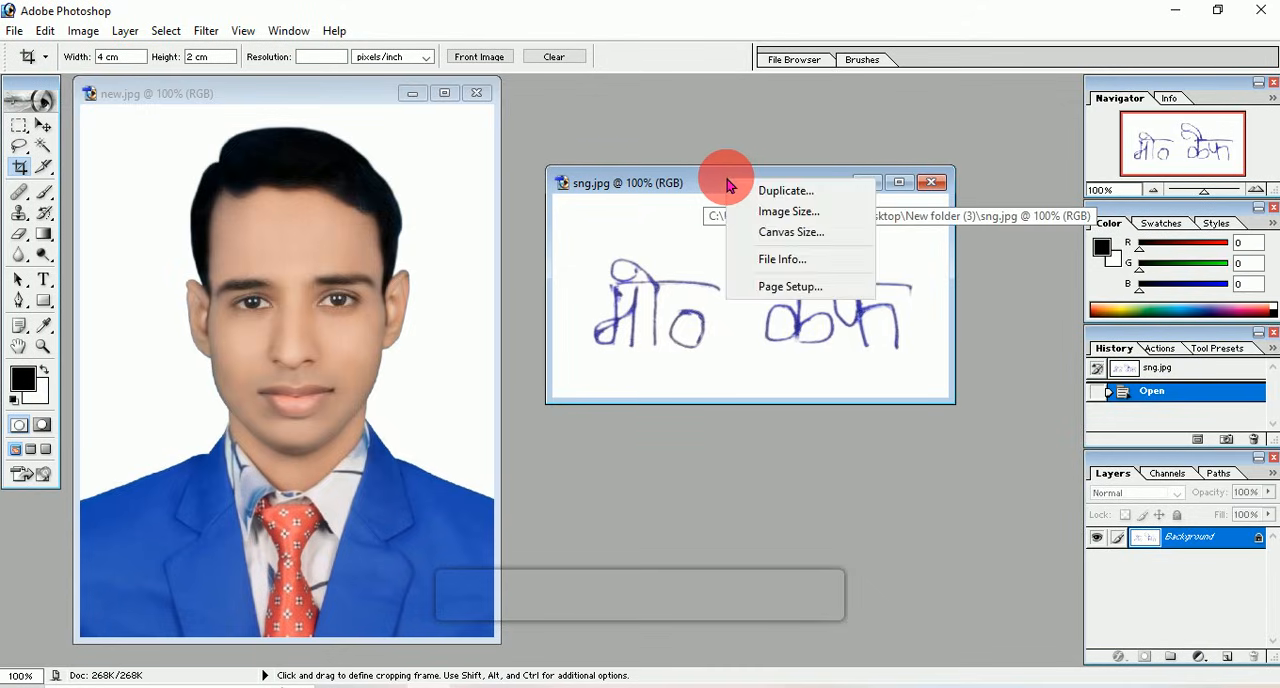
left_click(789, 213)
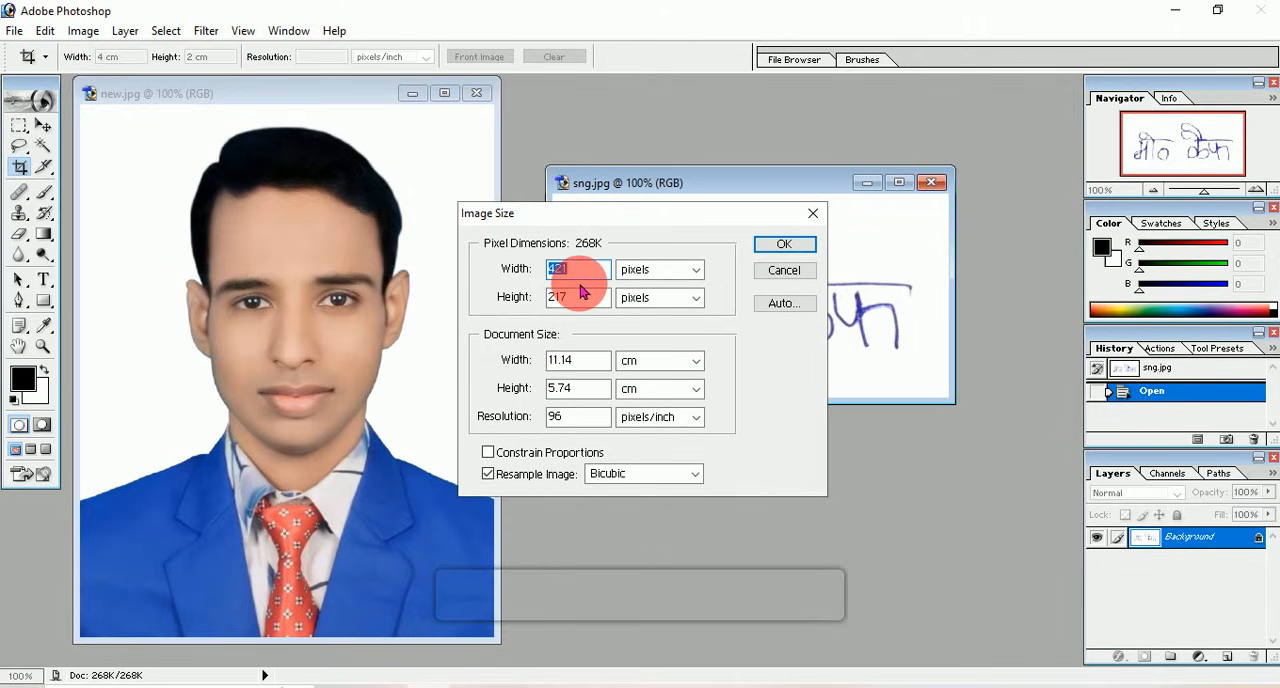
type("189")
left_click(591, 309)
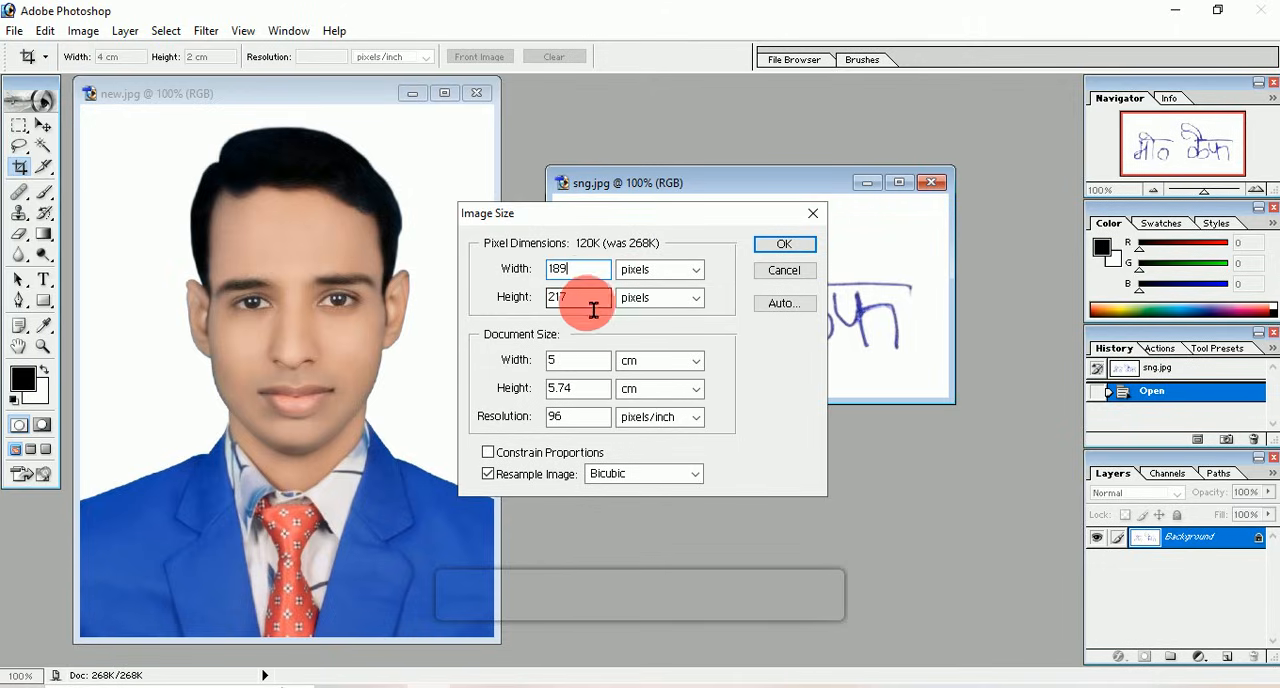
type("94")
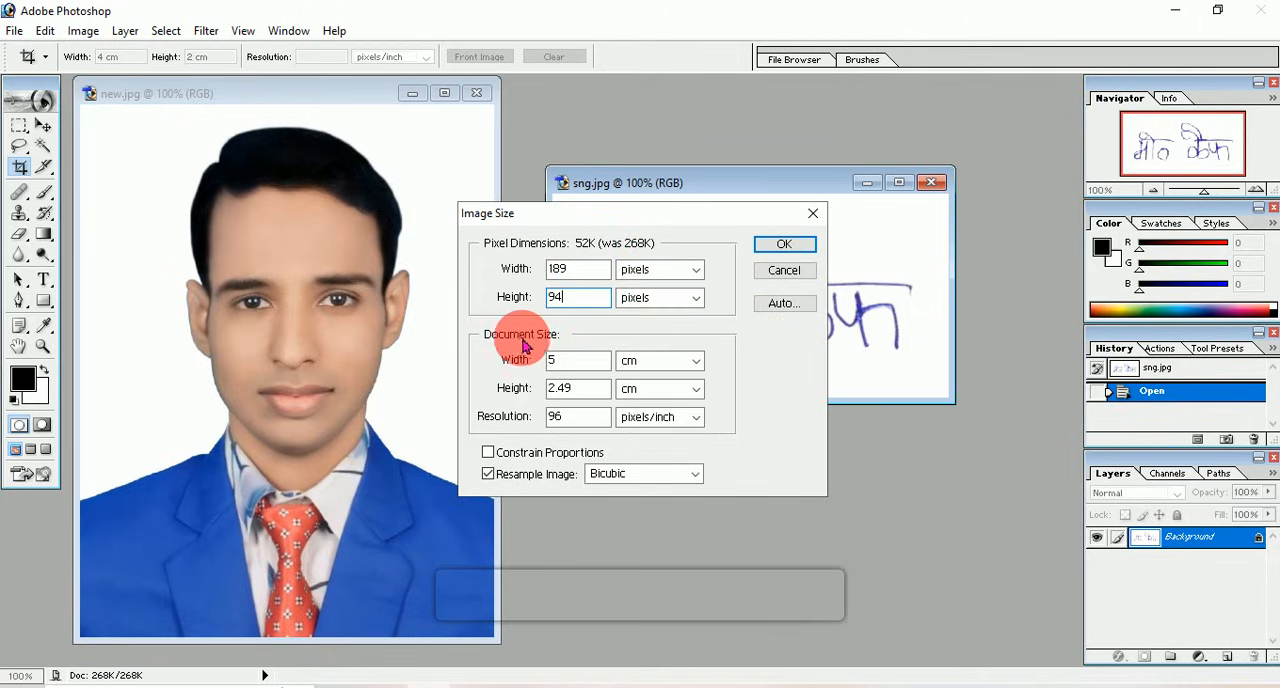
Step: Set the signature's document size to 4 cm wide and 1.99 cm high
double_click(602, 373)
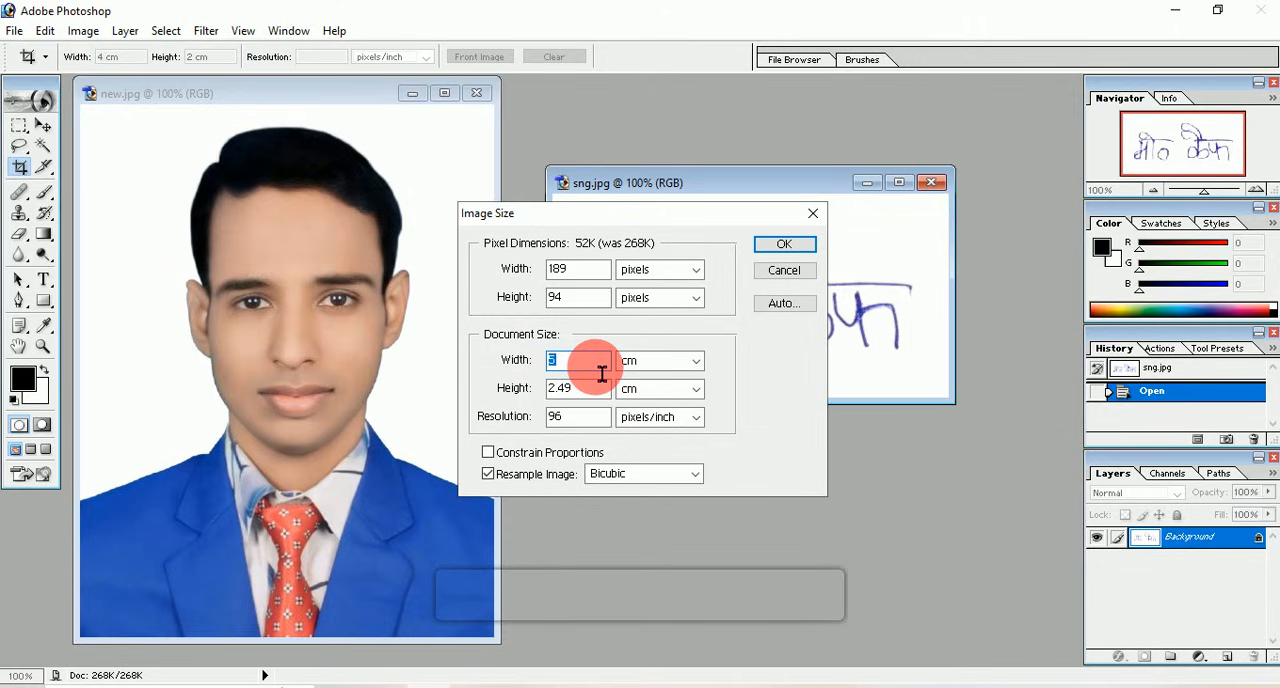
type("4")
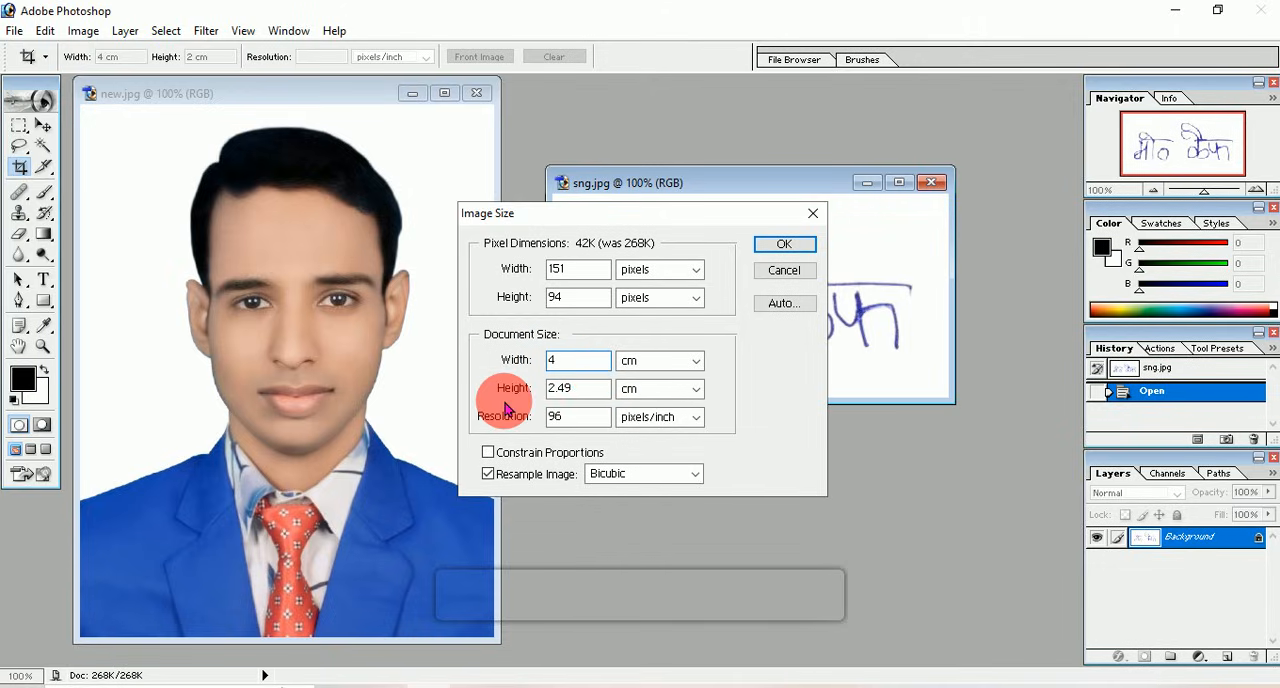
key("Tab")
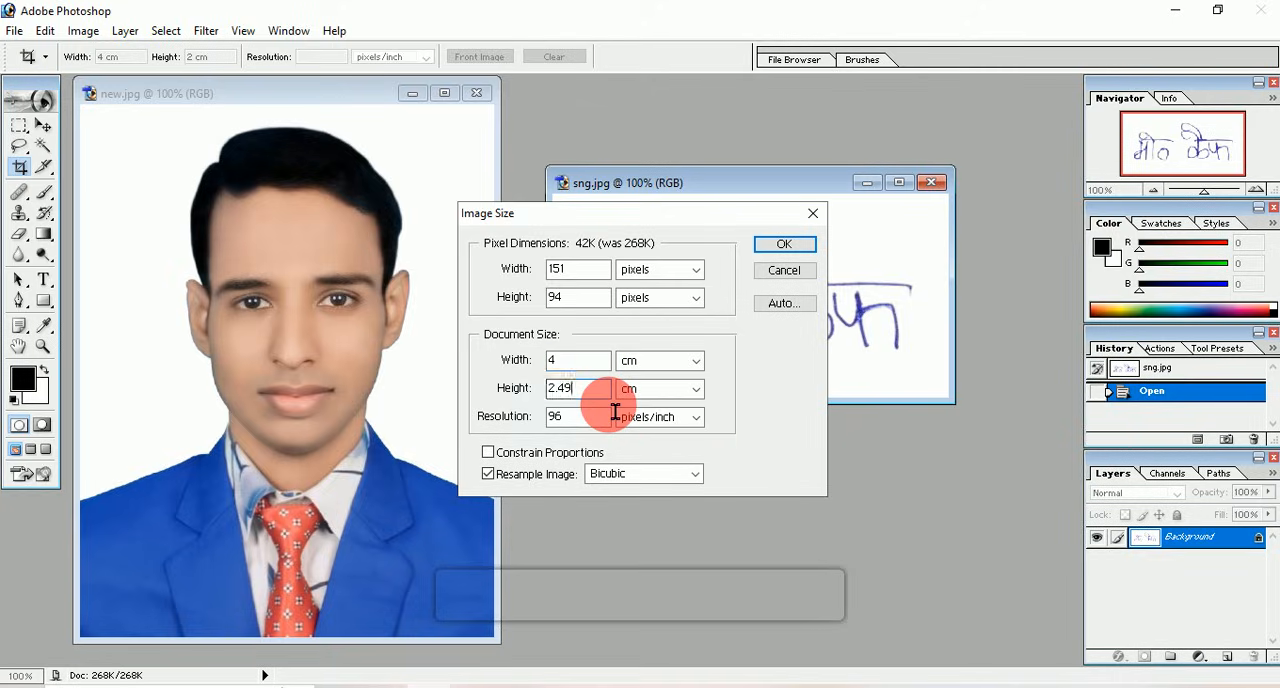
type("1.99")
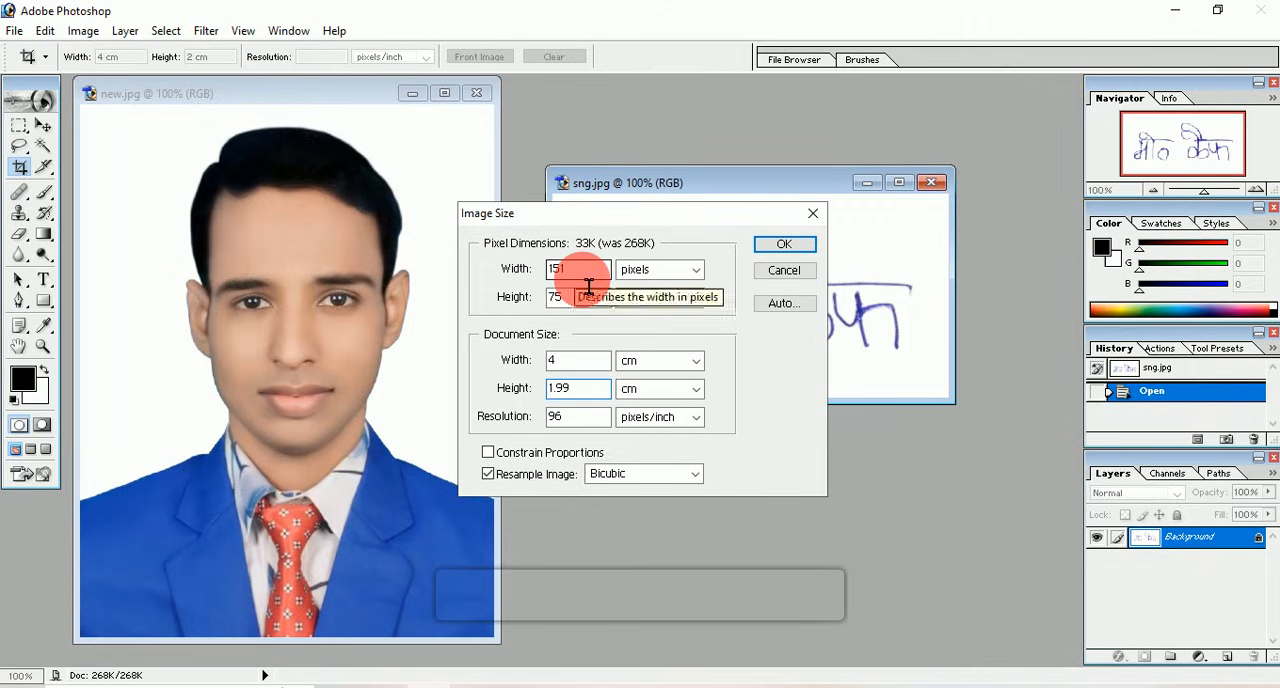
Step: Set the signature's resolution to 120 pixels/inch and apply the resize
double_click(580, 420)
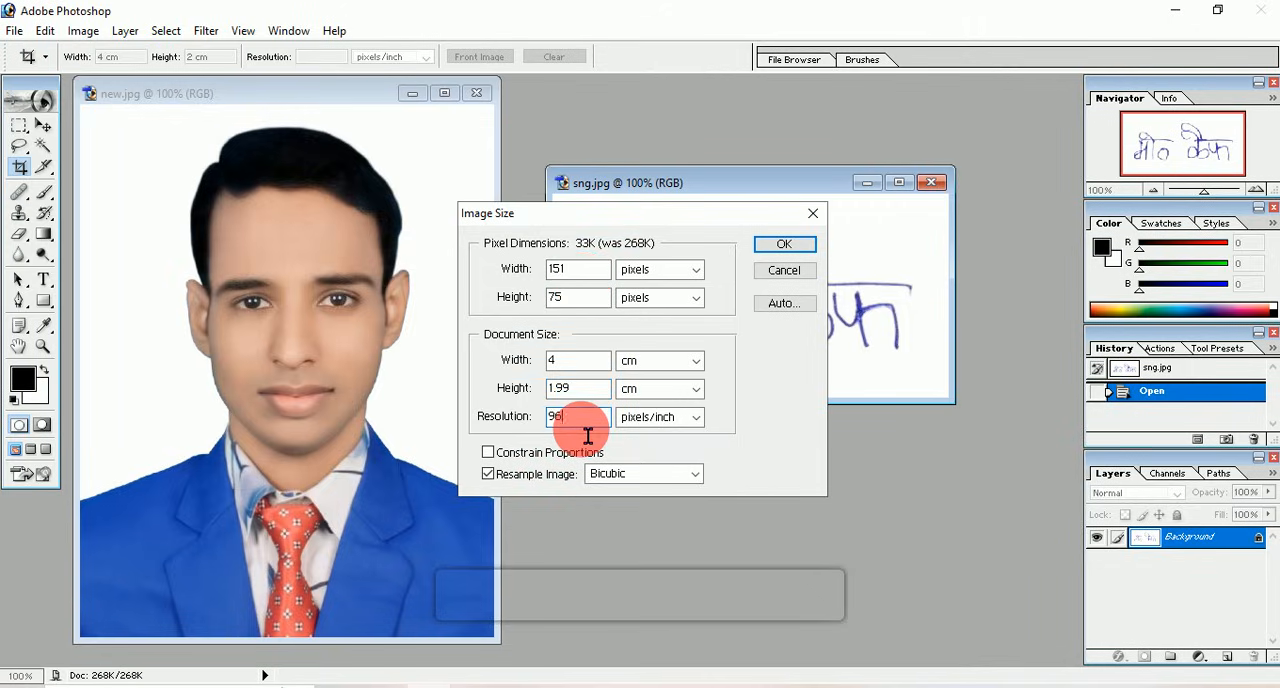
type("120")
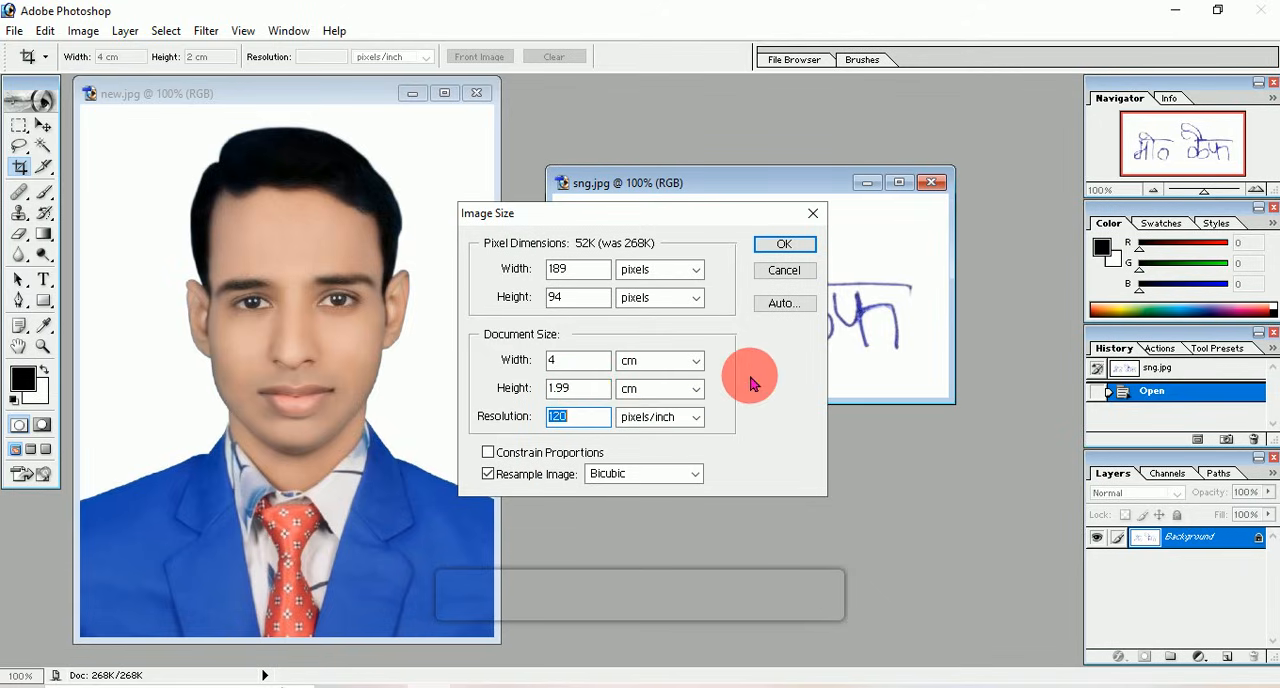
left_click(607, 426)
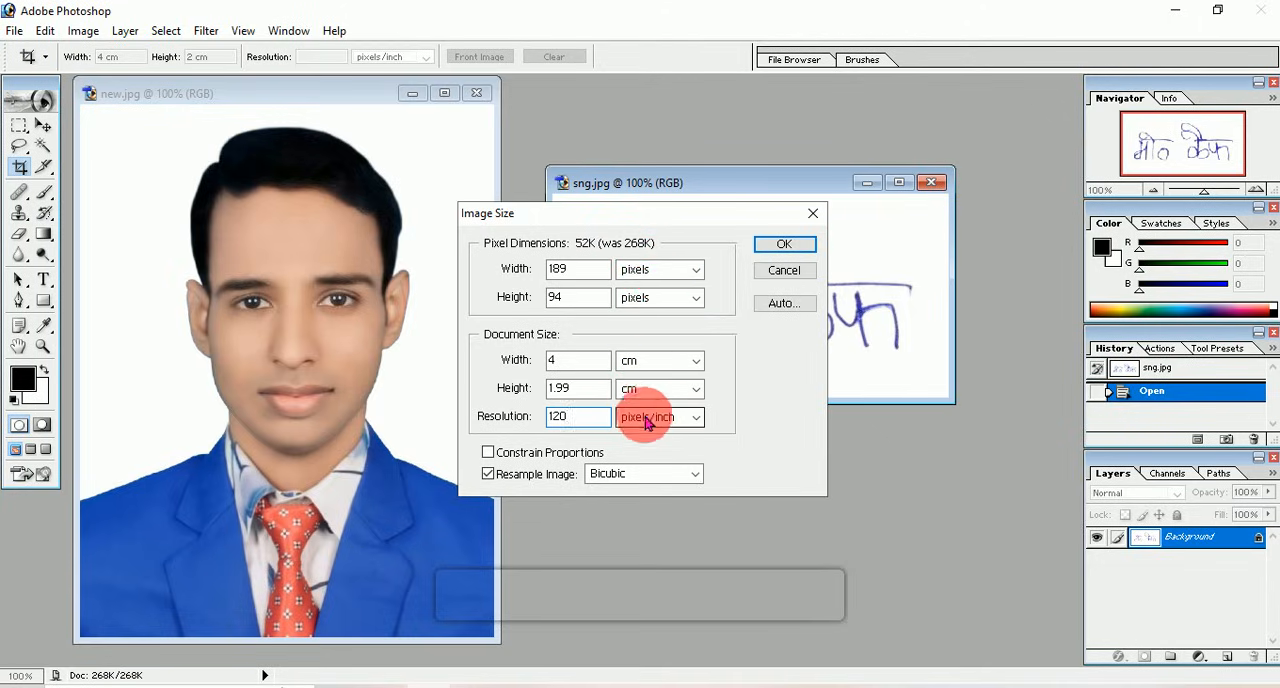
left_click(787, 245)
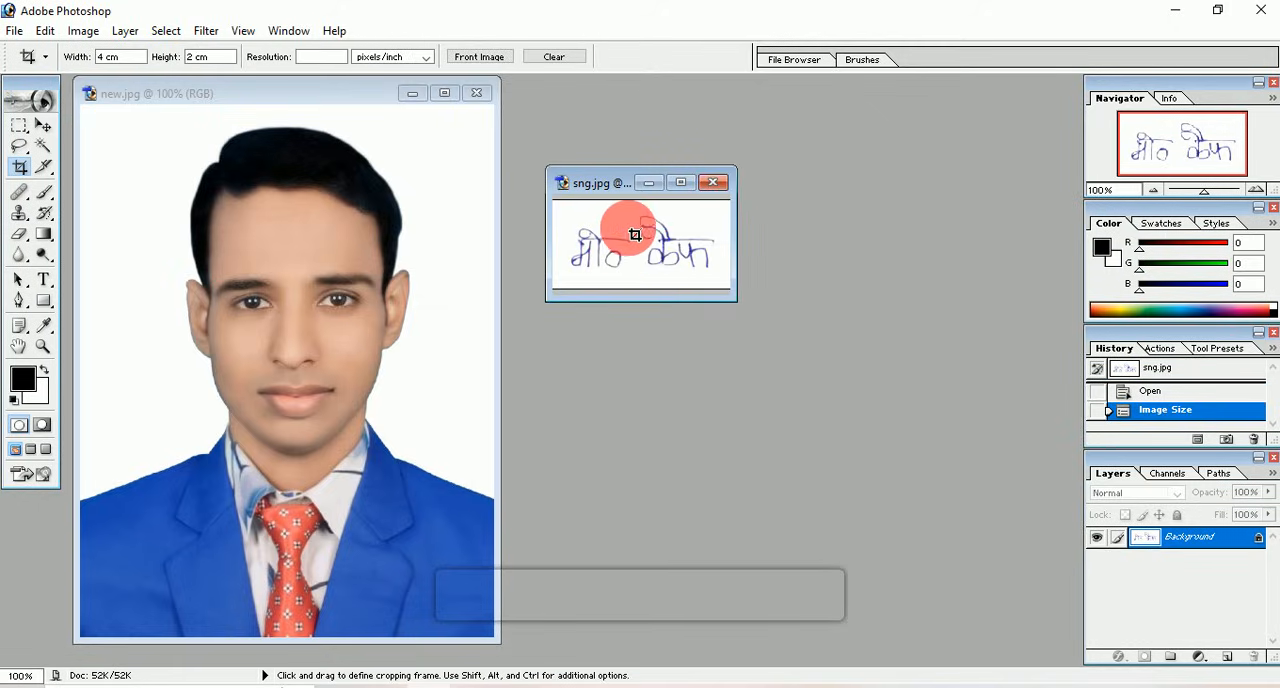
Step: Save the resized signature as a new JPEG named resize in New folder (3), accepting the JPEG options
left_click(15, 30)
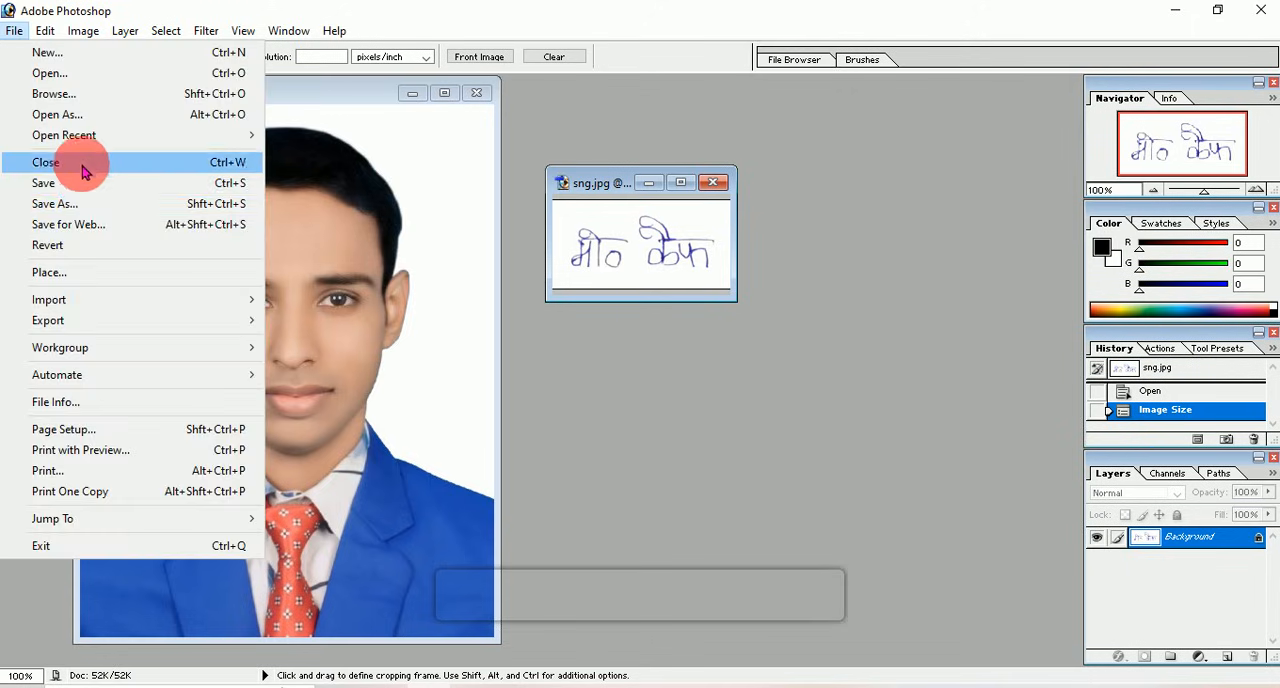
left_click(94, 203)
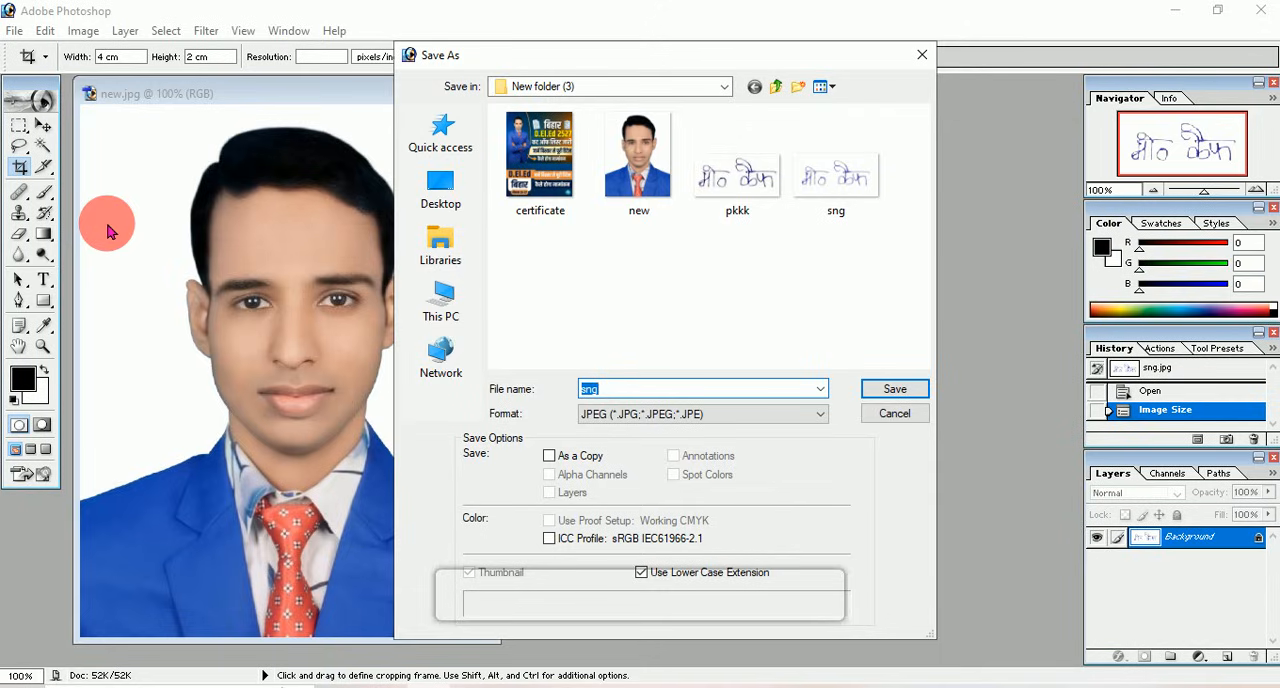
type("resize")
left_click(894, 388)
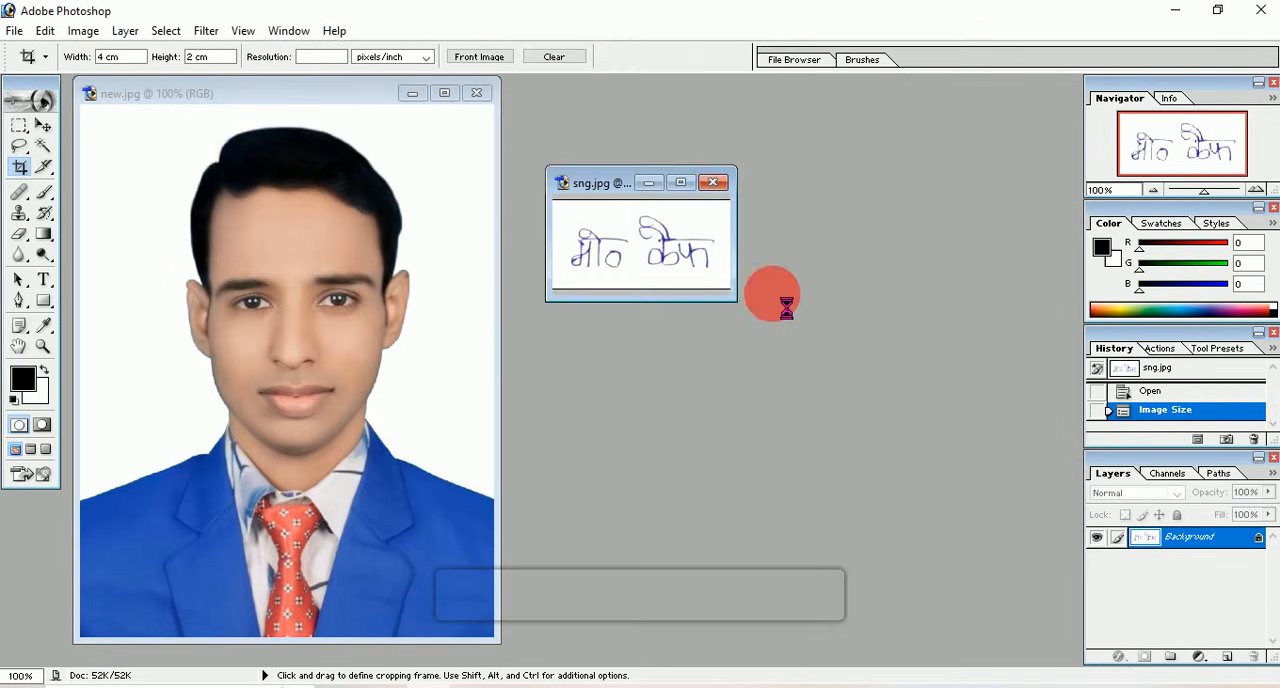
left_click(773, 221)
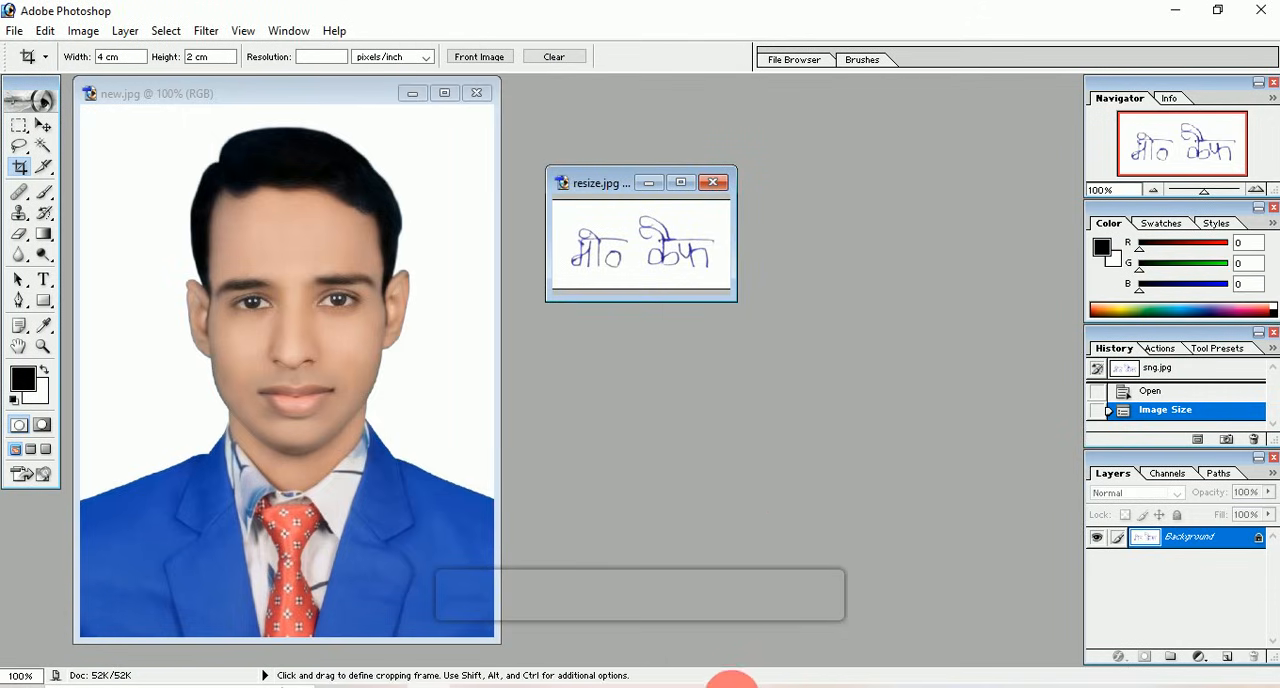
Step: Switch to the browser and upload the resize image as the signature in the DELED application form
left_click(733, 686)
left_click(825, 292)
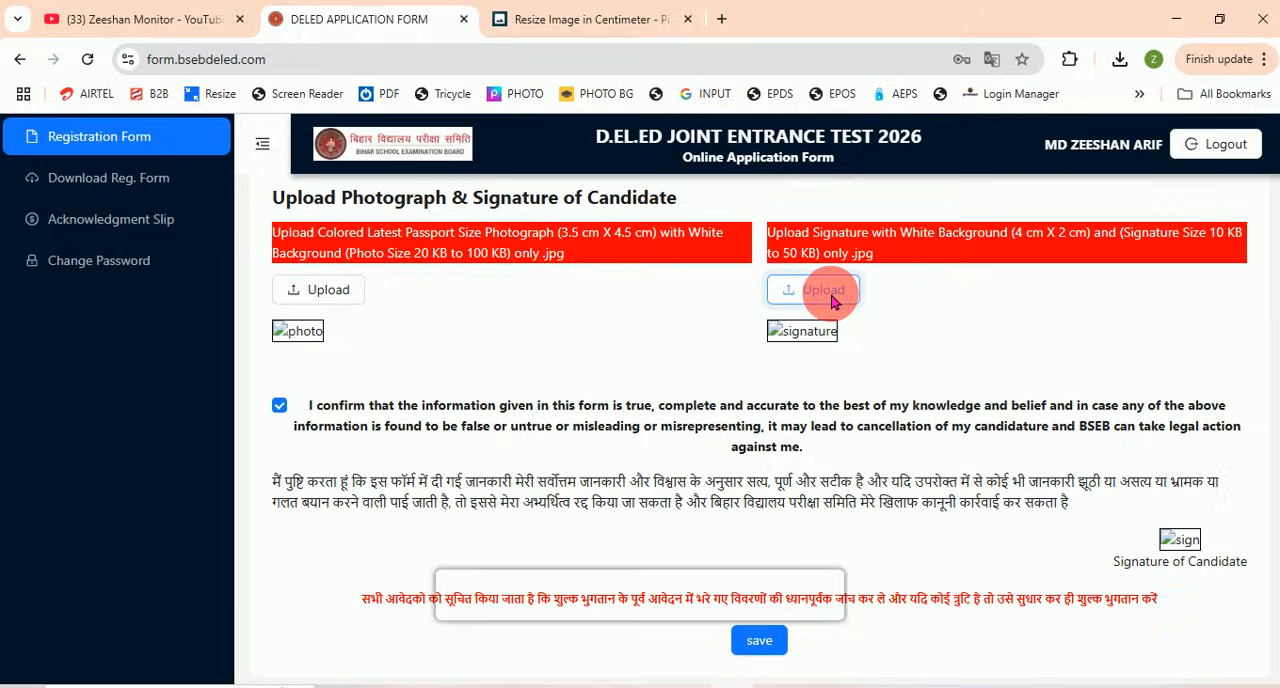
left_click(831, 298)
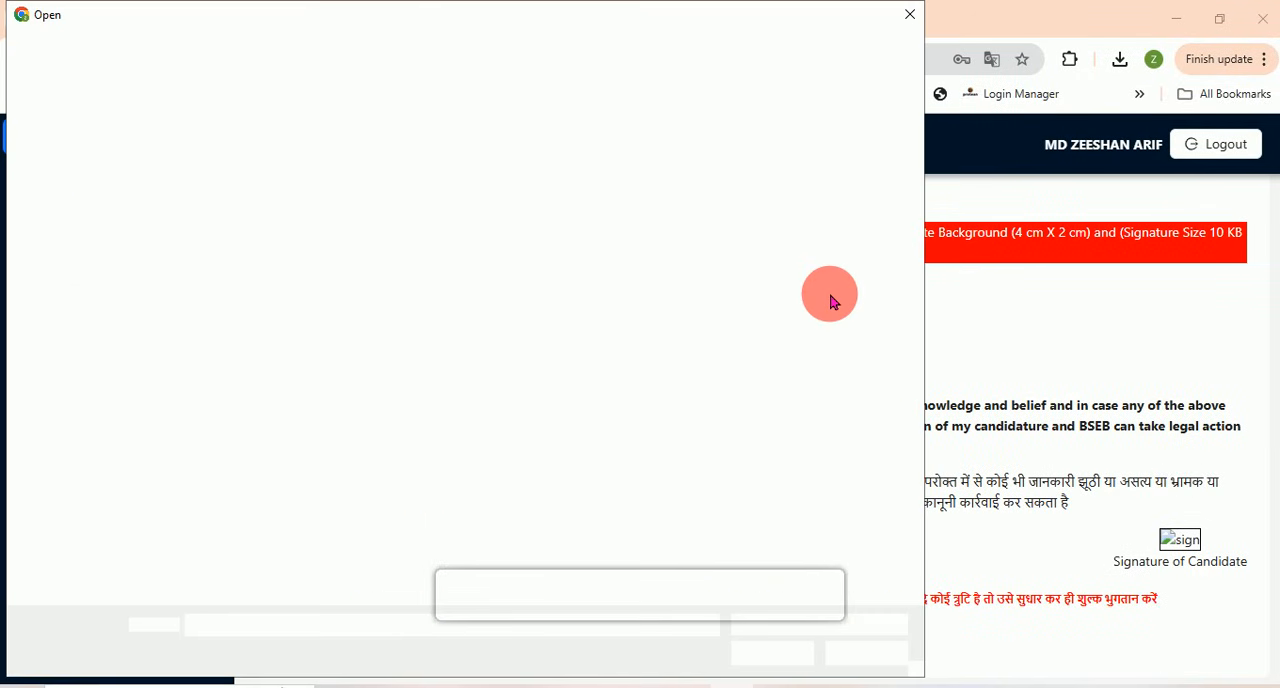
left_click(550, 180)
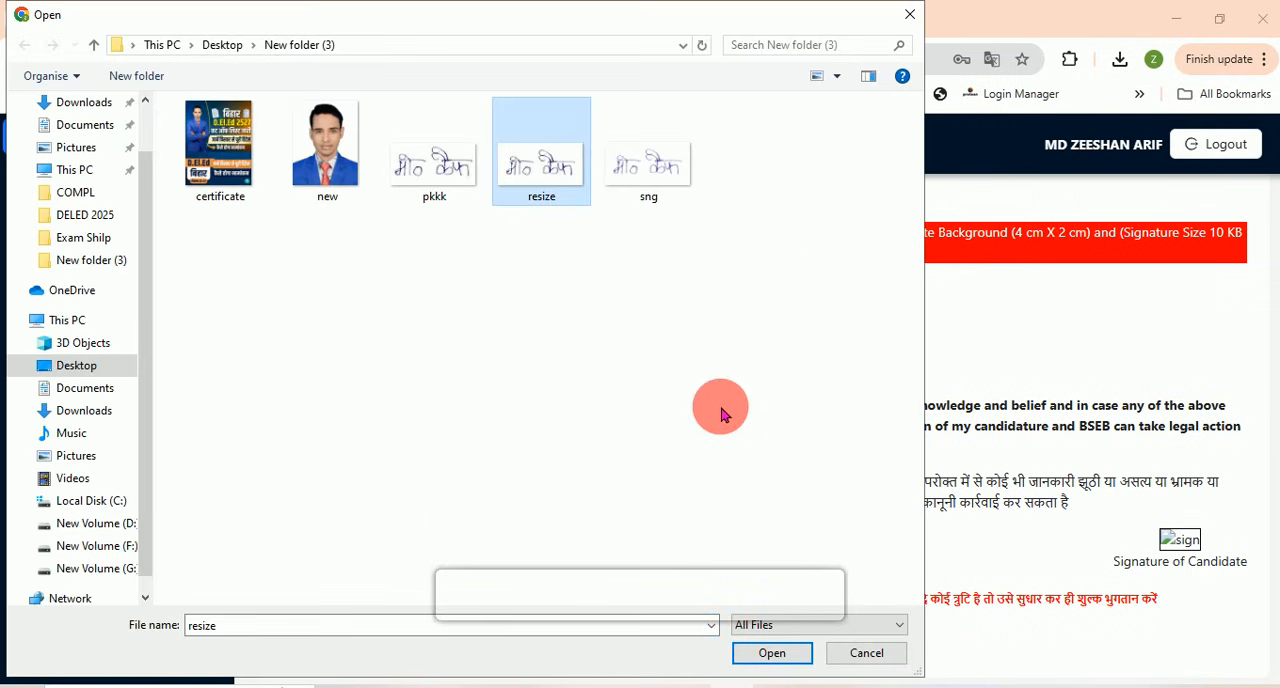
left_click(795, 655)
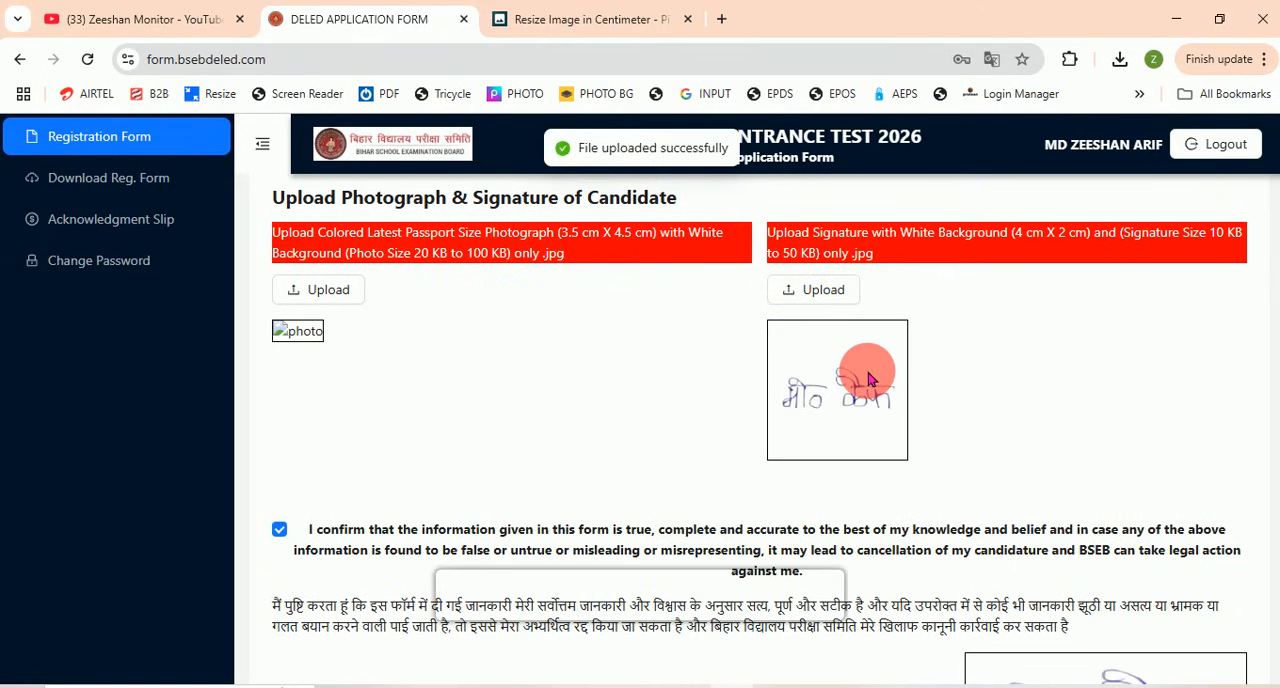
Step: Switch to Adobe Photoshop and review the pixel dimensions, document size and resolution of resize.jpg
left_click(442, 687)
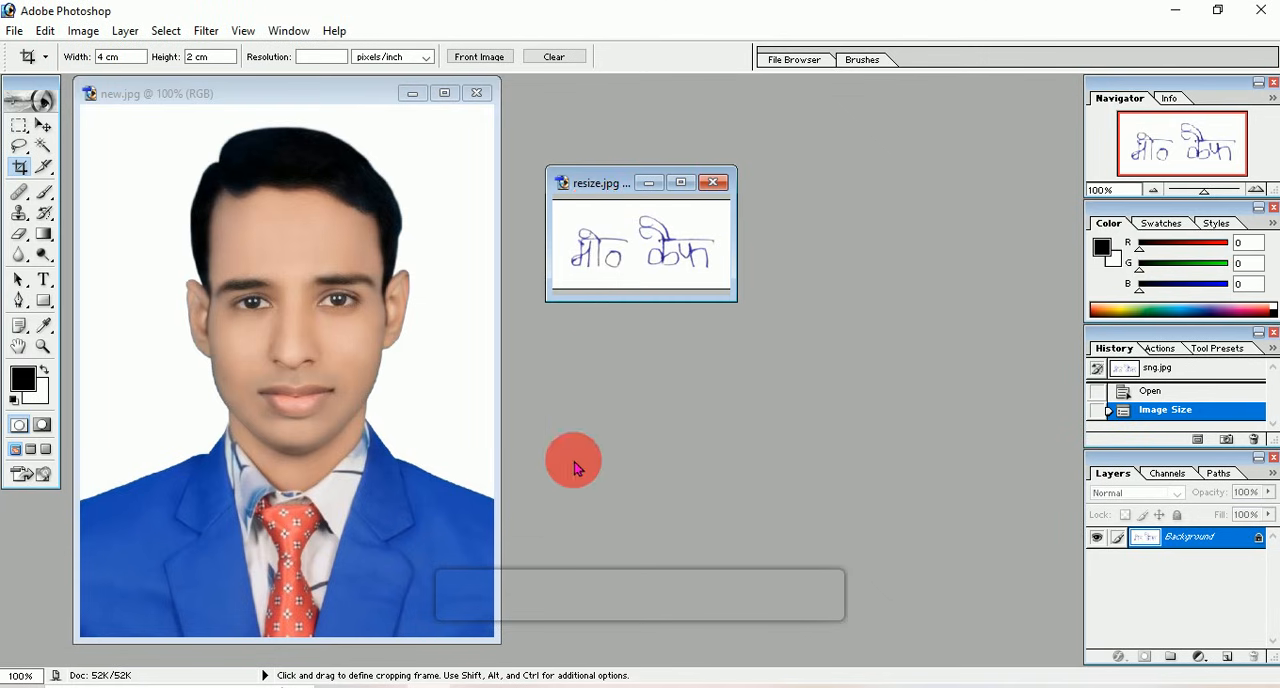
right_click(588, 180)
left_click(610, 211)
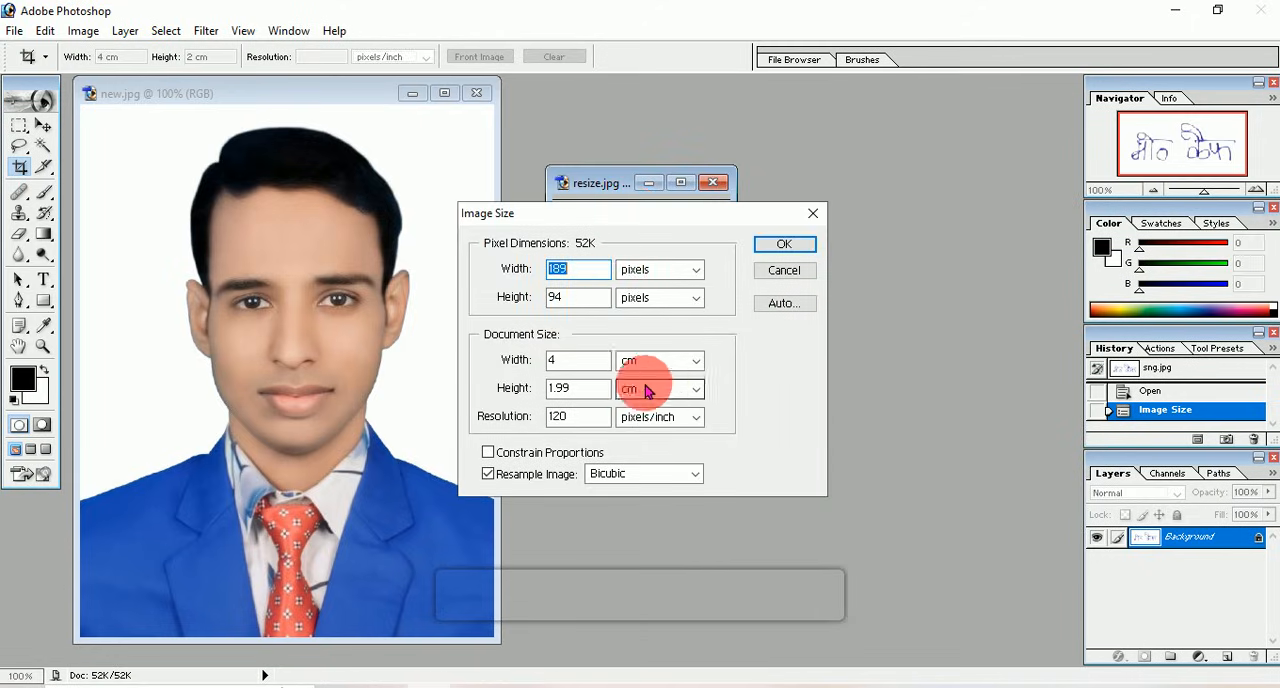
left_click(784, 245)
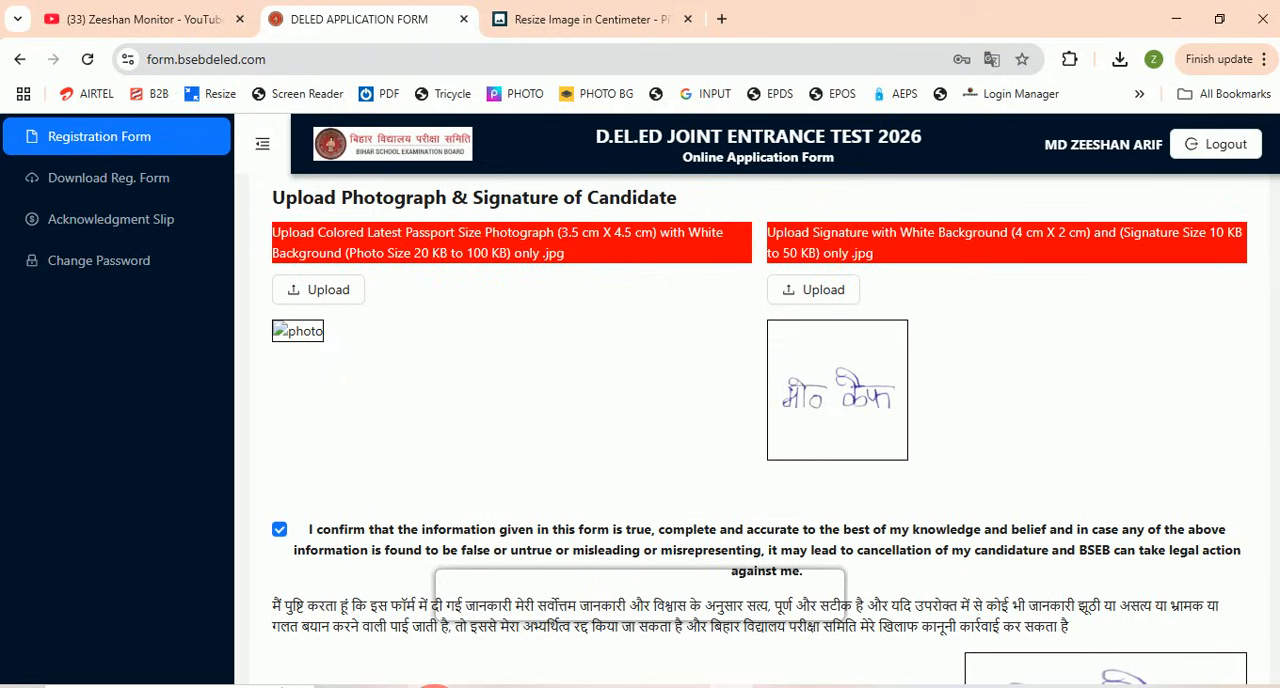
left_click(400, 620)
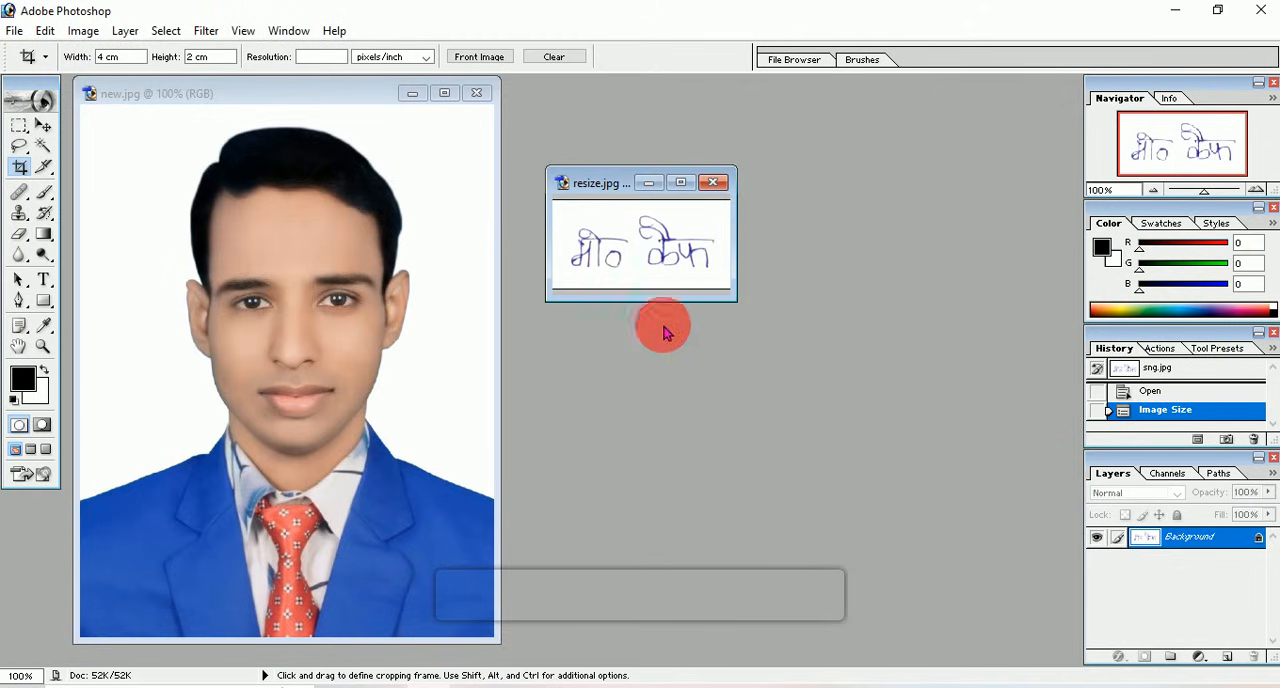
Step: Close resize.jpg and set the new.jpg photo's pixel dimensions to 310 wide by 399 high in Image Size
left_click(714, 183)
left_click_drag(344, 96, 552, 100)
right_click(456, 97)
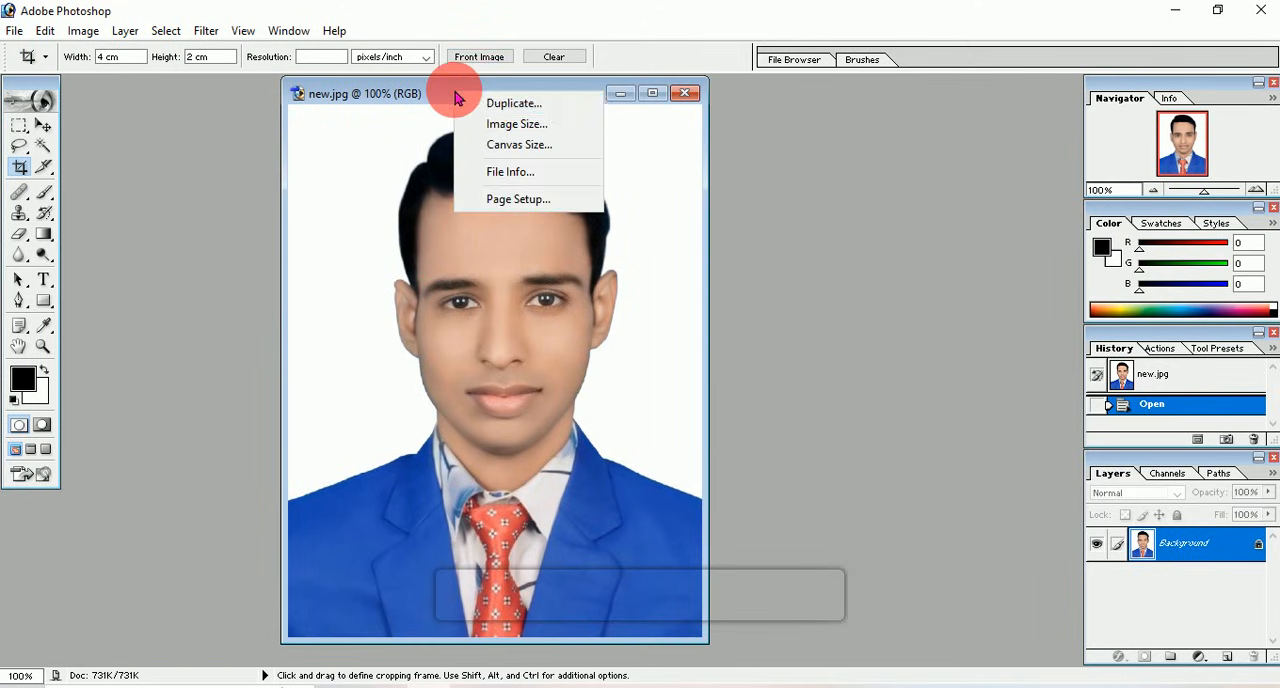
left_click(543, 128)
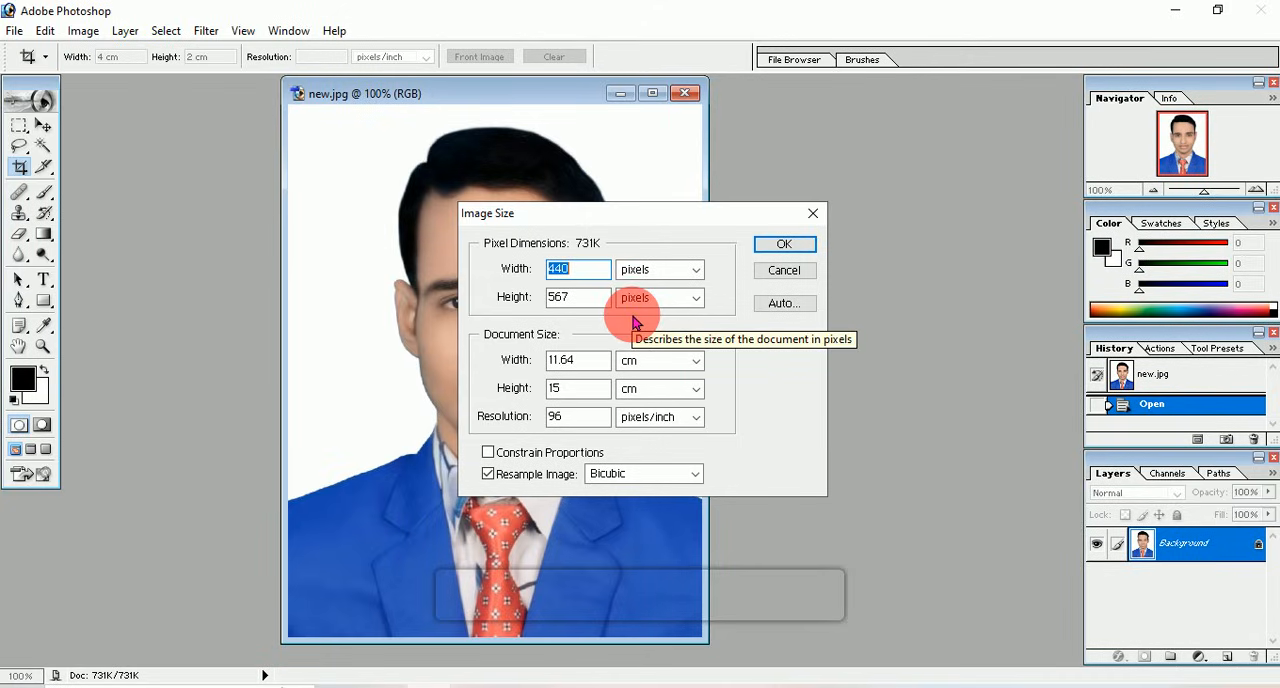
type("310")
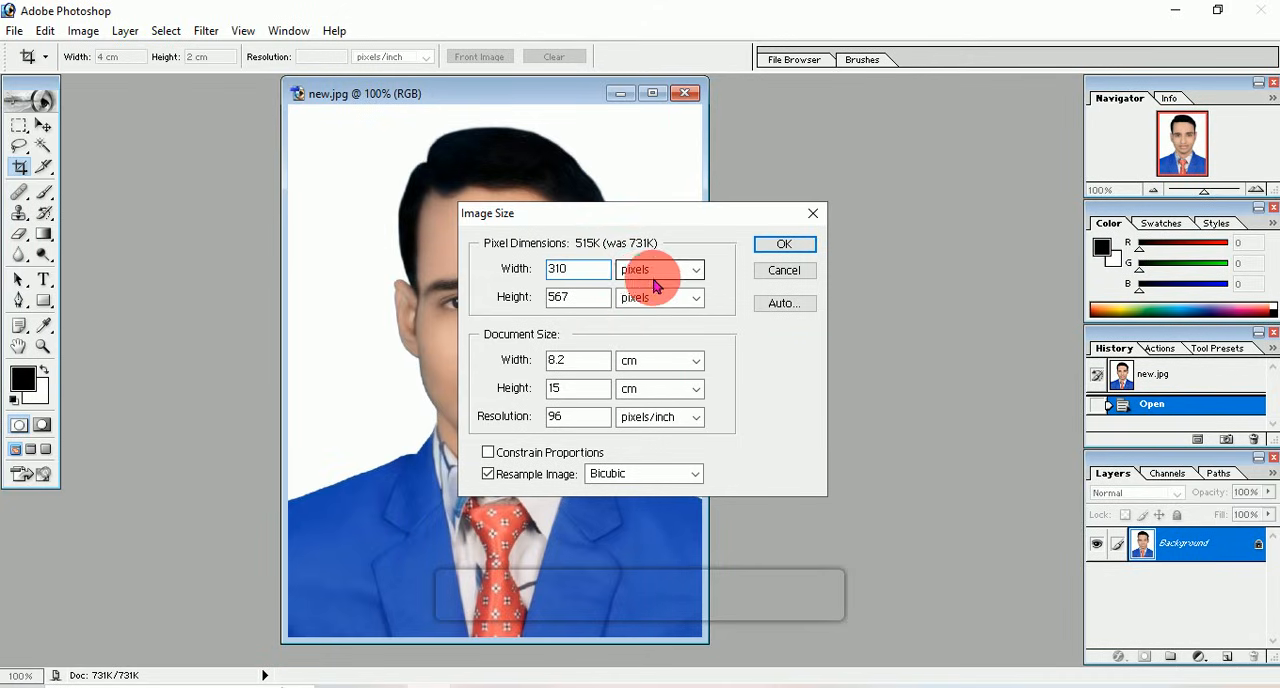
key("Tab")
type("3")
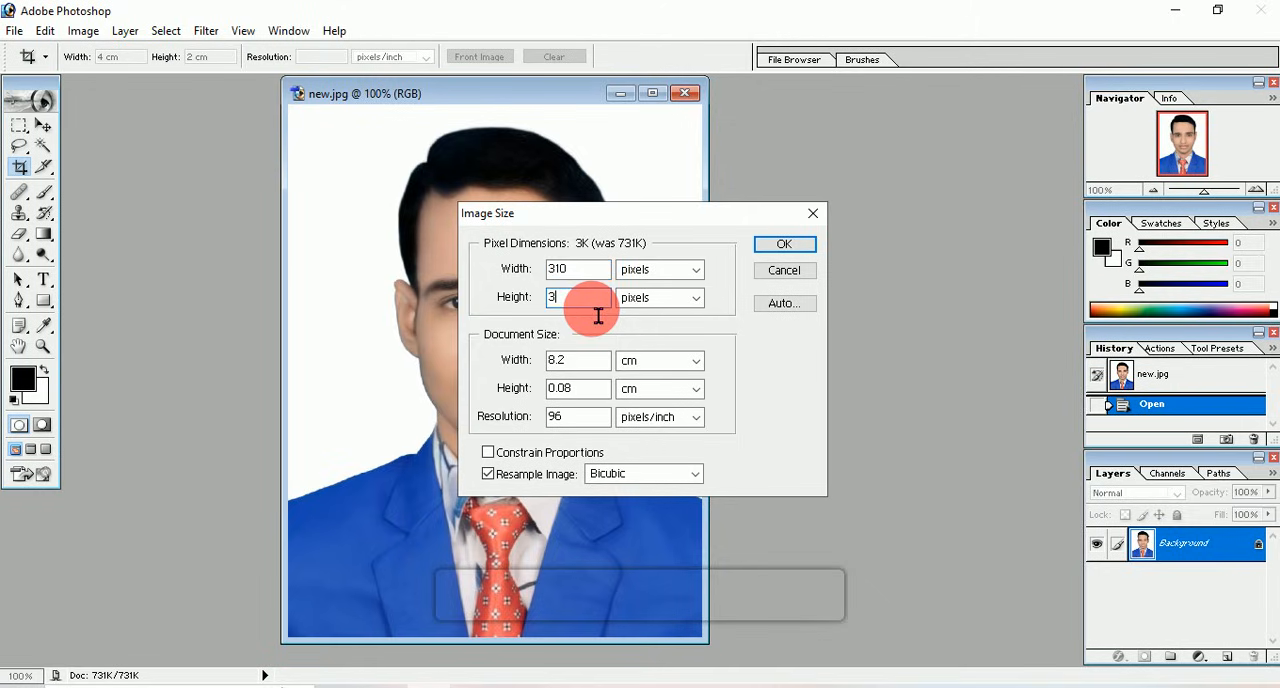
type("99")
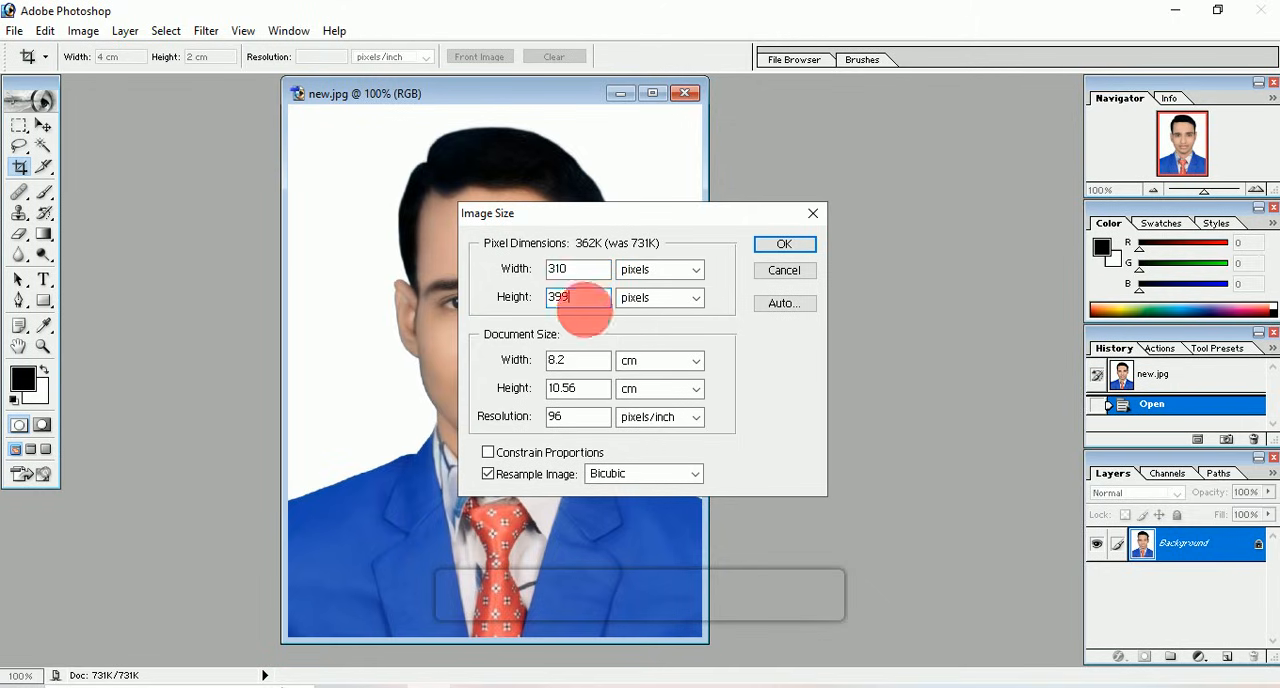
Step: Set the photo's document size to 2.62 cm wide and 3.38 cm high
double_click(600, 379)
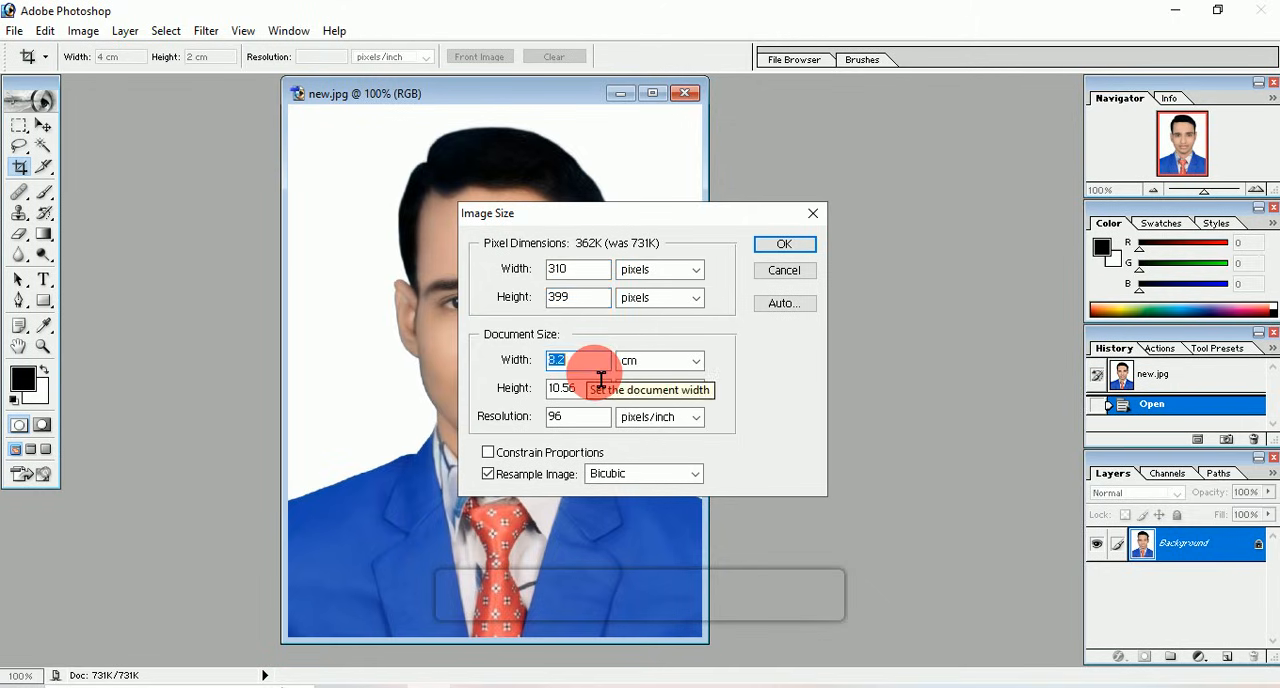
type("2.6")
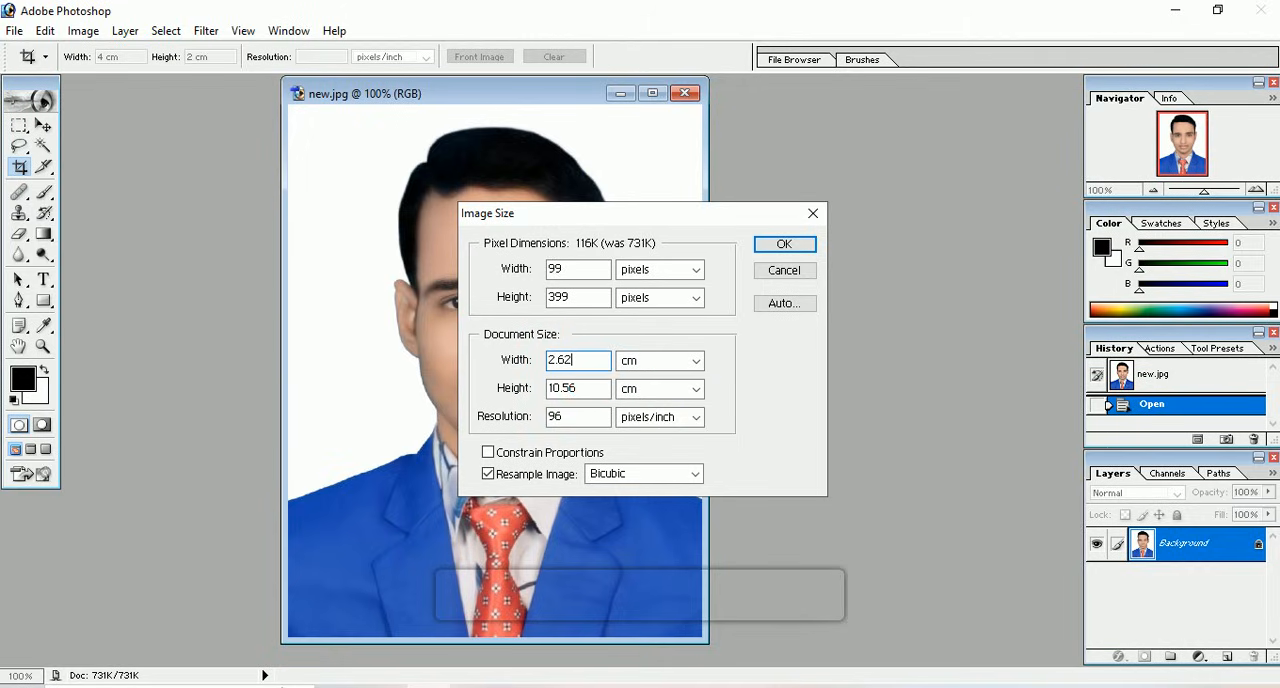
double_click(598, 390)
type("3.38")
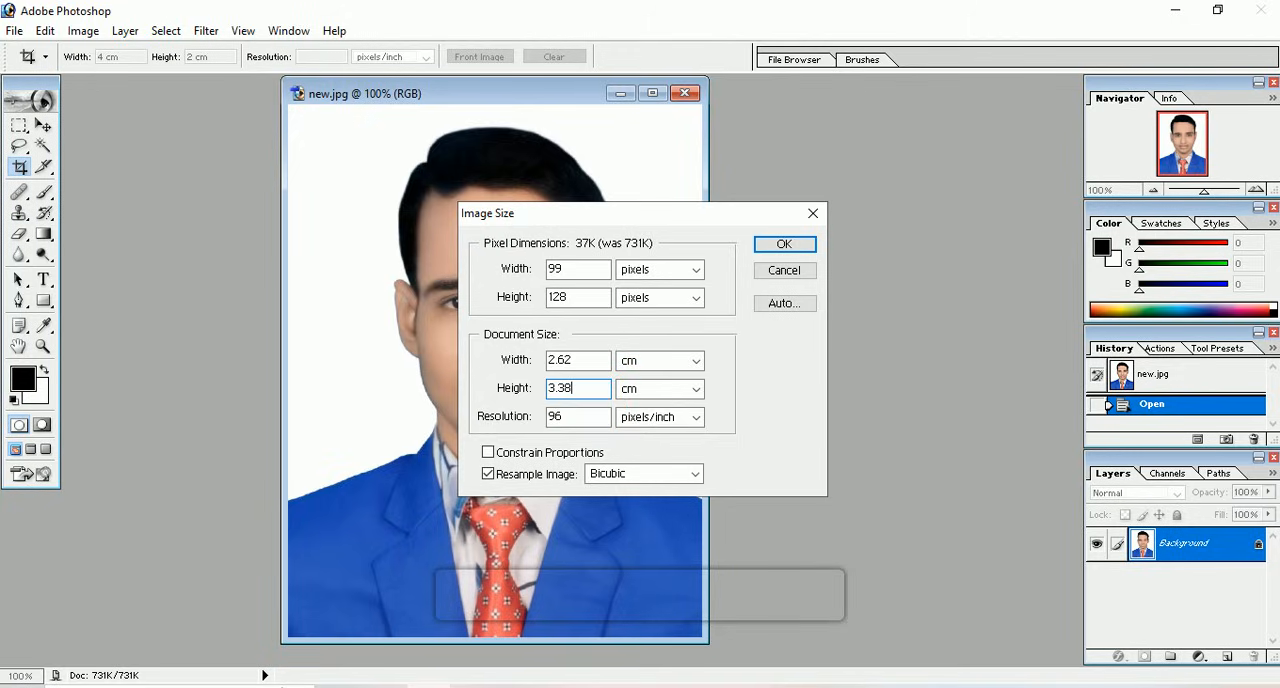
Step: Set the photo's resolution to 300 pixels/inch and its pixel width to 310, then apply the resize
left_click(609, 425)
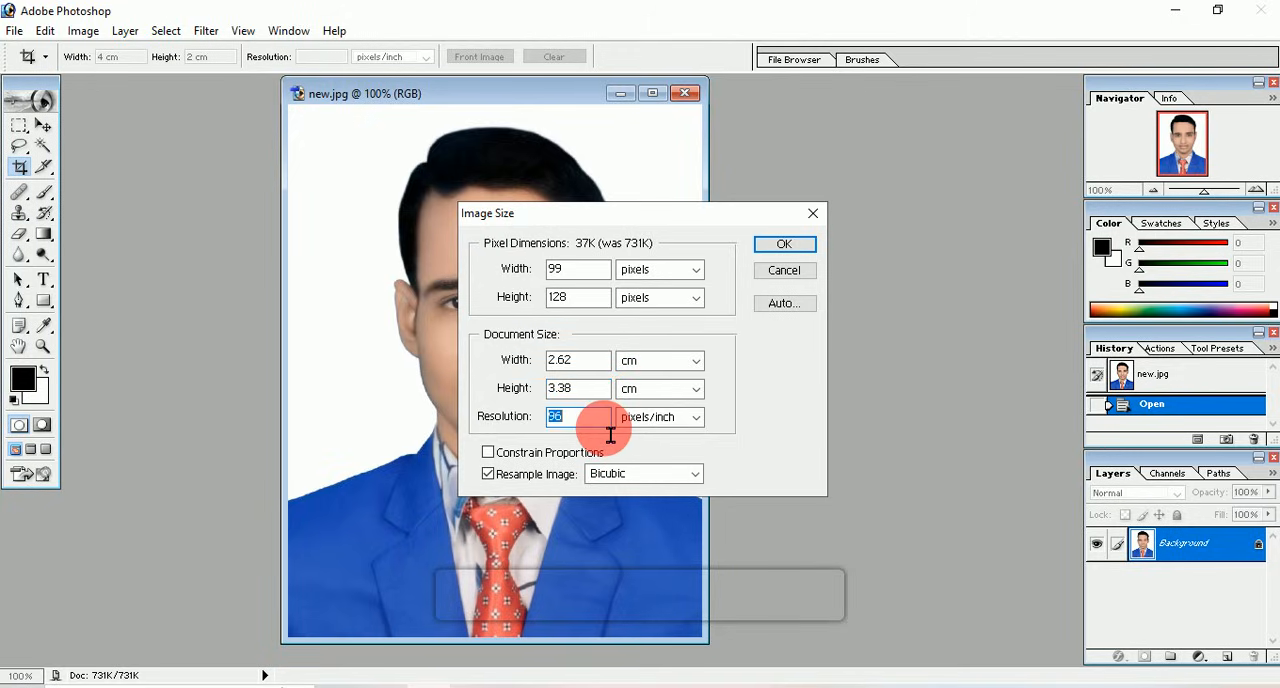
type("300")
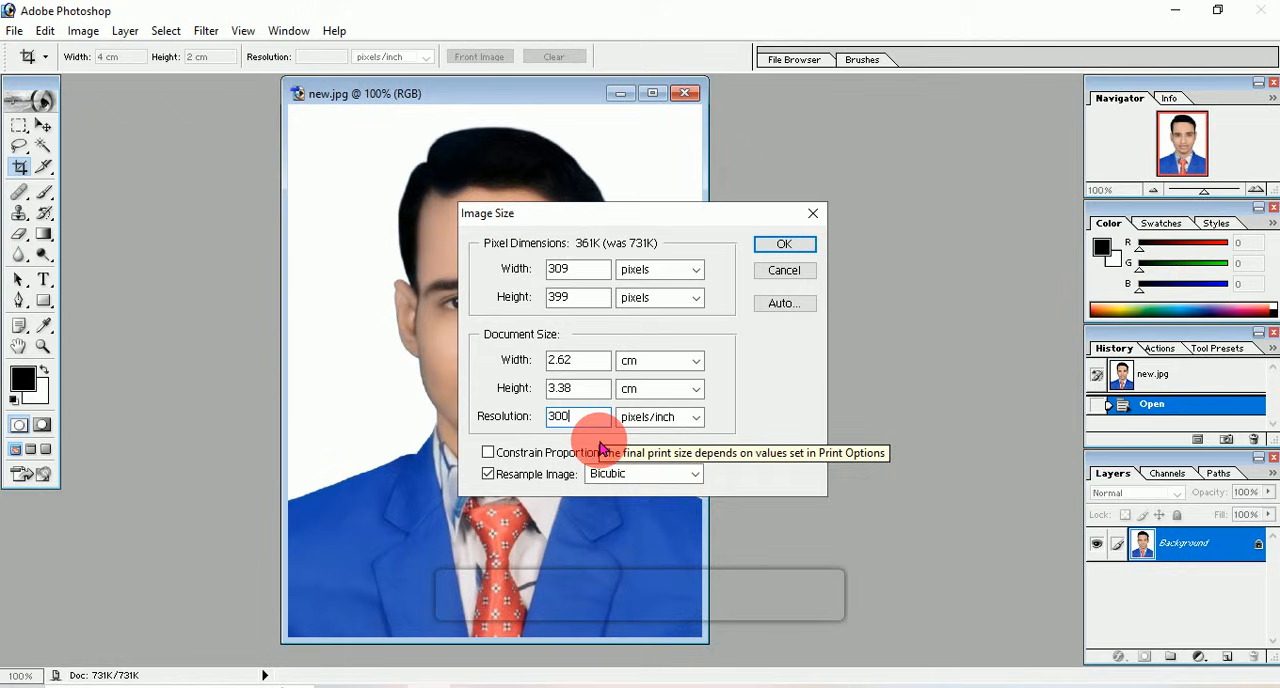
left_click(592, 280)
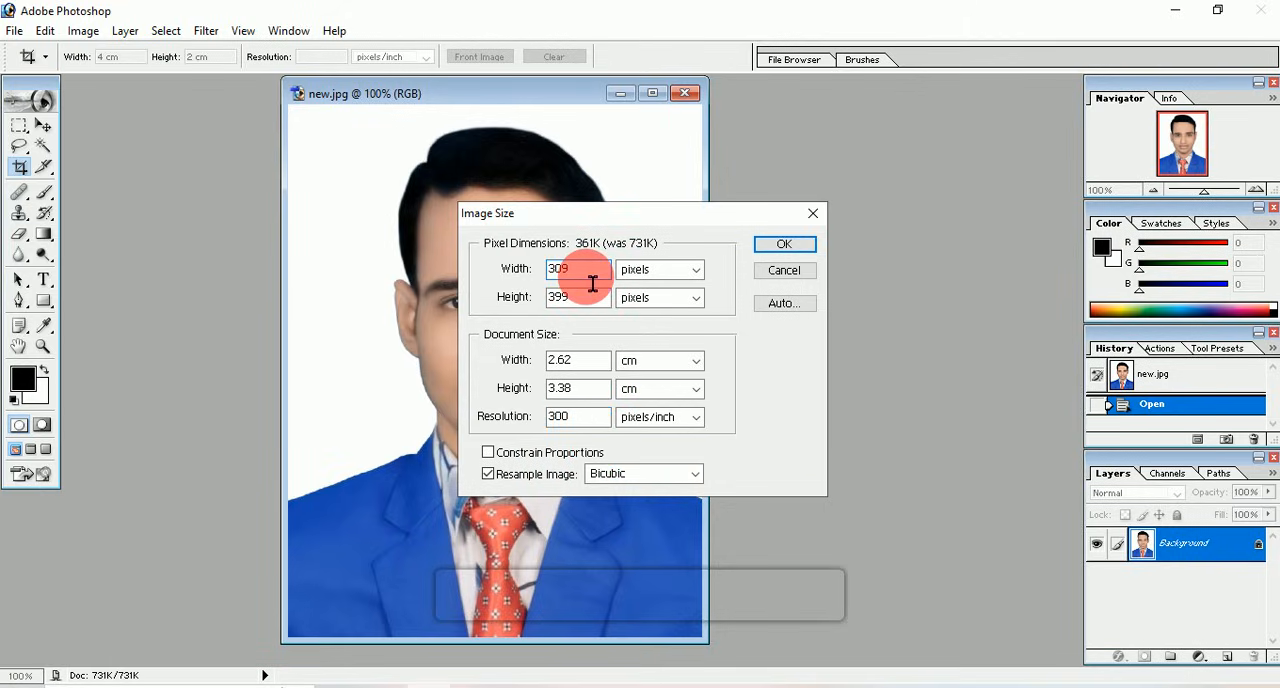
key("BackSpace")
key("BackSpace")
type("10")
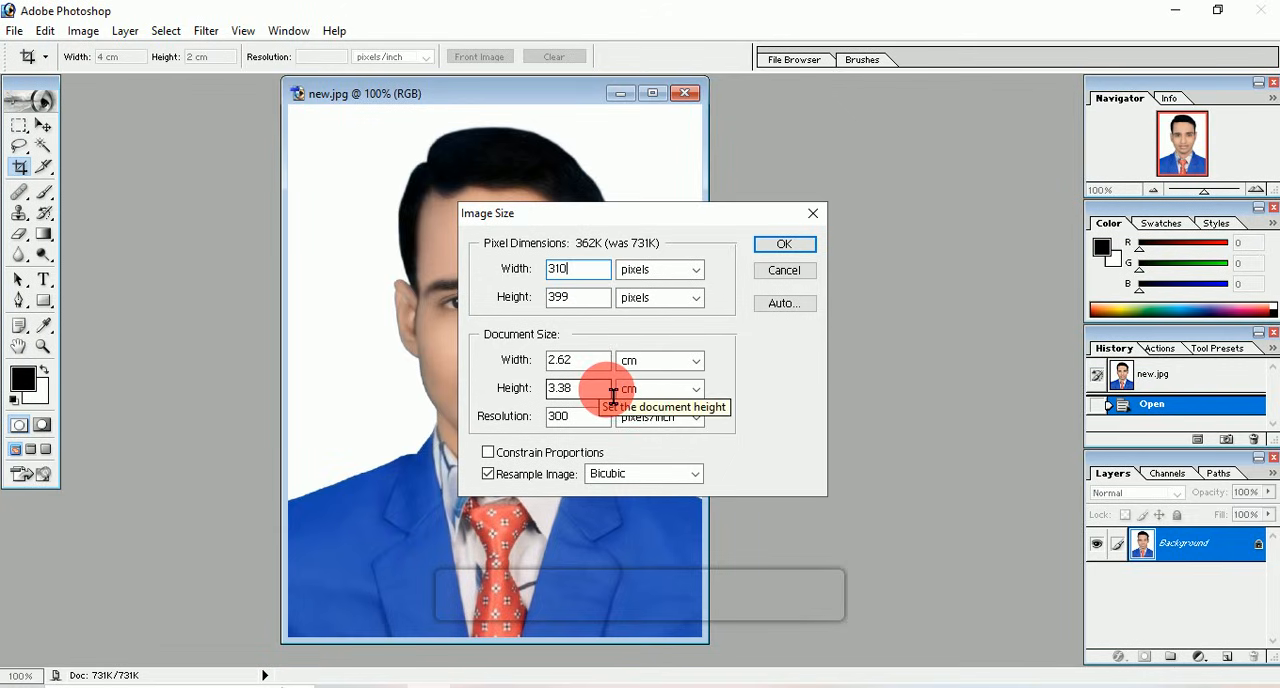
left_click(786, 247)
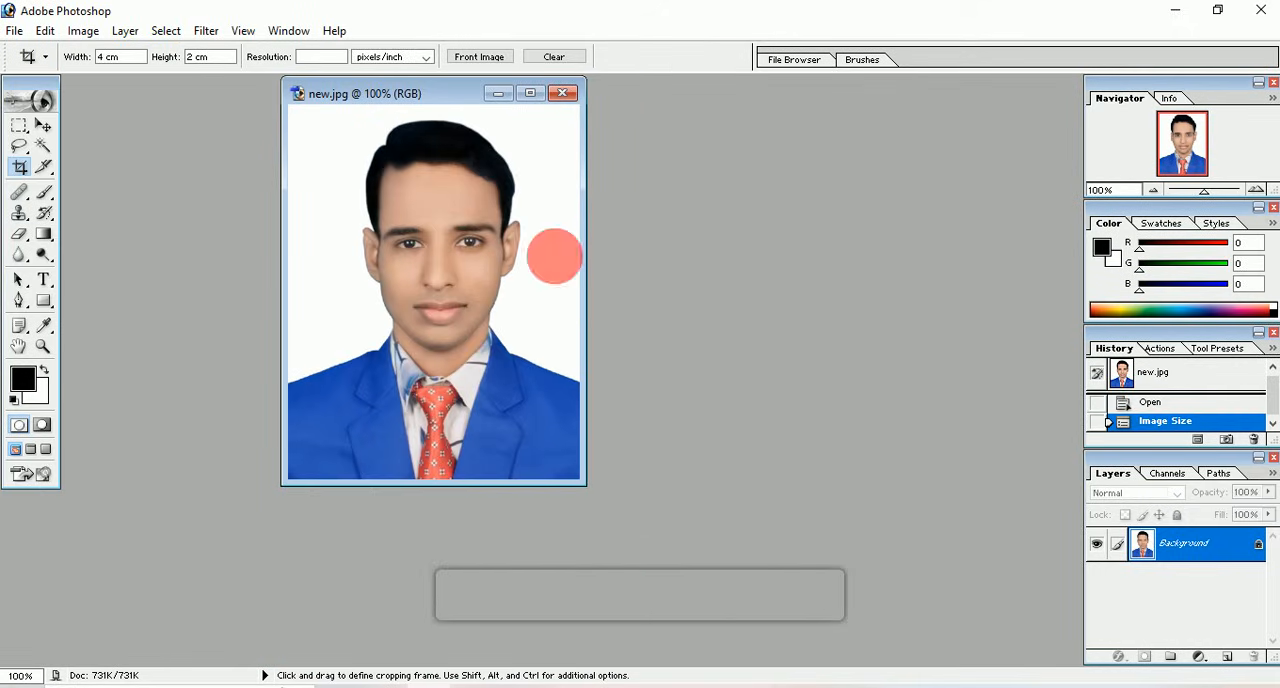
Step: Save the resized photo as a new JPEG named photo resize in New folder (3)
left_click(18, 38)
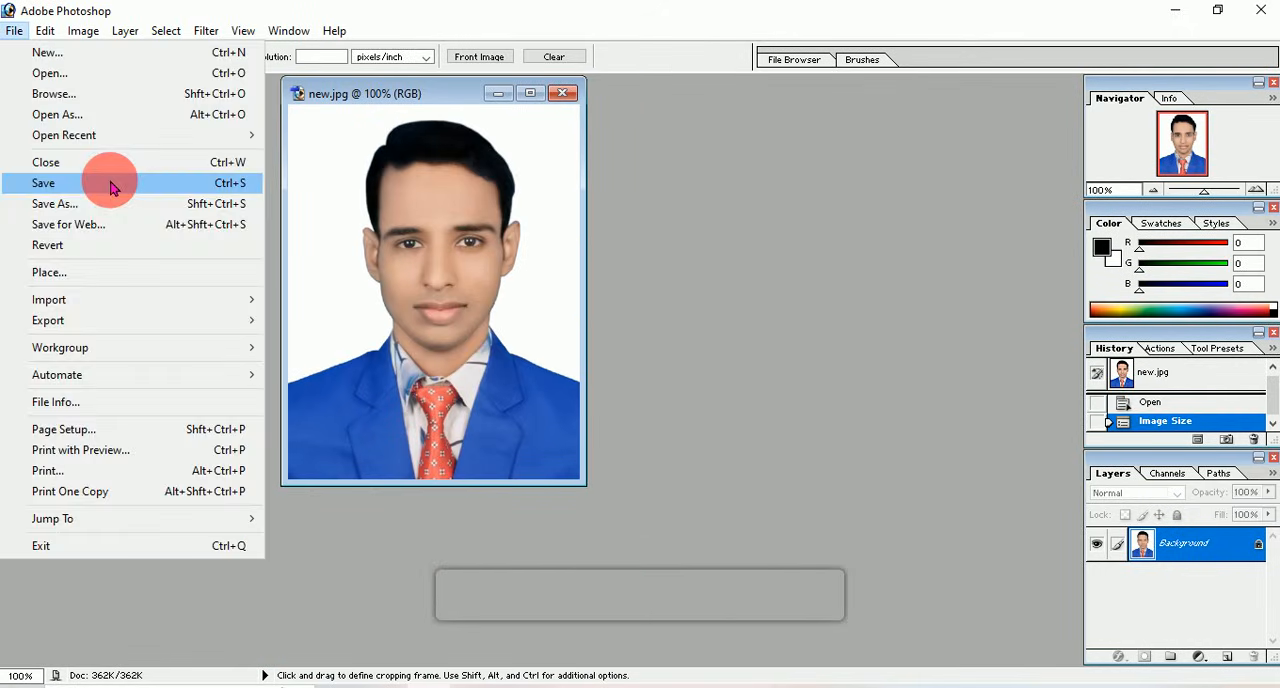
left_click(114, 201)
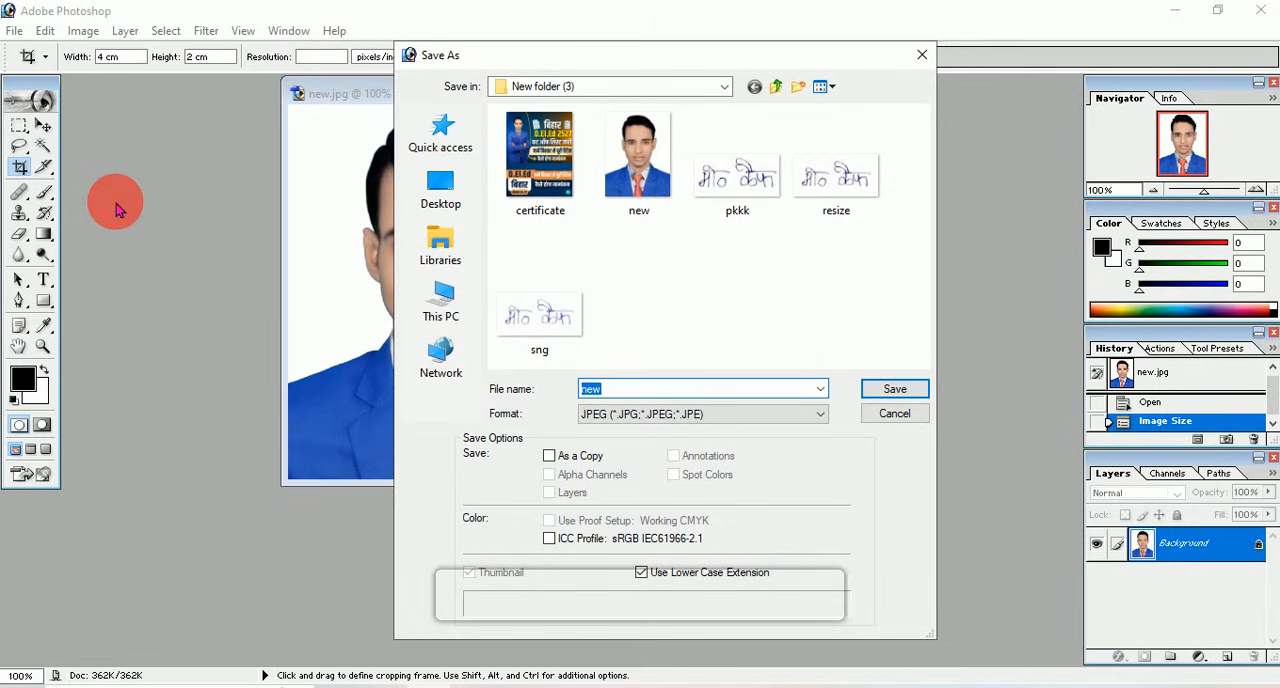
type("ho")
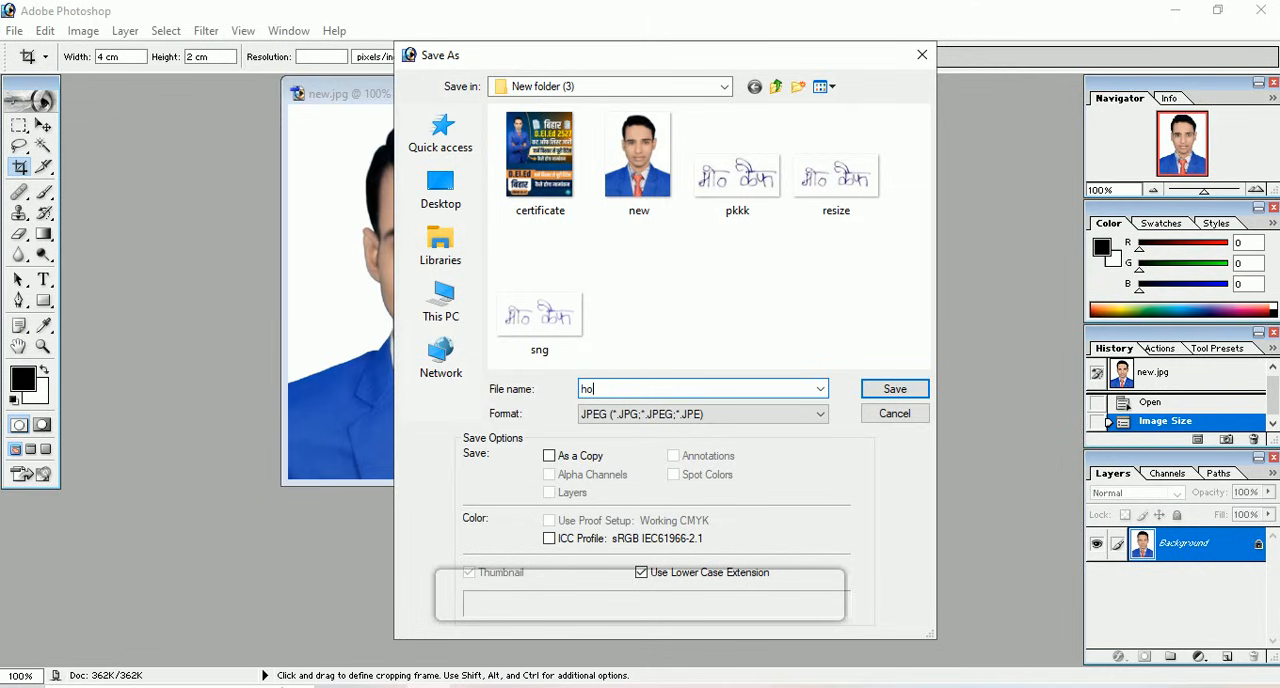
type("hoto resize")
key("Return")
key("Return")
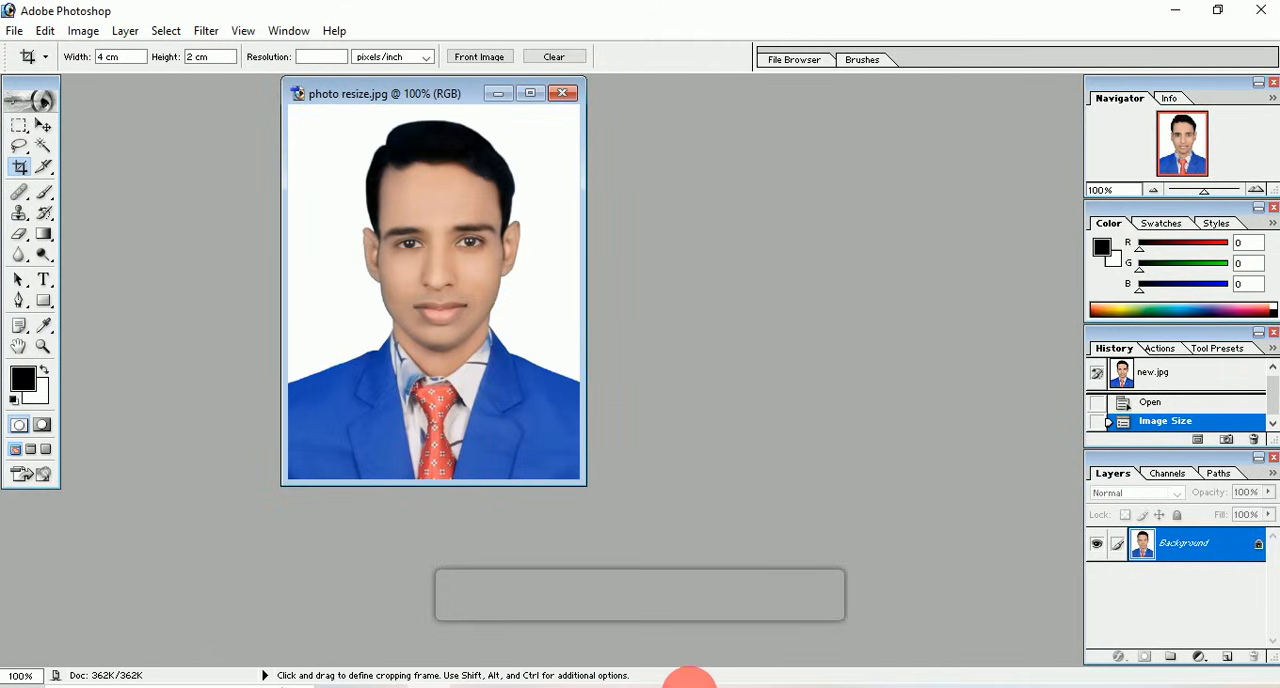
Step: Switch to the browser and try to upload photo resize as the candidate's photograph in the DELED application form
left_click(735, 686)
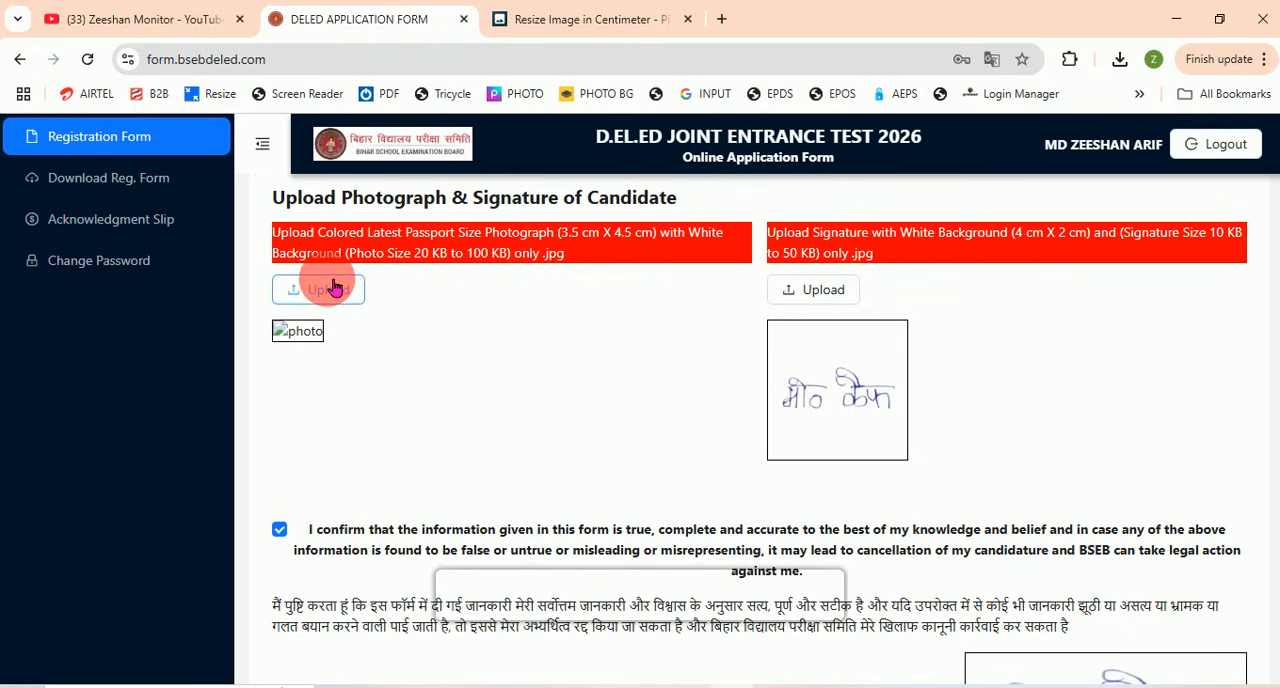
left_click_drag(467, 232, 510, 253)
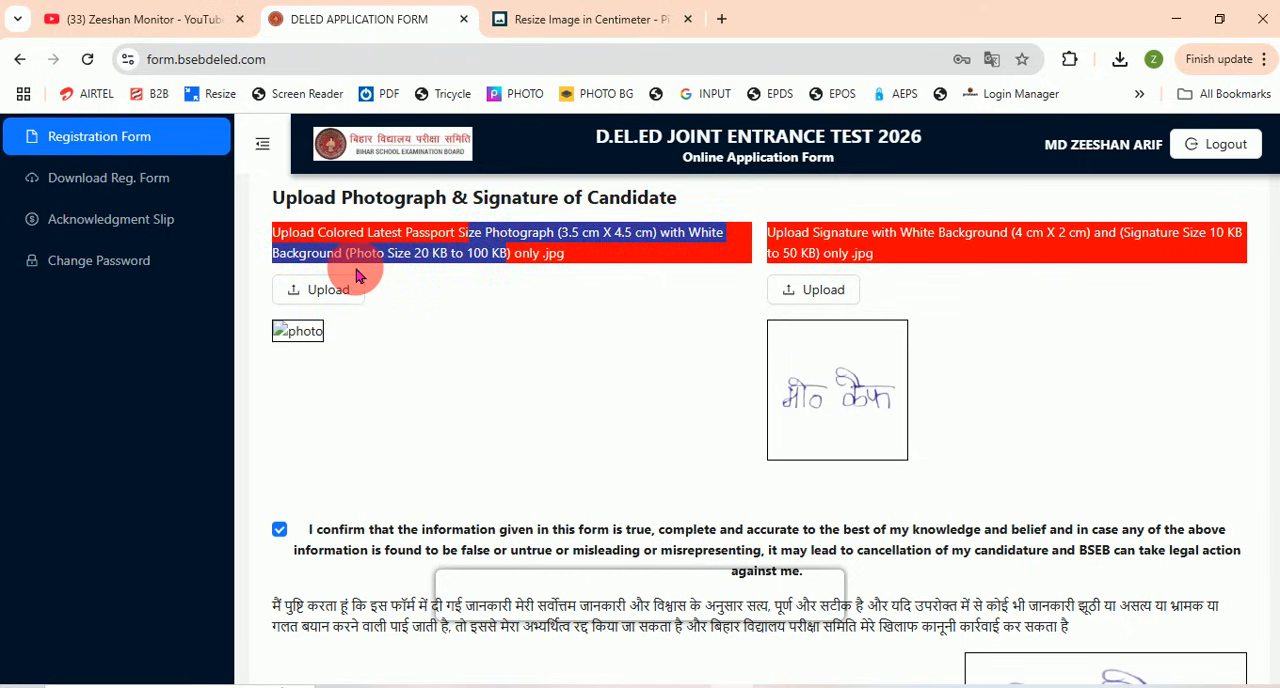
left_click(328, 292)
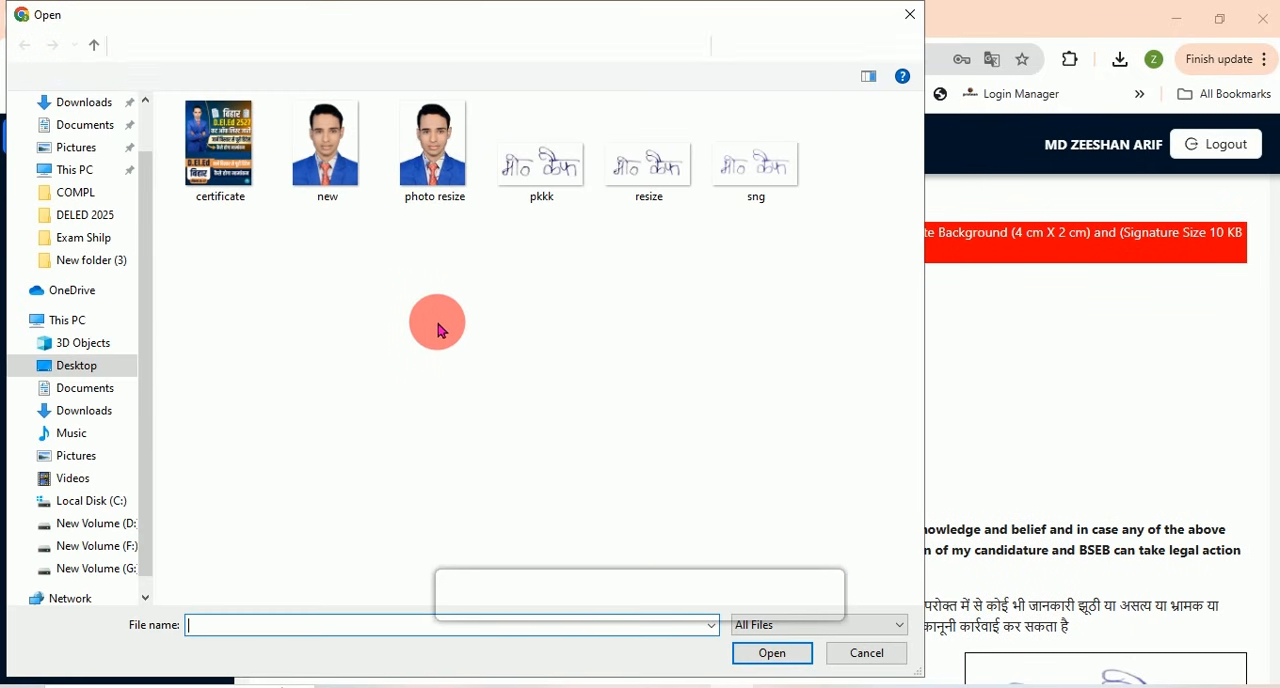
left_click(434, 147)
left_click(772, 650)
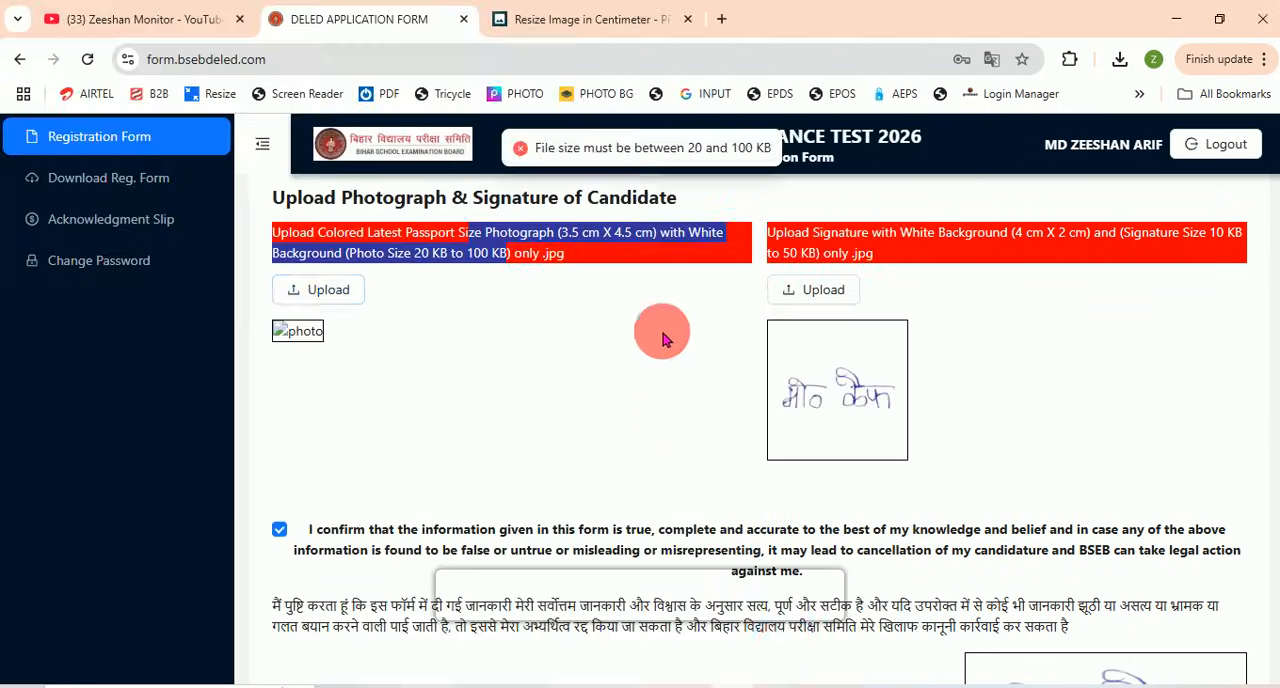
double_click(694, 148)
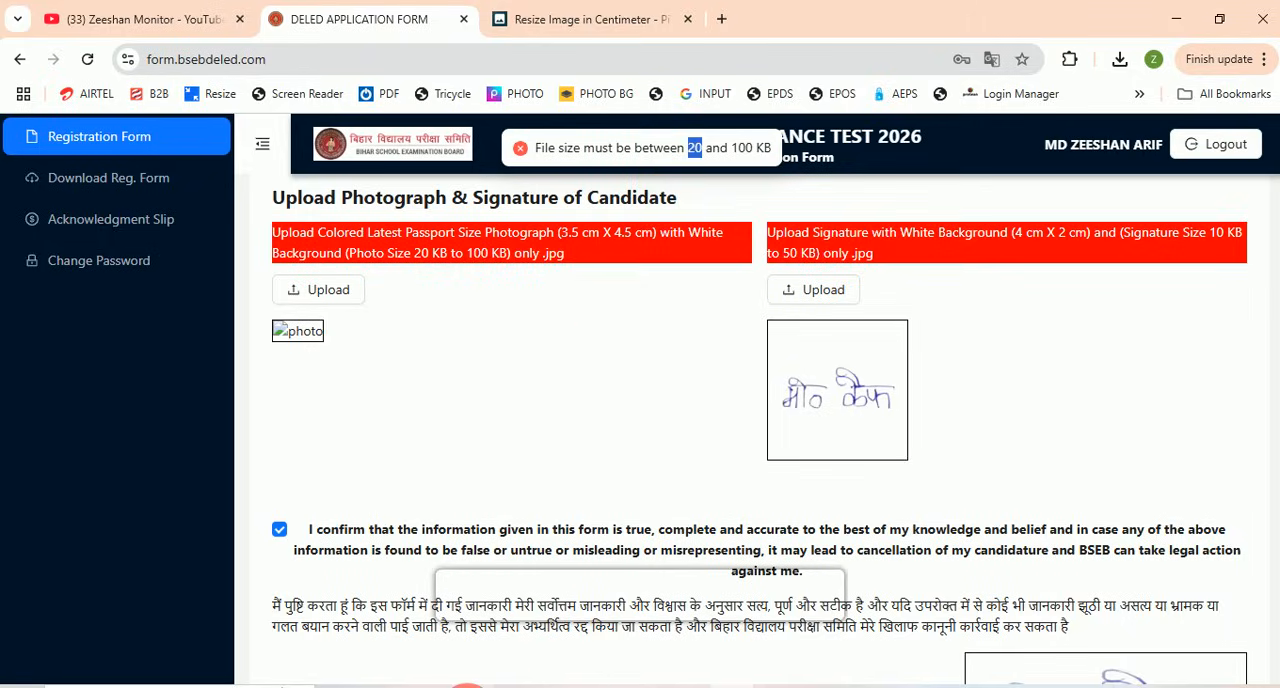
Step: Switch to File Explorer and check the file size of photo resize in its properties
left_click(384, 687)
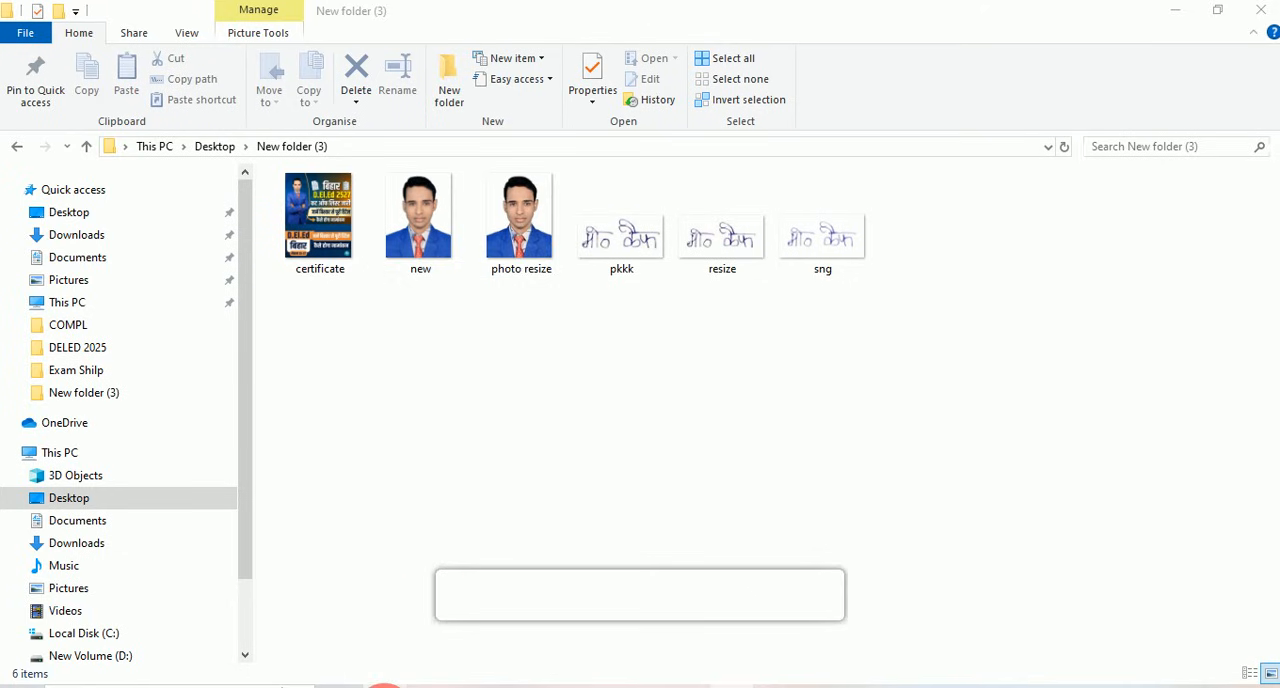
double_click(511, 208)
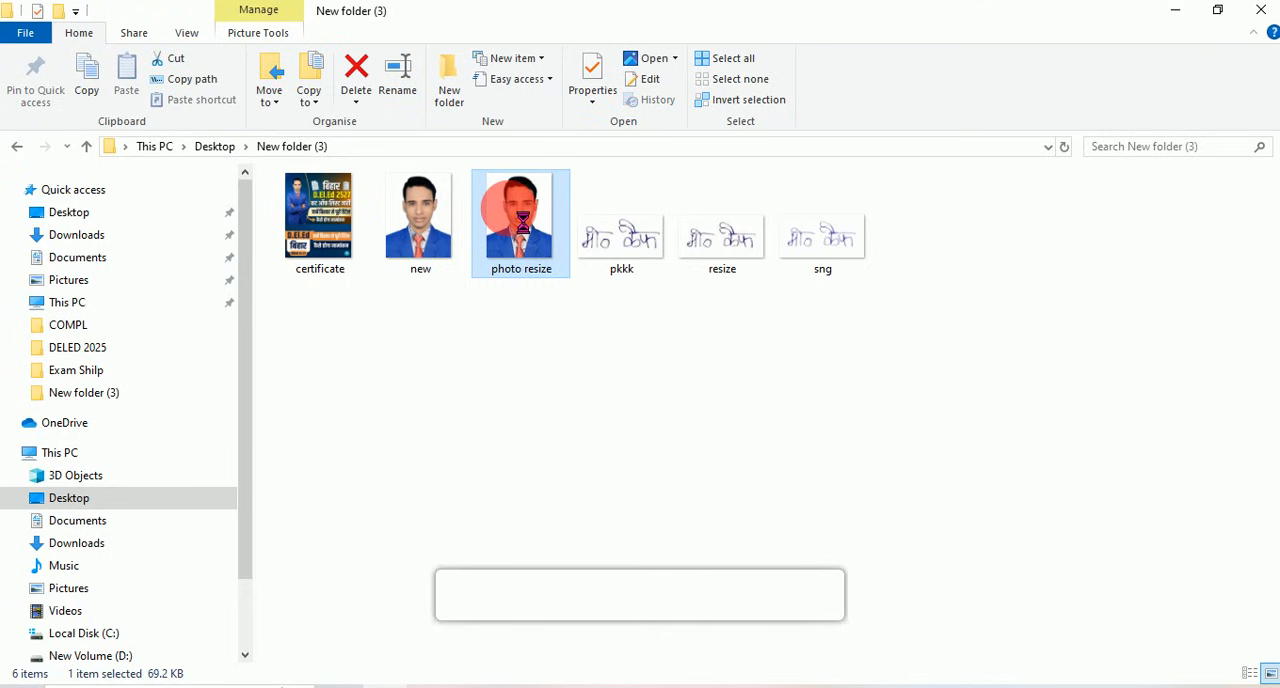
right_click(521, 220)
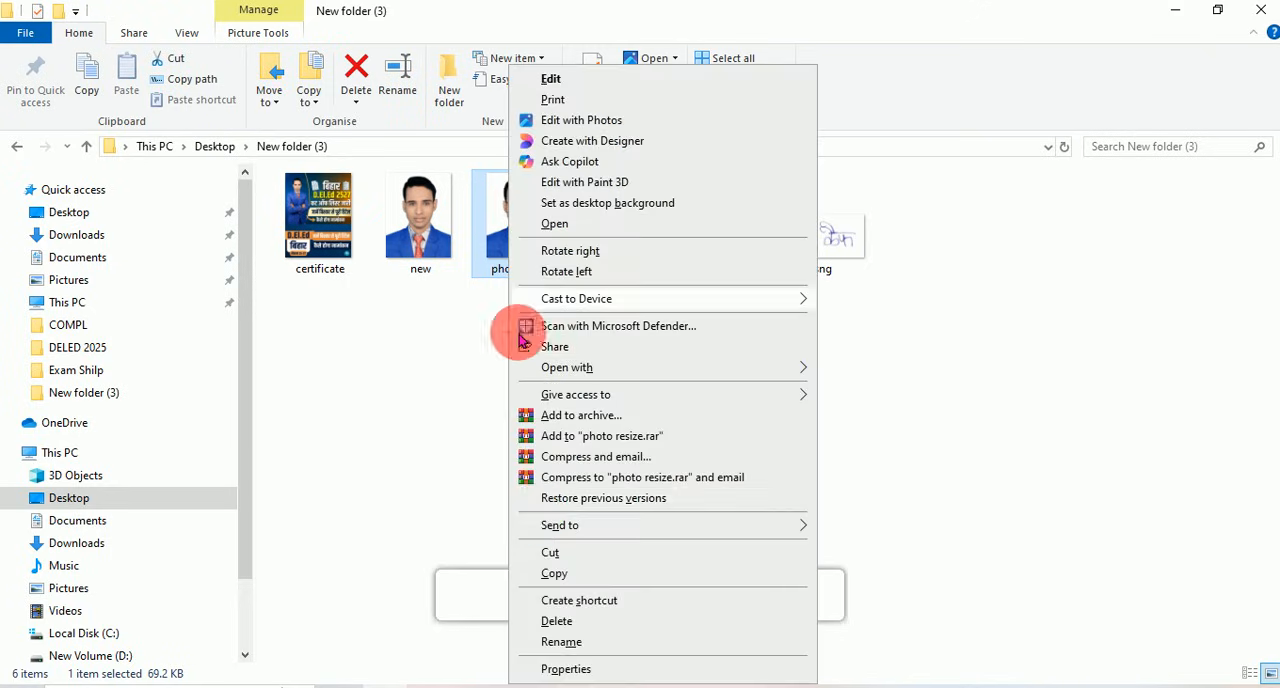
left_click(576, 668)
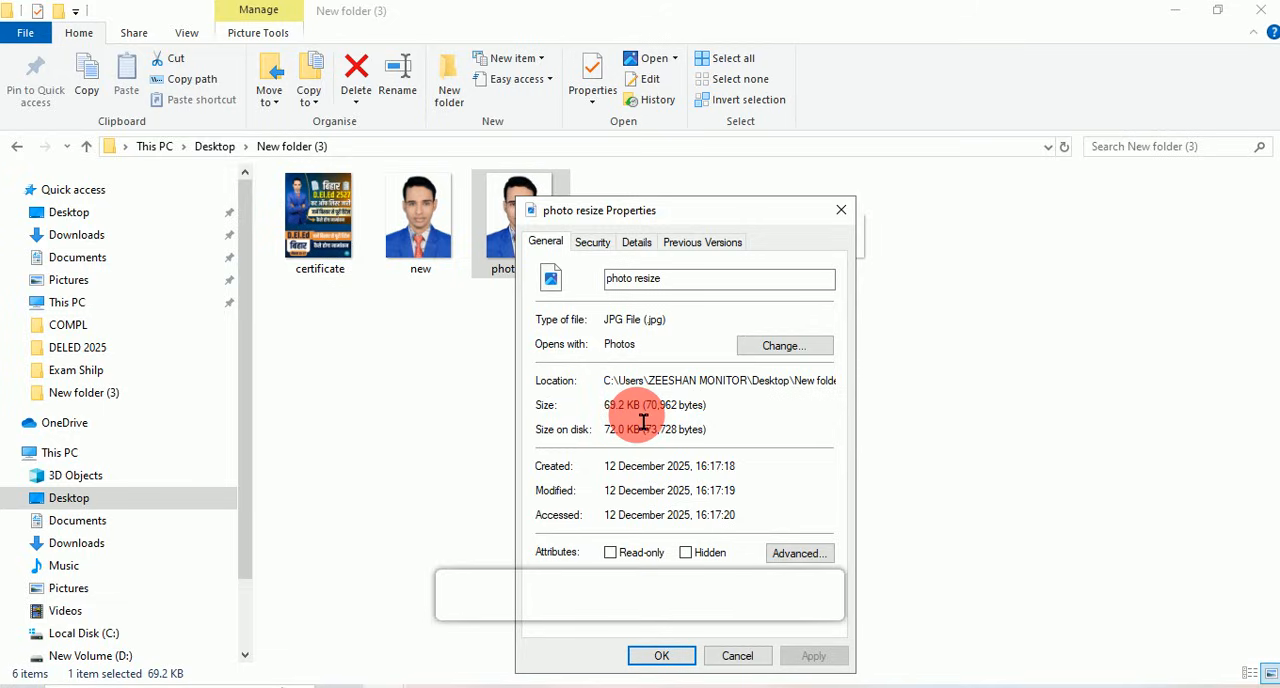
left_click(752, 656)
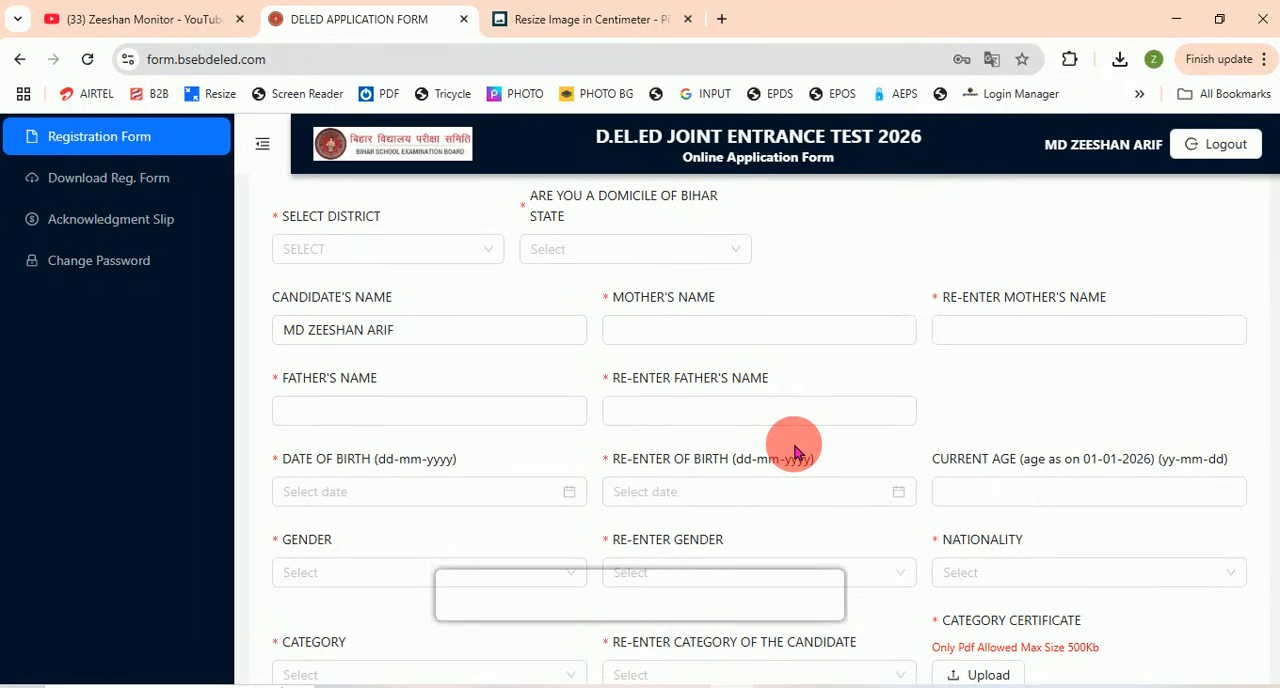
Step: In the browser's DELED application form, upload the resize image as the candidate's signature again
scroll(793, 452, "down", 8)
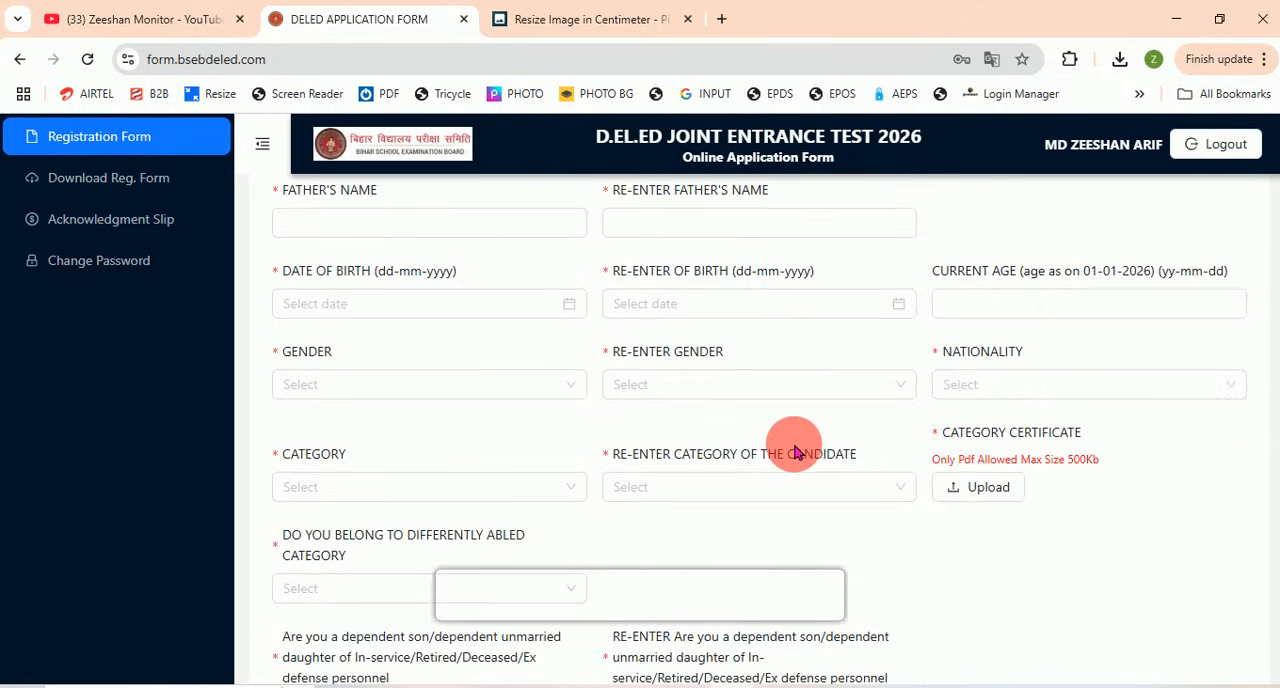
scroll(793, 452, "down", 10)
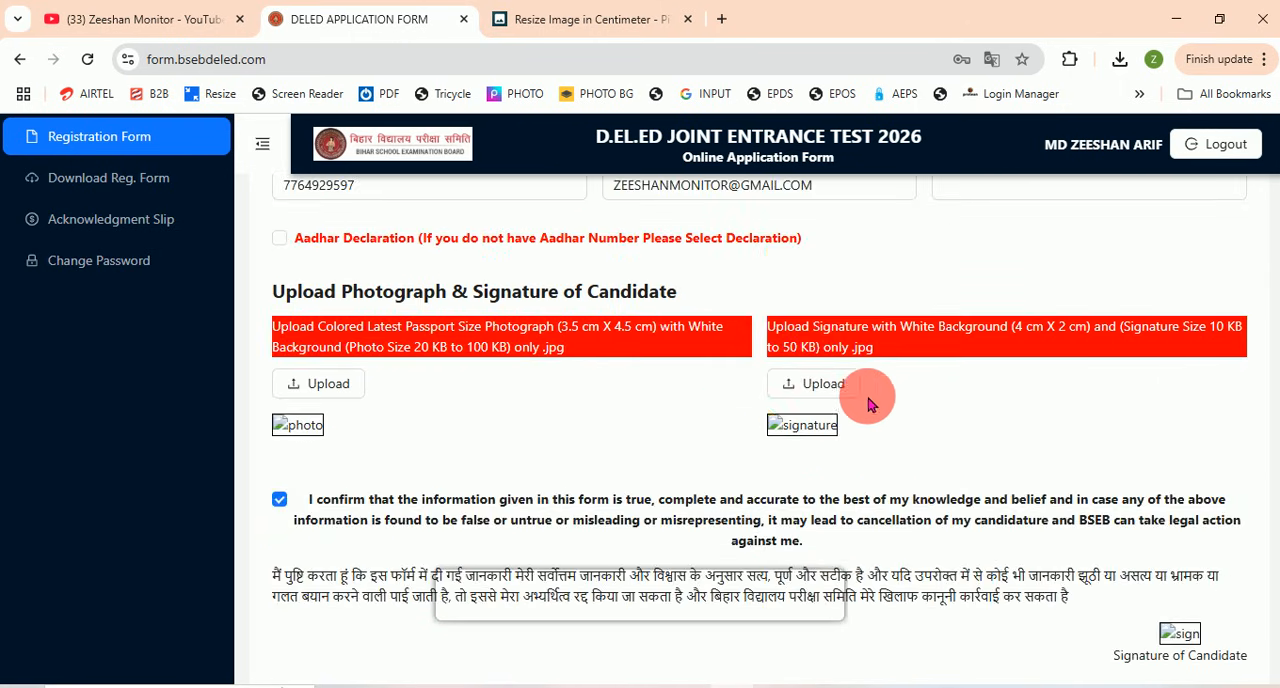
left_click(832, 393)
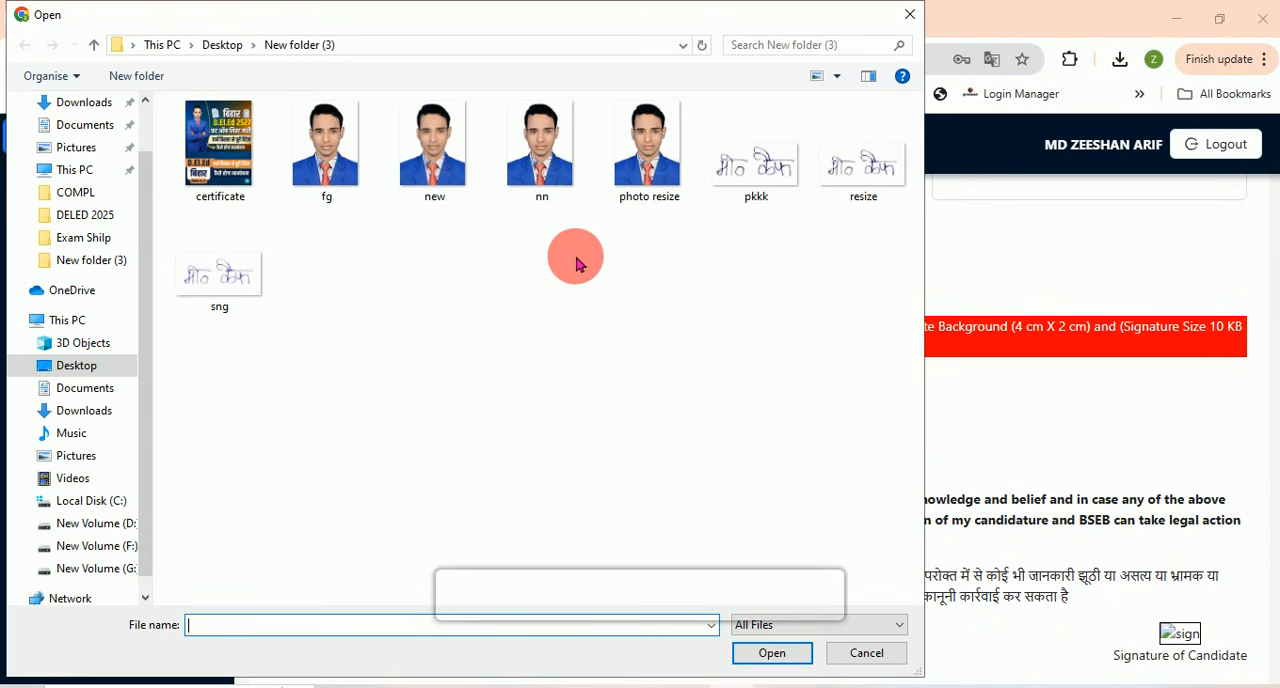
double_click(852, 176)
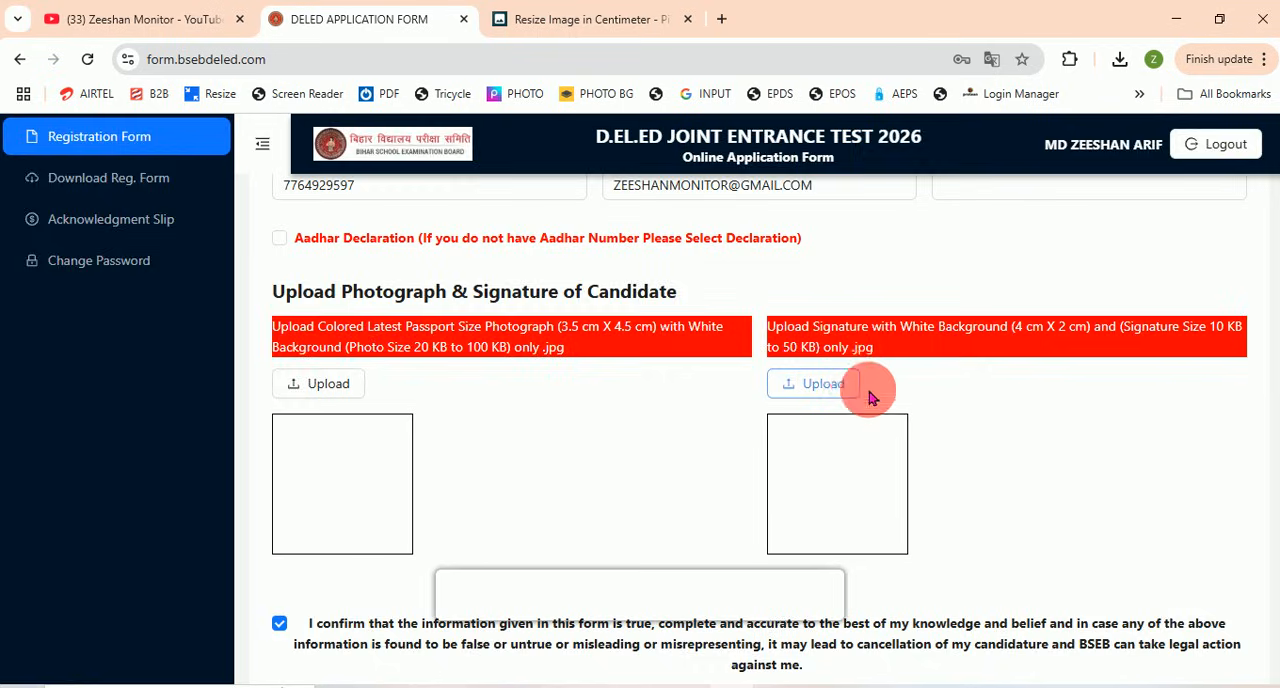
scroll(860, 420, "down", 1)
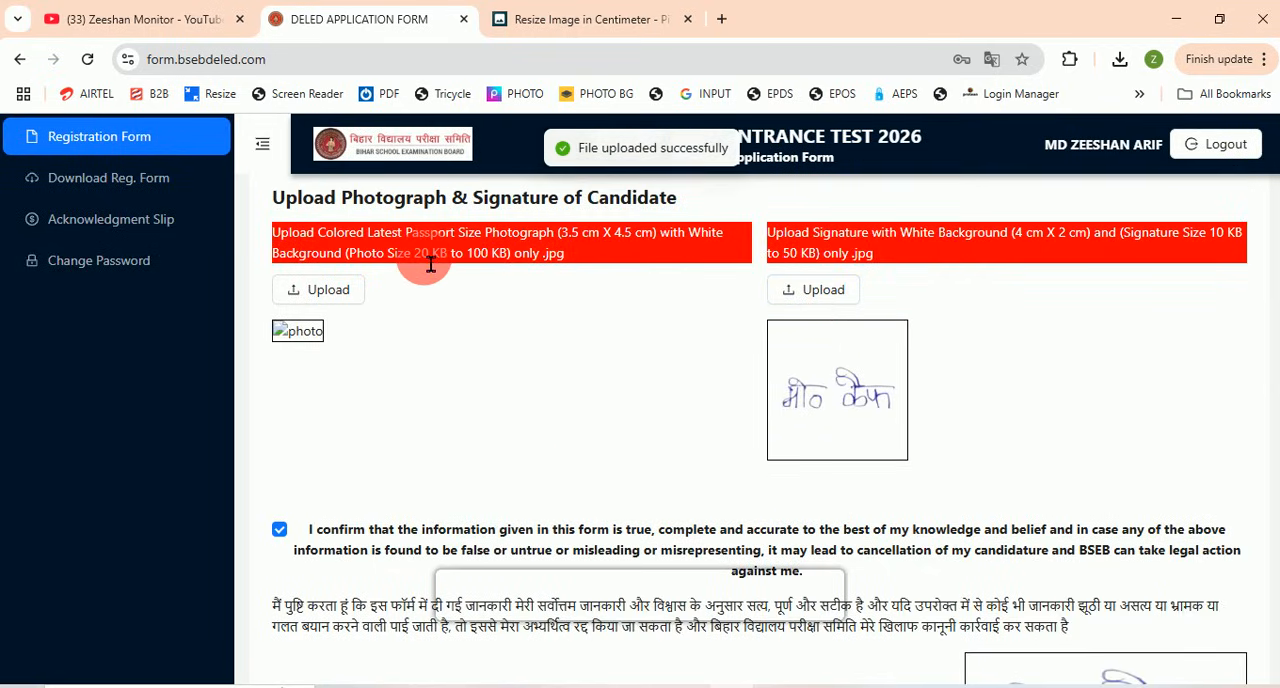
Step: Check the form's photo file-size requirement, then switch to Adobe Photoshop and review the image size of fg.jpg
left_click_drag(425, 258, 481, 258)
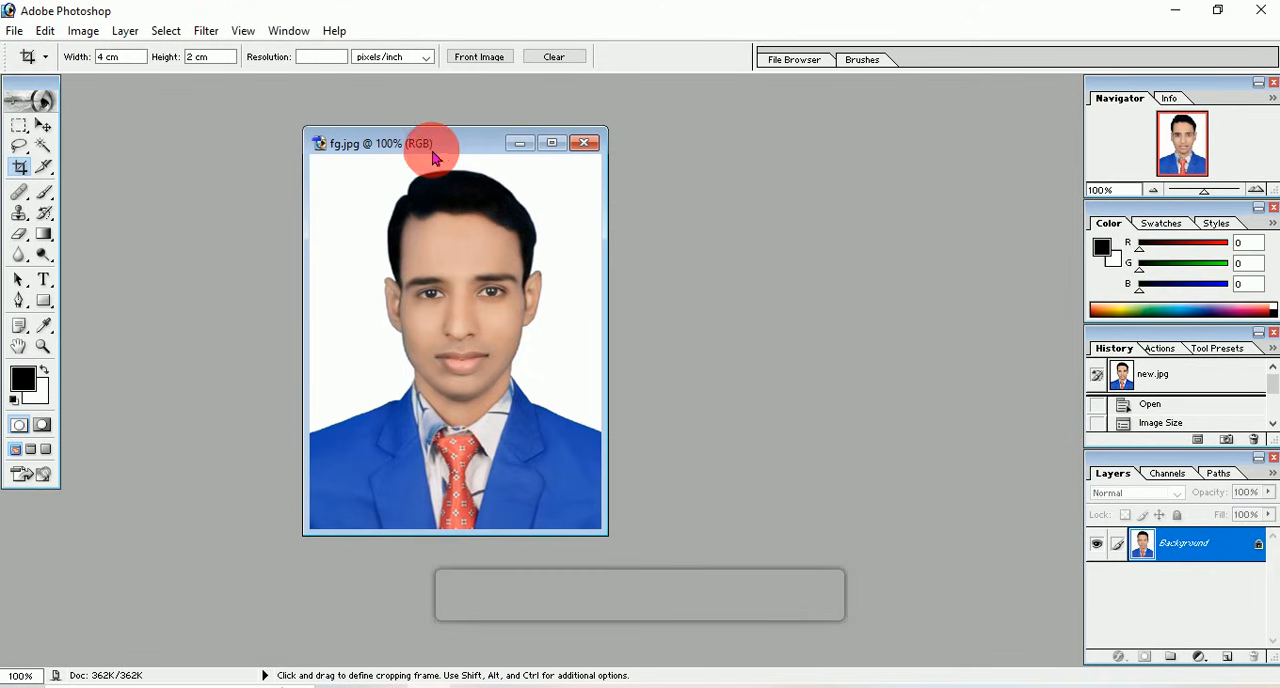
right_click(432, 147)
left_click(455, 183)
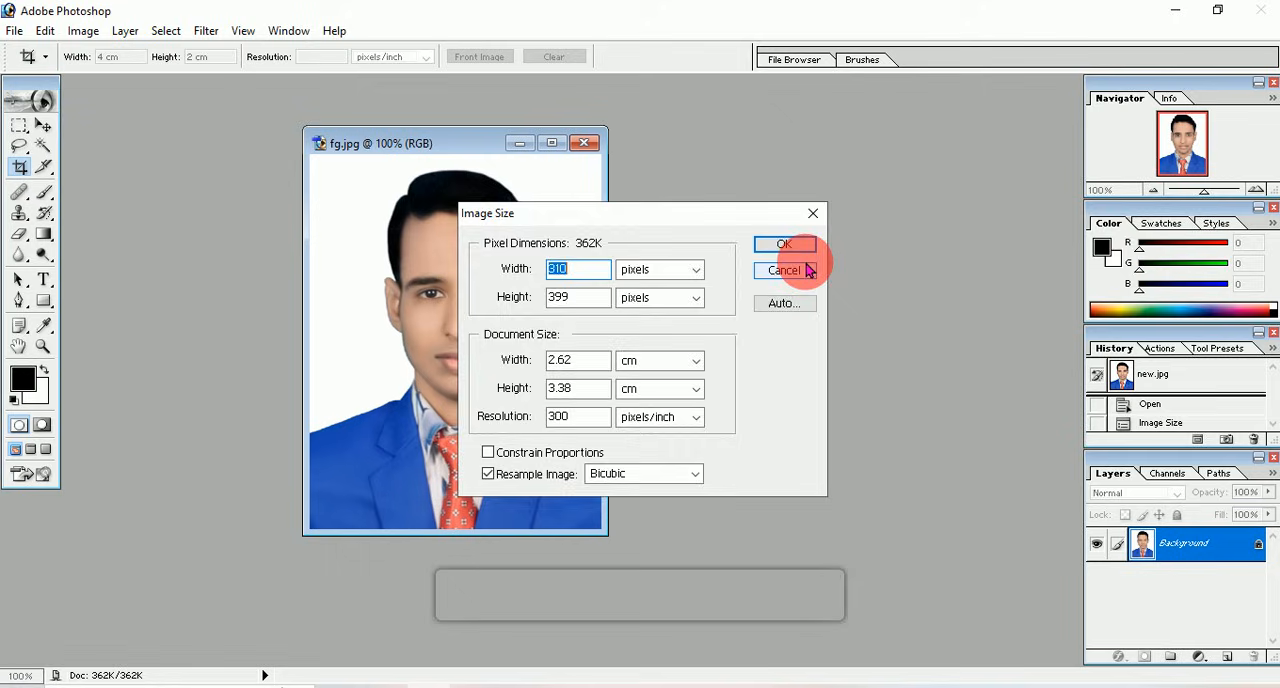
left_click(808, 270)
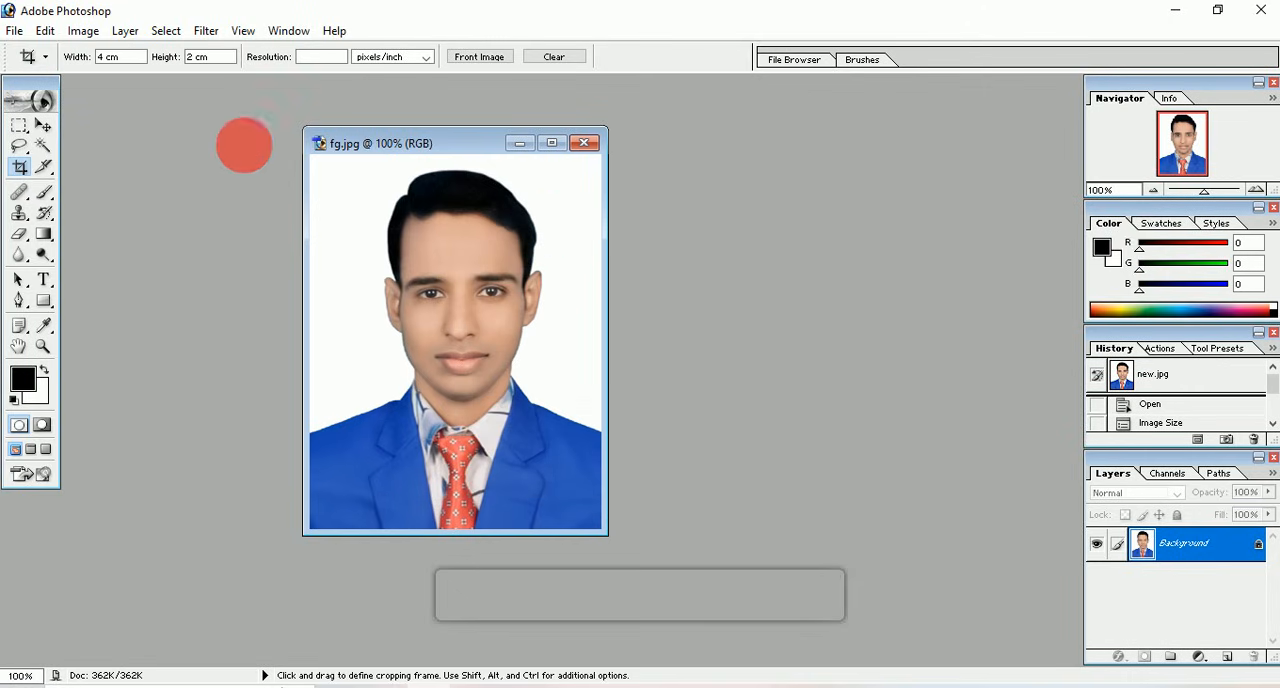
Step: Save a new JPEG version of fg.jpg under the name photo in New folder (3)
left_click(16, 33)
left_click(77, 201)
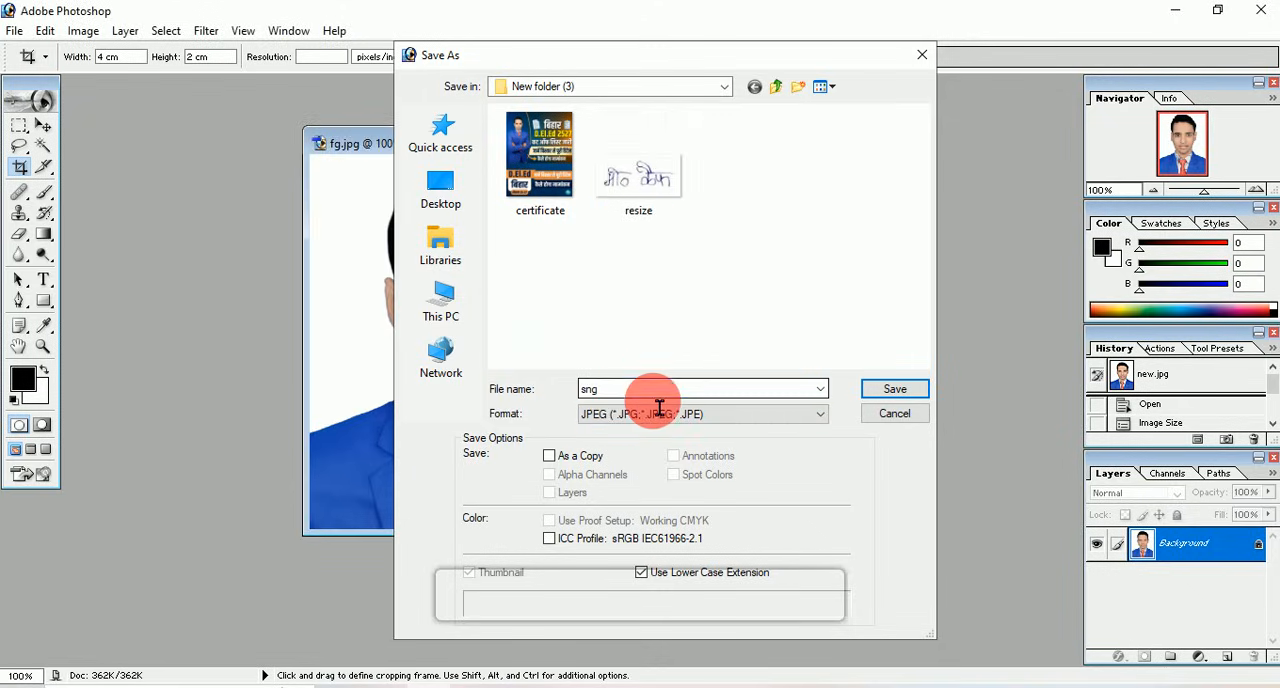
left_click(653, 397)
type("p")
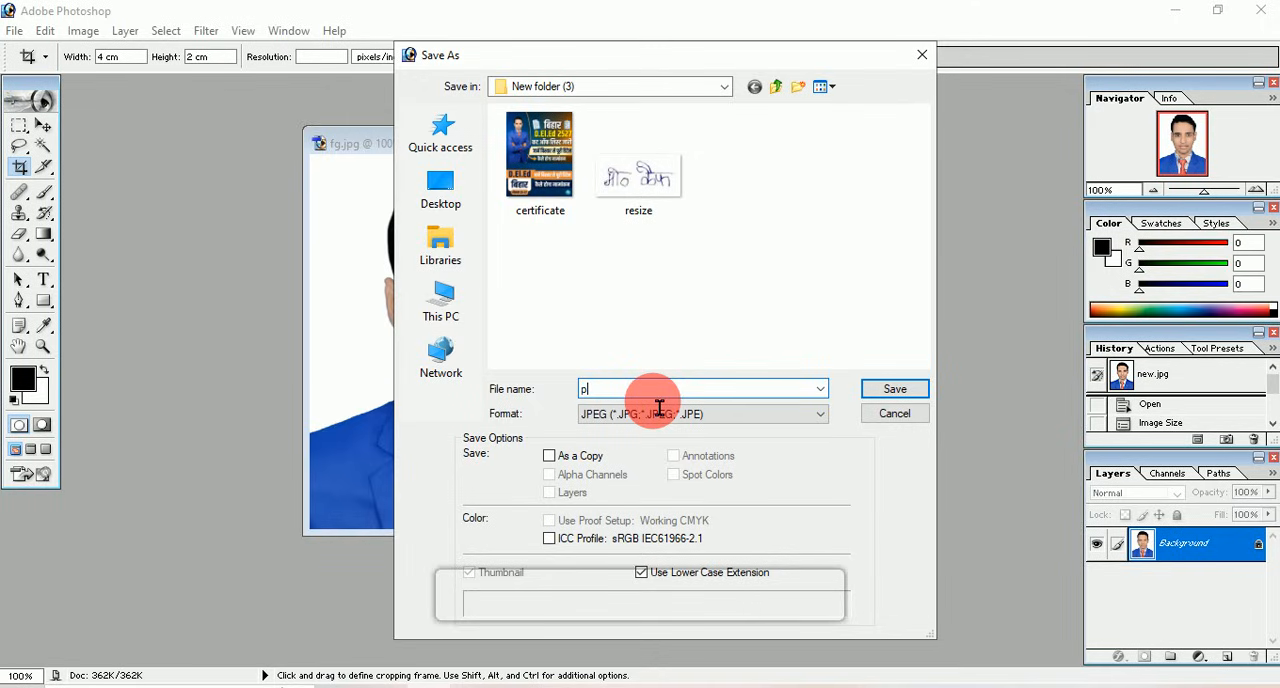
type("hoto")
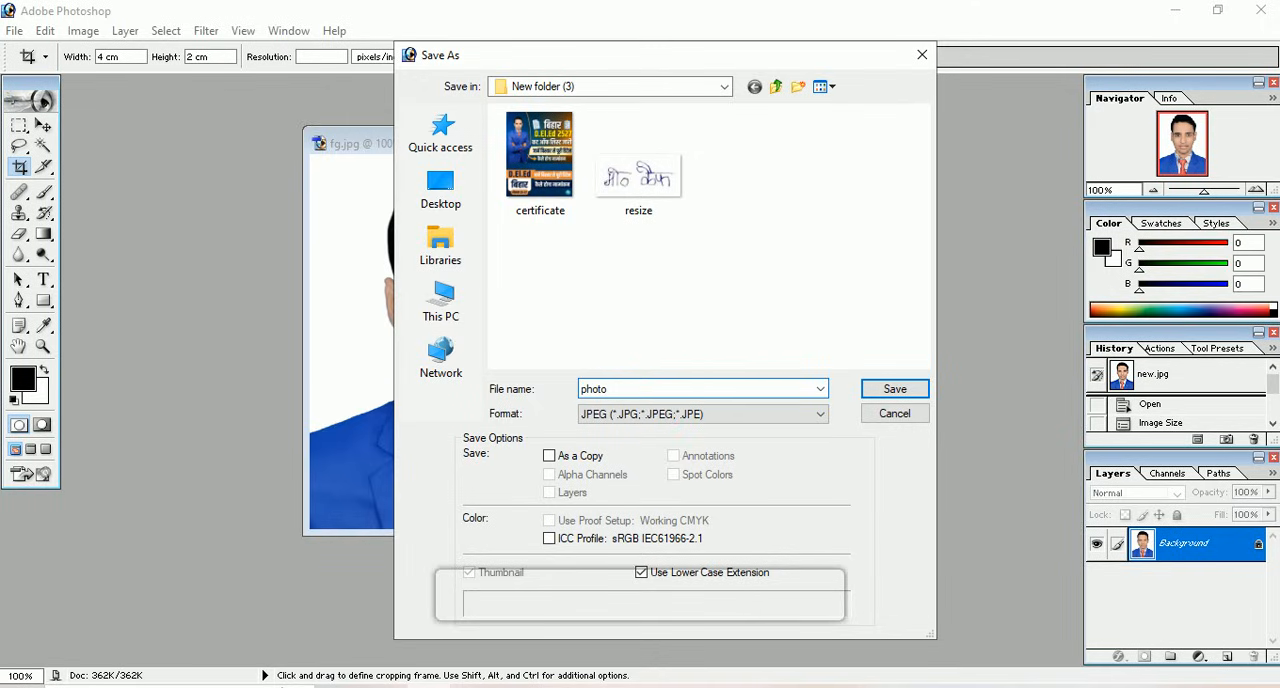
left_click(894, 388)
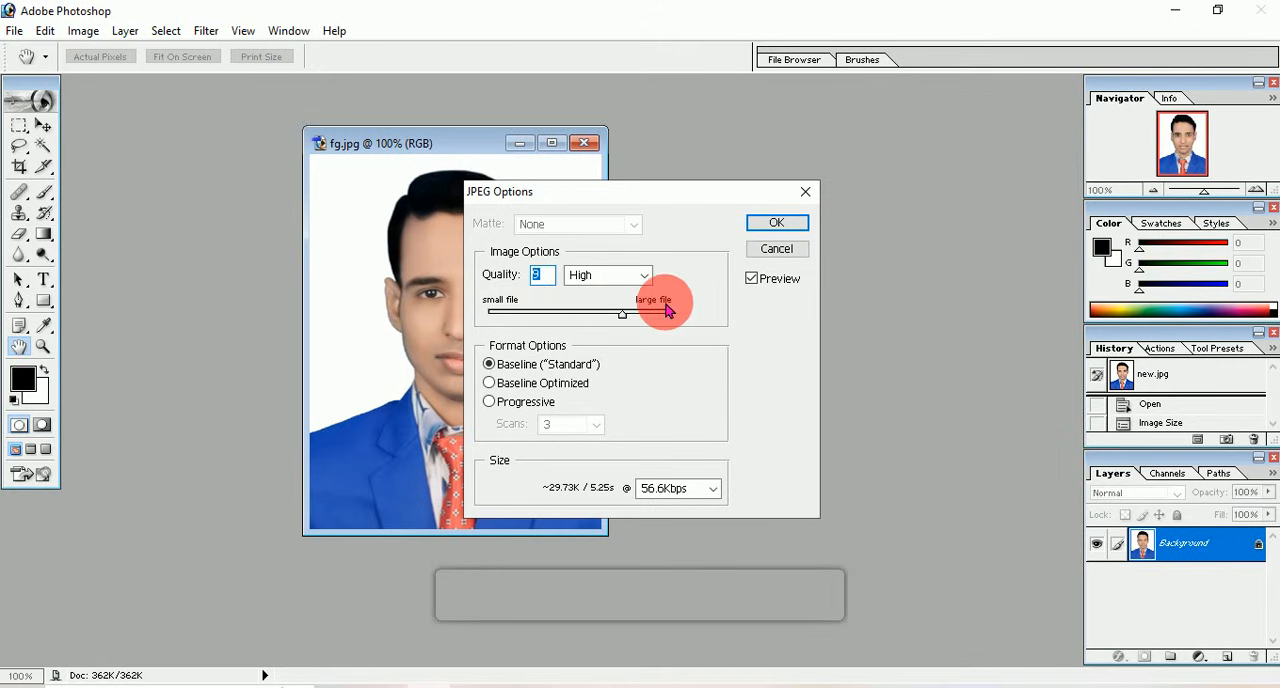
Step: Try higher JPEG quality levels, then set the quality to 9 (High) and finish saving the photo
left_click_drag(626, 318, 659, 318)
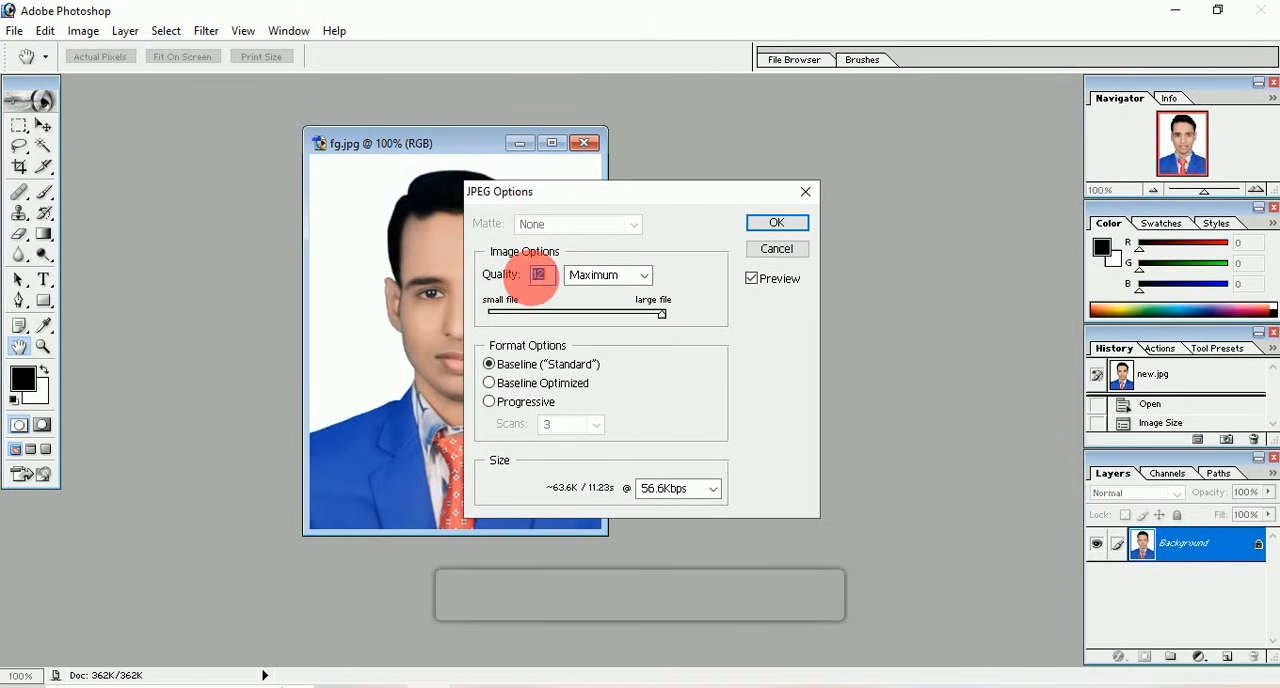
left_click_drag(663, 316, 654, 322)
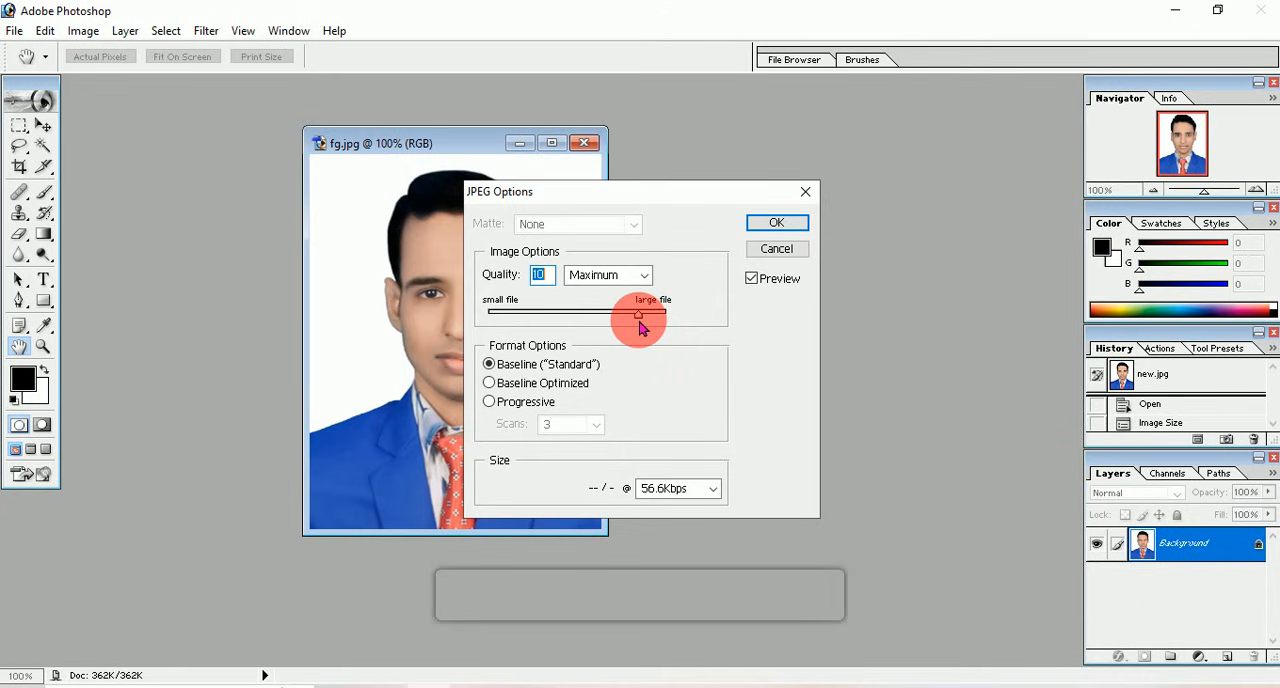
key("Return")
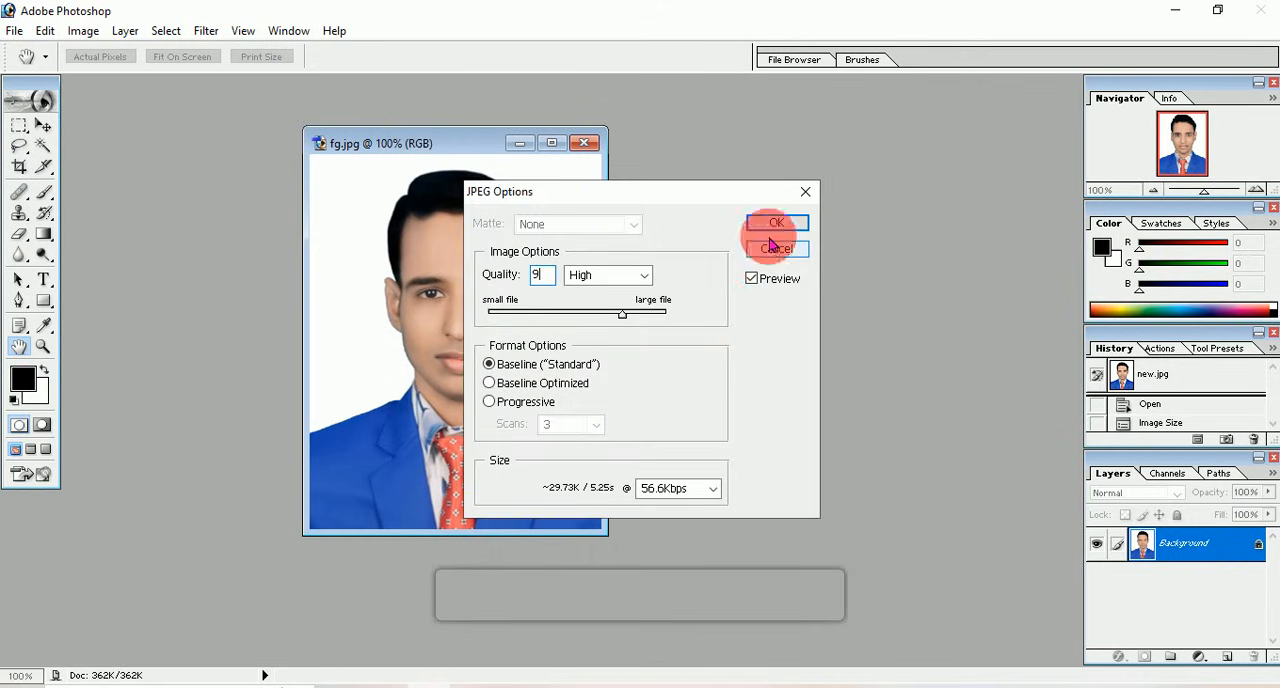
left_click(777, 223)
key("c")
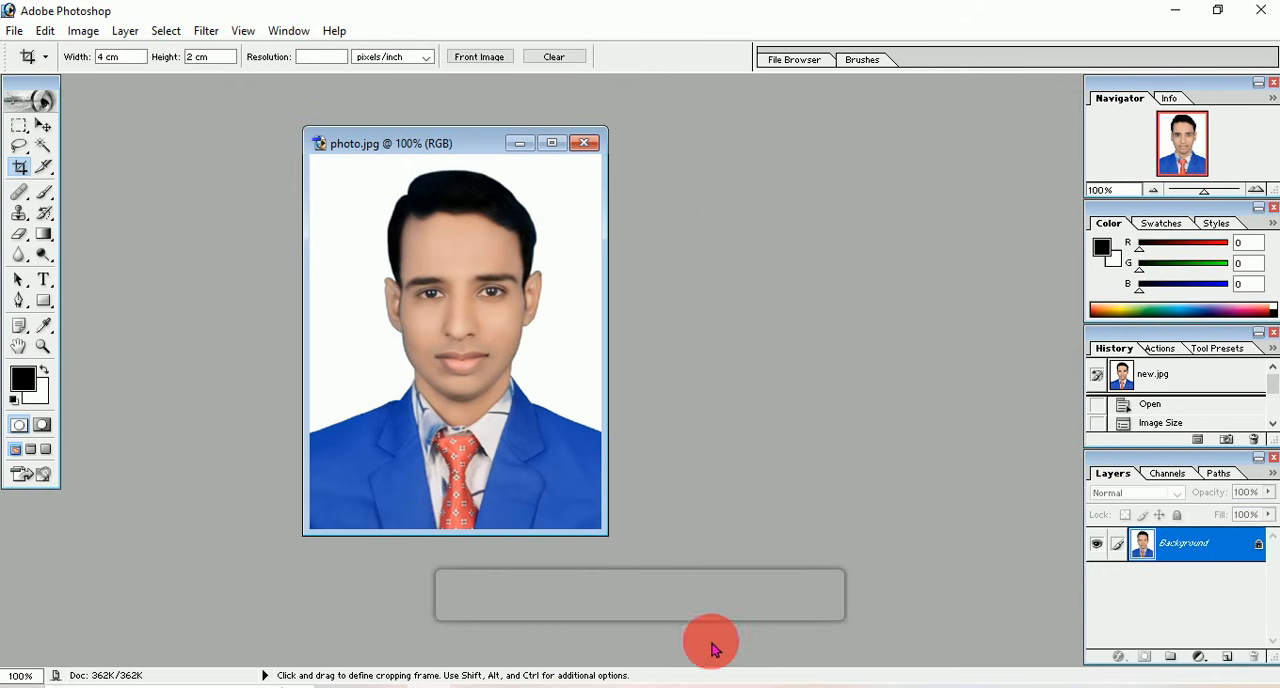
Step: Switch to the browser's DELED application form and upload the photo image from New folder (3) as the candidate's photograph
left_click(729, 687)
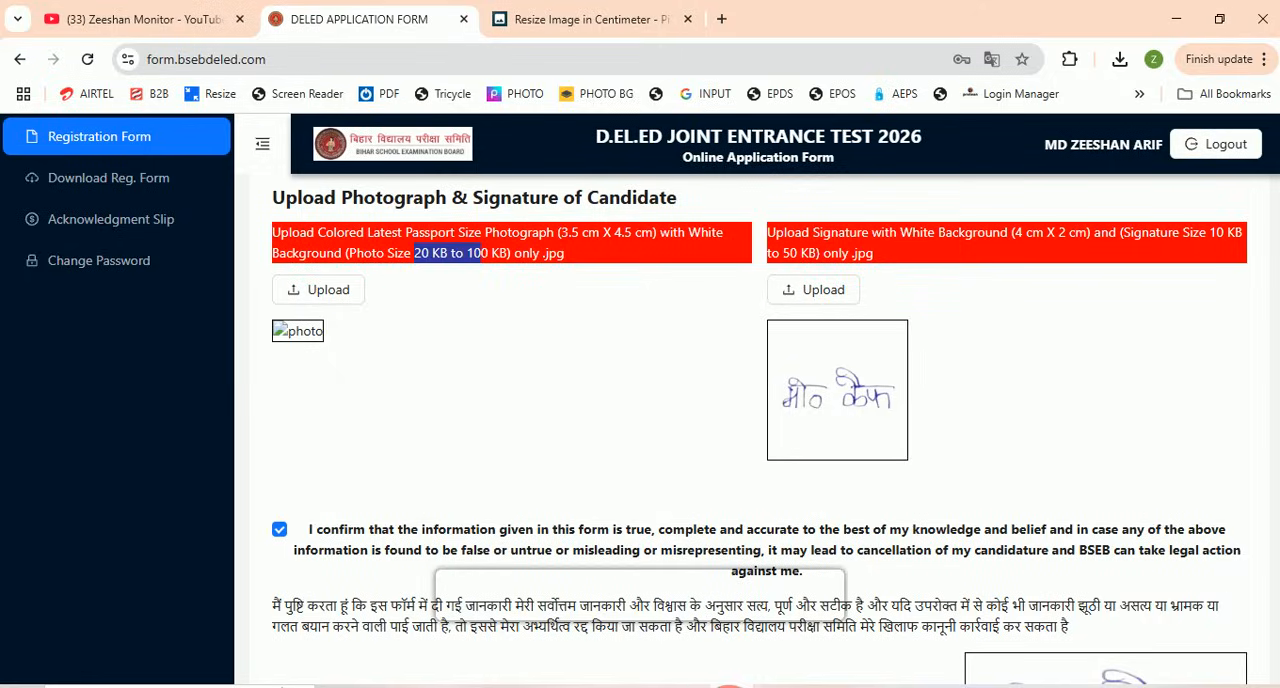
left_click(343, 290)
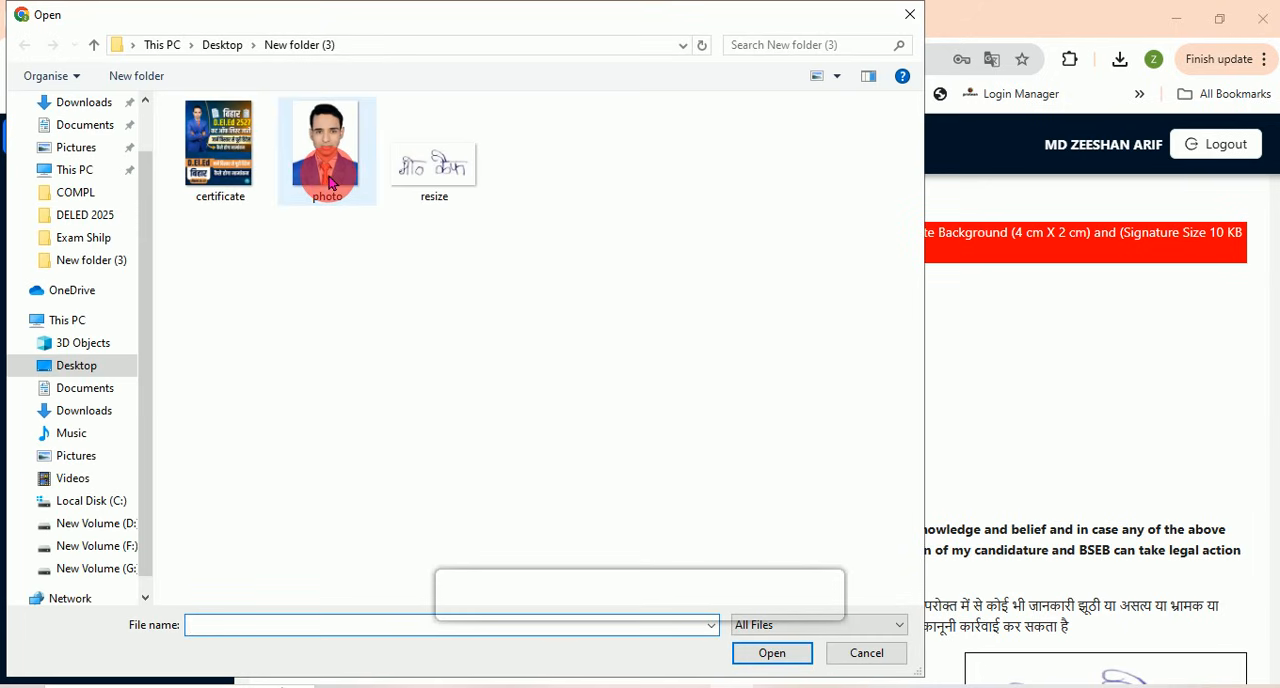
left_click(327, 185)
left_click(800, 657)
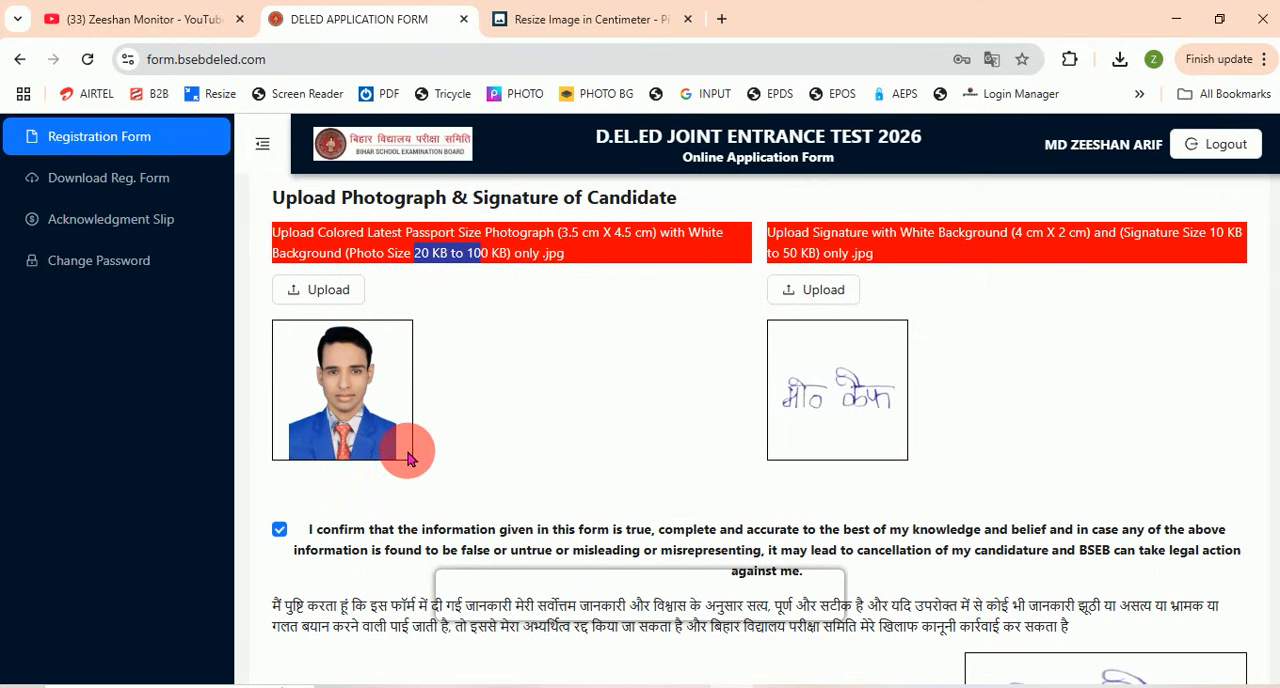
left_click(469, 290)
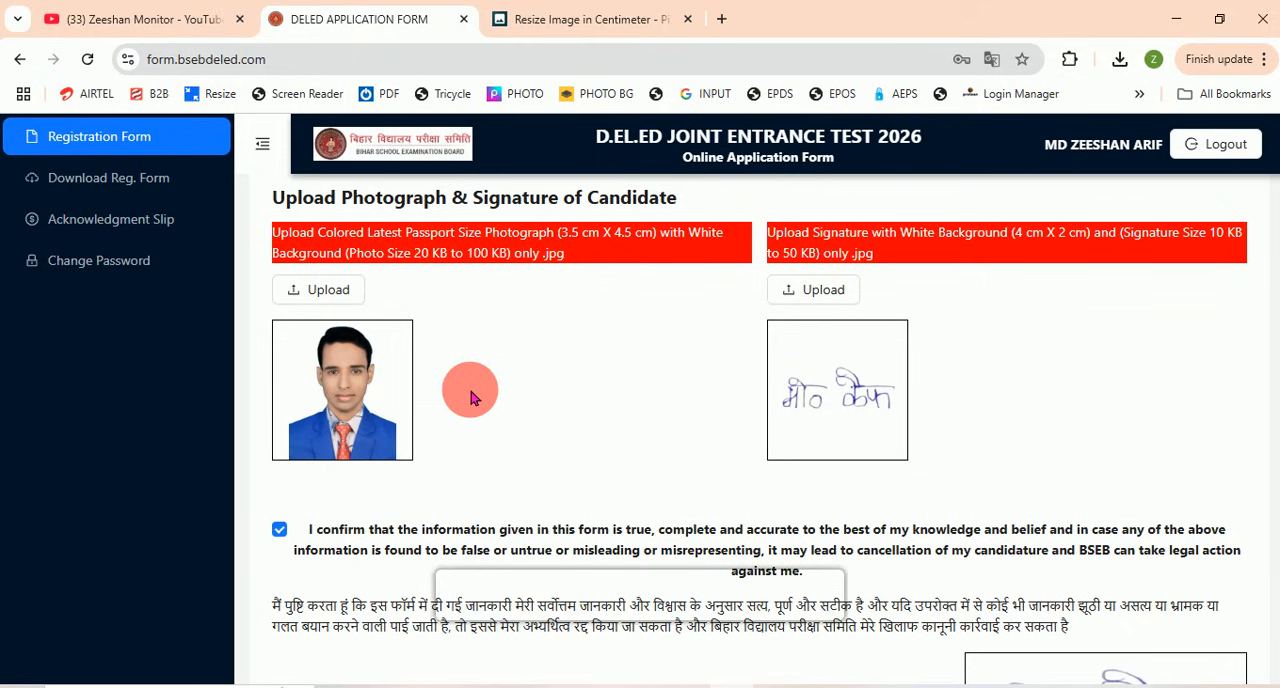
scroll(472, 397, "up", 1)
scroll(472, 397, "down", 1)
Step: Load the resize signature image into the Pi7 centimetre image resizer
left_click(575, 19)
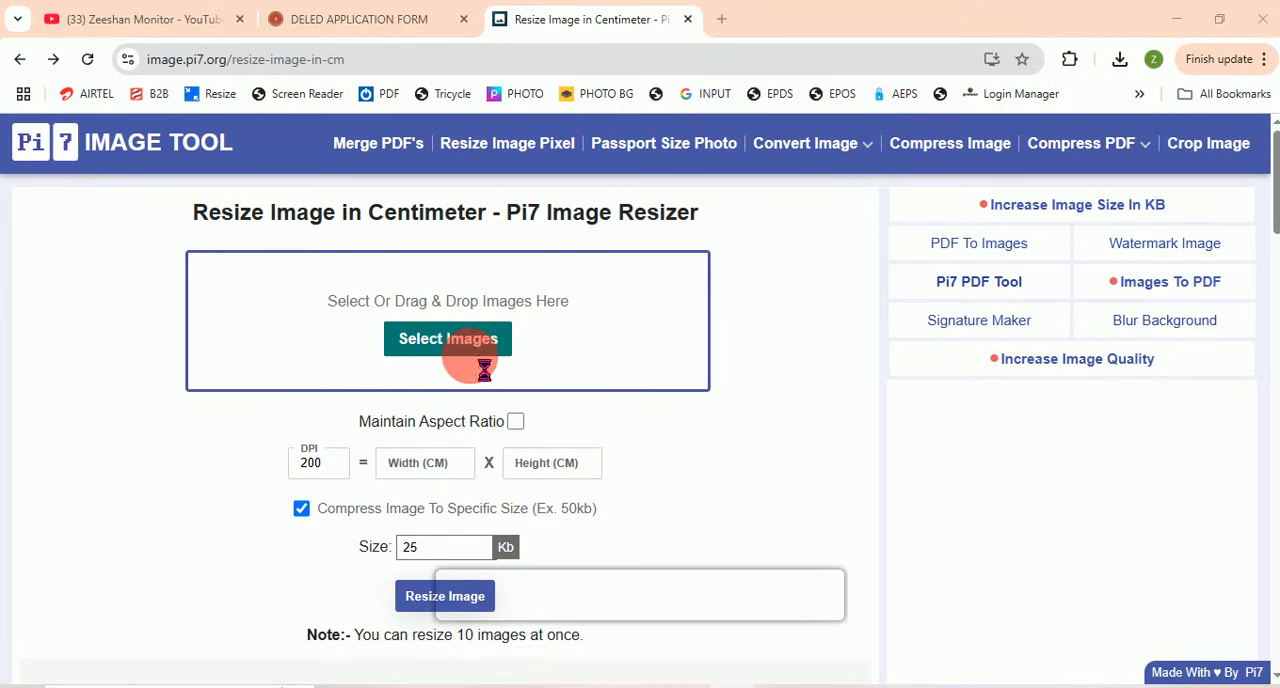
left_click(471, 352)
left_click(417, 162)
left_click(775, 655)
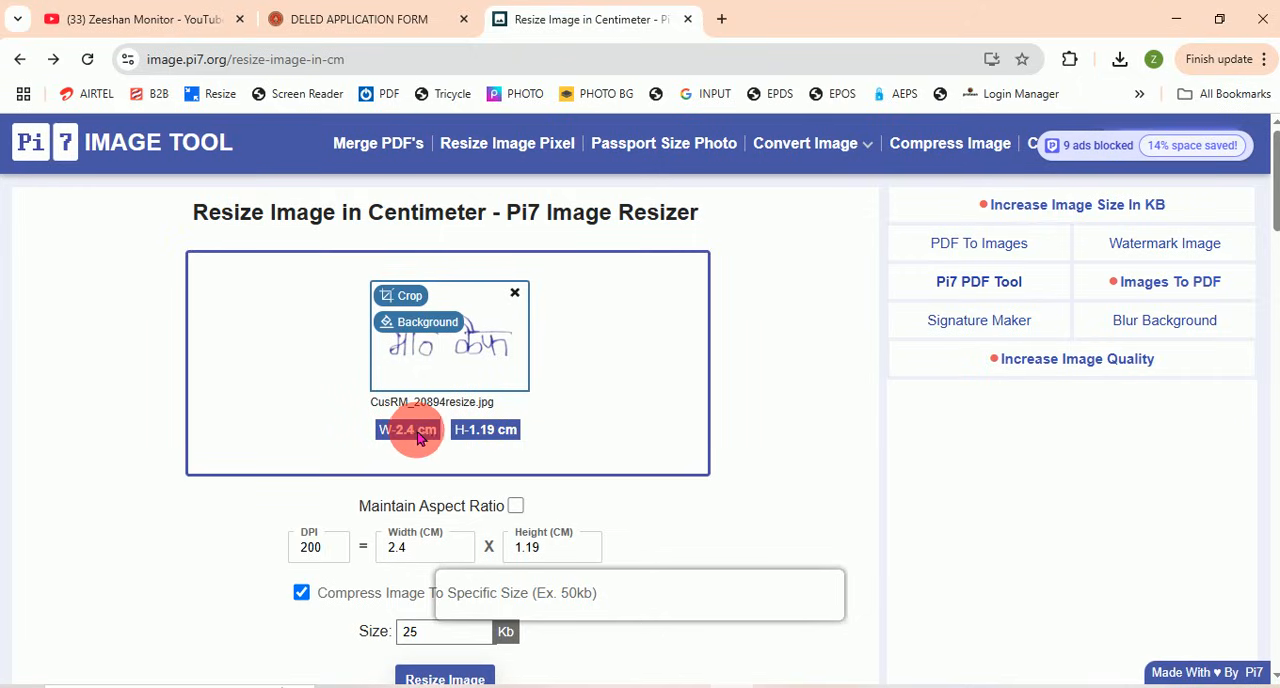
Step: Set the signature's resize dimensions to 4 cm wide and 2 cm high, with compression to 25 KB
scroll(492, 437, "down", 1)
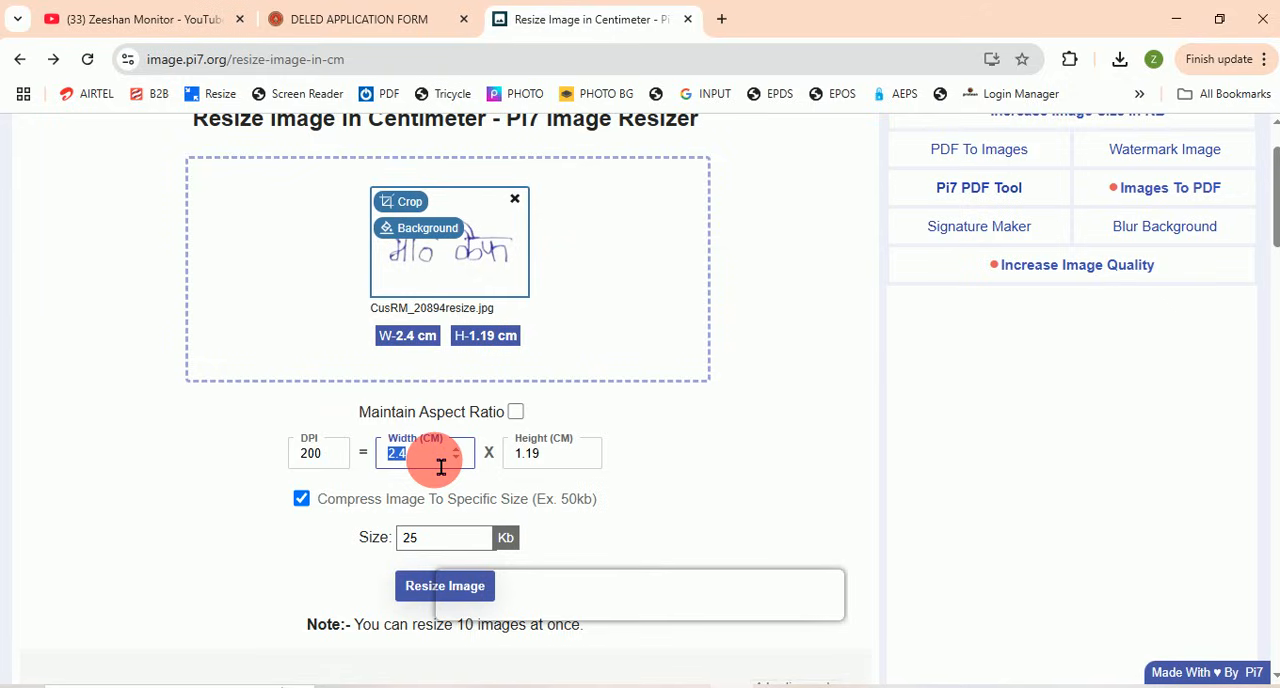
type("4")
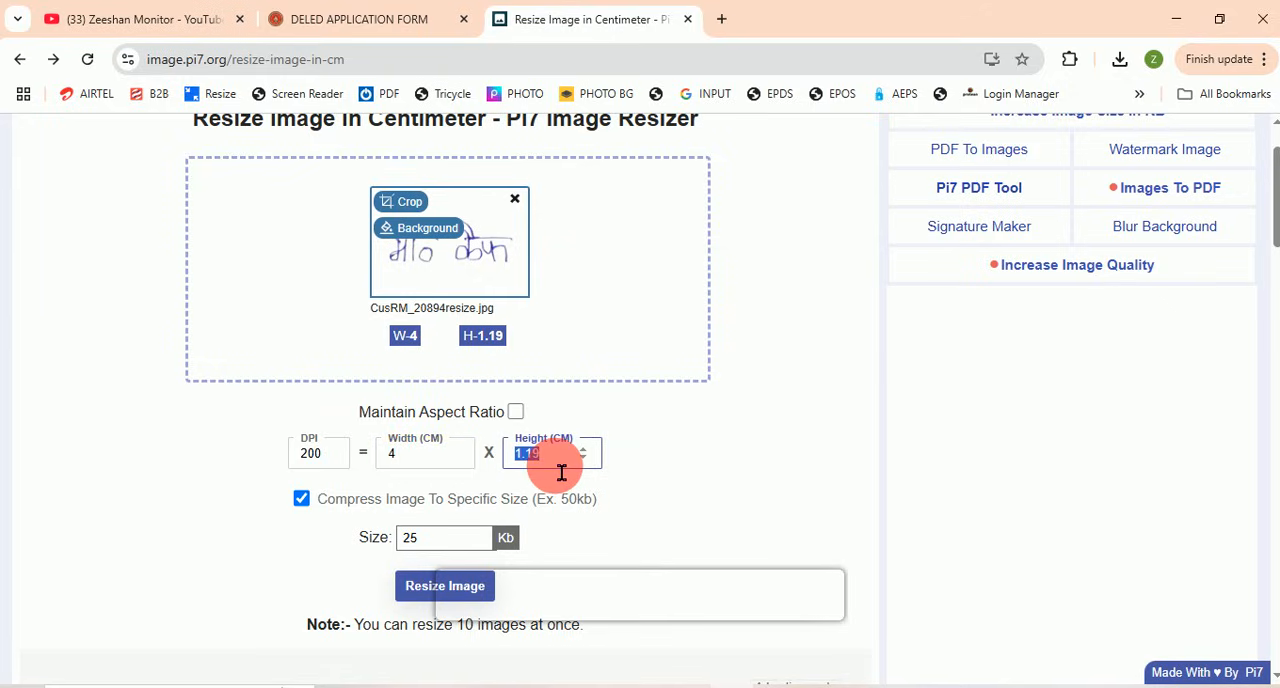
type("2")
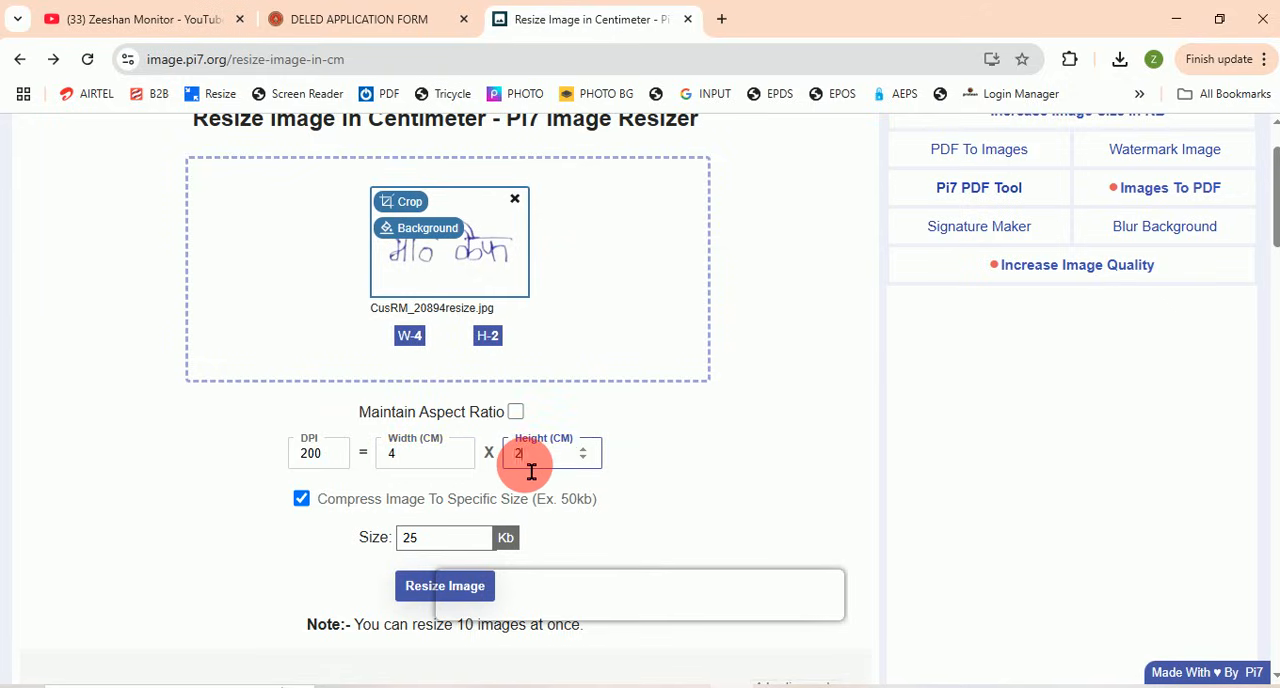
left_click(430, 537)
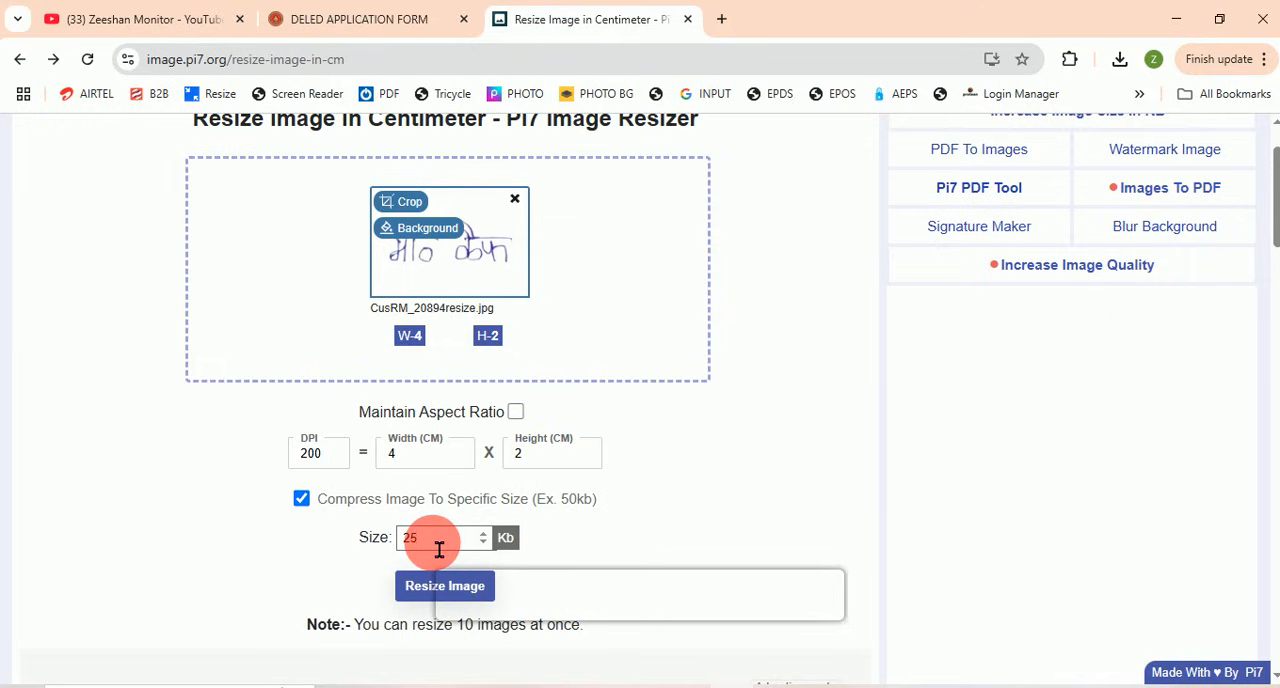
left_click(430, 598)
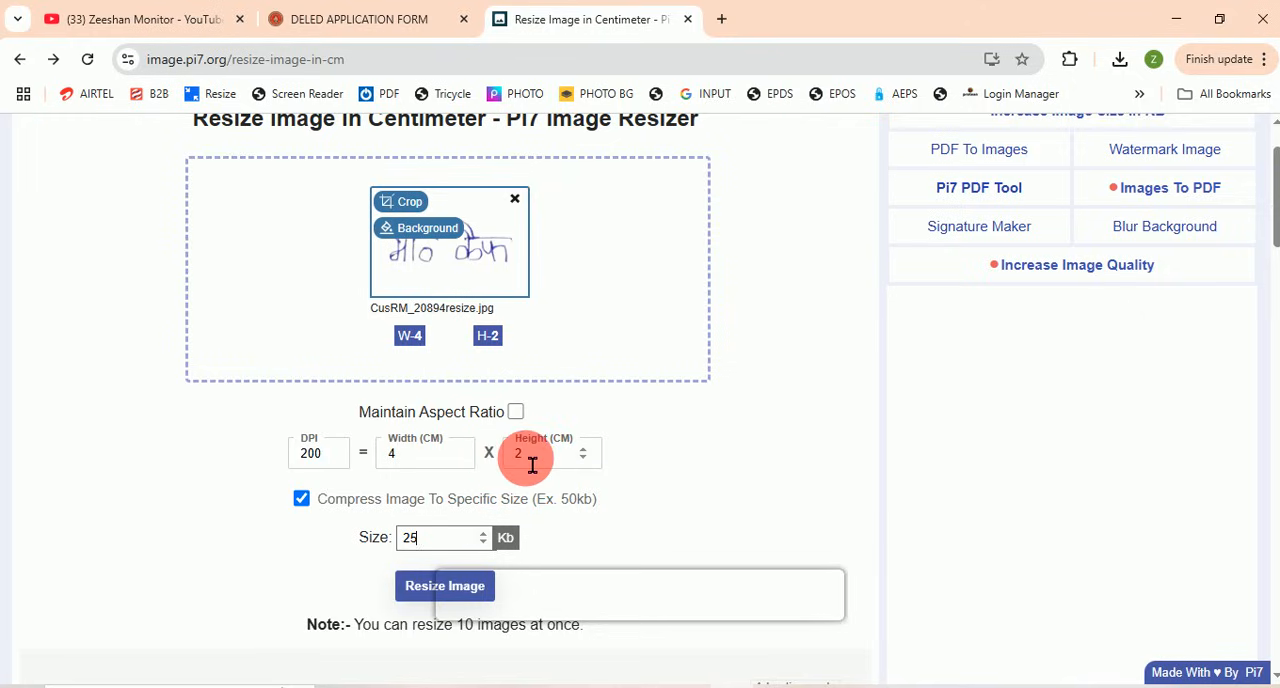
Step: Compare the form's required photo and signature dimensions with the width and height entered in the image resizer
left_click(414, 16)
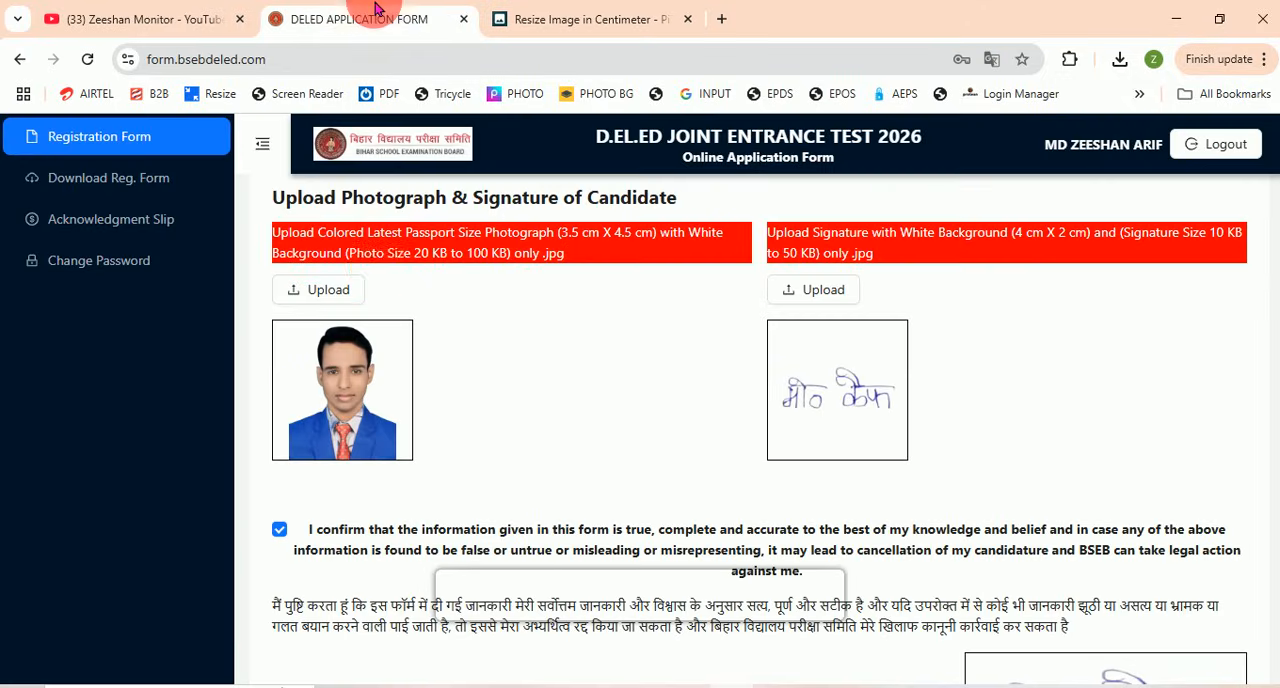
left_click_drag(562, 236, 655, 240)
left_click_drag(1025, 235, 1075, 240)
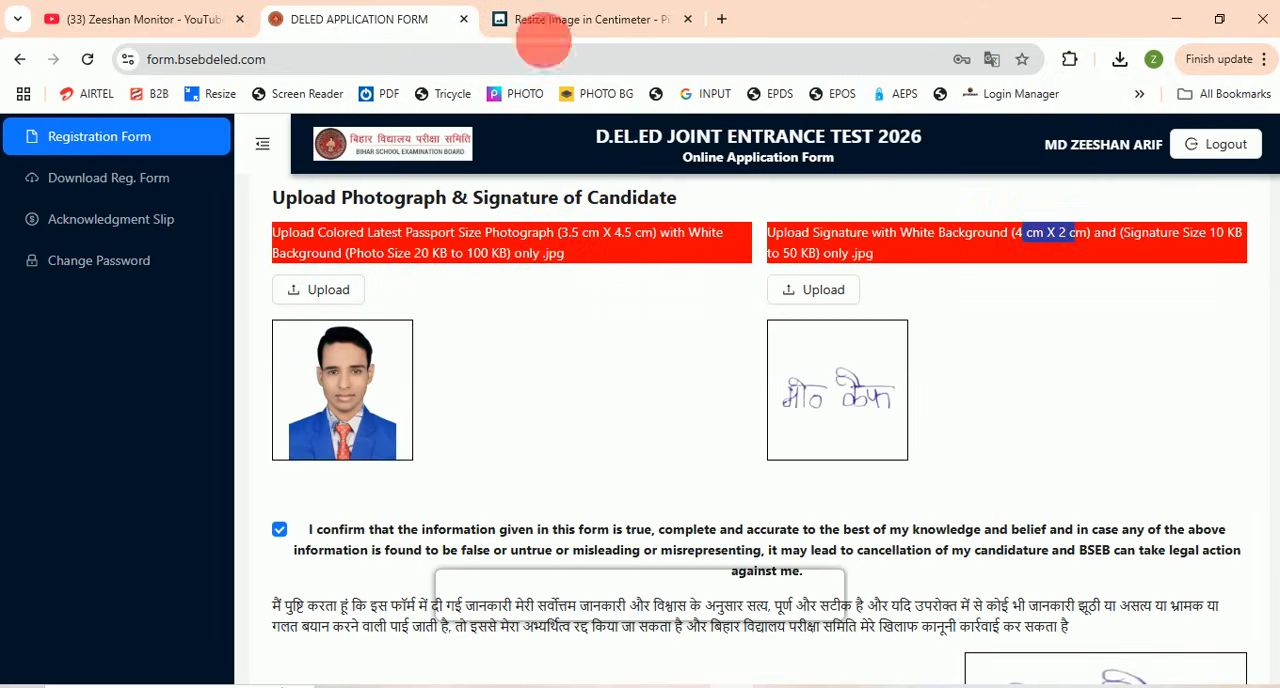
left_click(545, 18)
scroll(497, 497, "down", 1)
scroll(491, 506, "up", 1)
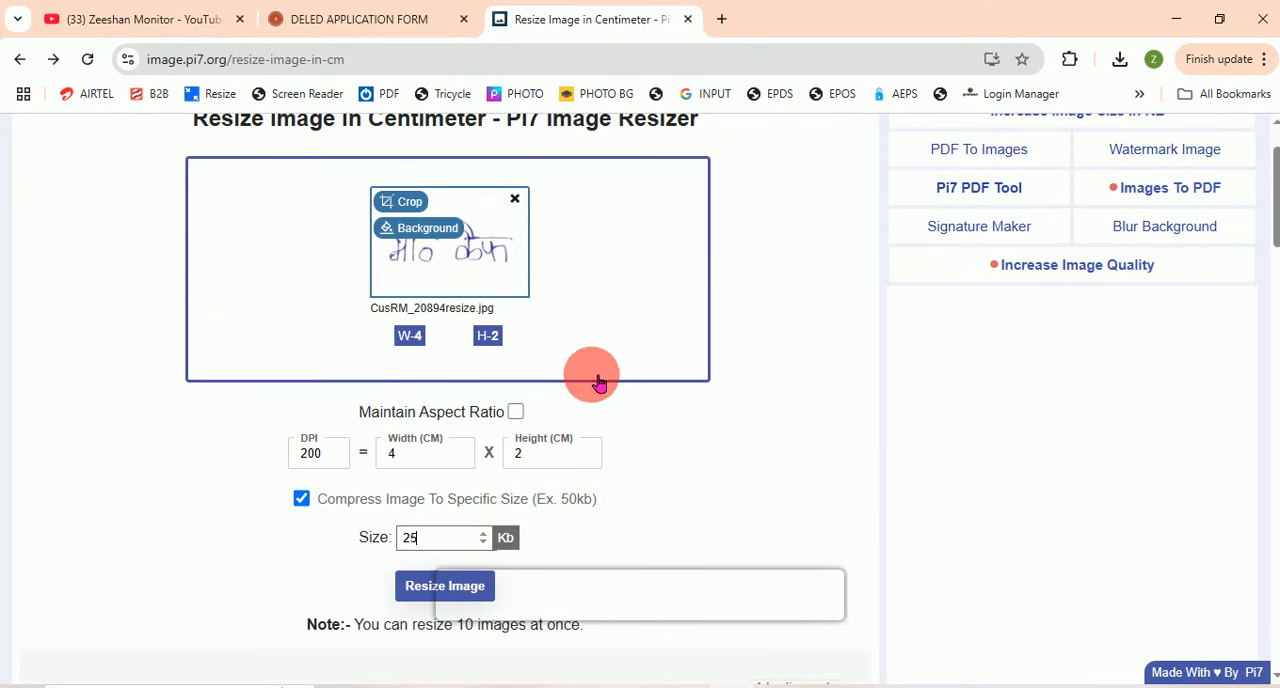
left_click(396, 18)
left_click(590, 10)
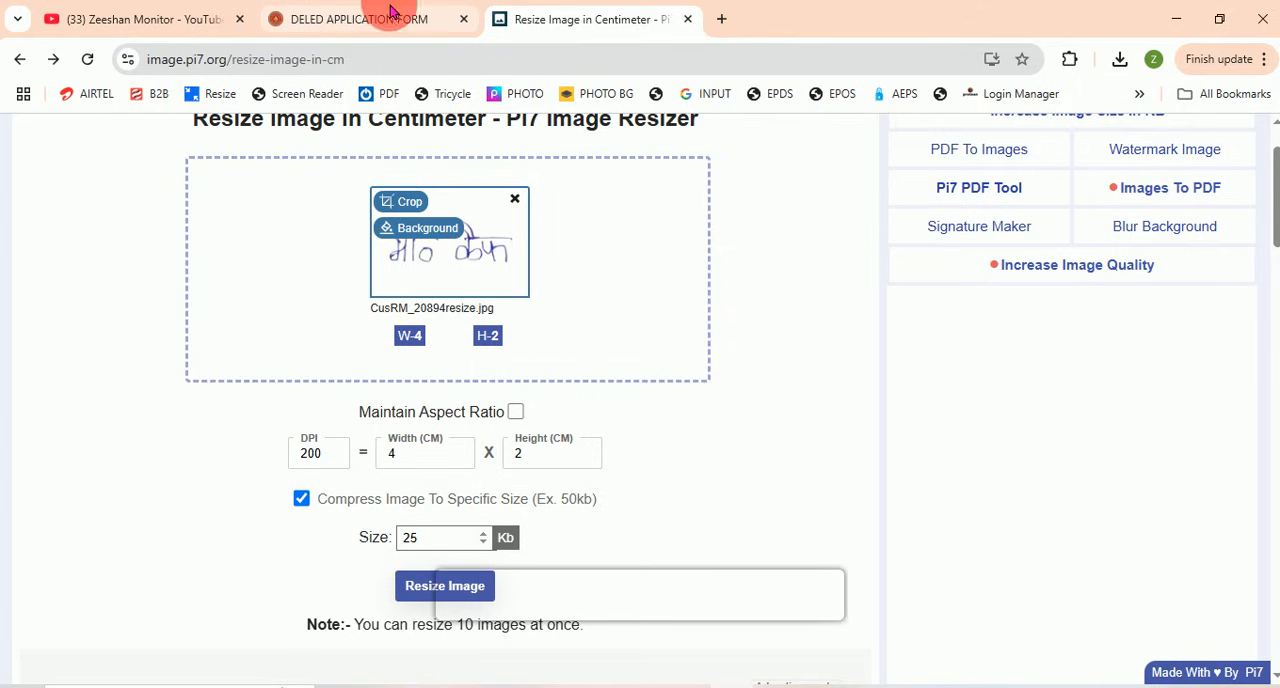
left_click(386, 10)
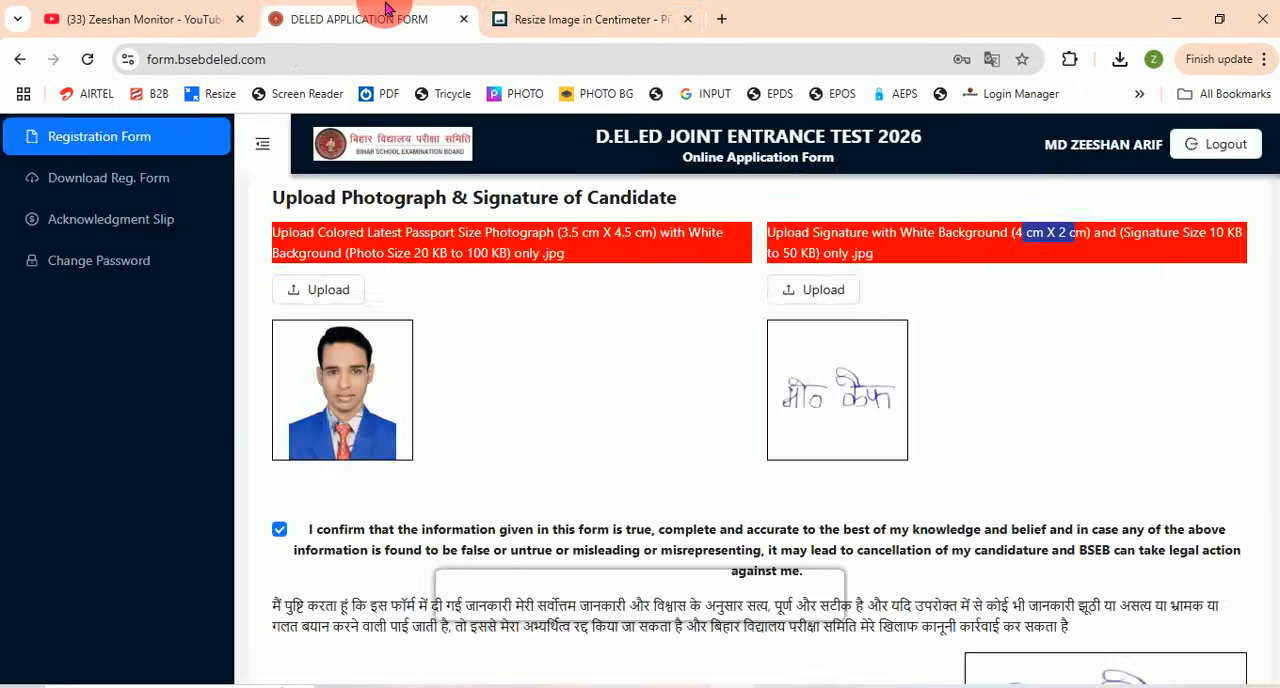
Step: Close the image resizer page and review the uploaded photo and signature in the application form
left_click(689, 20)
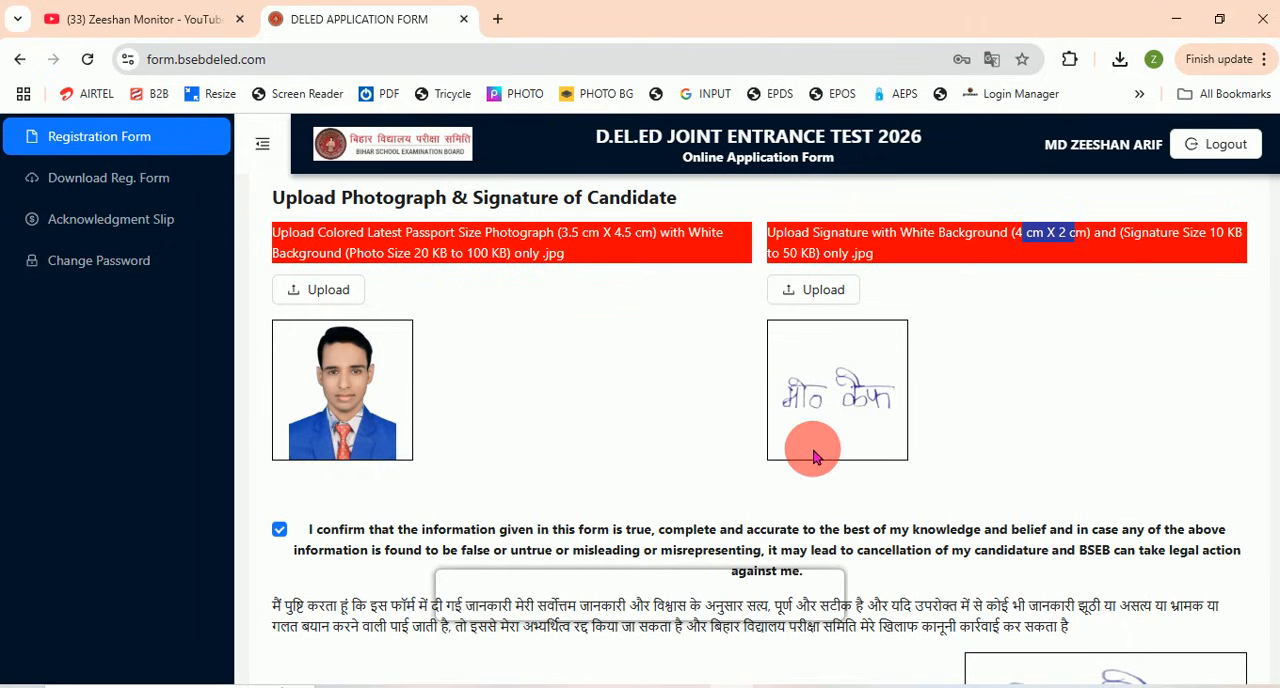
scroll(812, 456, "down", 1)
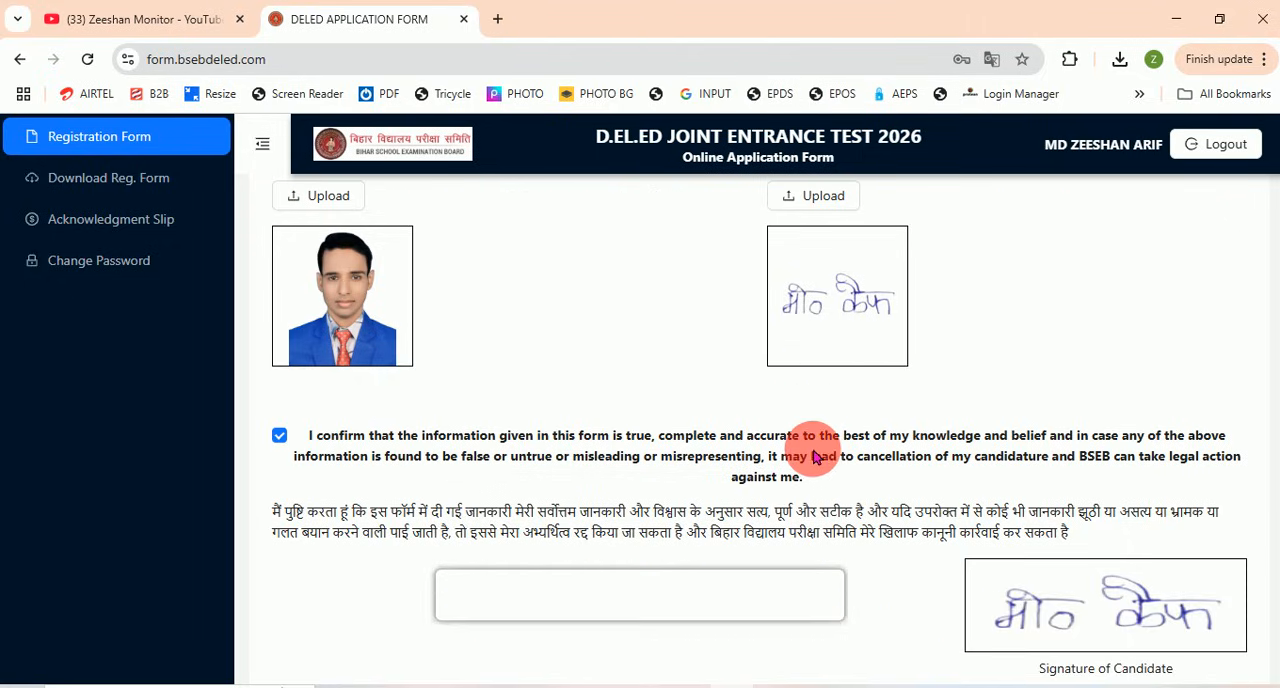
scroll(592, 497, "up", 1)
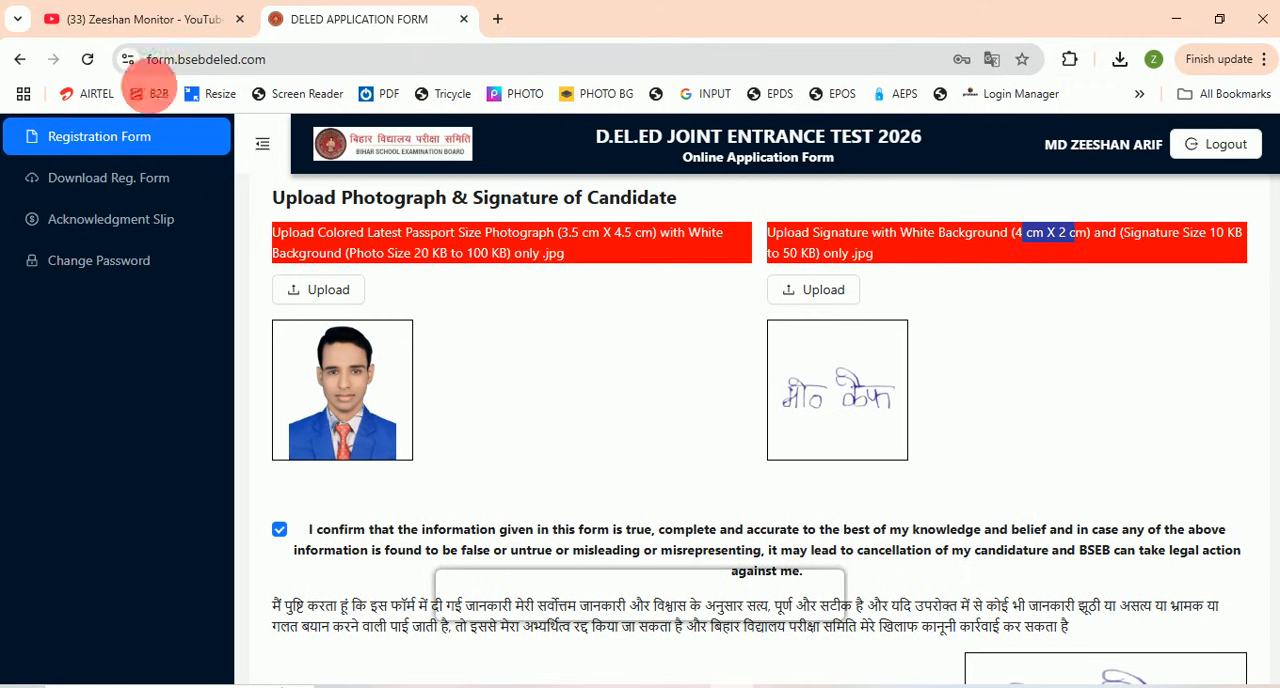
Step: Switch to the YouTube channel page and look through its list of latest videos
left_click(141, 12)
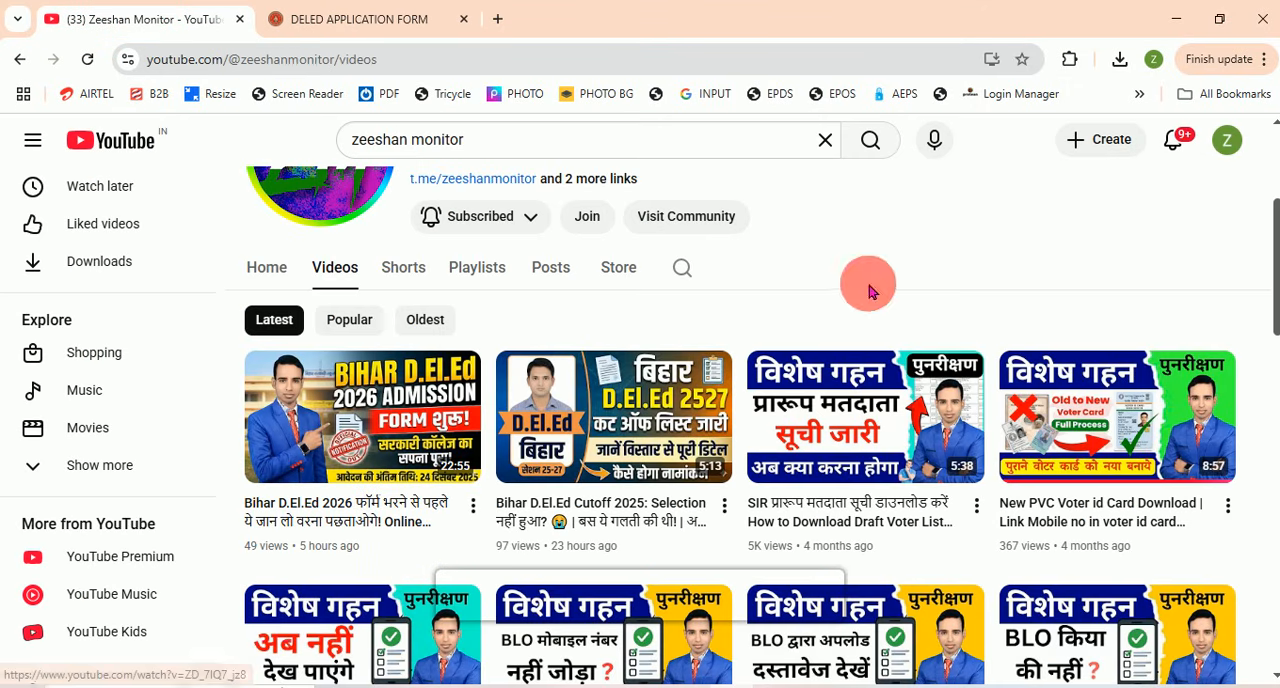
scroll(868, 290, "down", 4)
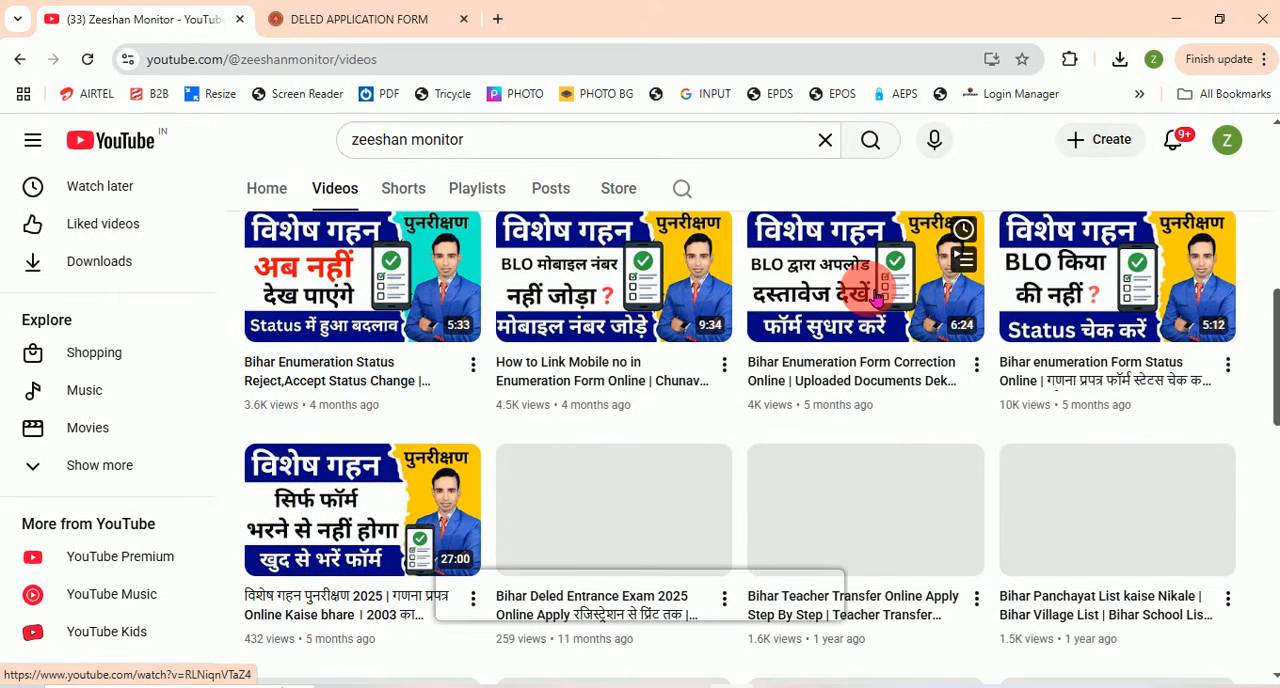
scroll(875, 298, "up", 1)
scroll(868, 298, "down", 2)
scroll(870, 296, "down", 2)
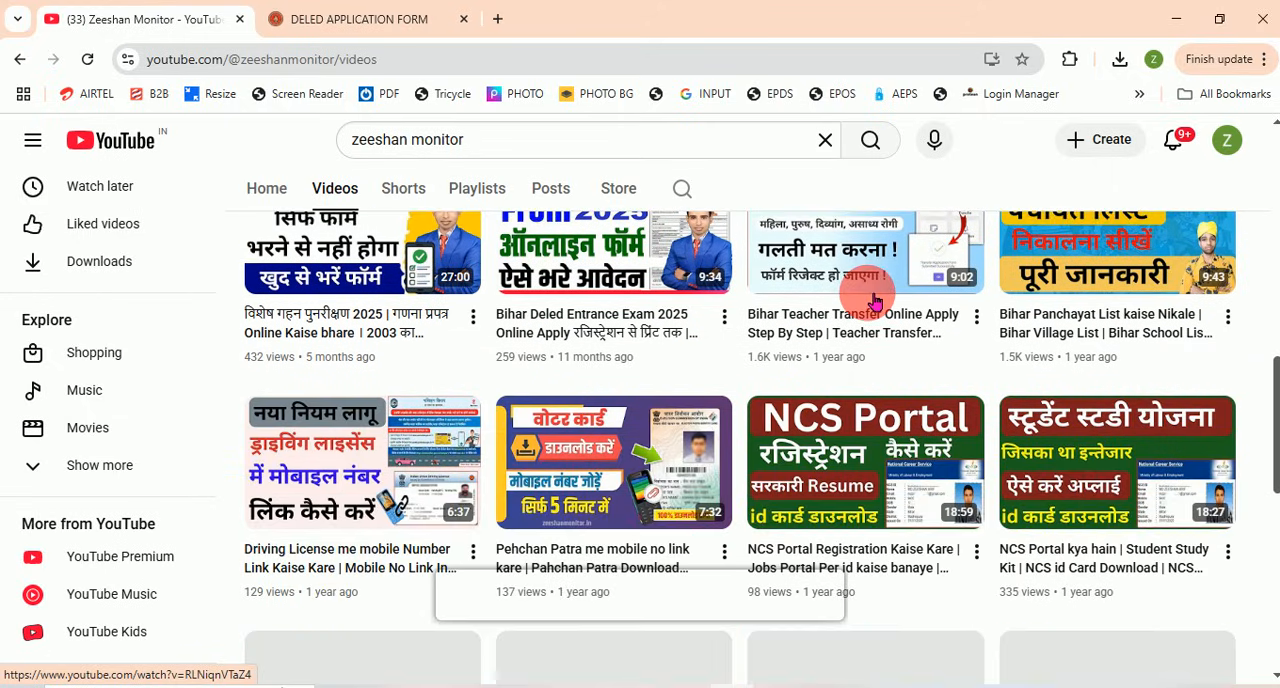
scroll(873, 300, "down", 1)
scroll(871, 300, "down", 1)
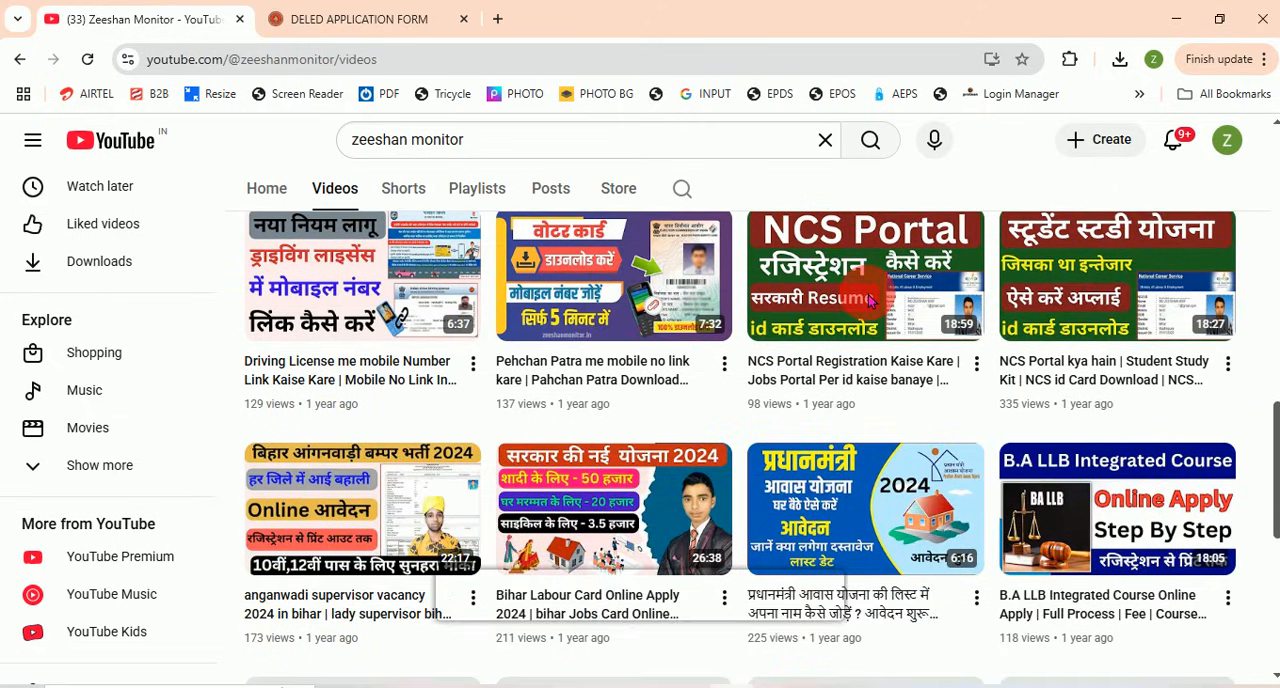